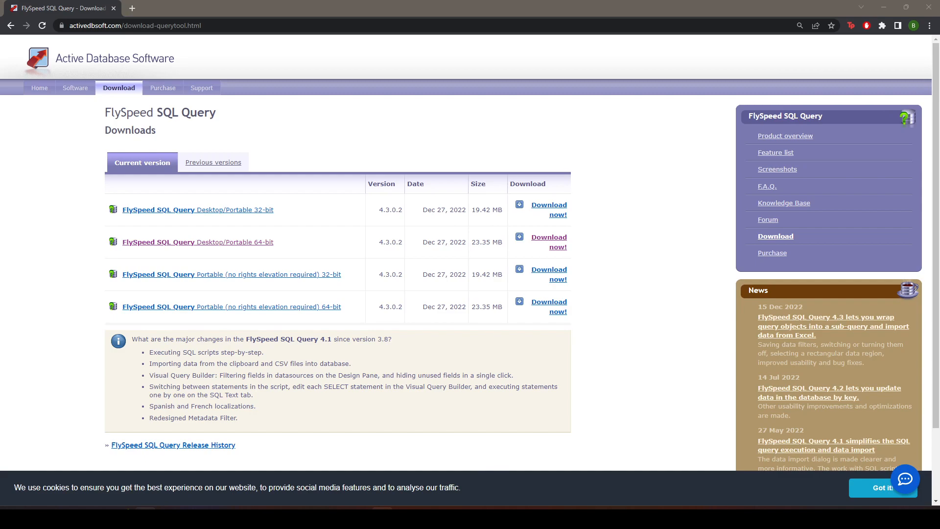
- Find FlySpeed SQL Query among the installed apps and switch to it
mouse_move(145, 507)
click(9, 507)
text(flyspeed)
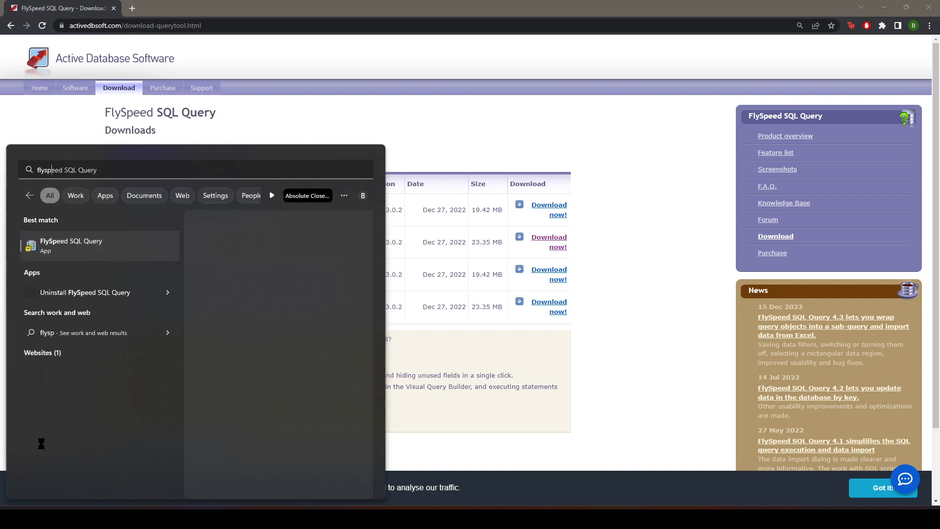
click(55, 248)
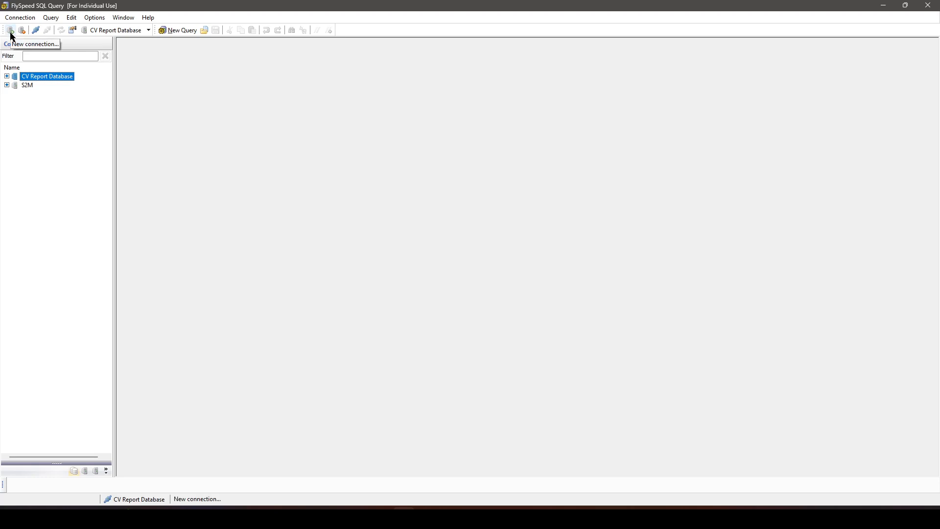
- Start a new direct database server connection with MS Access as the connection type
click(24, 21)
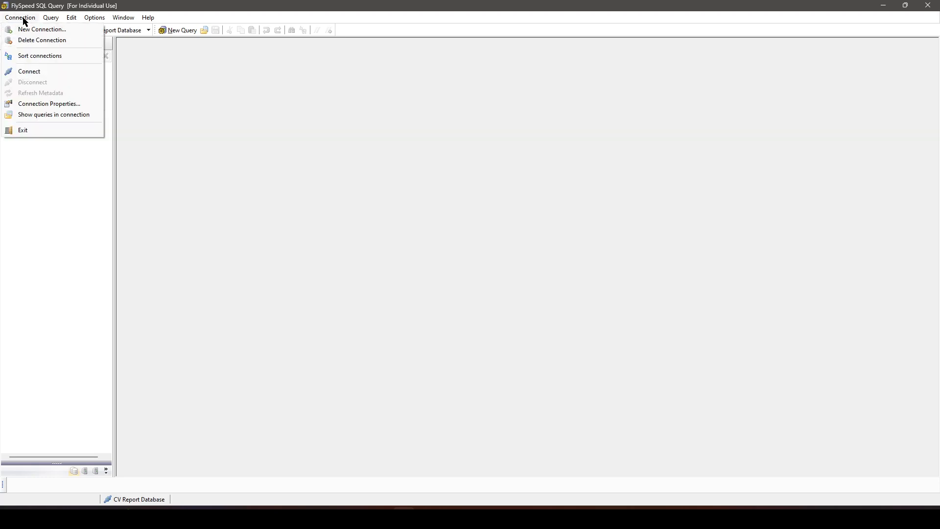
click(68, 30)
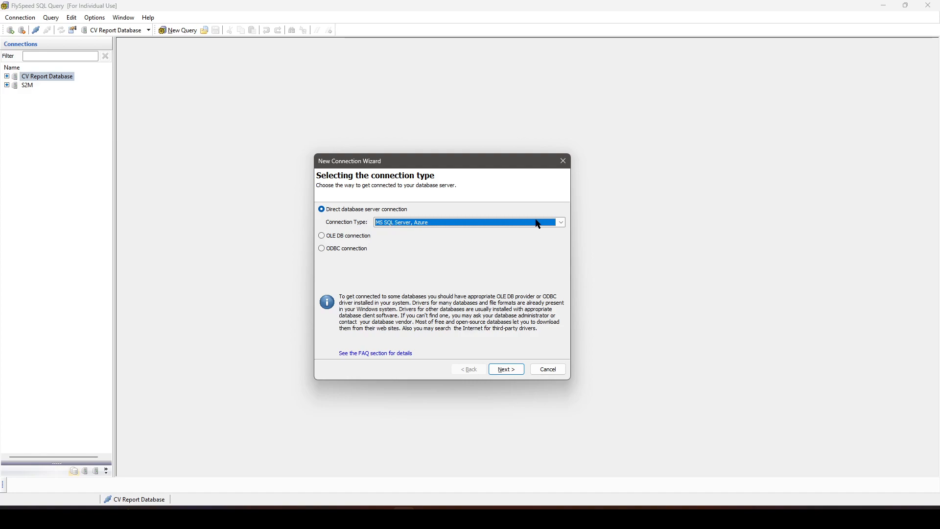
click(561, 222)
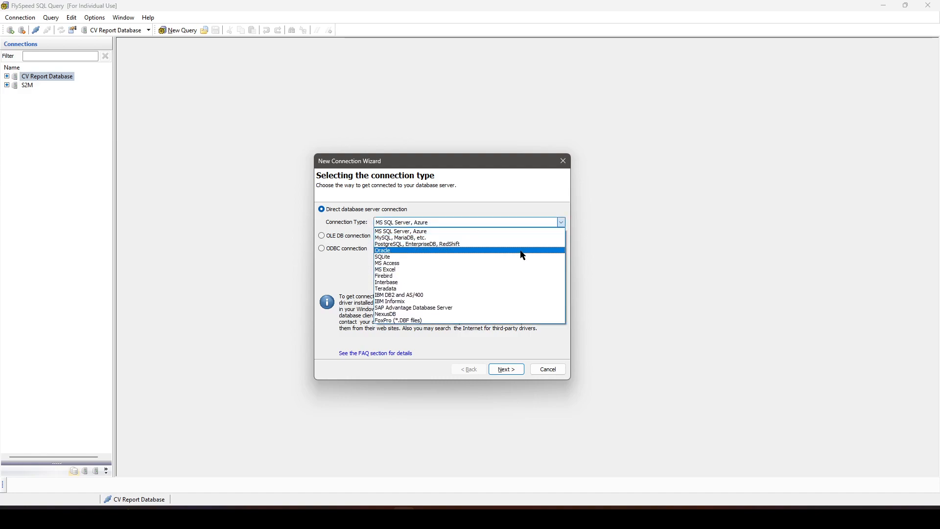
click(403, 263)
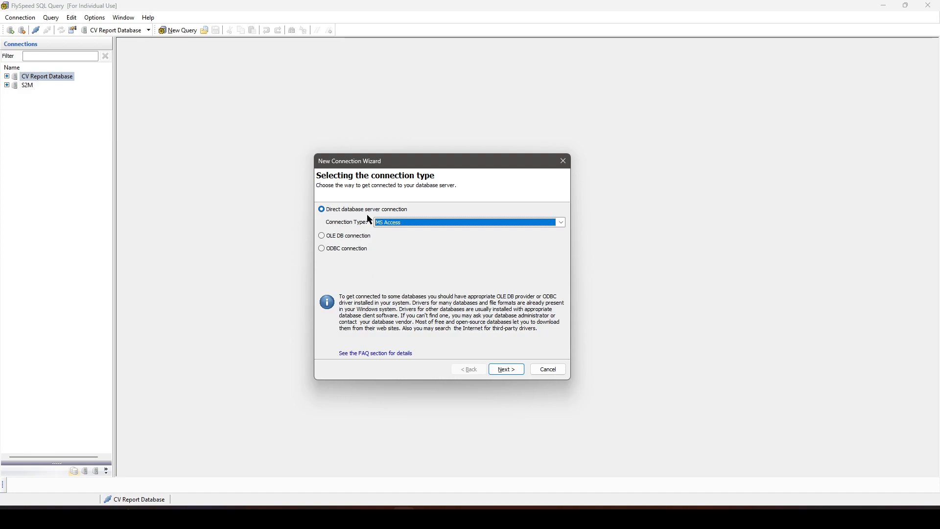
click(511, 370)
- Set report.accdb from C:\Planit\CV 2022\Database as the connection's database file and accept the properties with the password left blank
click(415, 214)
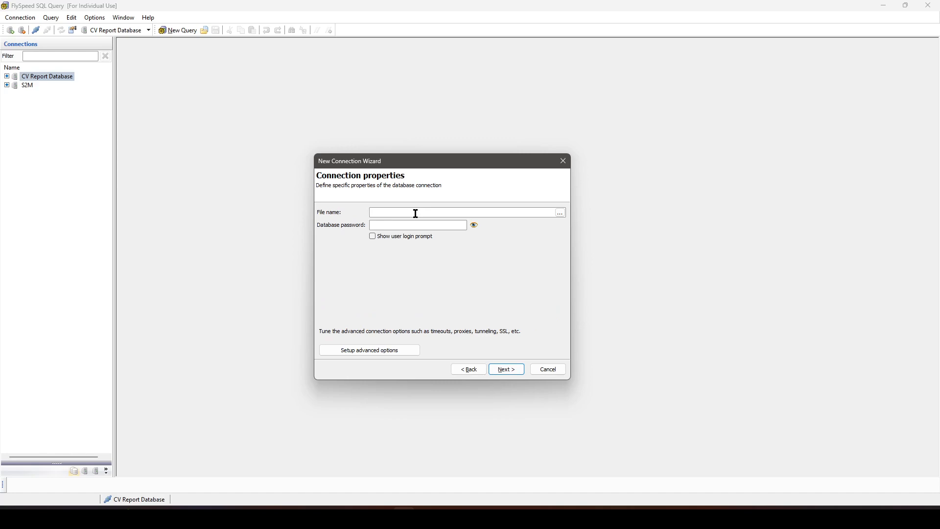
click(560, 213)
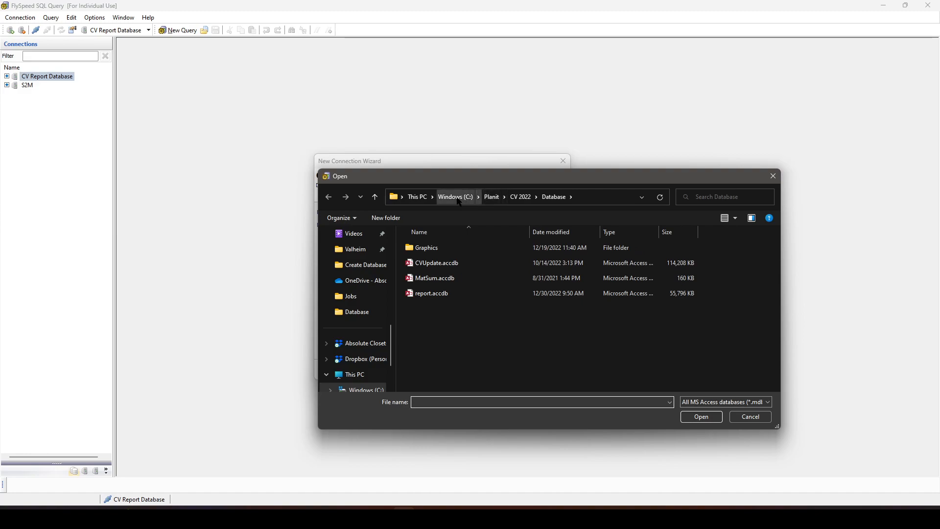
click(491, 197)
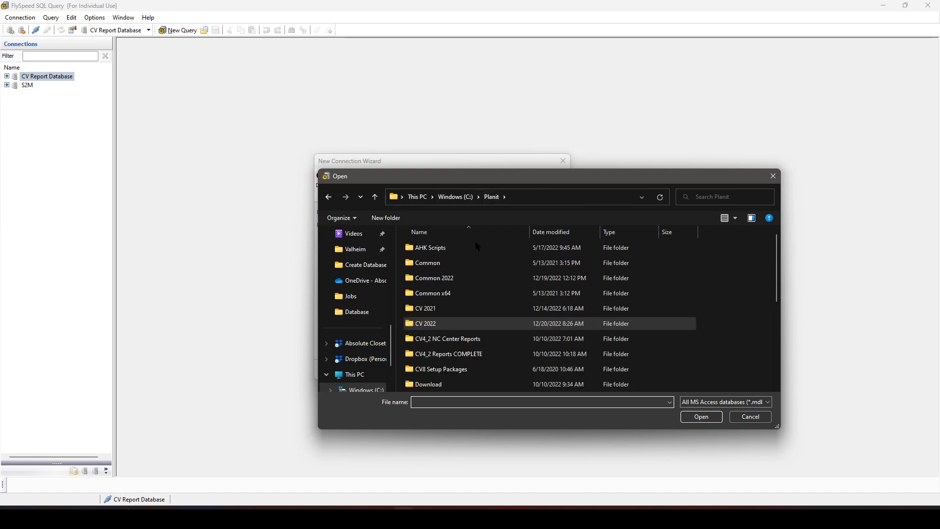
double_click(442, 324)
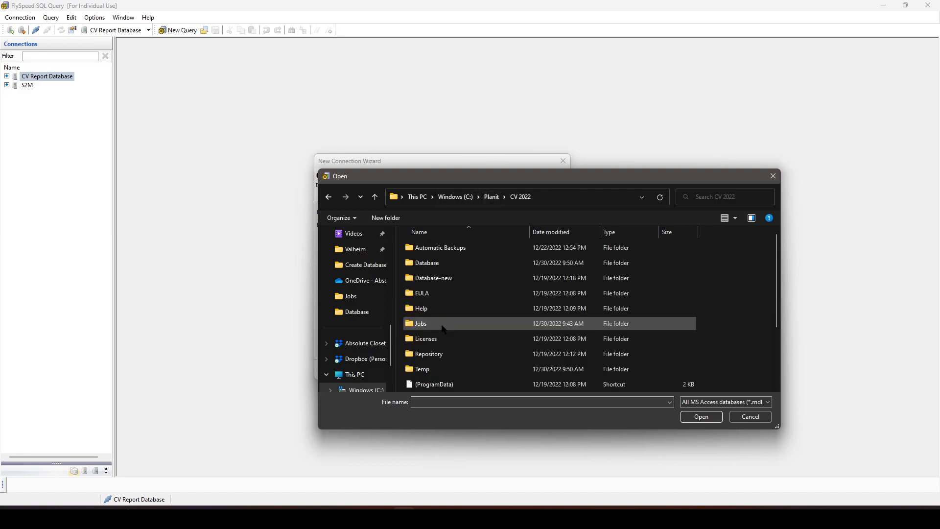
double_click(441, 262)
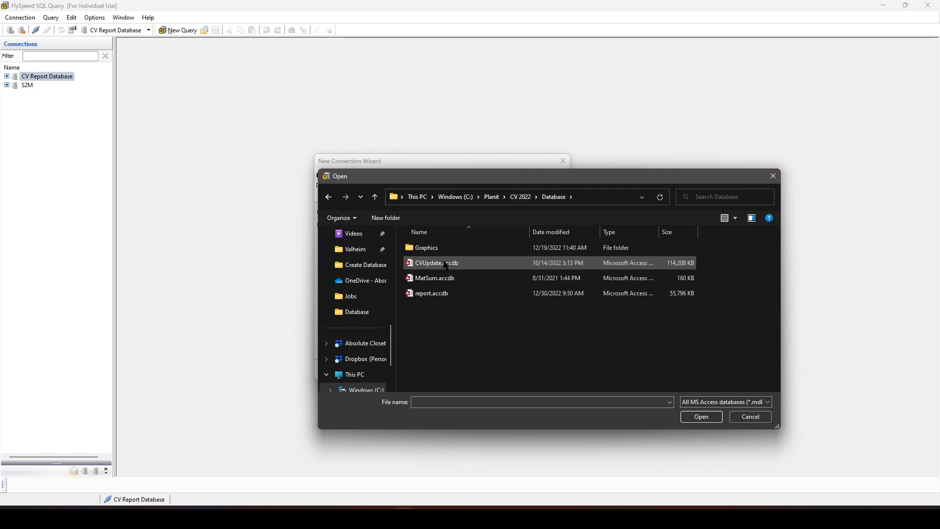
click(452, 295)
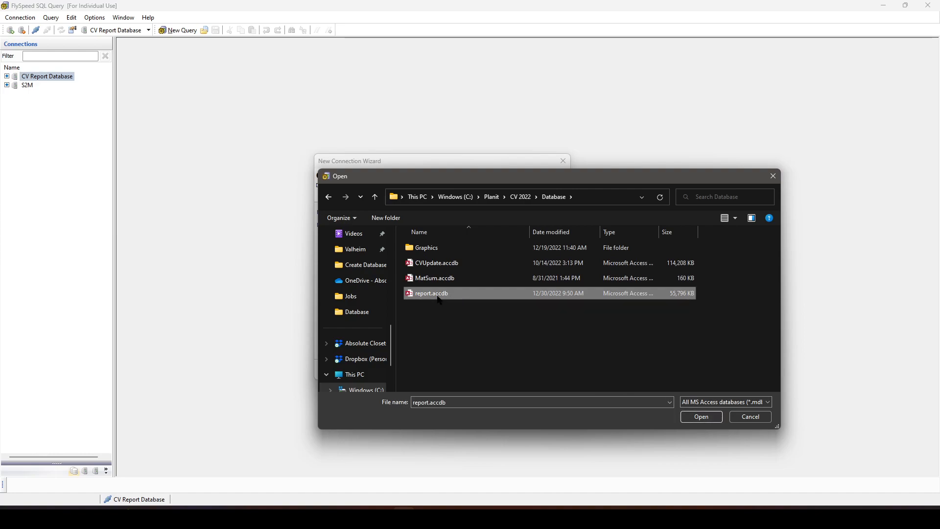
click(701, 417)
click(410, 228)
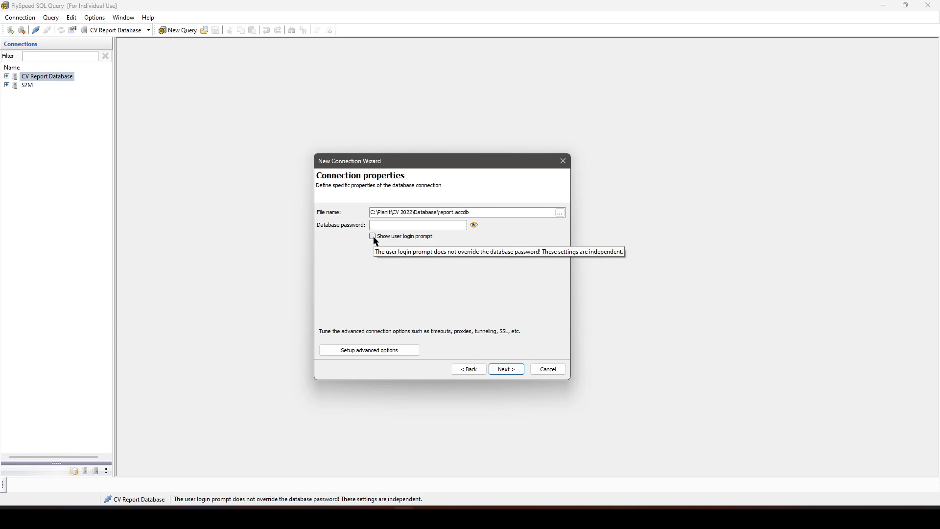
click(521, 372)
- Name the connection My CV Report Database and finish the wizard
click(434, 212)
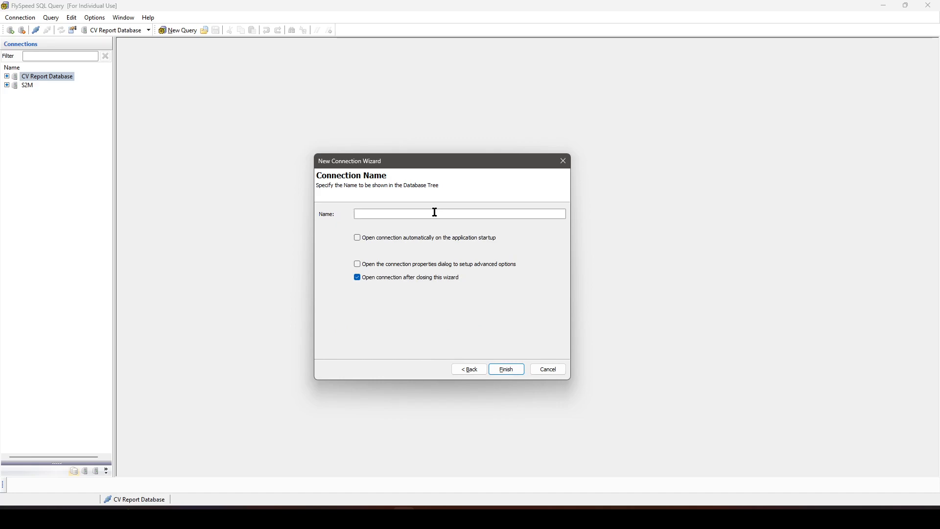
text(My CV Report D)
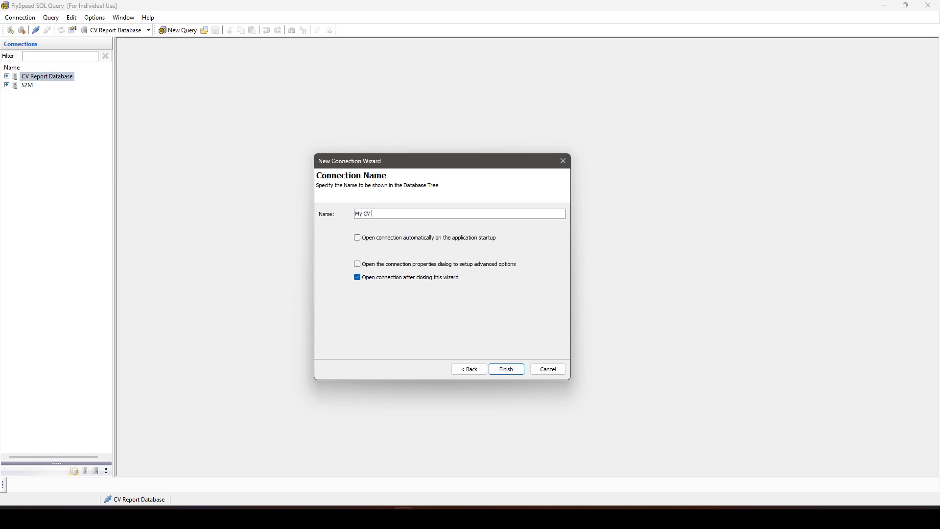
text(eport Database)
click(507, 368)
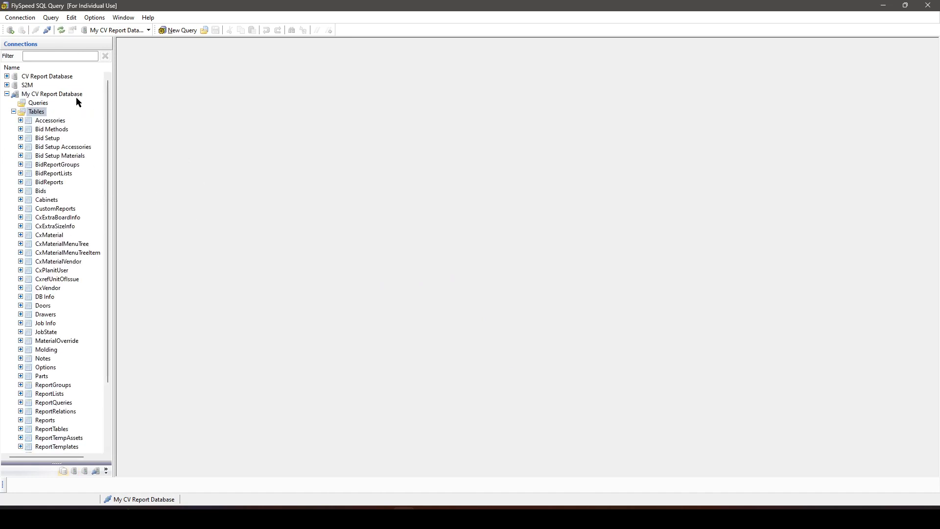
- Look through the tables of My CV Report Database, including Doors, Job Info and Parts
click(55, 96)
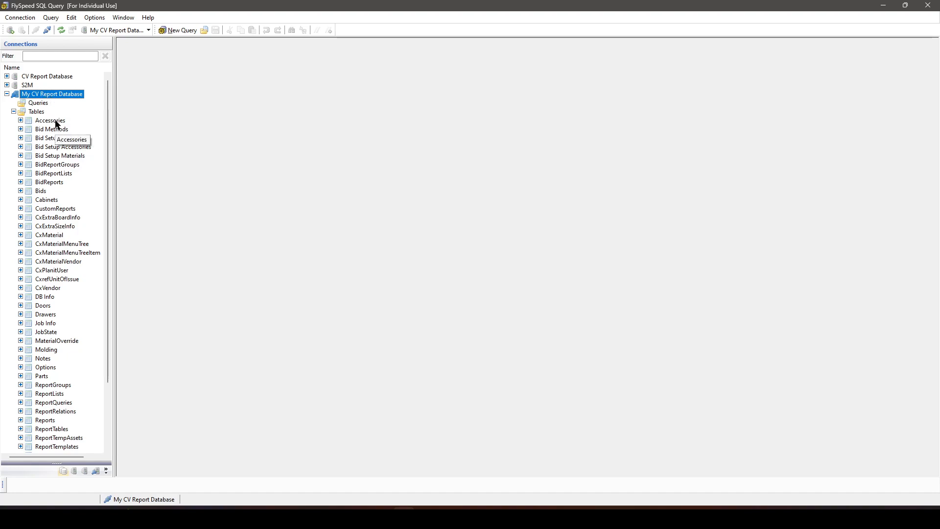
scroll(50, 260, down, 2)
scroll(49, 260, down, 1)
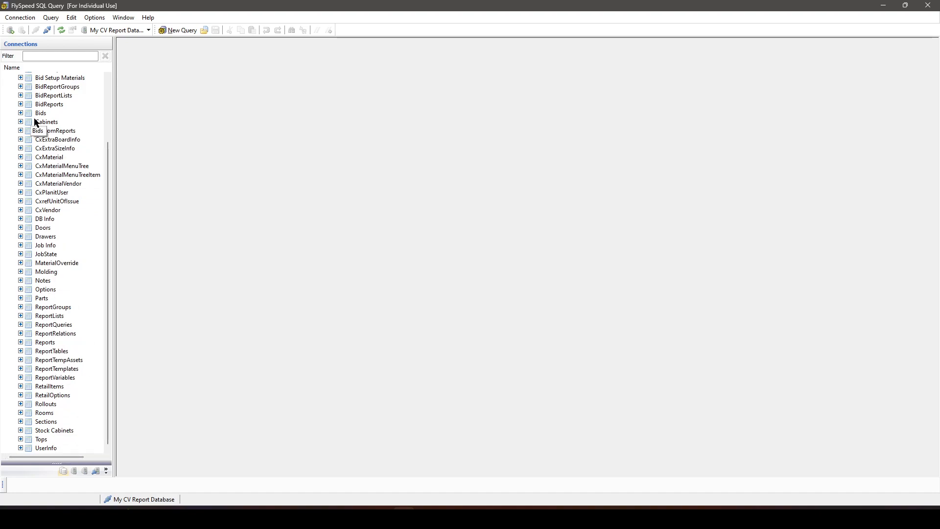
scroll(48, 142, up, 3)
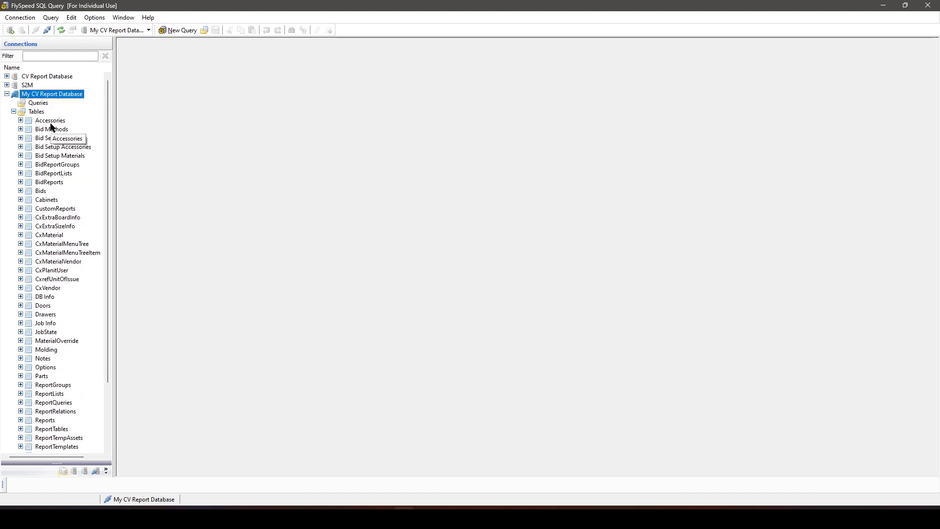
click(49, 314)
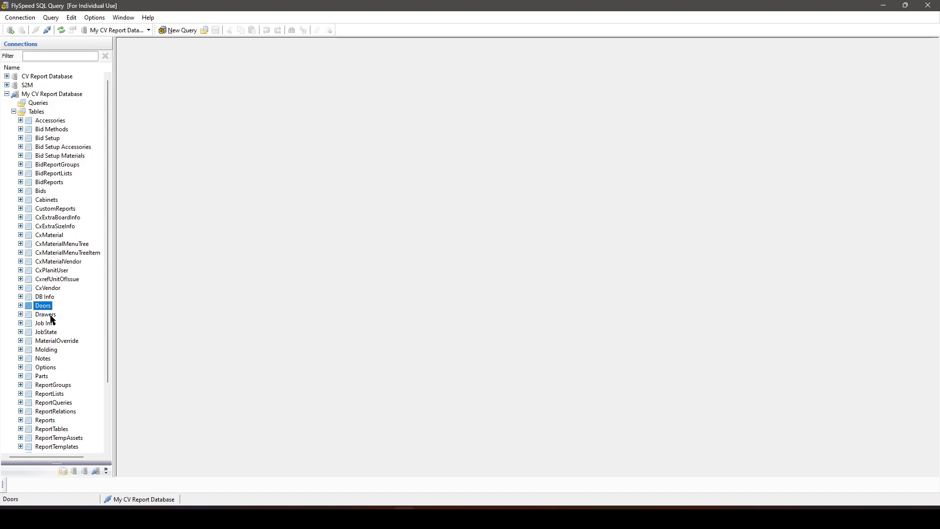
click(53, 326)
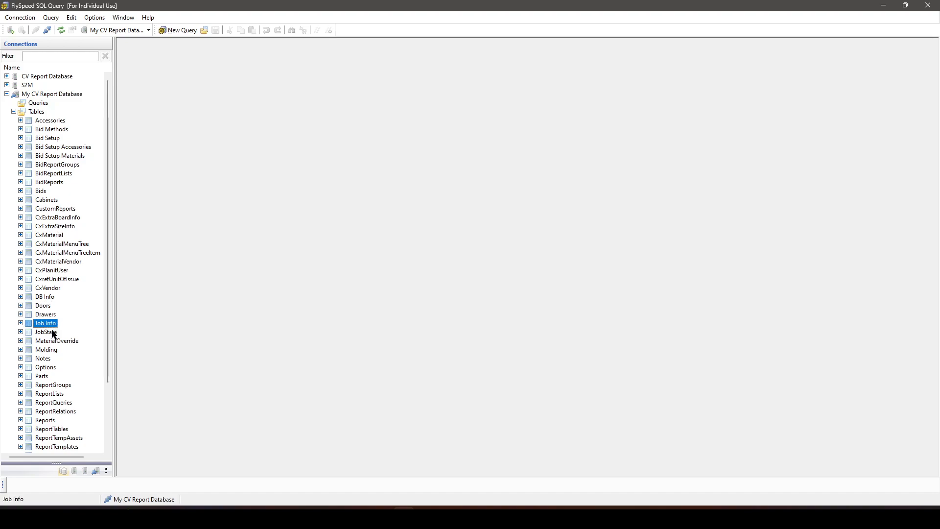
click(47, 361)
click(45, 377)
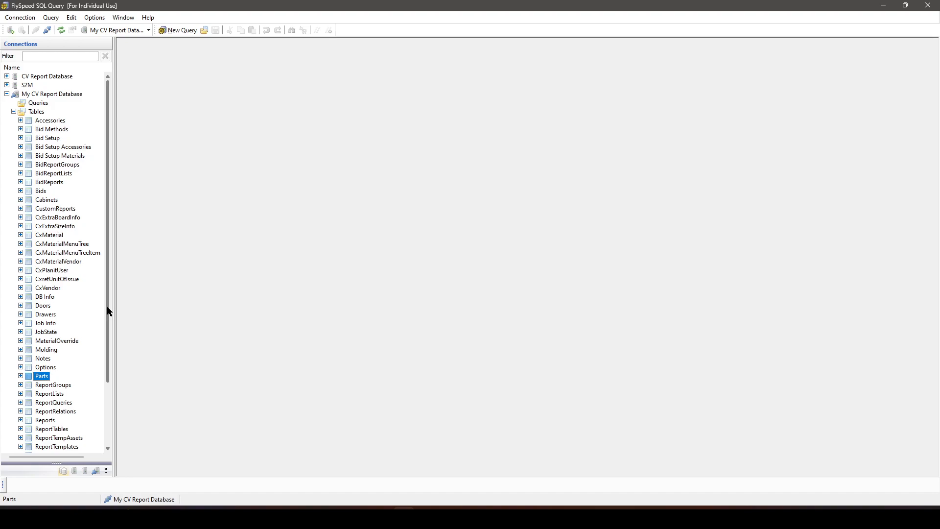
- Add the Job Info table to a new query and look through its field list
scroll(93, 316, down, 3)
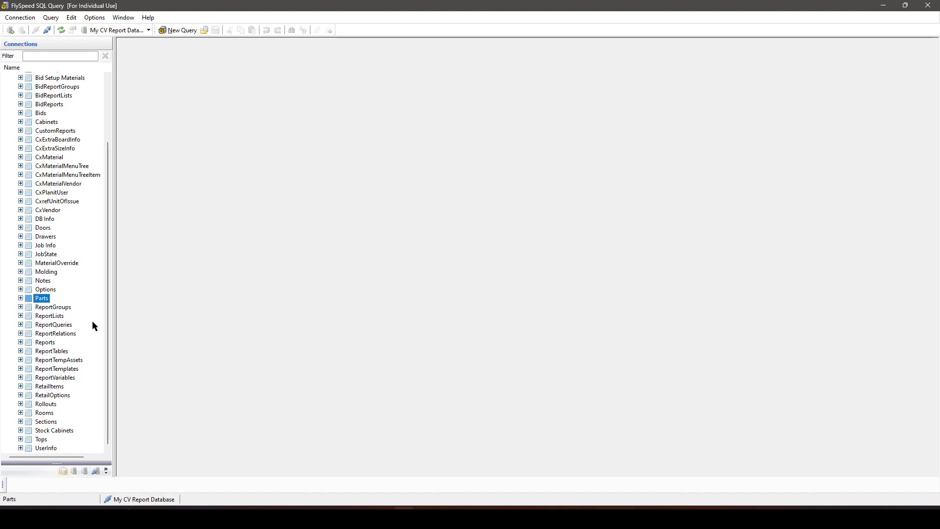
double_click(52, 246)
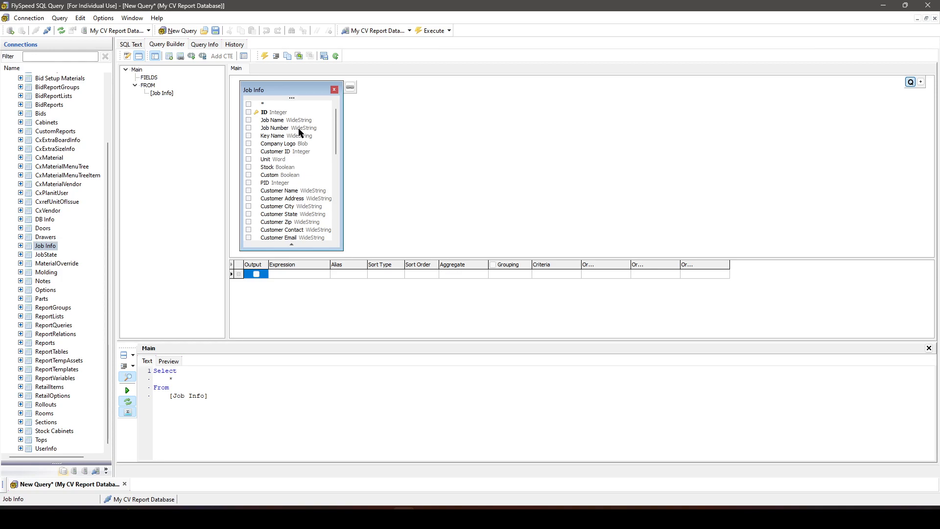
scroll(288, 147, down, 8)
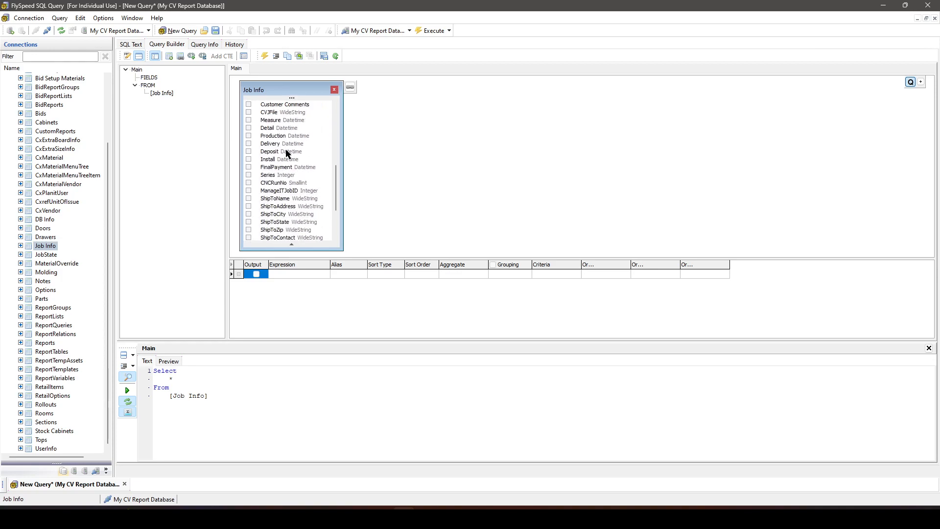
scroll(287, 201, up, 8)
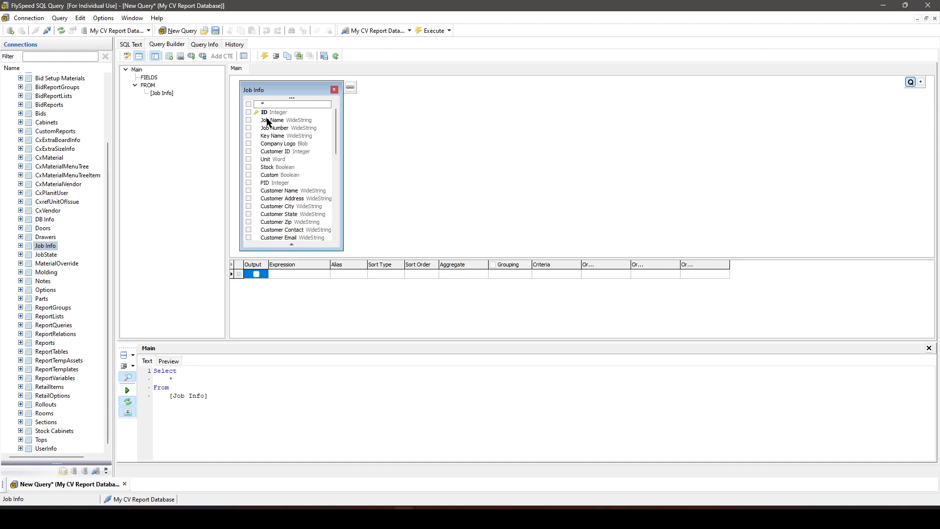
- Examine the Job Info table's fields in the connection tree, compare them with the query's table box, and collapse the table again
click(20, 245)
scroll(63, 260, down, 2)
scroll(43, 376, down, 2)
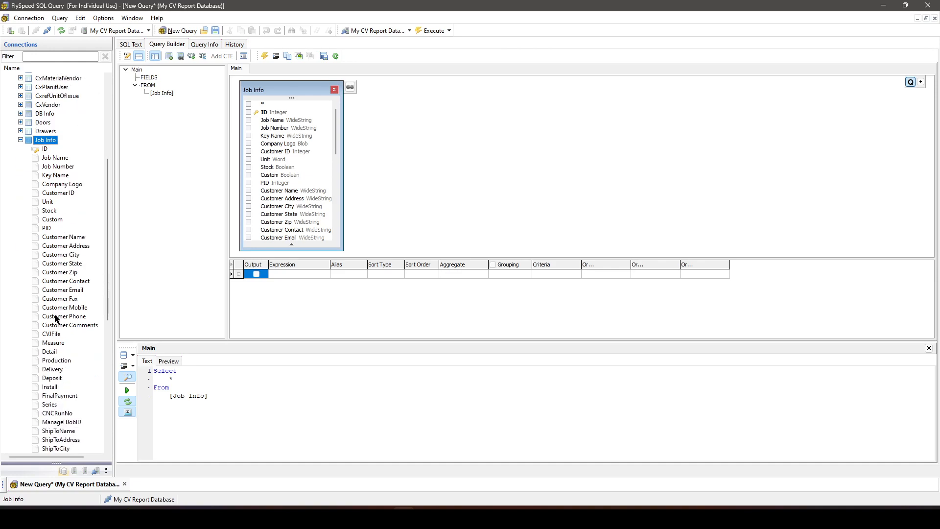
scroll(41, 183, down, 4)
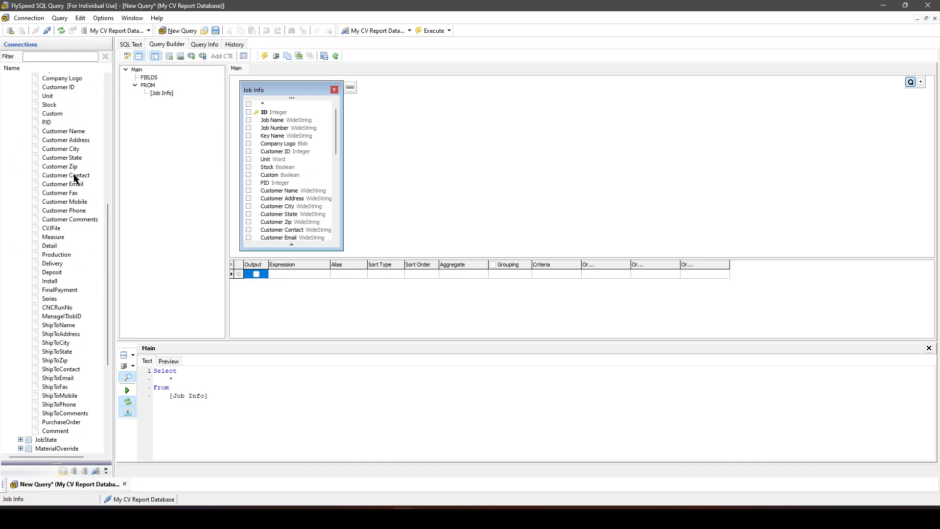
scroll(51, 421, up, 4)
click(271, 89)
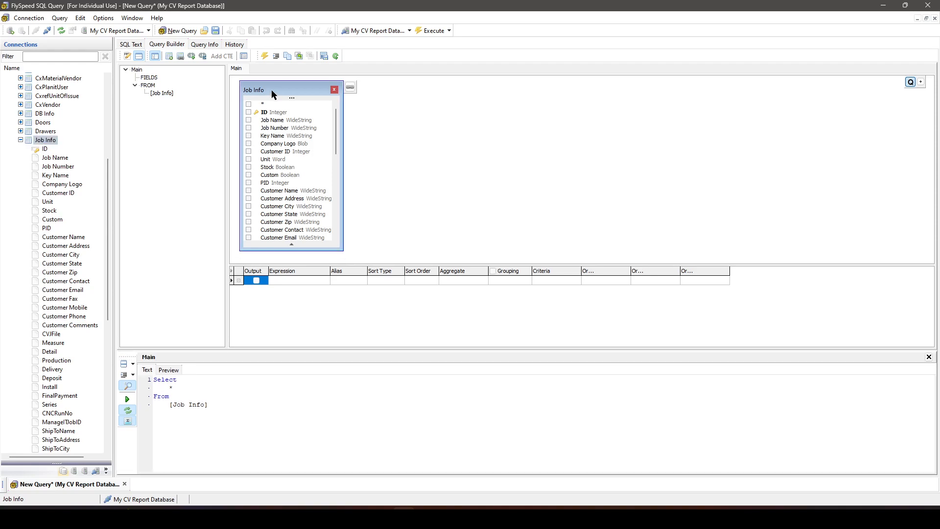
click(20, 140)
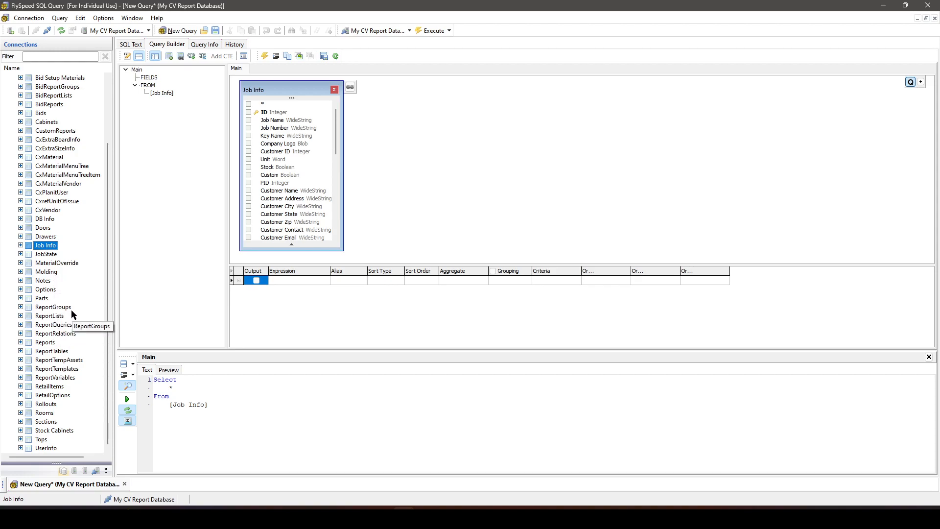
- Add the Rooms table to the query beside Job Info and highlight the RoomID and ID key fields
double_click(43, 415)
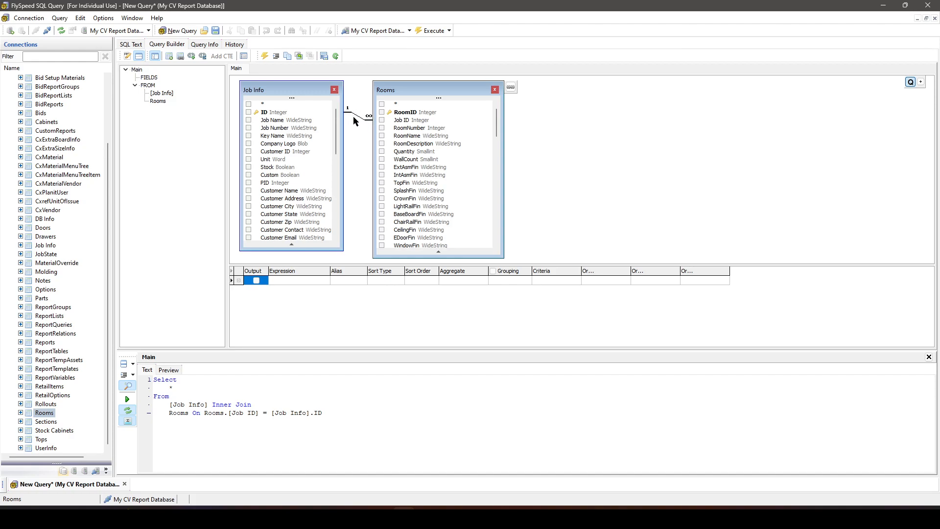
mouse_move(410, 93)
mouse_down()
mouse_move(455, 92)
mouse_move(409, 93)
mouse_up()
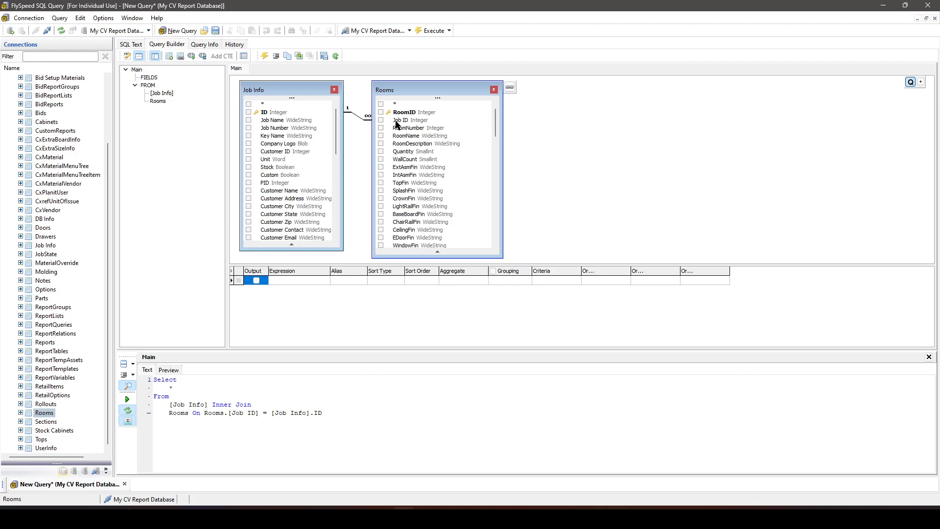
mouse_move(406, 90)
mouse_down()
mouse_move(439, 86)
mouse_move(412, 90)
mouse_up()
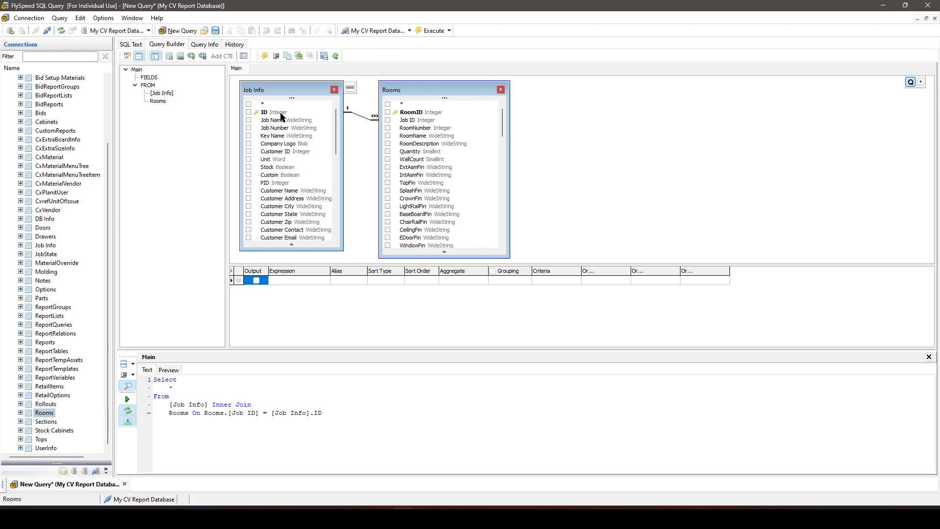
click(427, 114)
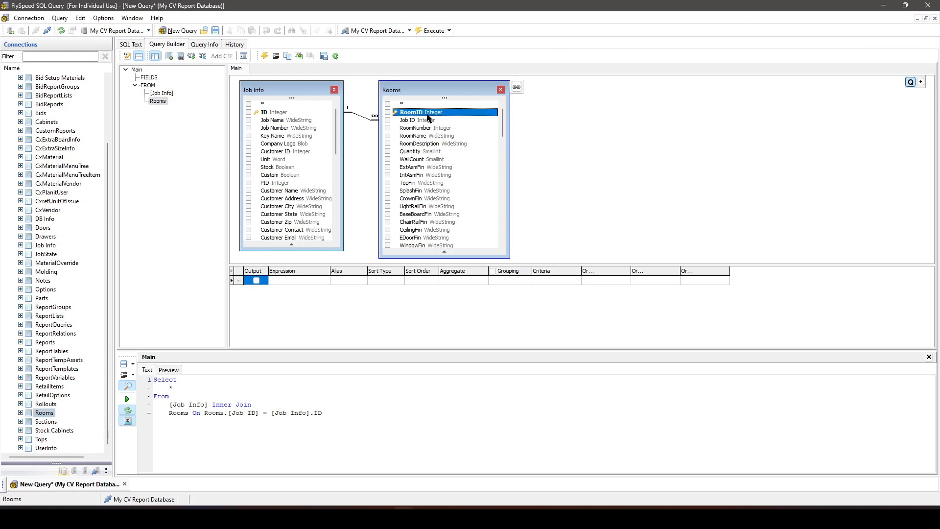
click(273, 114)
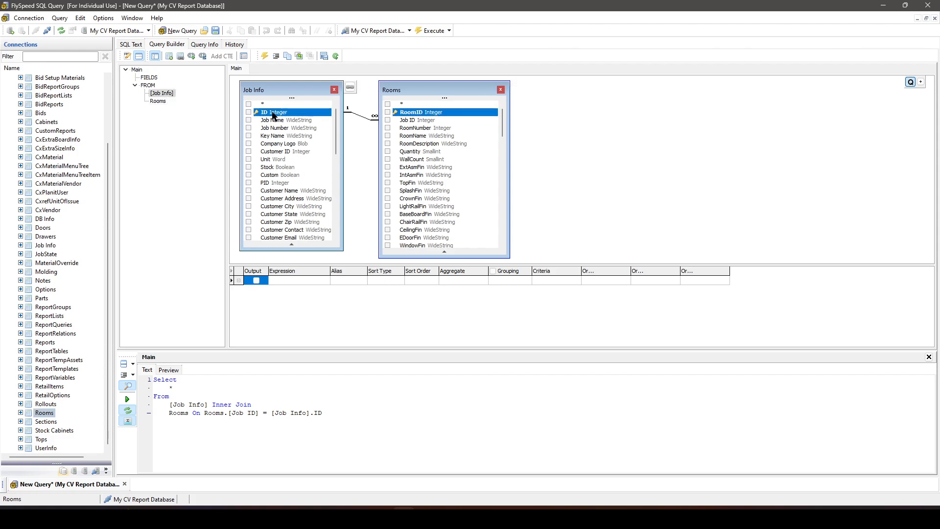
- Highlight the Job ID field in Rooms and add the Cabinets table to the query
click(423, 121)
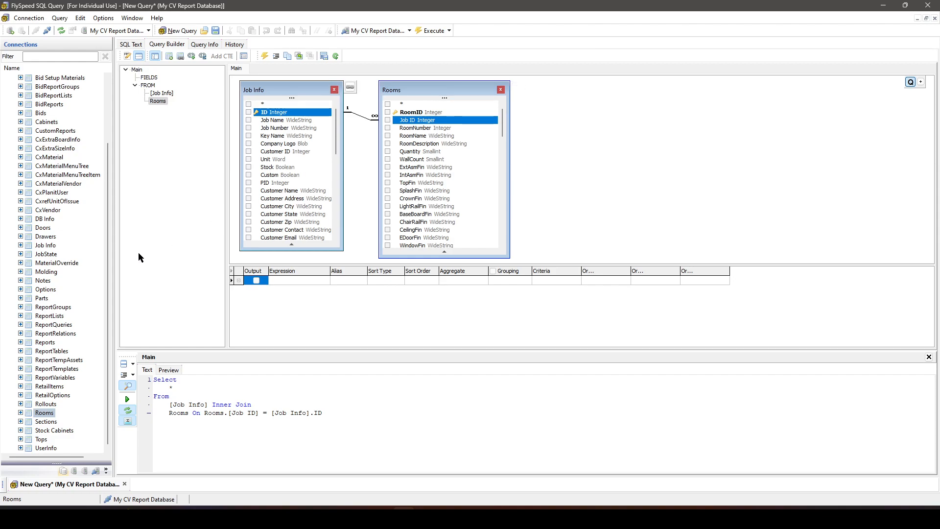
scroll(58, 250, up, 3)
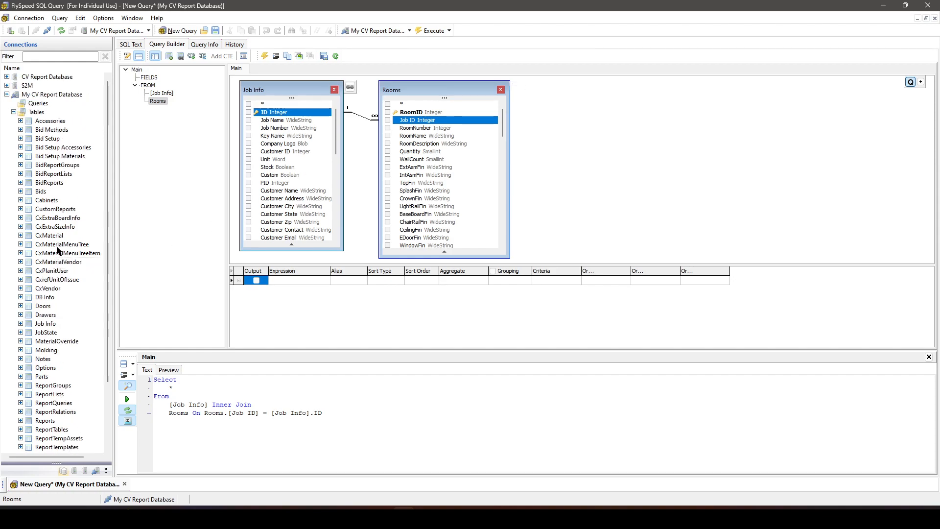
click(48, 121)
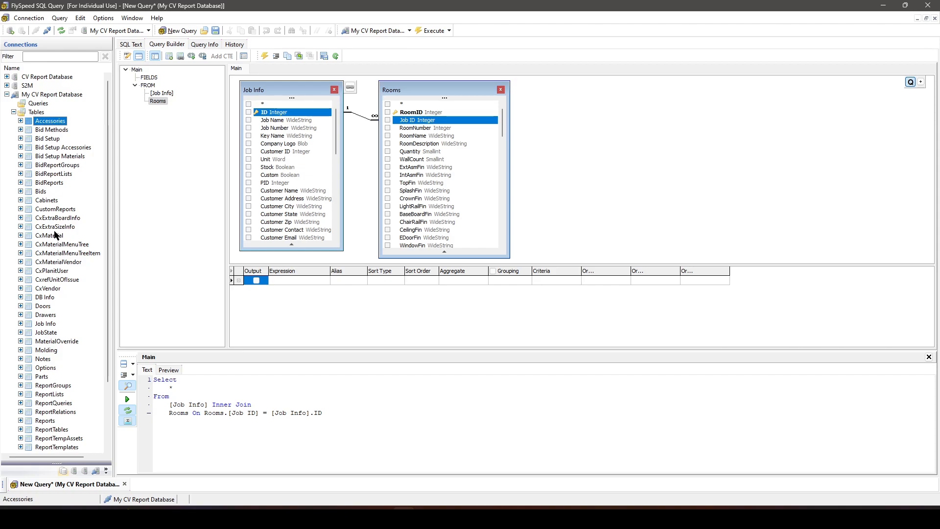
click(49, 201)
double_click(48, 201)
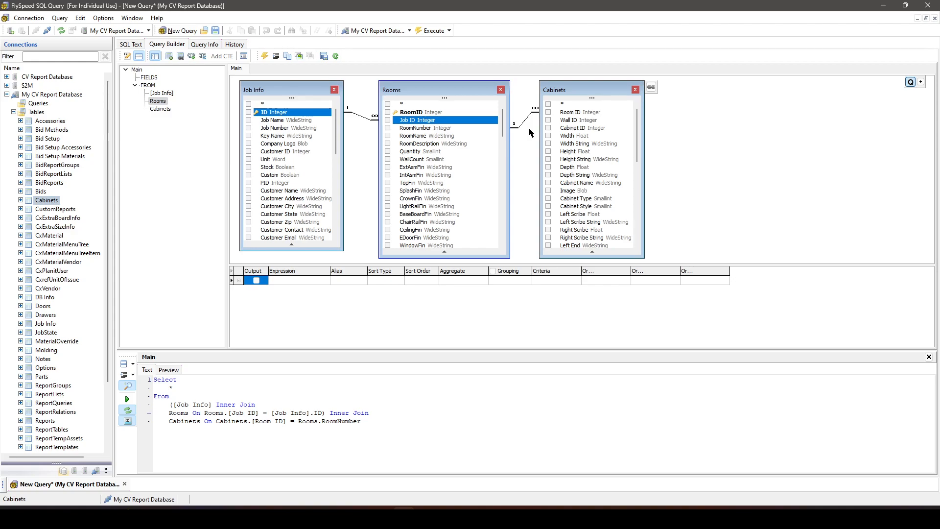
- Highlight the all-fields asterisk in the SQL text and execute the query joining Job Info, Rooms and Cabinets
click(170, 398)
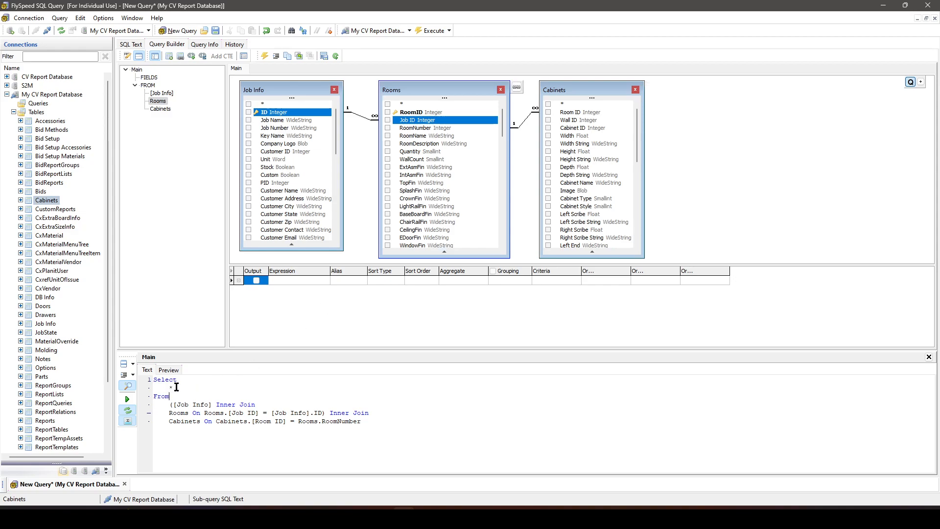
drag(173, 387, 169, 387)
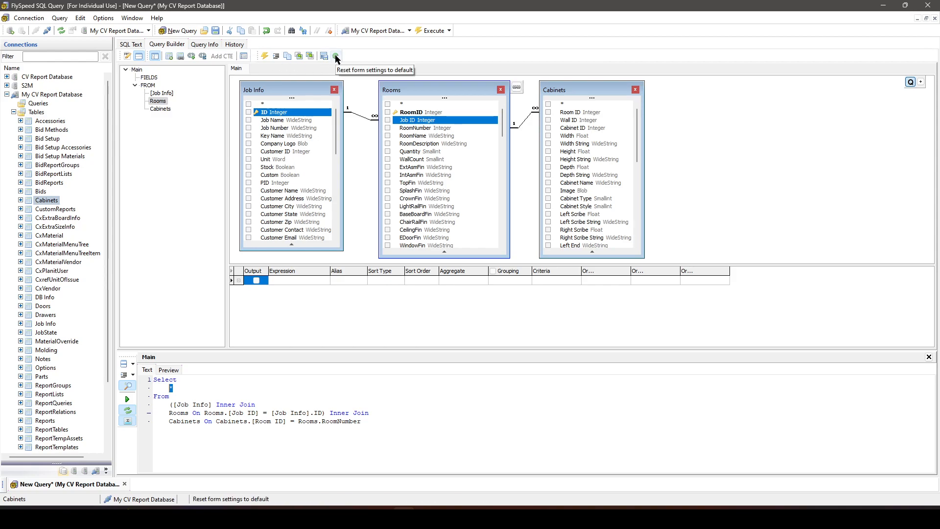
click(433, 31)
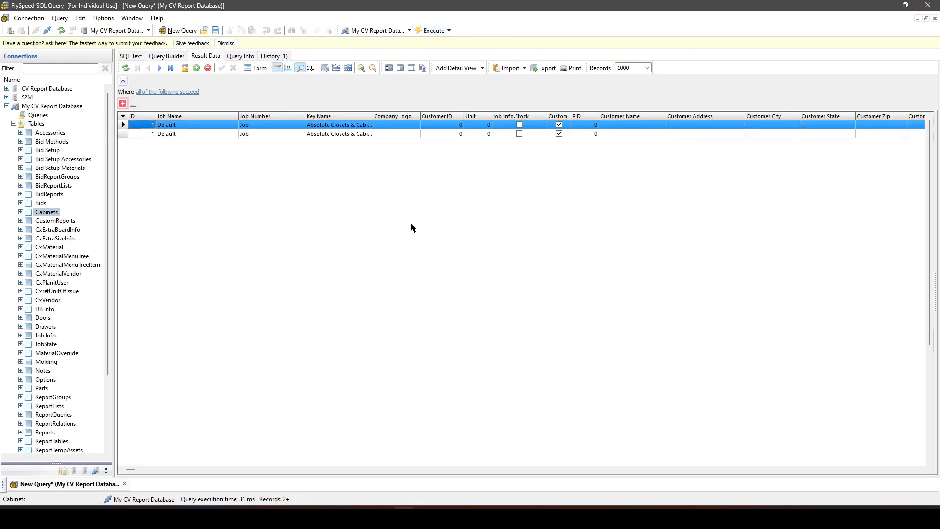
- Examine the rows and columns of the all-fields result, and check the query's execution history
click(192, 134)
click(187, 125)
click(183, 134)
click(184, 126)
click(187, 133)
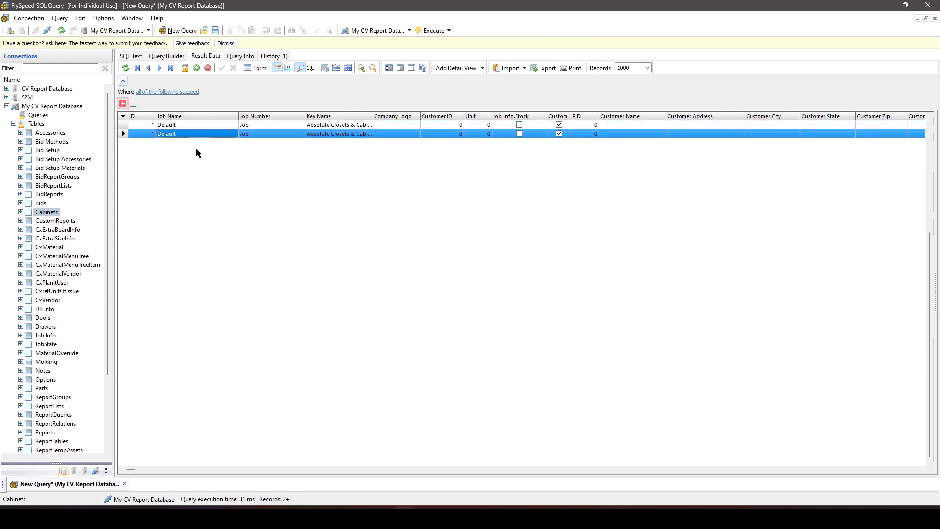
drag(128, 472, 184, 471)
drag(921, 470, 919, 471)
drag(797, 469, 124, 471)
click(171, 57)
click(274, 57)
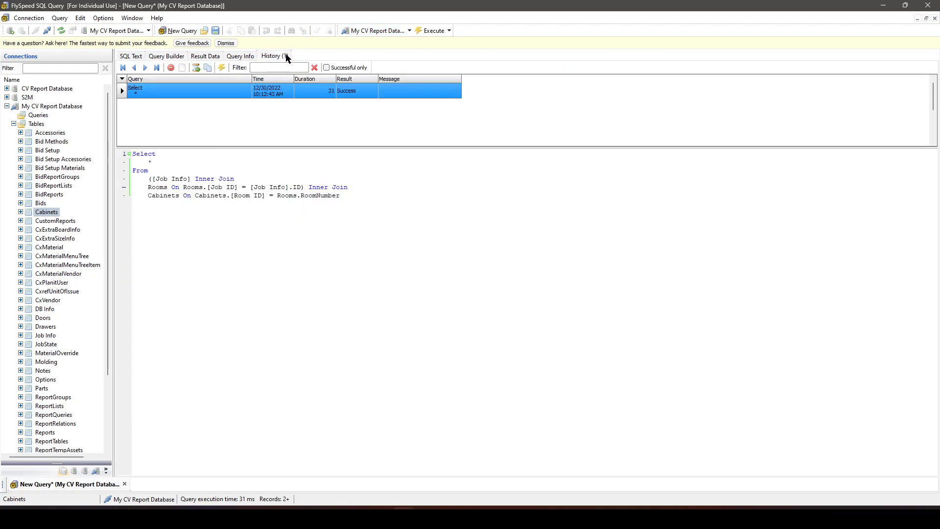
- Output Job Name from Job Info, RoomName from Rooms and Cabinet ID from Cabinets, and execute the query
click(164, 58)
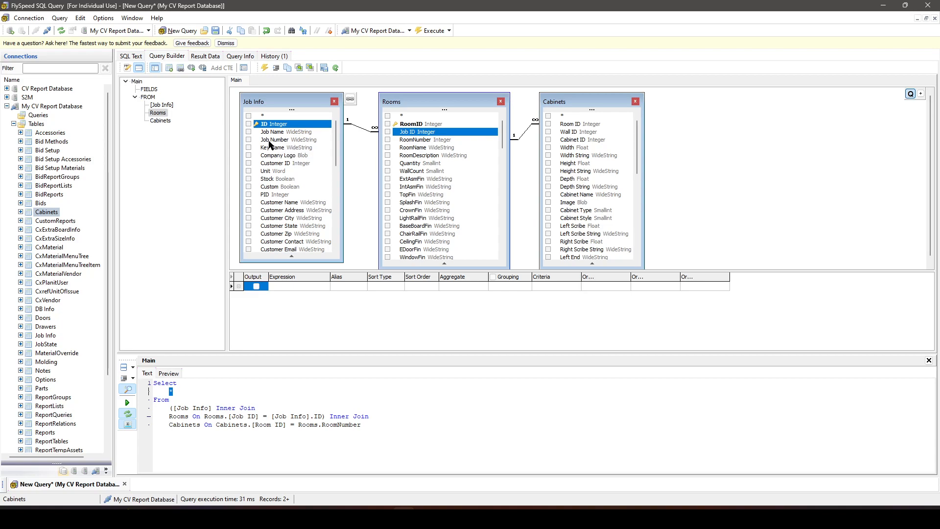
click(248, 132)
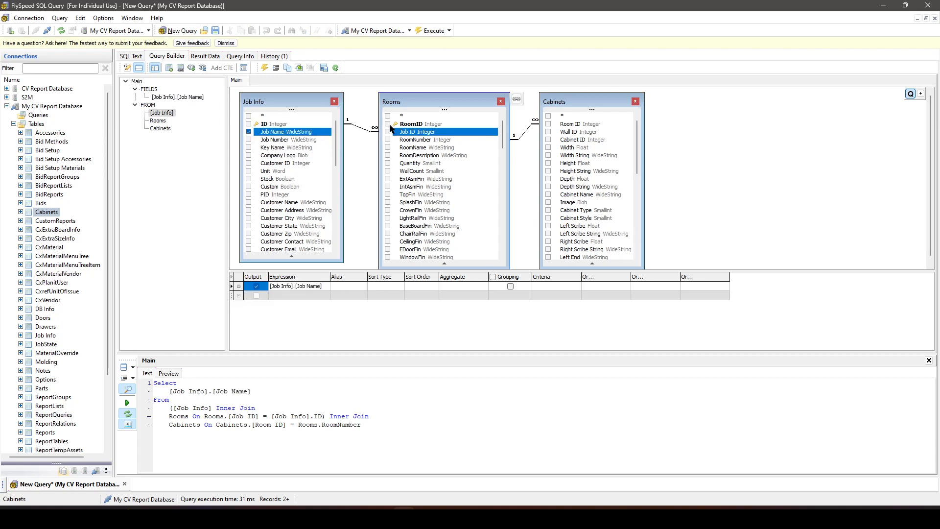
click(387, 147)
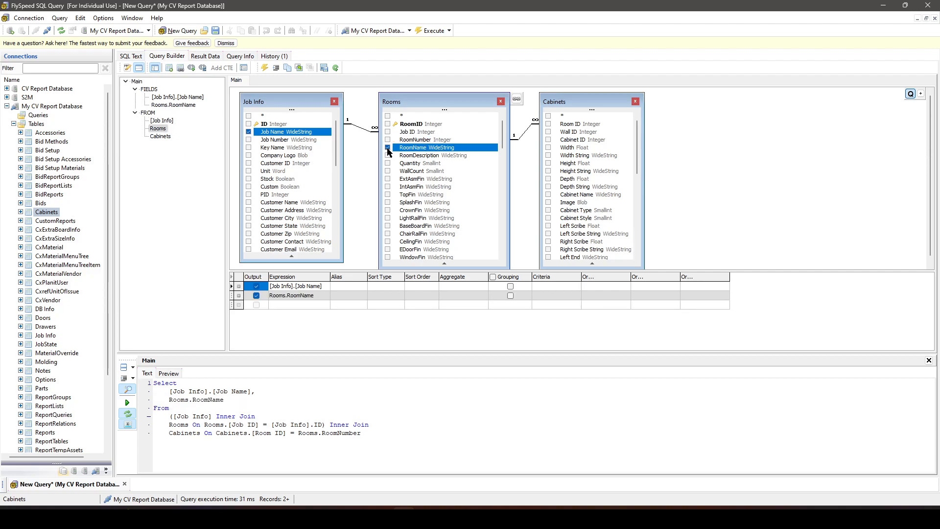
click(549, 140)
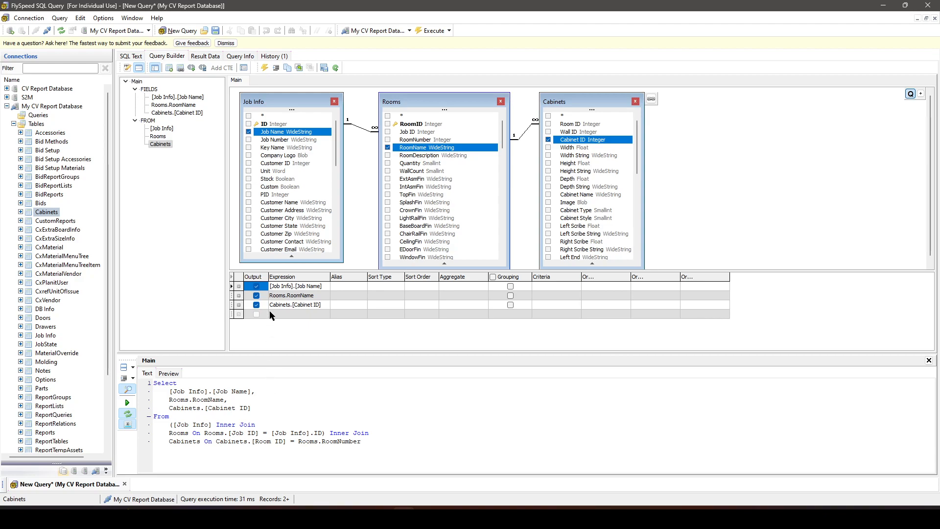
click(433, 30)
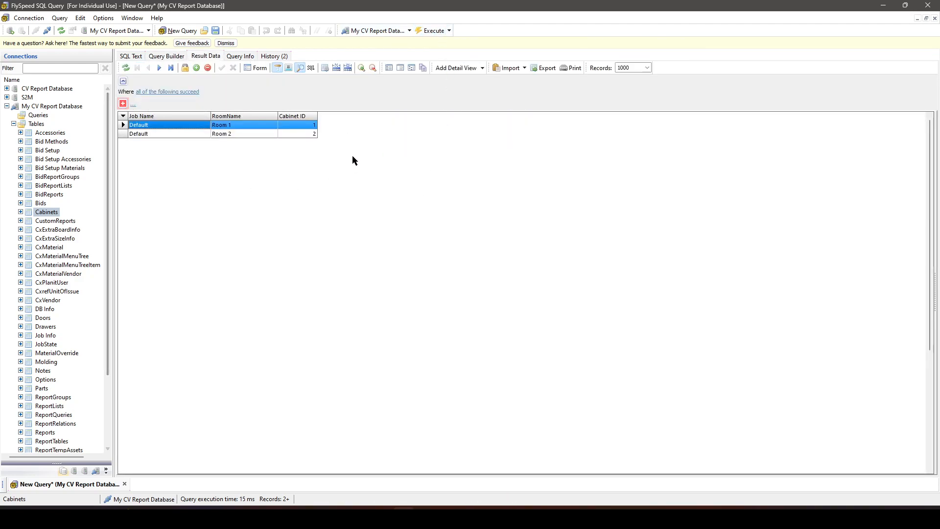
- Compare the Job Name, RoomName and Cabinet ID values between the result rows
click(161, 134)
click(157, 125)
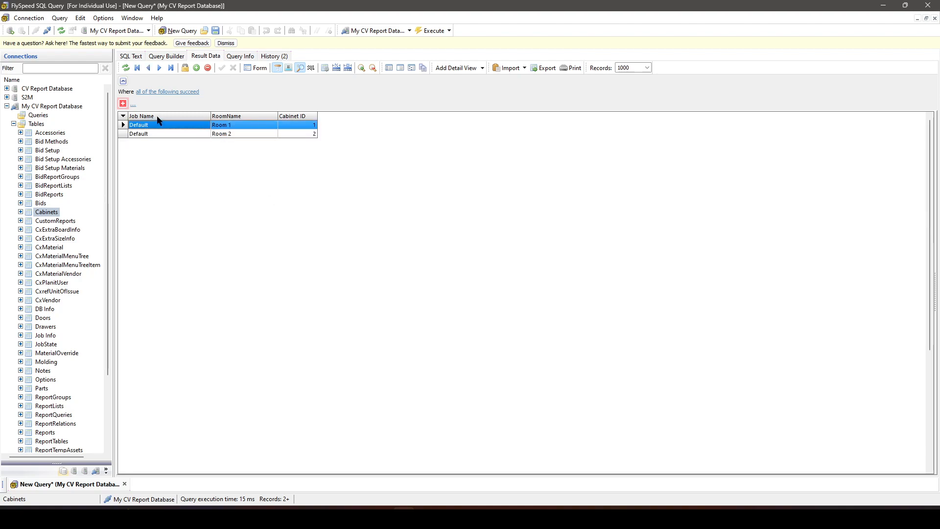
click(156, 134)
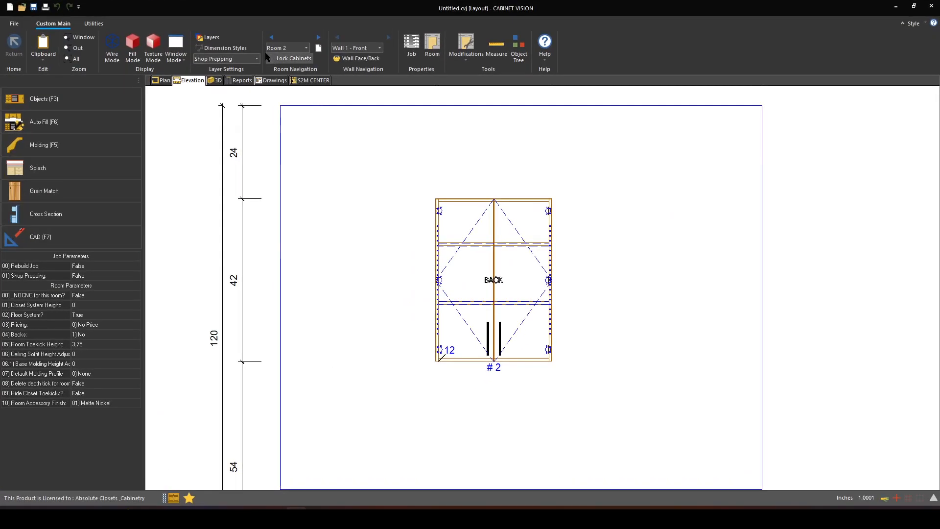
click(280, 48)
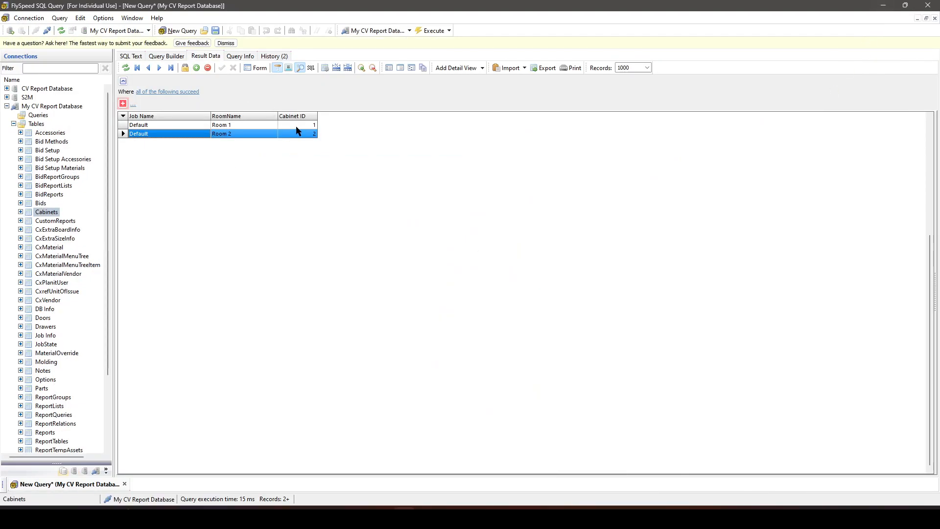
click(306, 124)
click(308, 134)
click(305, 125)
click(304, 134)
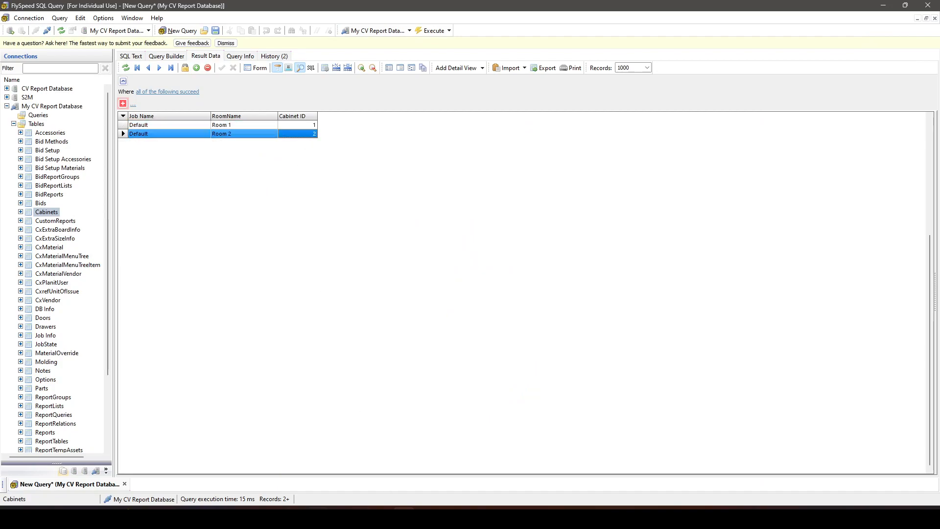
- Switch to Cabinet Vision, check the cabinets drawn in Room 2 and Room 1, and return to FlySpeed SQL Query
mouse_move(296, 518)
click(296, 468)
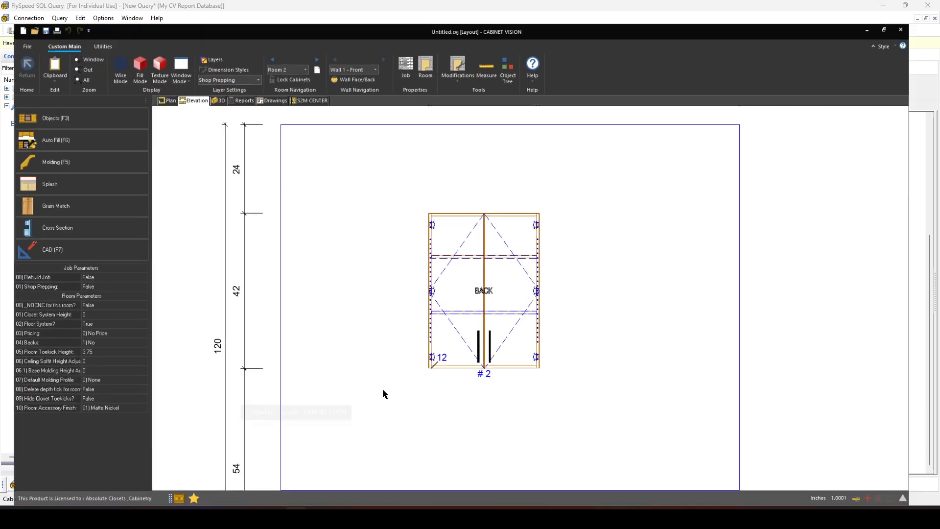
click(492, 229)
scroll(493, 227, down, 3)
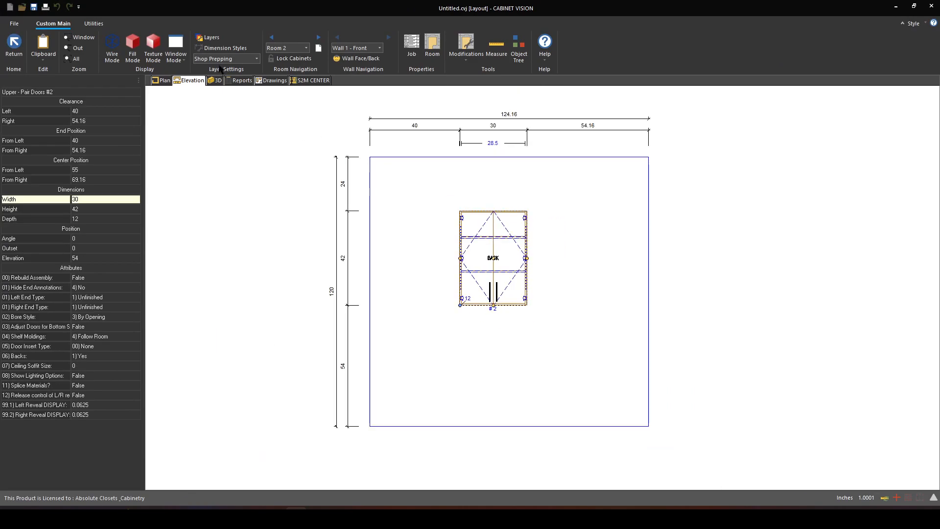
click(317, 47)
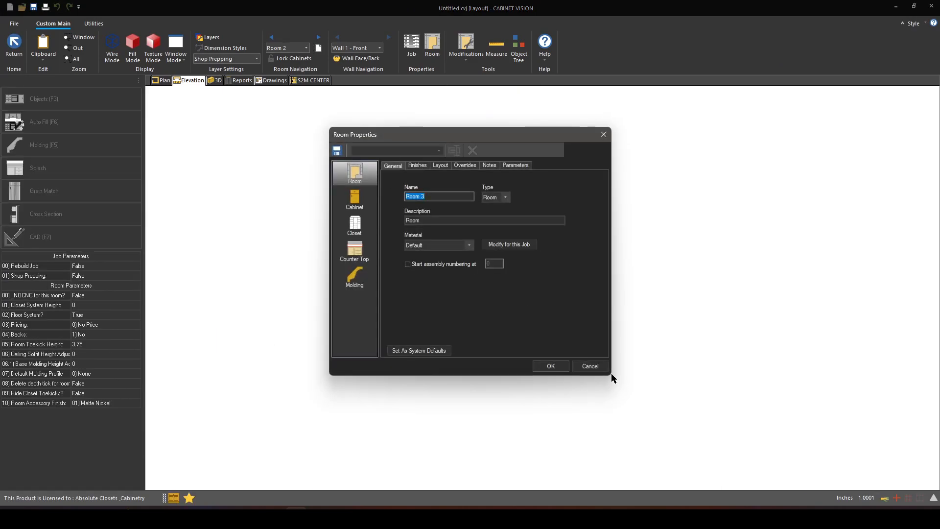
click(589, 366)
click(306, 47)
click(289, 59)
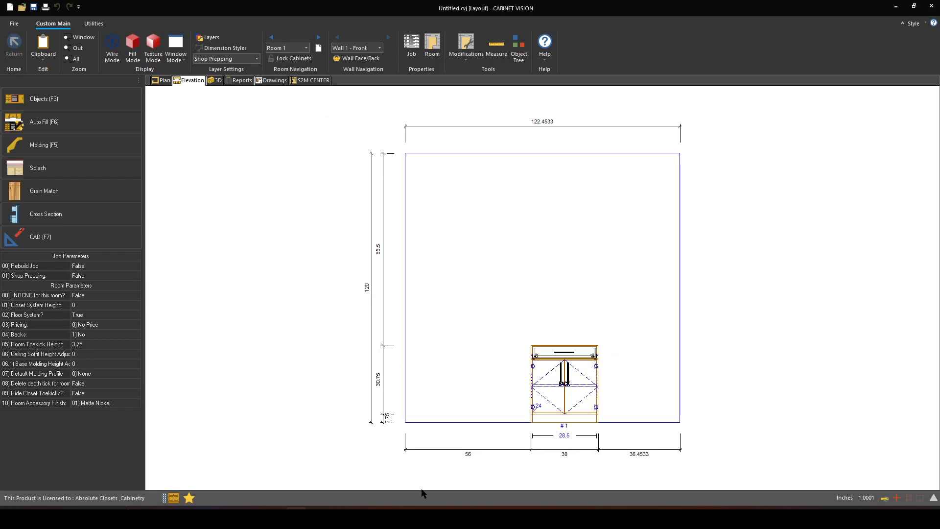
click(404, 517)
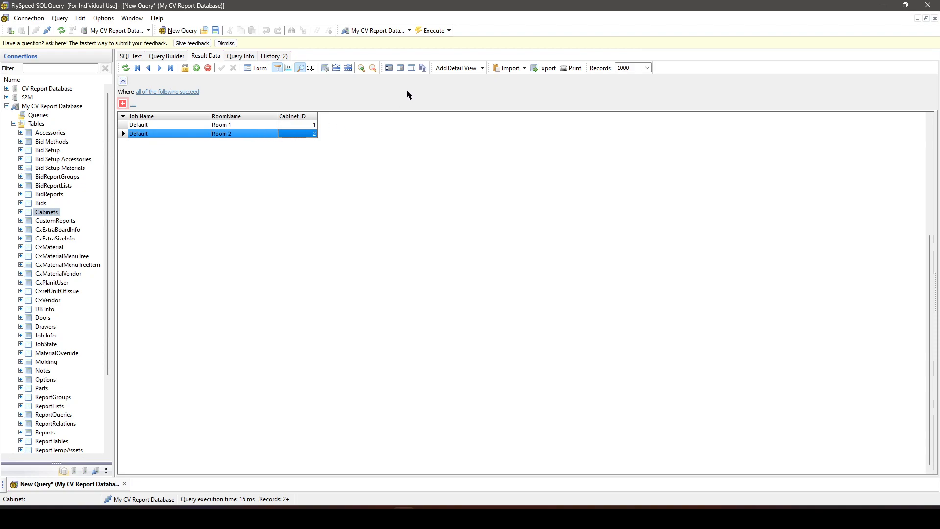
- Add the Parts table to the query beside Cabinets and highlight its Cabinet ID field
click(166, 57)
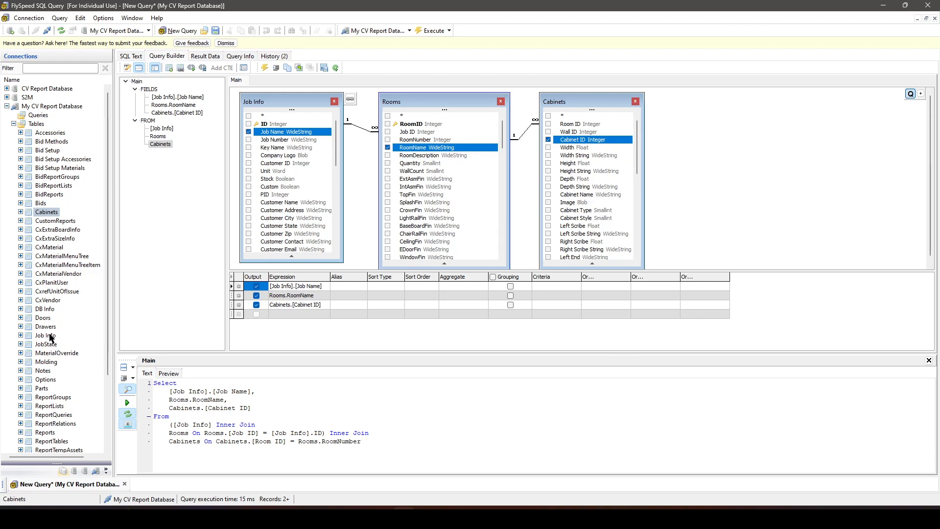
scroll(51, 342, down, 1)
double_click(43, 363)
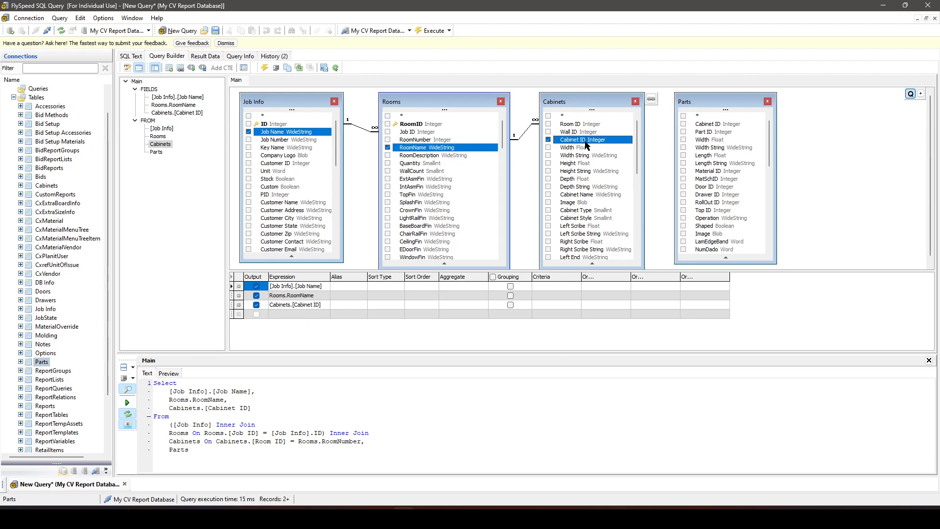
click(713, 125)
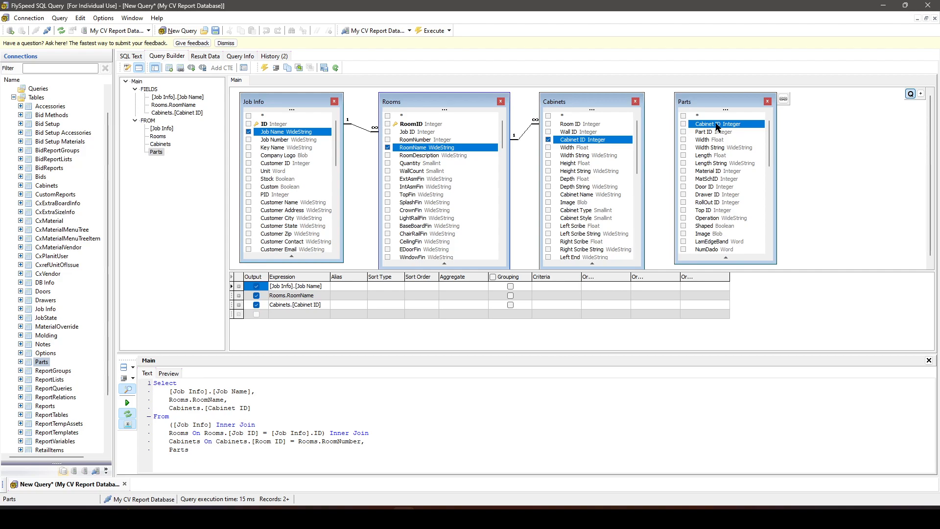
right_click(593, 142)
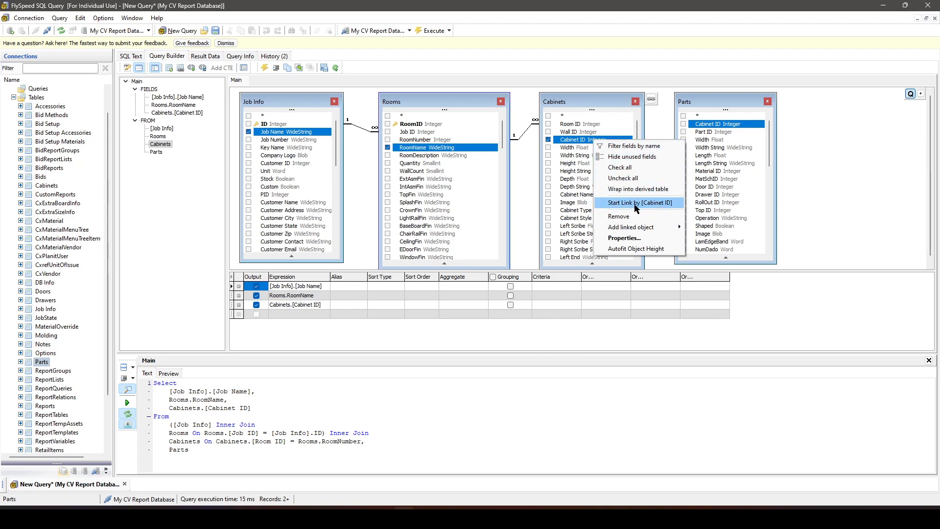
click(573, 156)
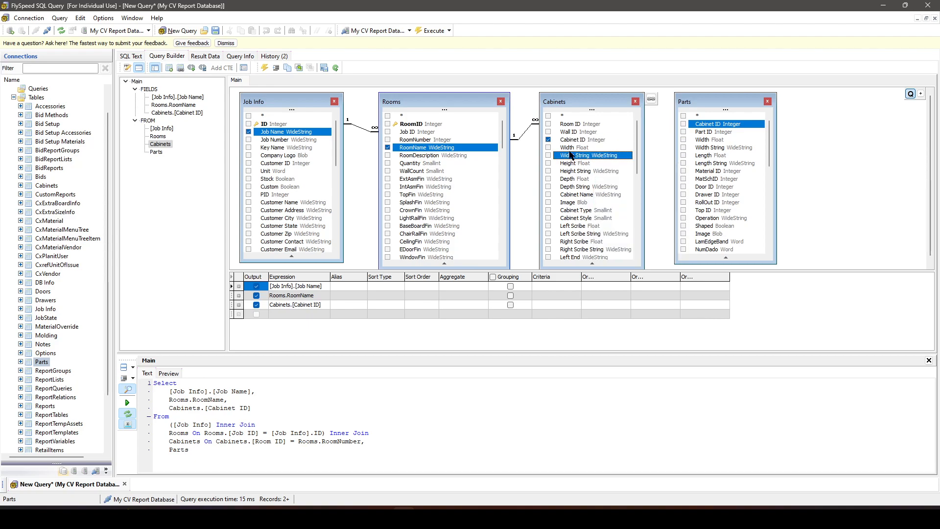
right_click(575, 158)
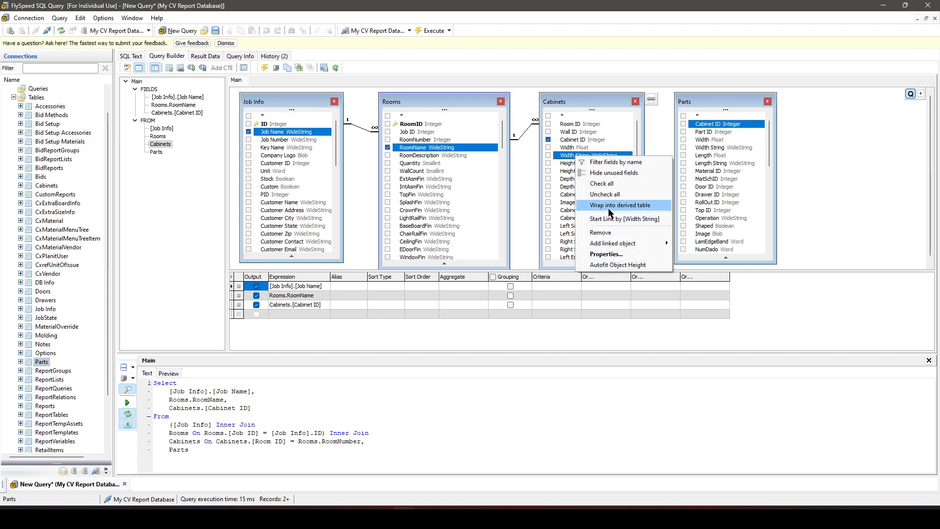
- Link Cabinet ID in the Cabinets table to Cabinet ID in the Parts table
click(583, 142)
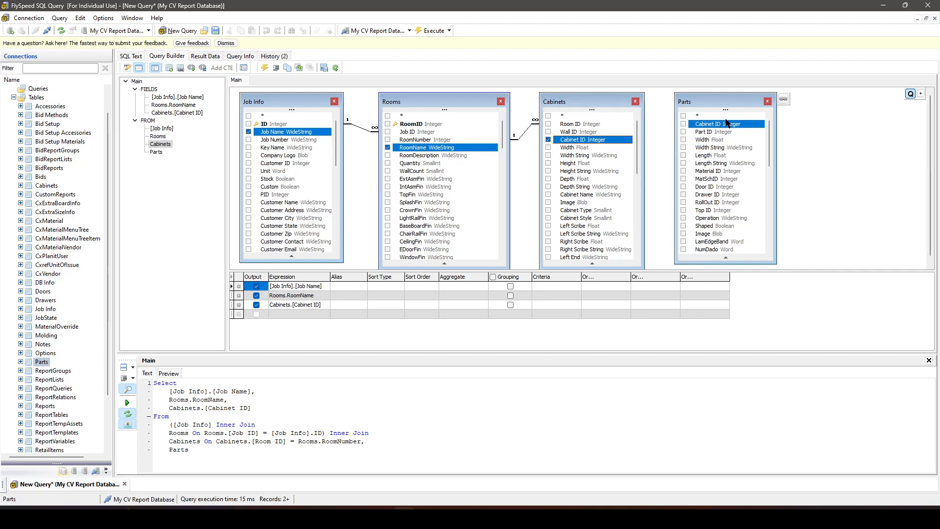
right_click(601, 141)
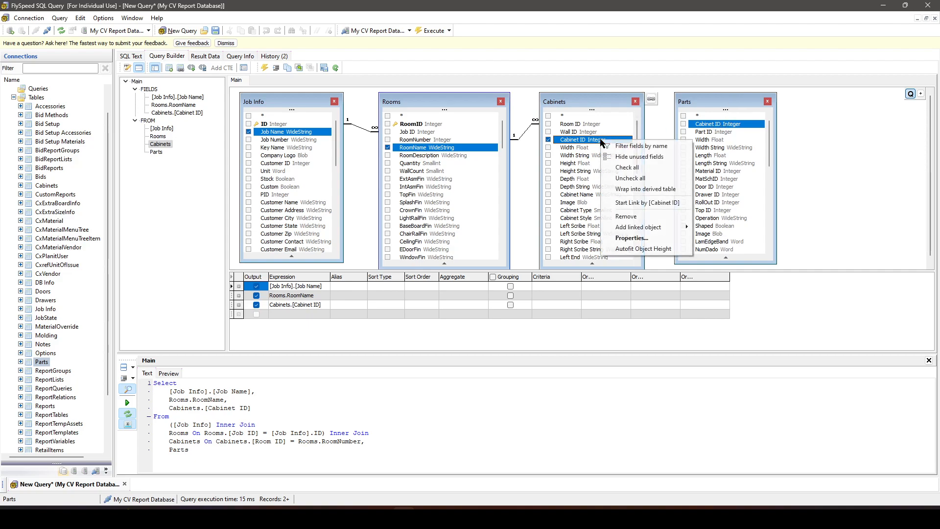
click(667, 203)
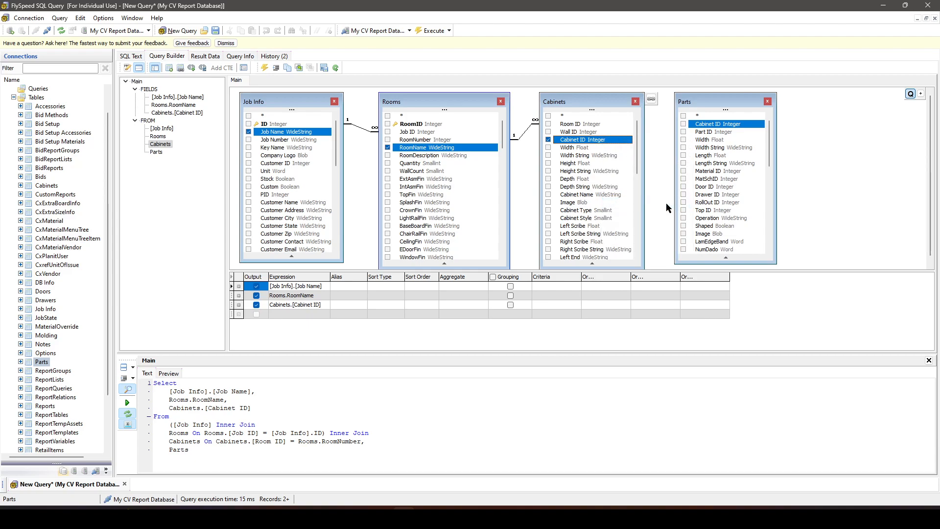
drag(716, 105, 709, 104)
right_click(713, 126)
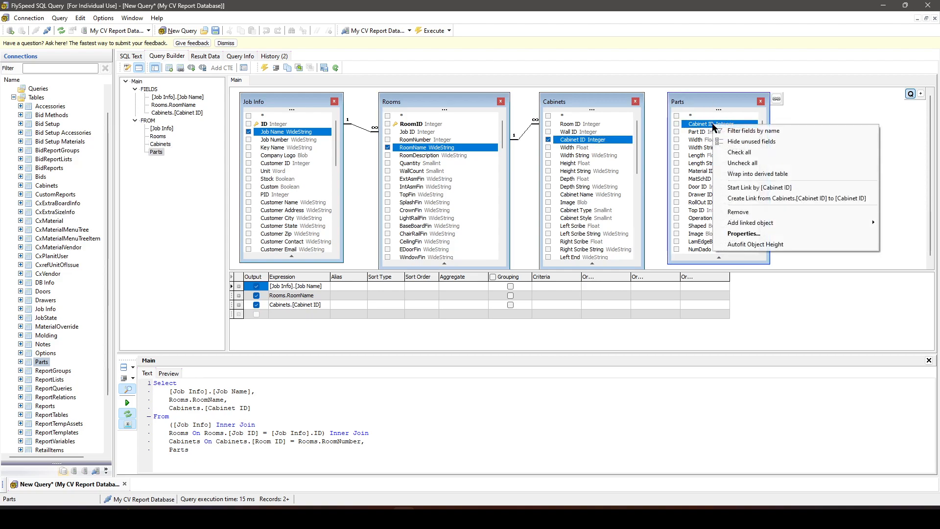
click(789, 204)
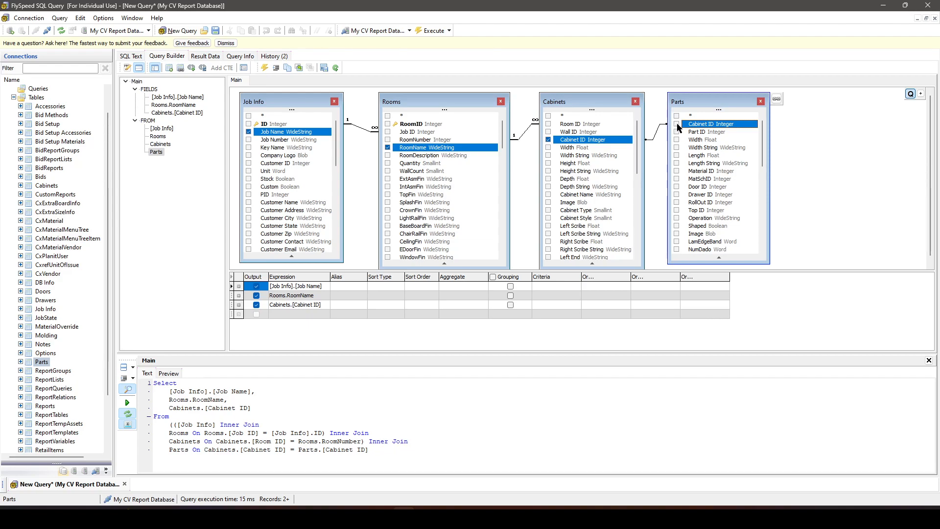
- Include the Description field of the Parts table in the query output
scroll(729, 244, down, 1)
scroll(729, 244, down, 10)
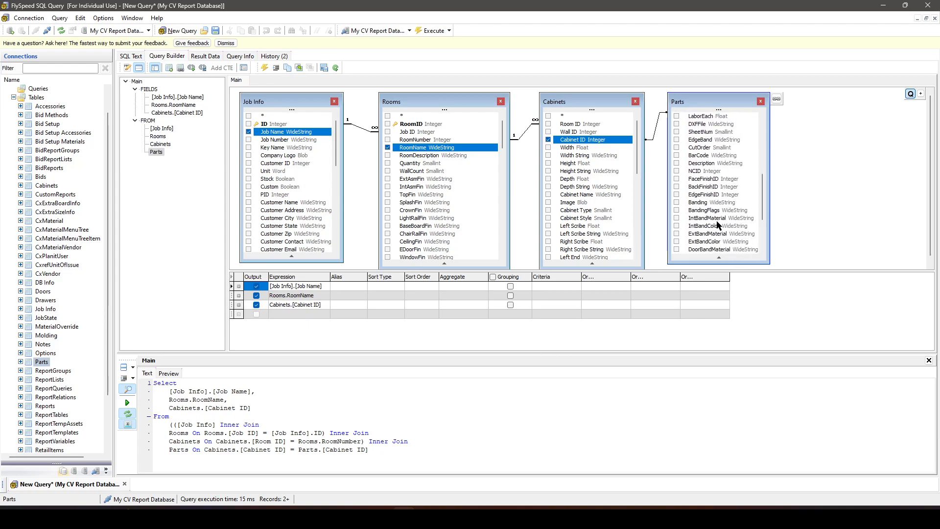
scroll(717, 224, down, 2)
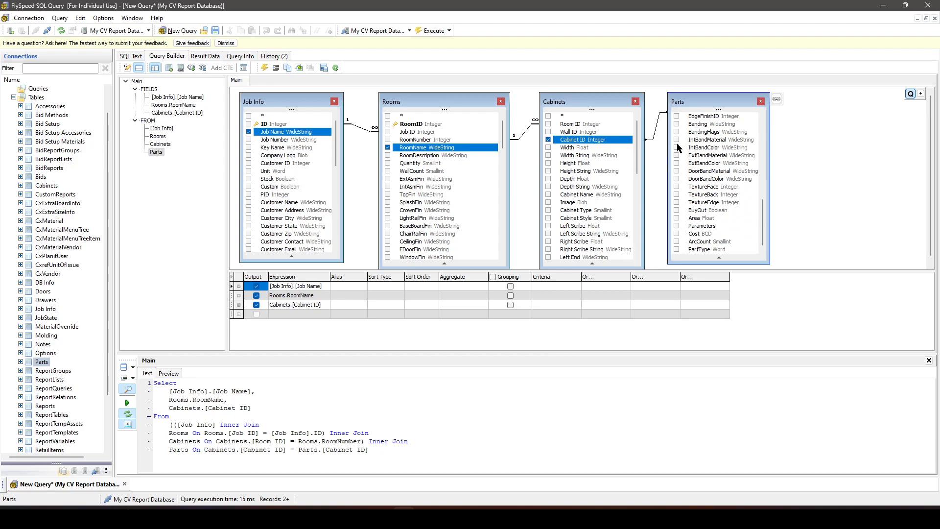
scroll(680, 147, up, 1)
scroll(677, 164, up, 1)
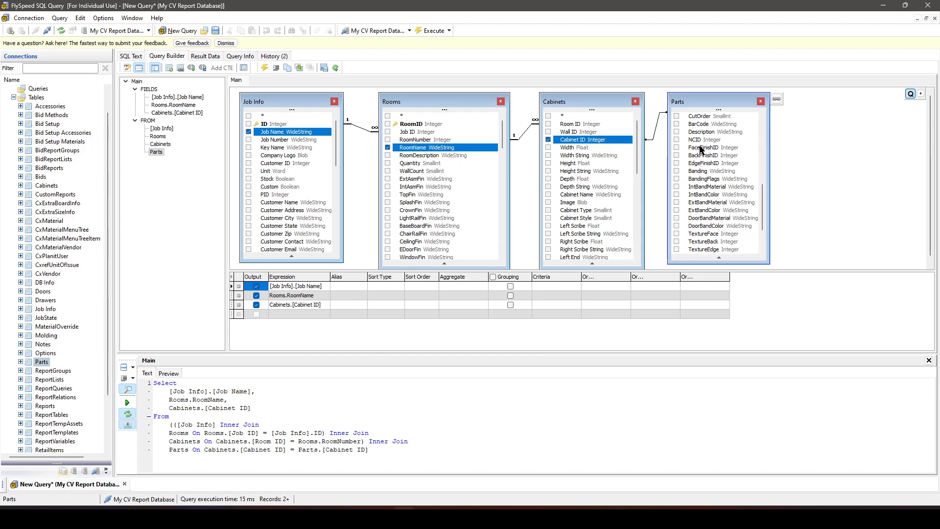
click(678, 132)
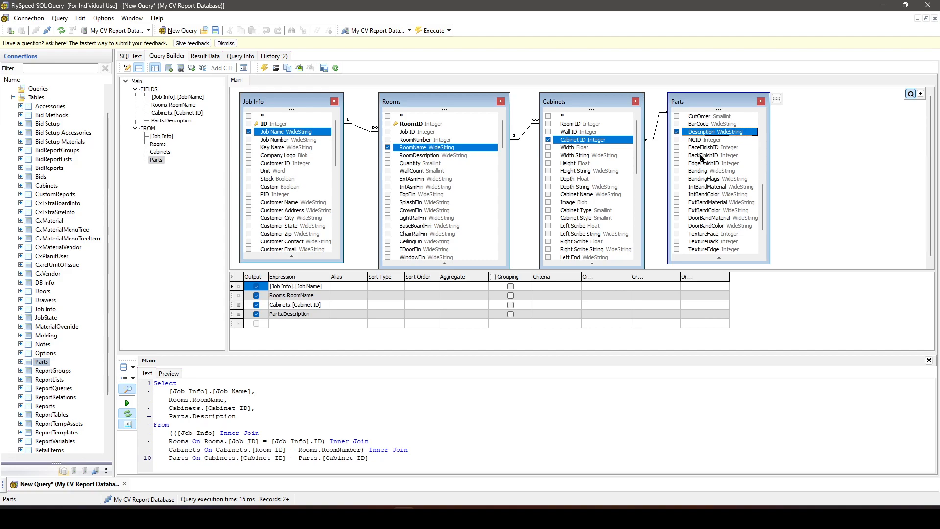
- Include the Part ID field of the Parts table in the output and execute the query
scroll(716, 157, up, 2)
scroll(709, 221, up, 2)
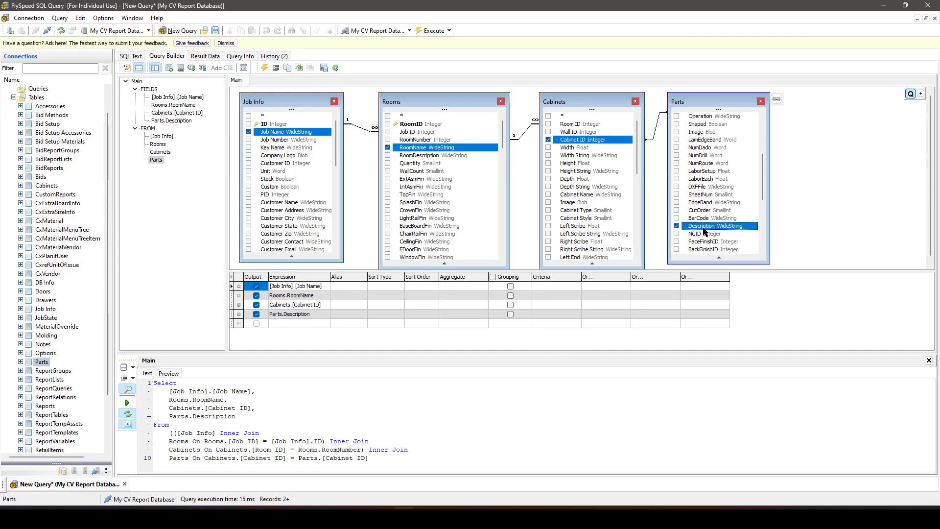
scroll(704, 230, up, 4)
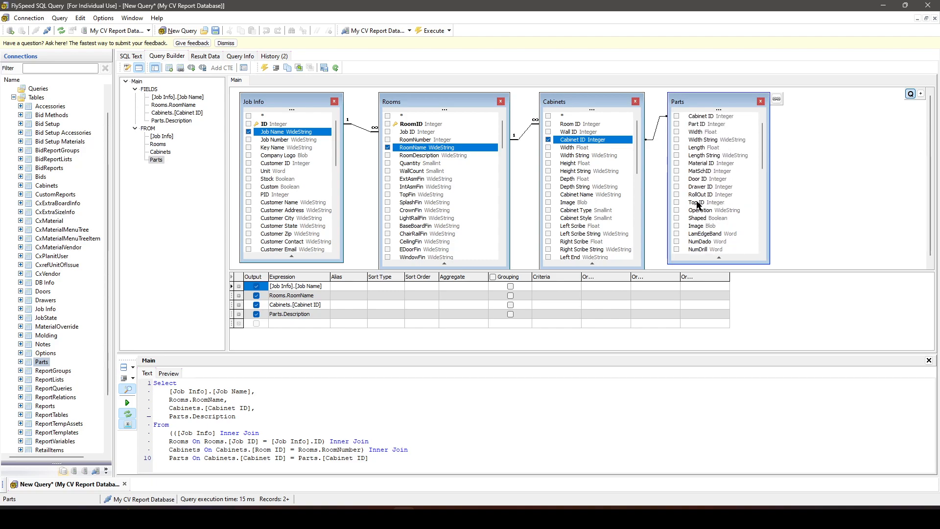
scroll(704, 166, up, 1)
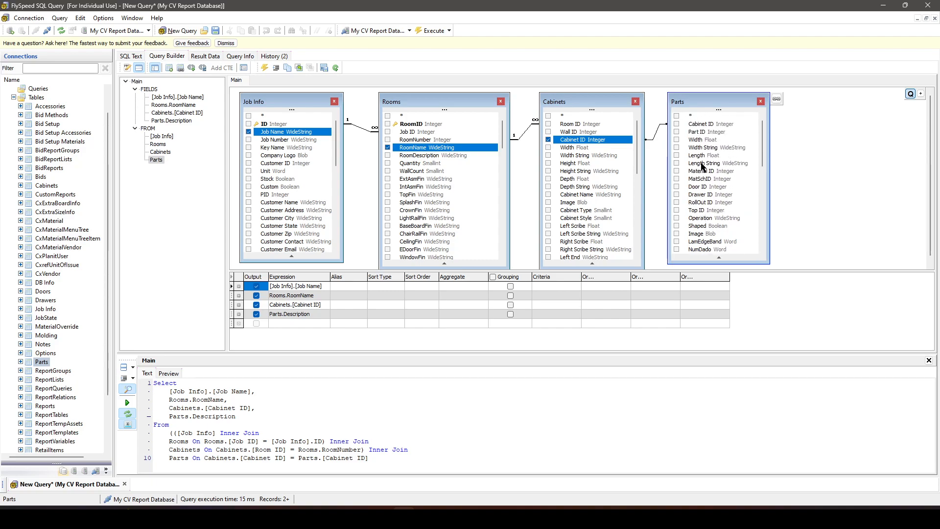
click(677, 131)
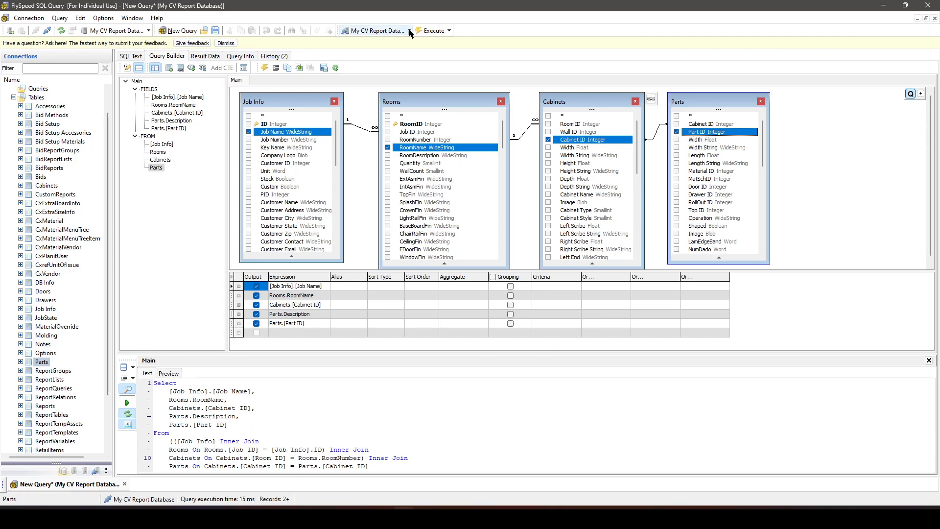
click(434, 31)
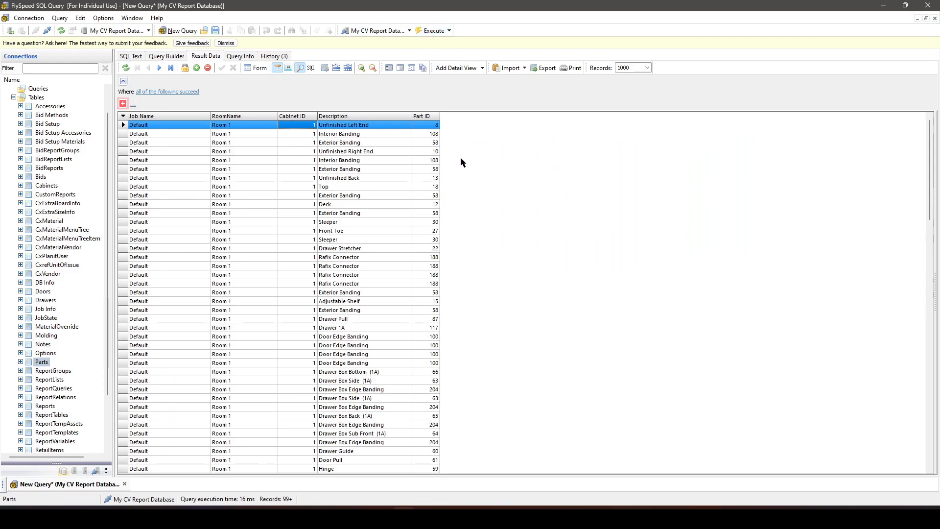
- Compare the Part ID values of the repeated Interior Banding and Exterior Banding rows in the results
click(434, 133)
click(434, 143)
click(433, 152)
click(433, 161)
click(434, 135)
click(434, 162)
drag(432, 162, 428, 358)
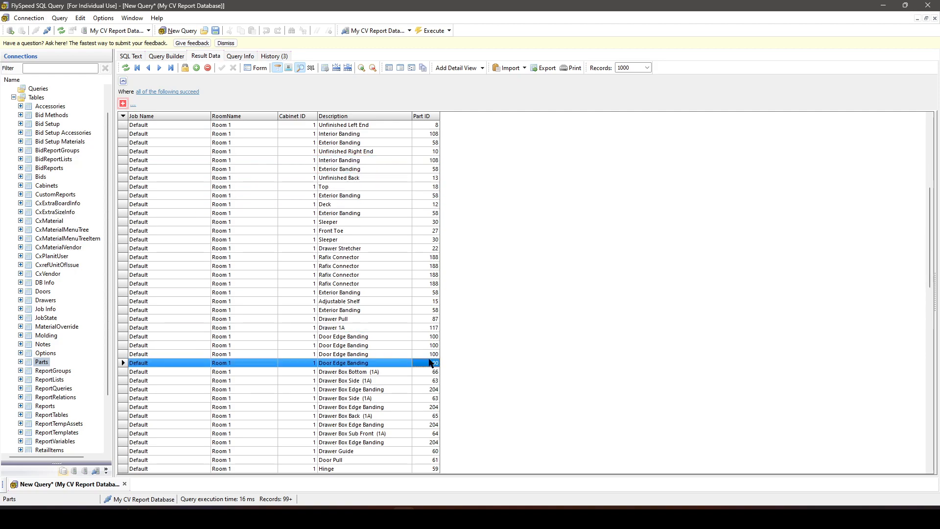
click(424, 133)
click(430, 159)
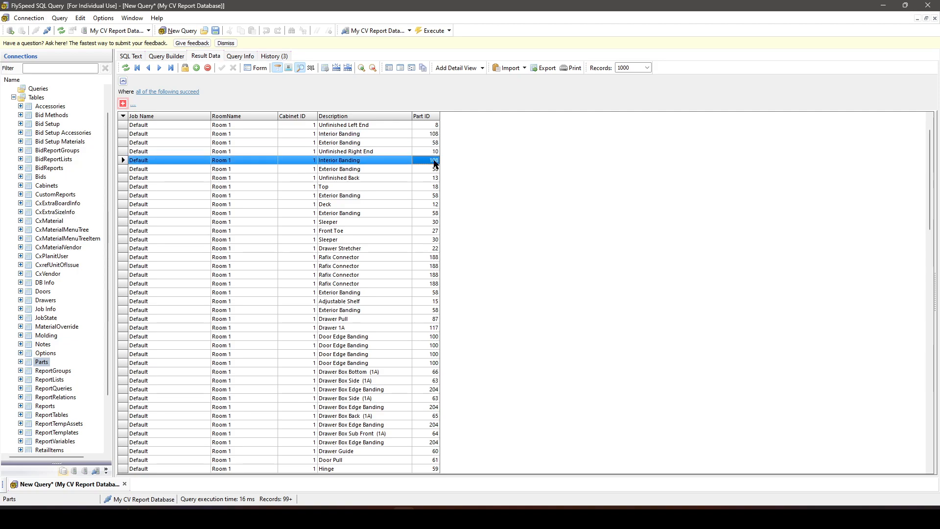
click(426, 196)
click(425, 141)
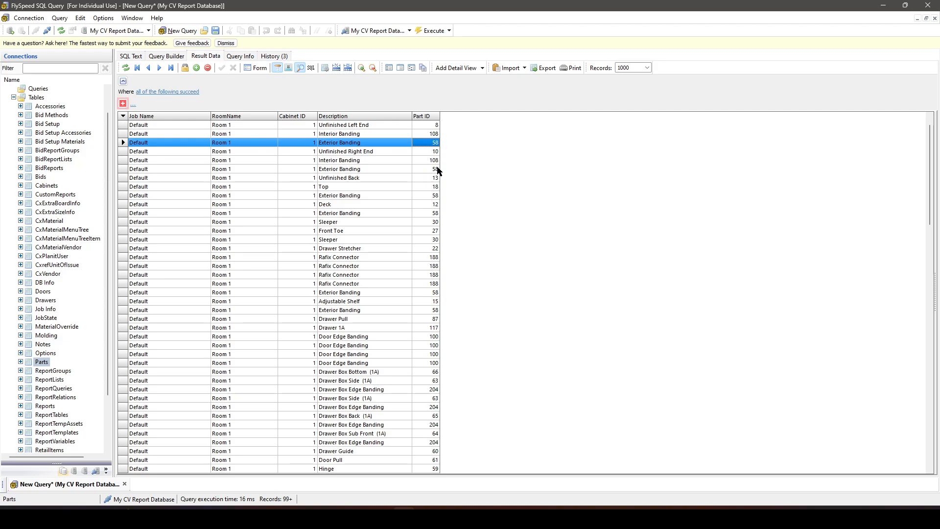
click(435, 170)
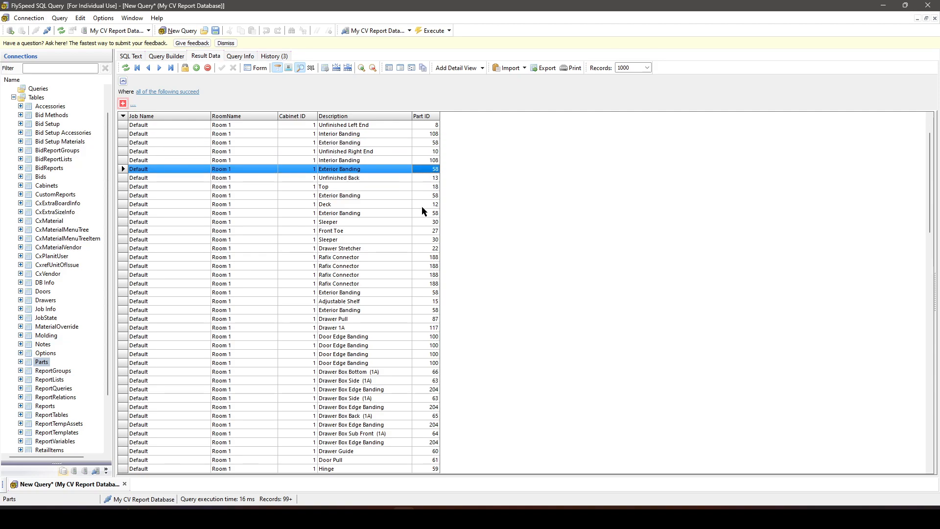
click(415, 311)
- Review the result rows from Room 1 through the end of Room 2 and examine the repeated part descriptions
scroll(307, 183, down, 20)
key(ctrl+Home)
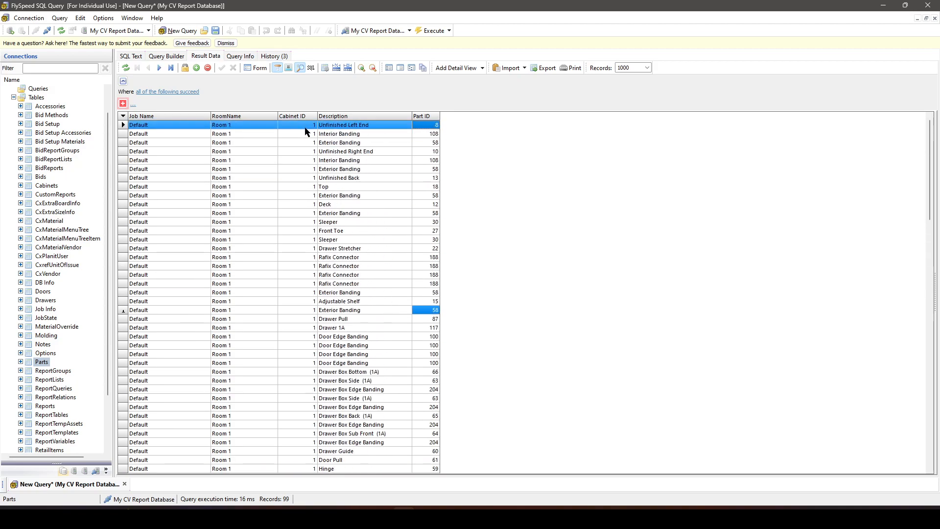
key(Down)
key(Down)
key(Down)
key(Down)
key(Down)
key(Down)
key(Down)
key(Down)
key(Down)
key(Down)
key(Down)
key(Down)
key(Down)
key(Down)
key(Down)
key(Down)
key(Down)
key(Down)
key(Down)
key(Down)
key(Down)
key(Down)
key(Down)
key(Down)
key(Down)
key(Down)
key(Down)
key(Down)
key(Down)
key(Down)
key(Down)
key(Down)
key(Down)
key(Down)
key(Down)
key(Down)
key(Down)
key(Down)
key(Down)
key(Down)
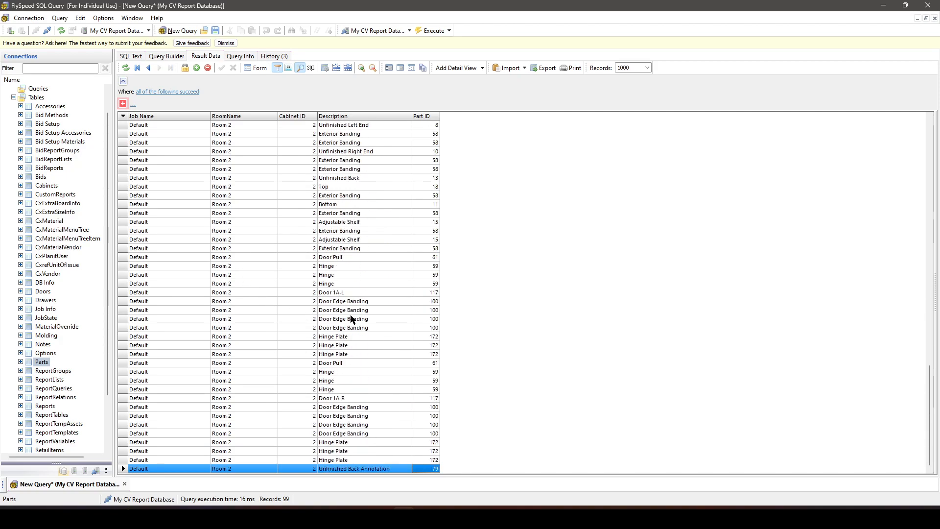
key(ctrl+Home)
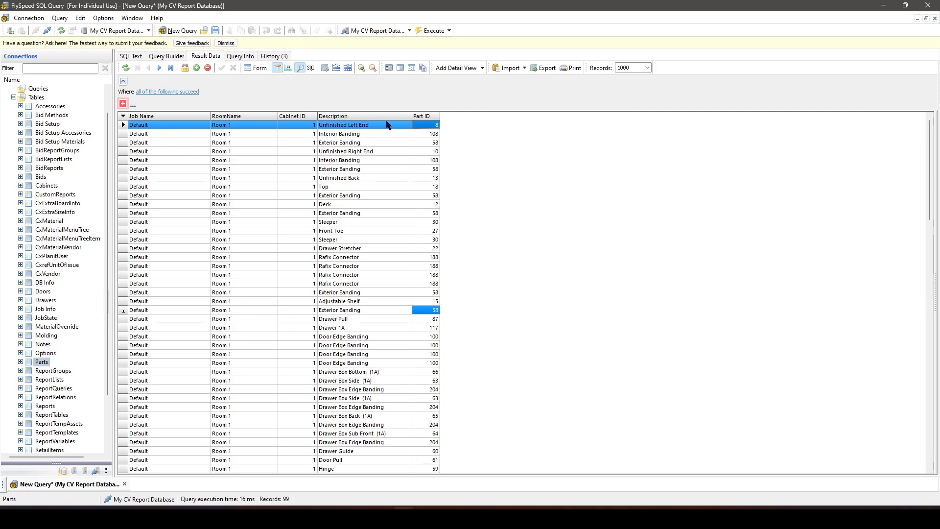
click(361, 136)
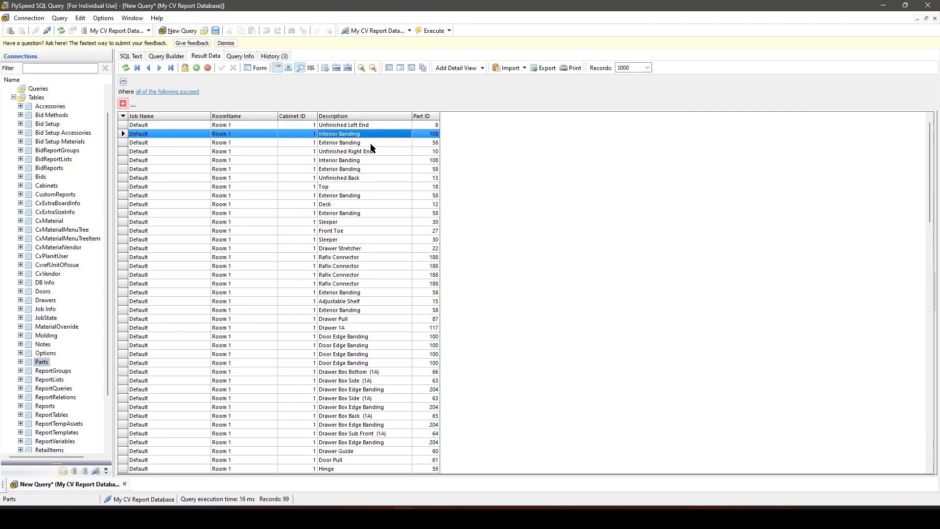
click(370, 145)
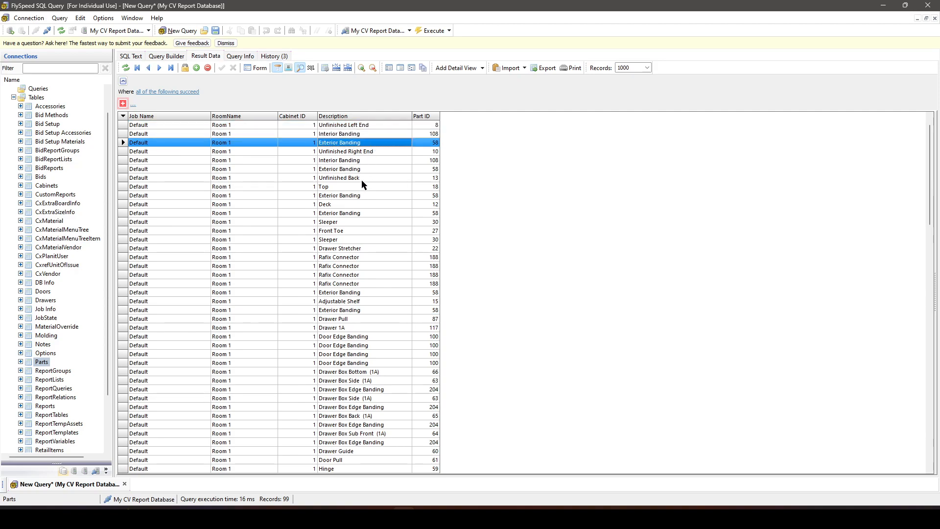
click(361, 257)
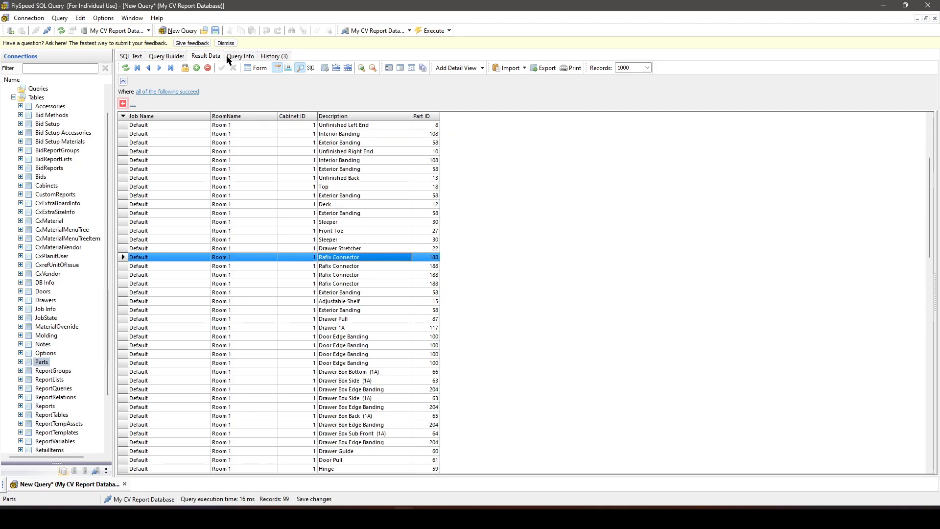
- Edit the query's SQL so the Part ID line reads count(Parts.[Part ID]) AS PartQty
click(161, 58)
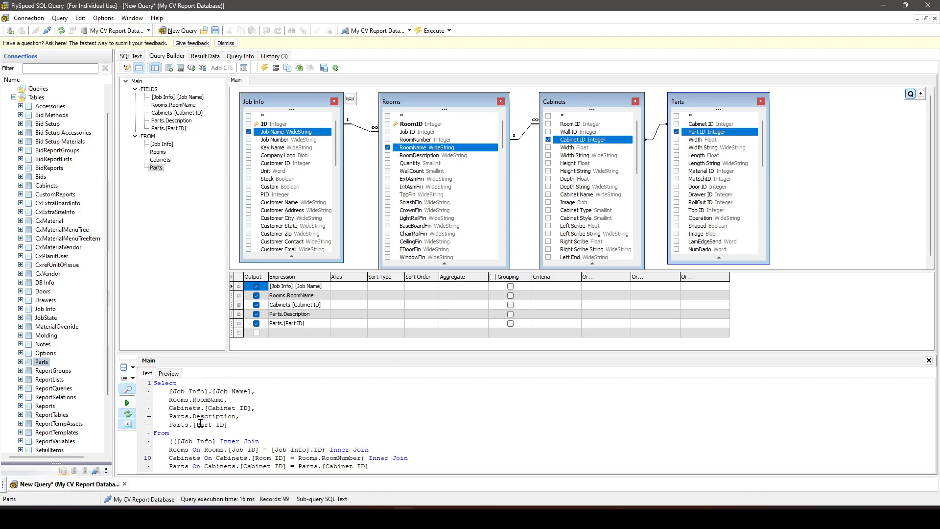
click(168, 423)
scroll(235, 418, down, 3)
scroll(248, 436, up, 3)
text(count ()
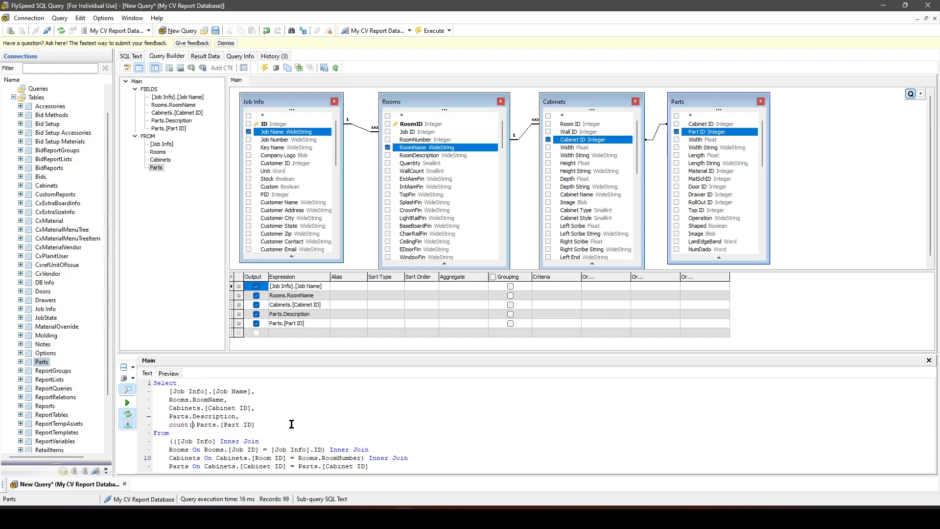
key(Delete)
key(End)
text())
text(AS PartQty)
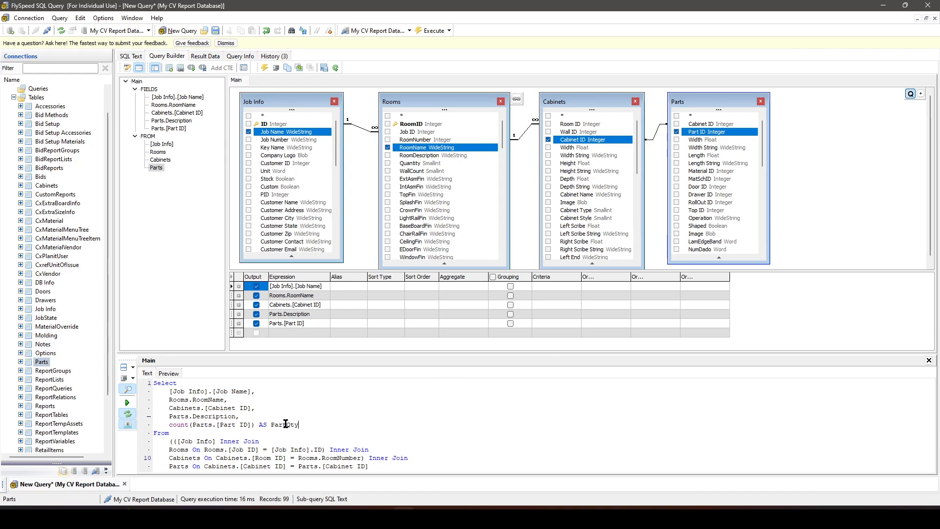
- Try to execute the query with the PartQty count, read the execution feedback, and recheck the SQL text
click(433, 31)
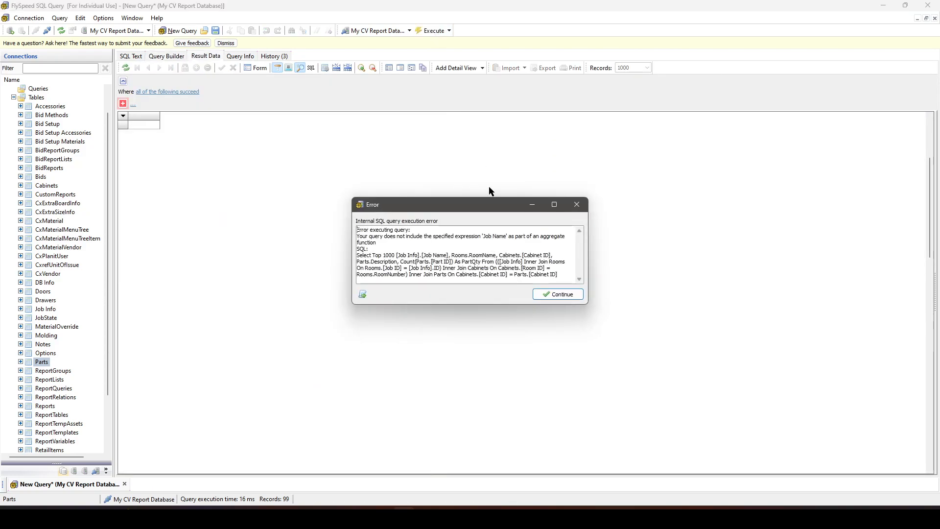
click(548, 295)
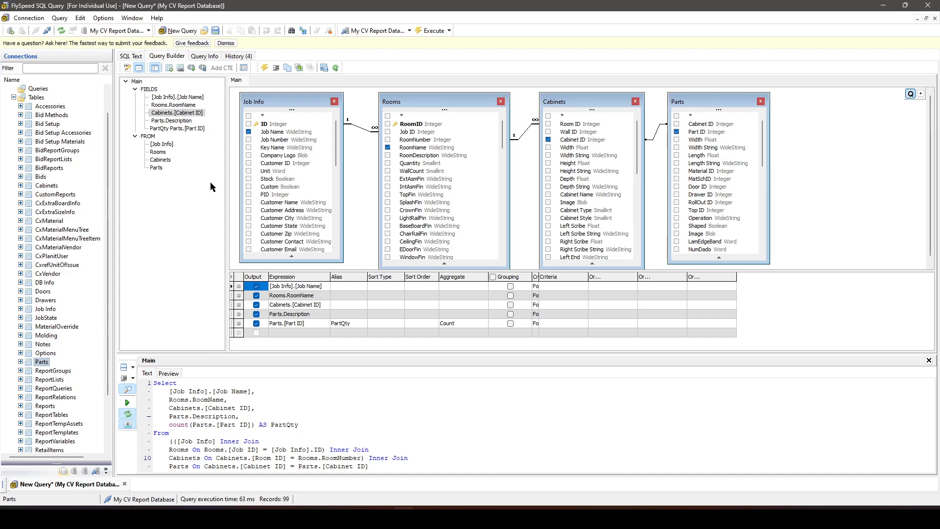
click(433, 31)
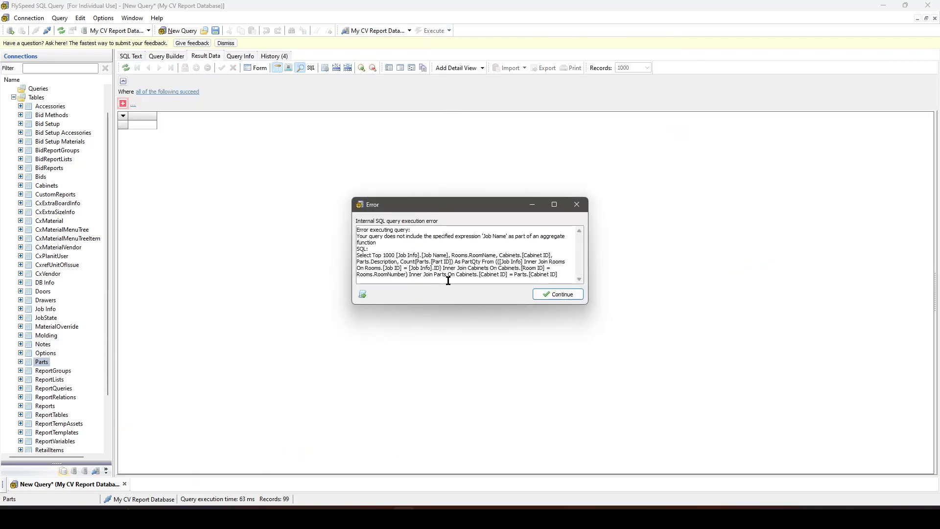
click(480, 268)
click(557, 296)
click(557, 294)
scroll(291, 417, down, 1)
scroll(290, 417, down, 1)
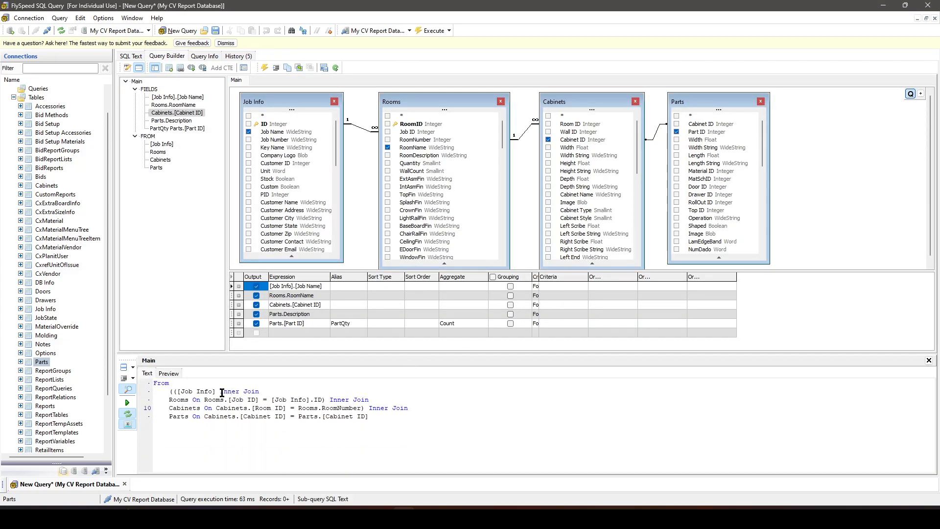
scroll(273, 421, up, 2)
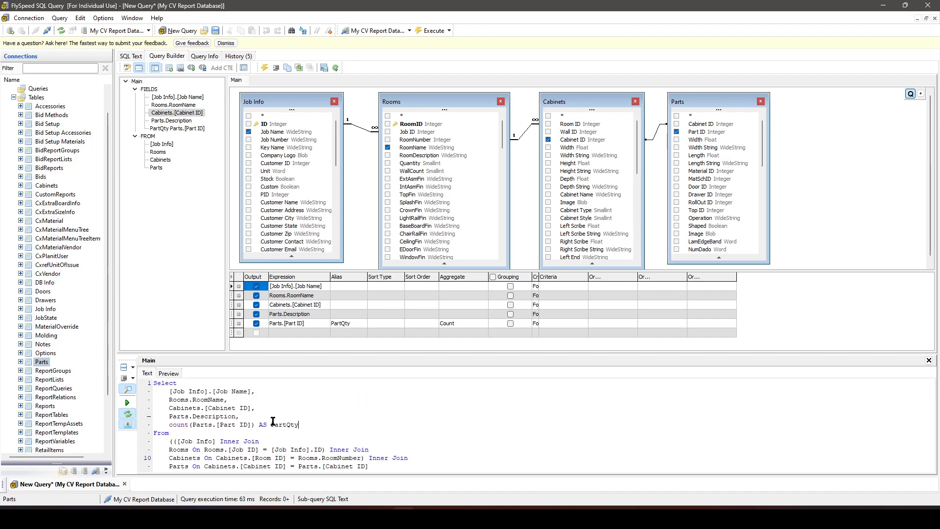
- Try to execute the query with Job Name removed from the output fields
click(248, 132)
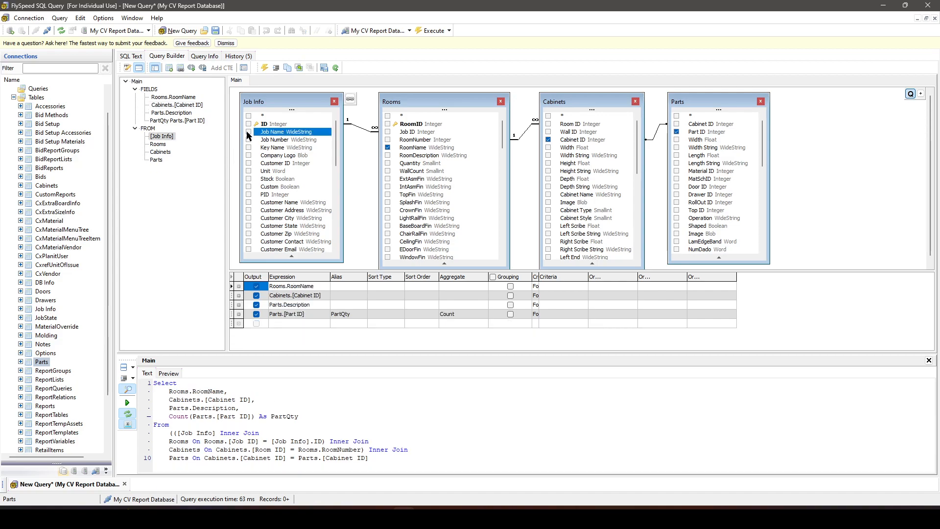
click(433, 30)
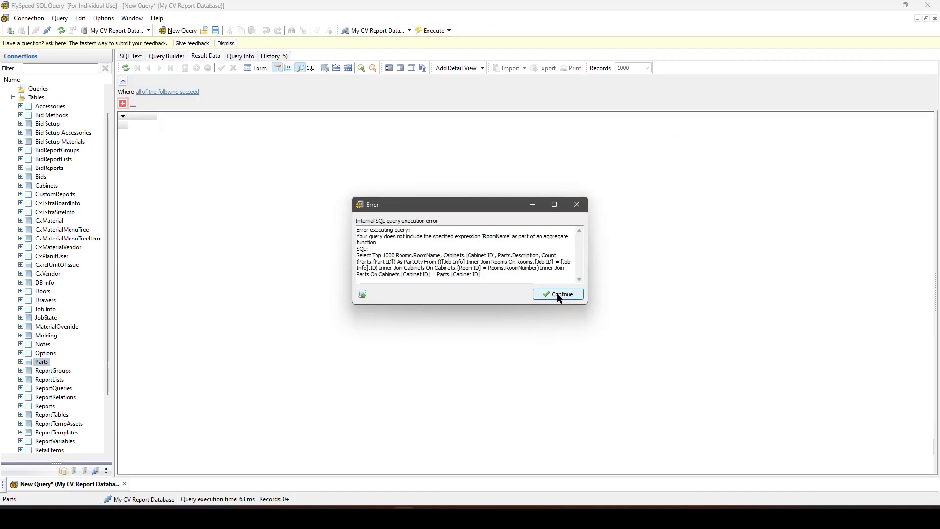
click(558, 294)
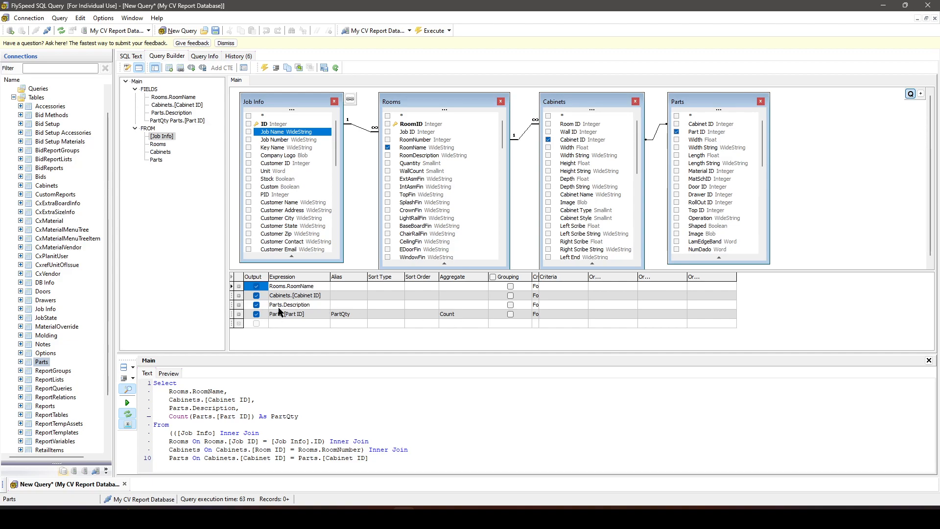
- Add Job Name back to the output, enable grouping for all query fields, and execute the query
click(248, 132)
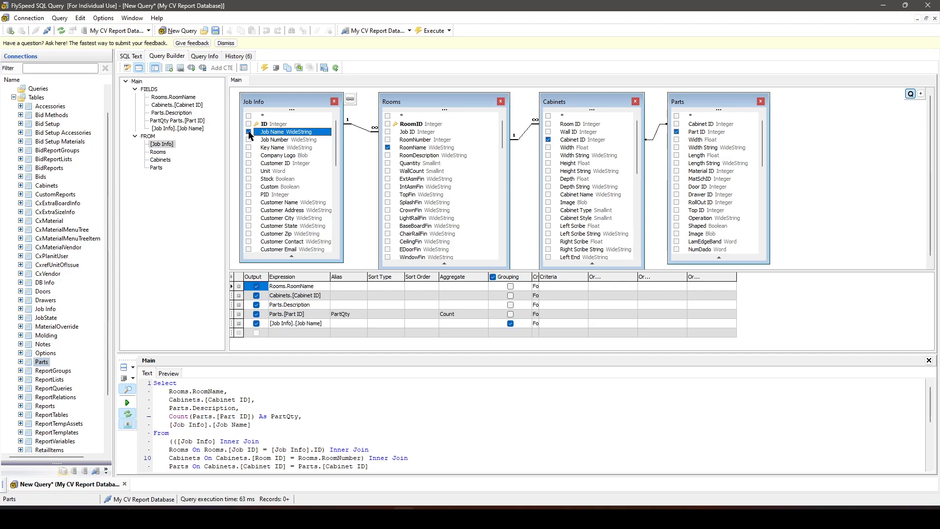
click(493, 277)
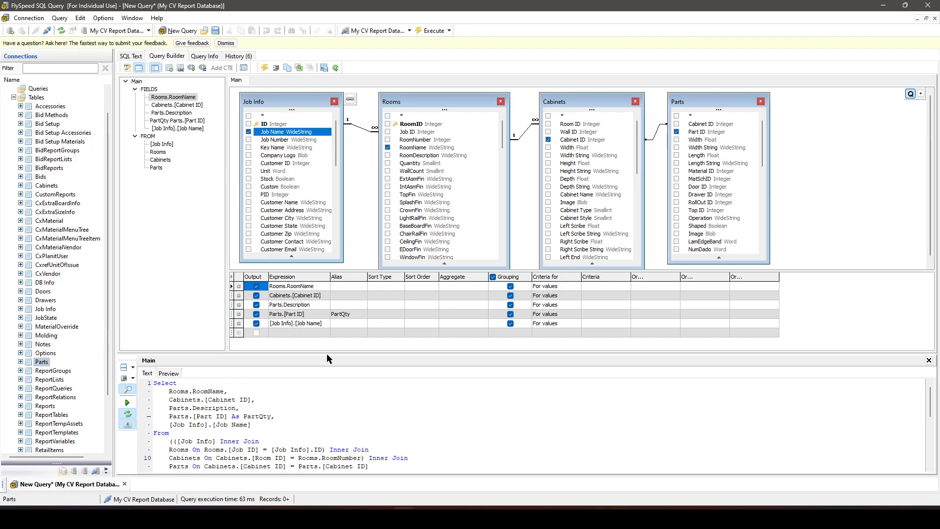
click(434, 33)
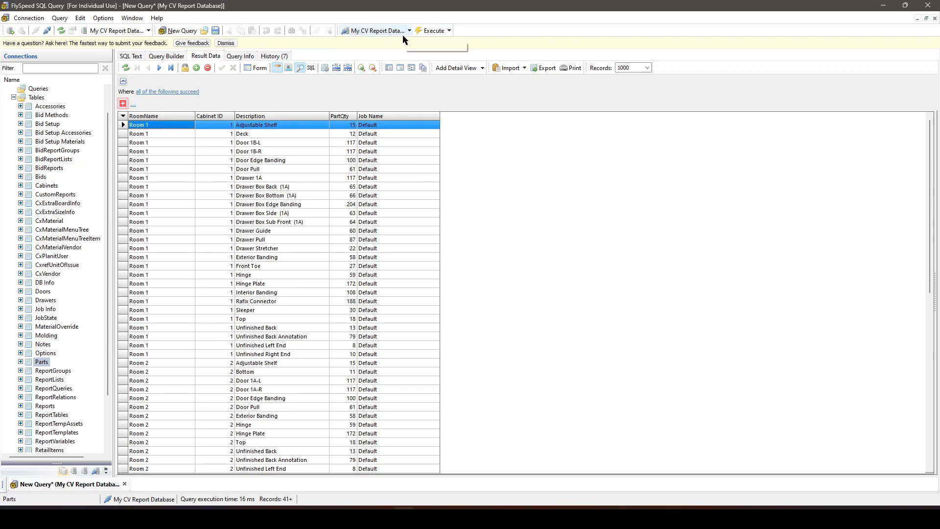
- Move the Job Name column ahead of RoomName in the results and check the PartQty values of the upper rows
drag(401, 123, 141, 122)
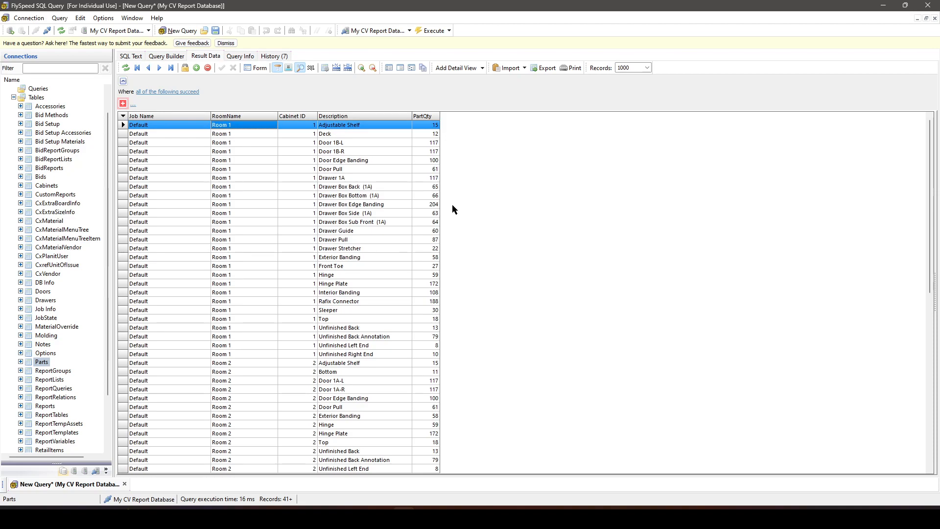
click(434, 136)
click(434, 145)
click(430, 154)
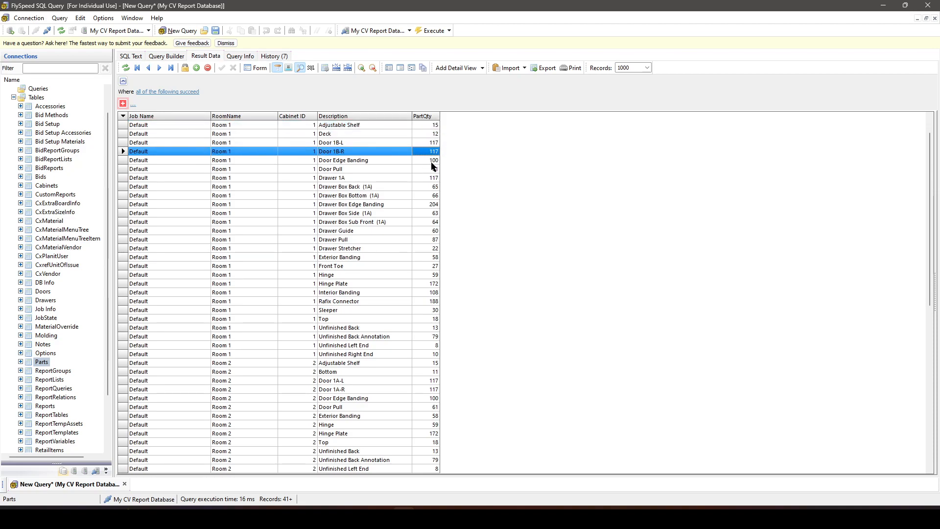
- Check the PartQty values of individual Room 1 parts and execute the query again
click(432, 162)
click(432, 186)
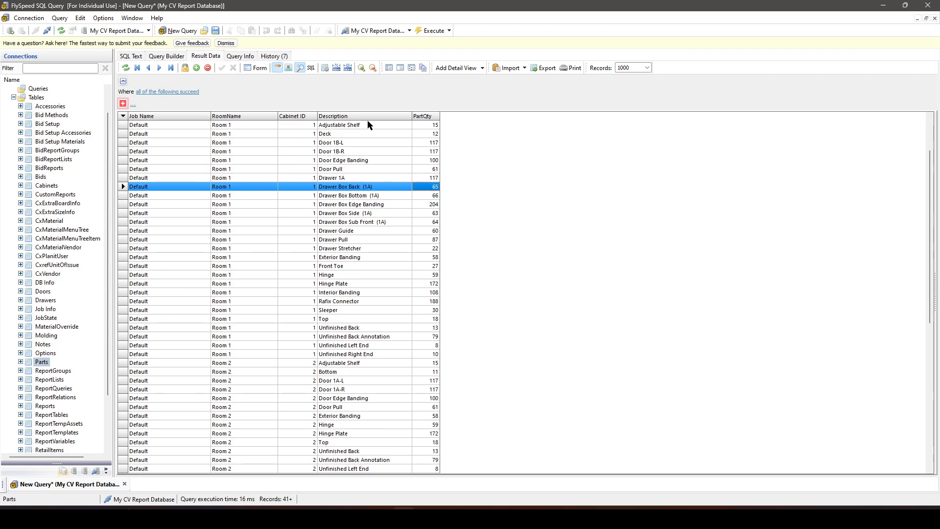
click(435, 33)
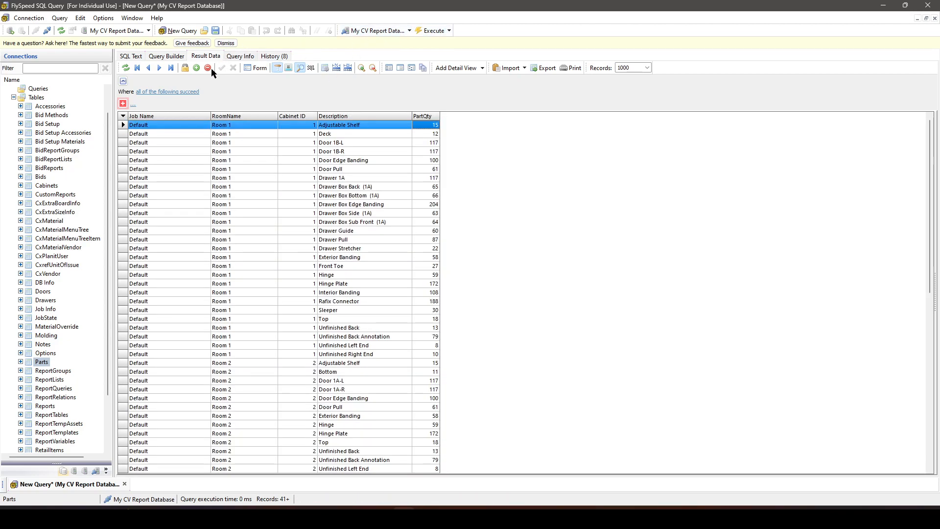
- Look through the Parts table's fields in the query design for one that holds the part quantity
click(166, 56)
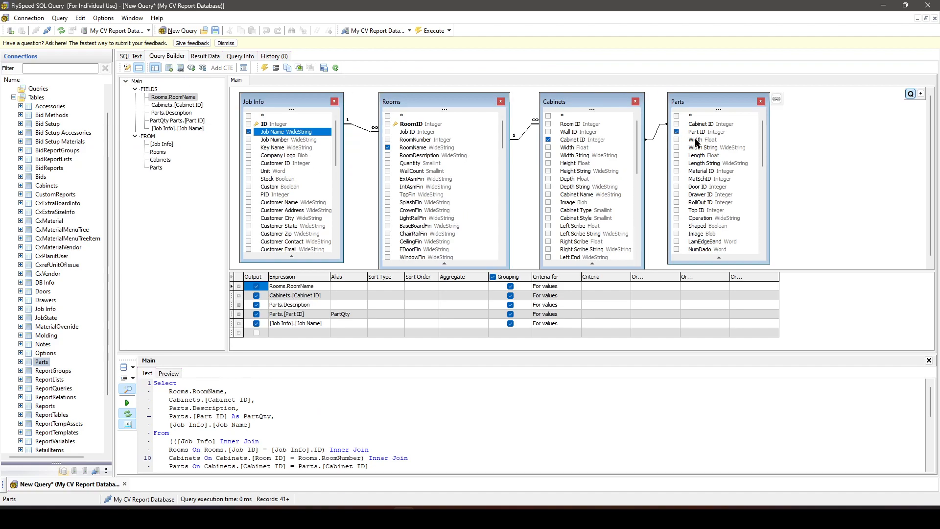
scroll(705, 181, down, 4)
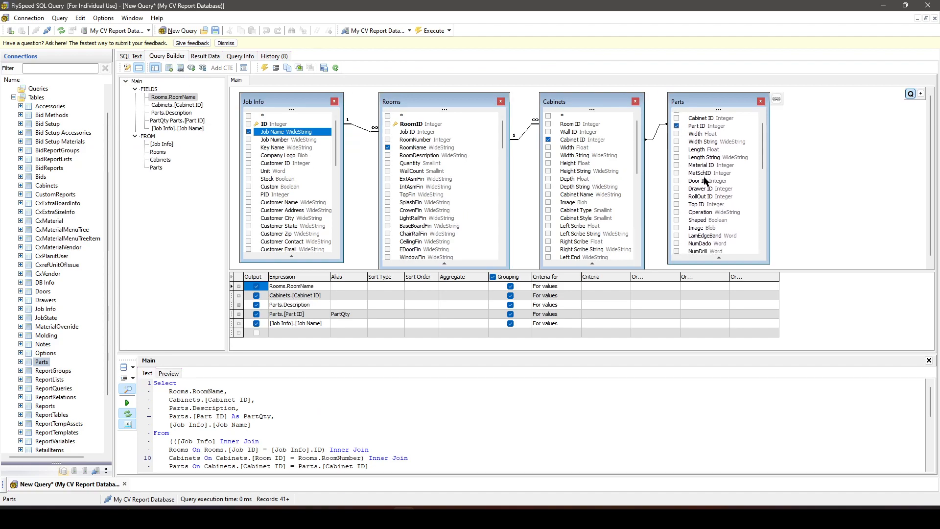
scroll(705, 191, down, 3)
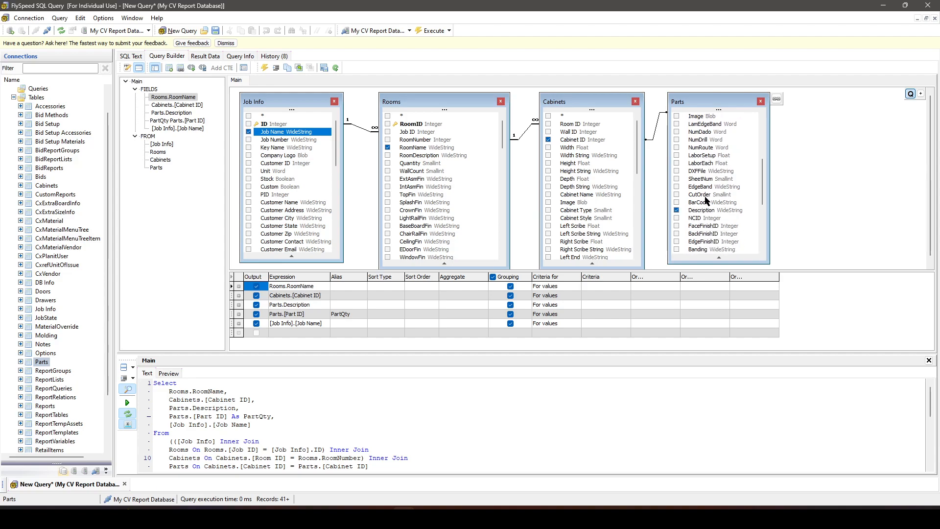
scroll(706, 201, down, 3)
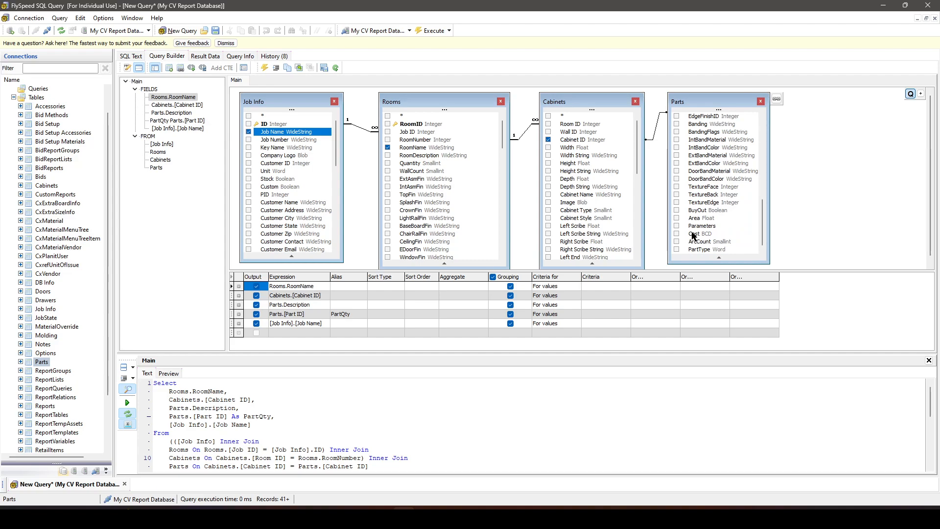
scroll(693, 235, up, 3)
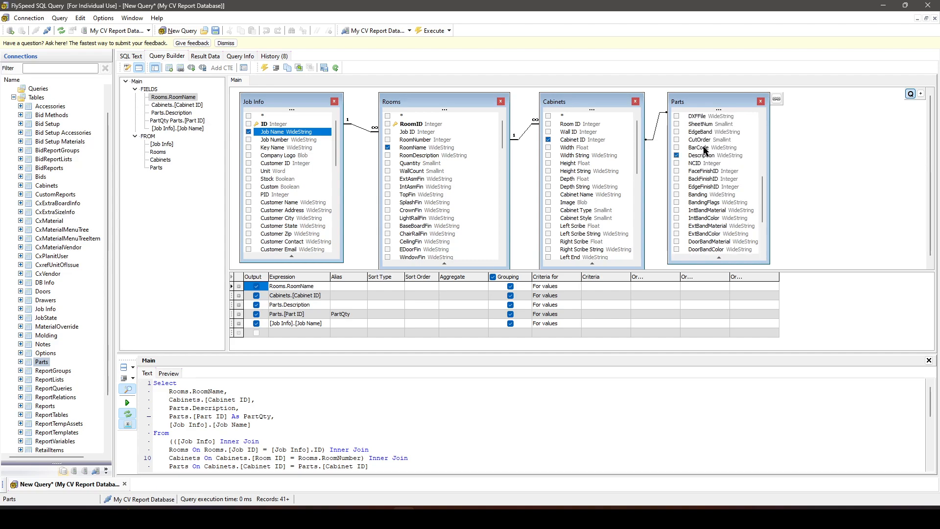
scroll(685, 163, up, 6)
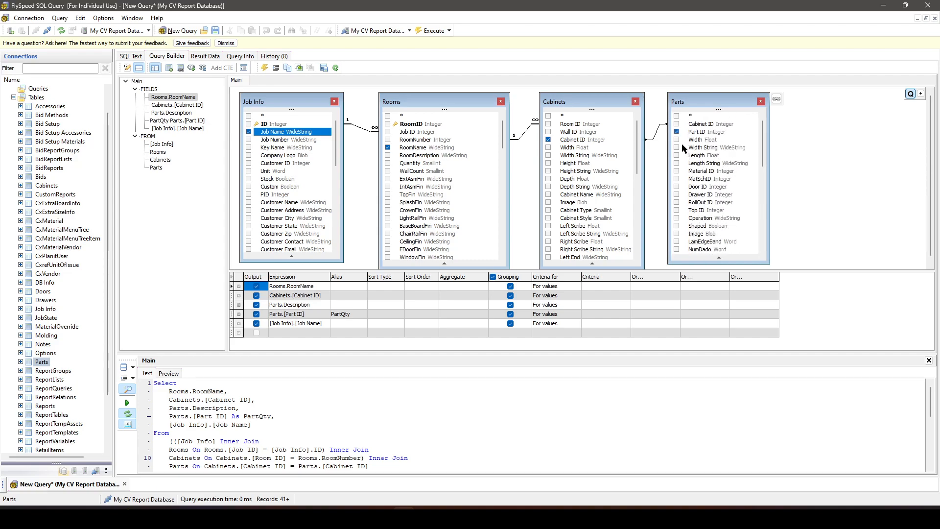
- Remove the Parts Description, Part ID, Cabinet ID and RoomName fields from the query output, keeping only Job Name
scroll(682, 147, down, 4)
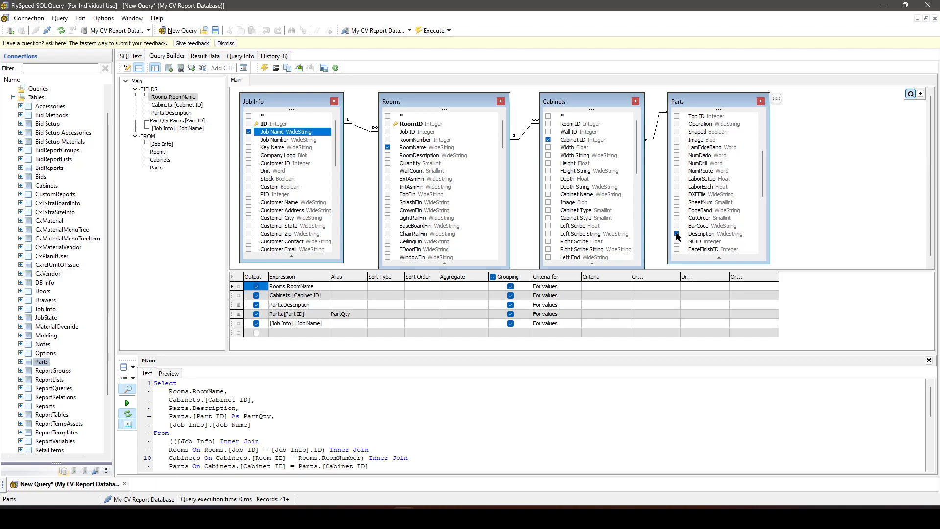
click(677, 233)
scroll(695, 187, up, 4)
click(676, 132)
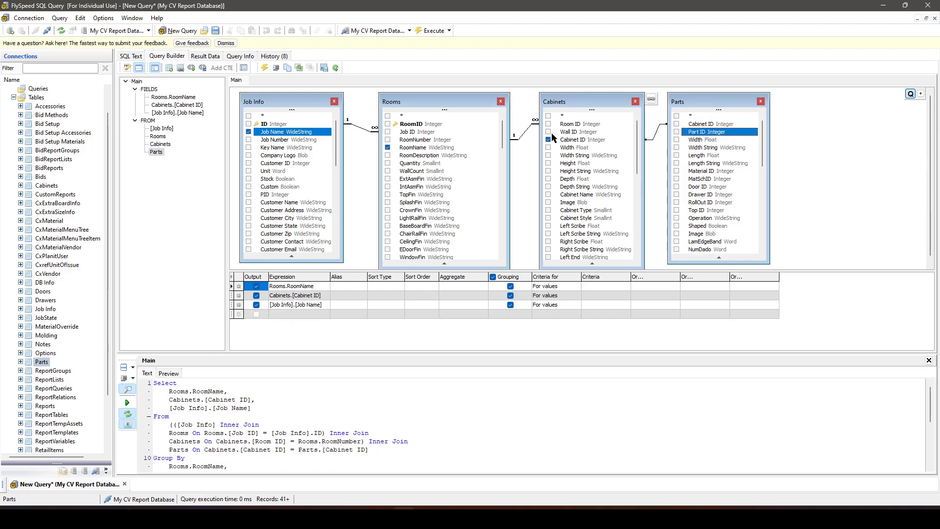
click(548, 139)
click(388, 148)
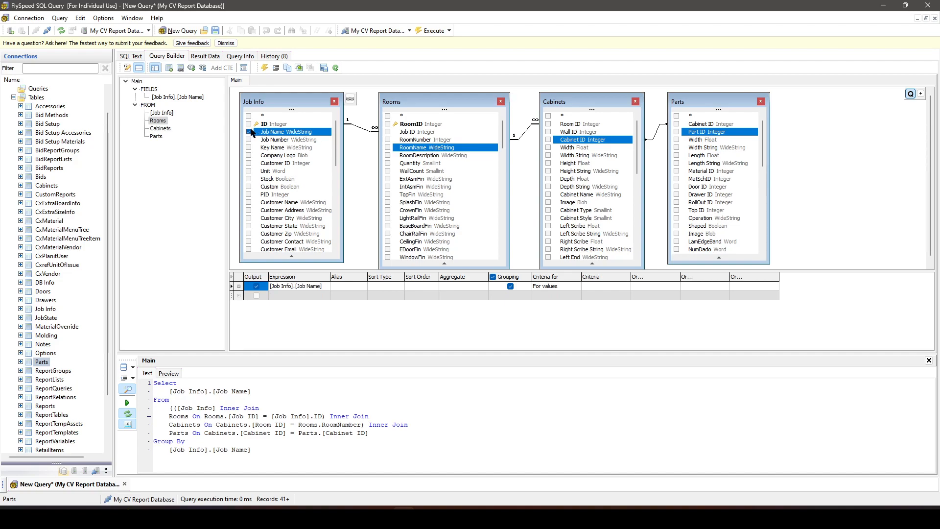
- Add RoomName, Cabinet ID and the Parts table's Description to the output after Job Name
click(387, 147)
click(548, 139)
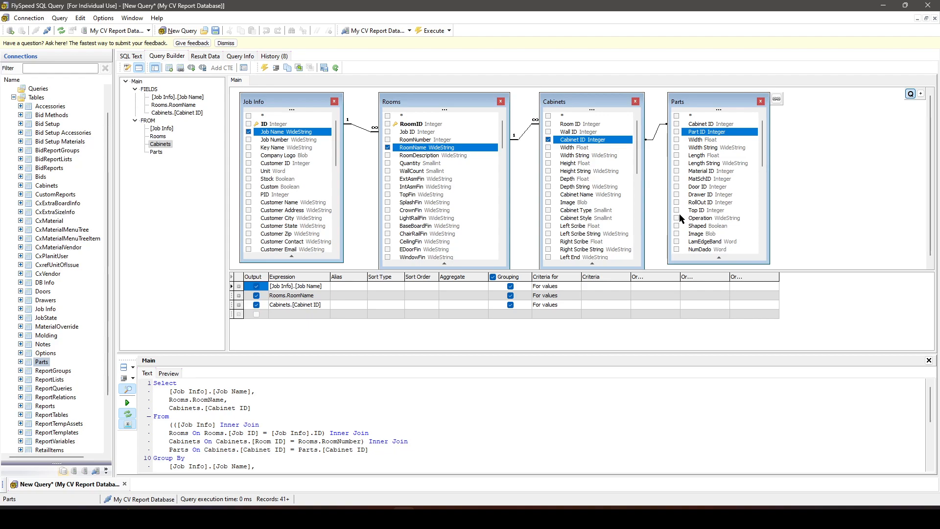
scroll(680, 214, down, 5)
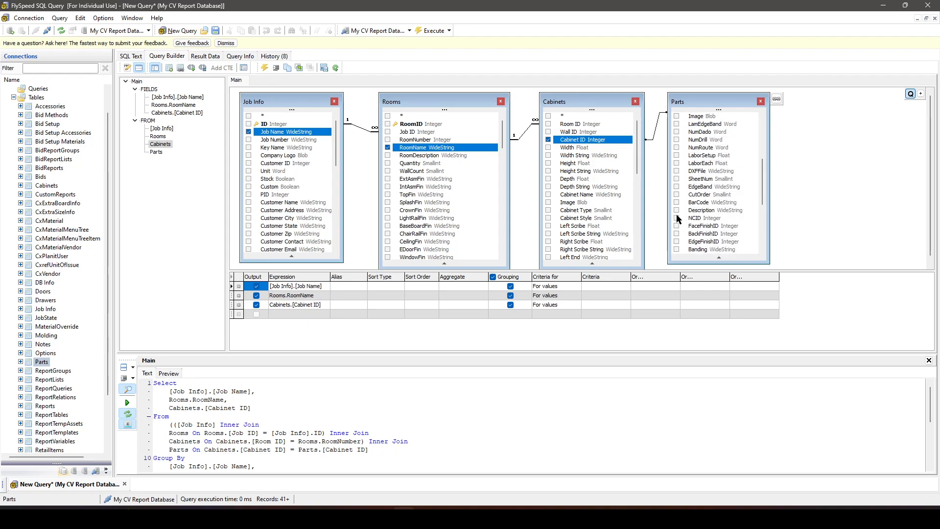
click(677, 218)
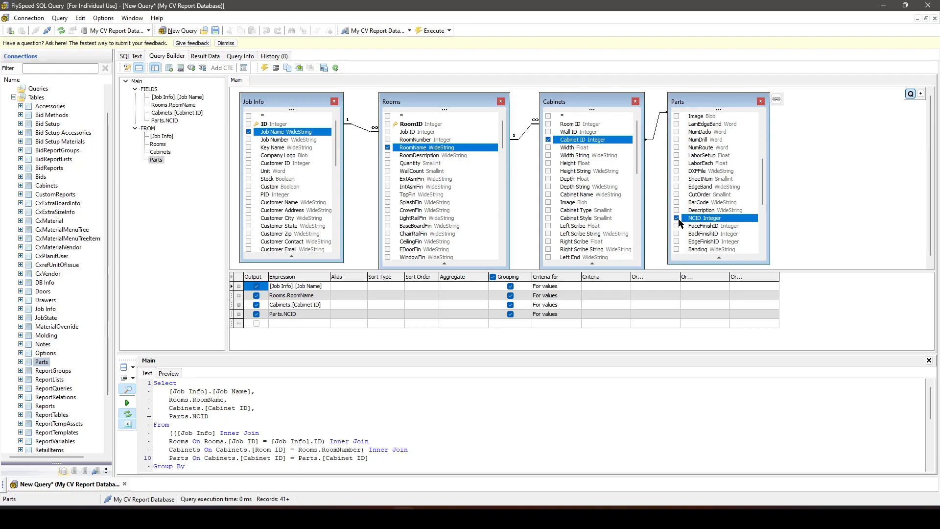
scroll(679, 220, down, 1)
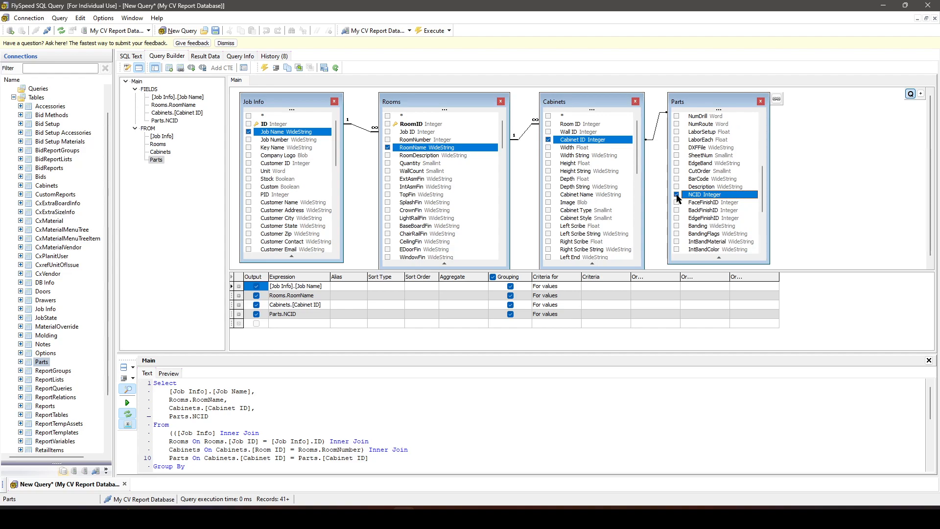
click(677, 195)
scroll(682, 199, up, 3)
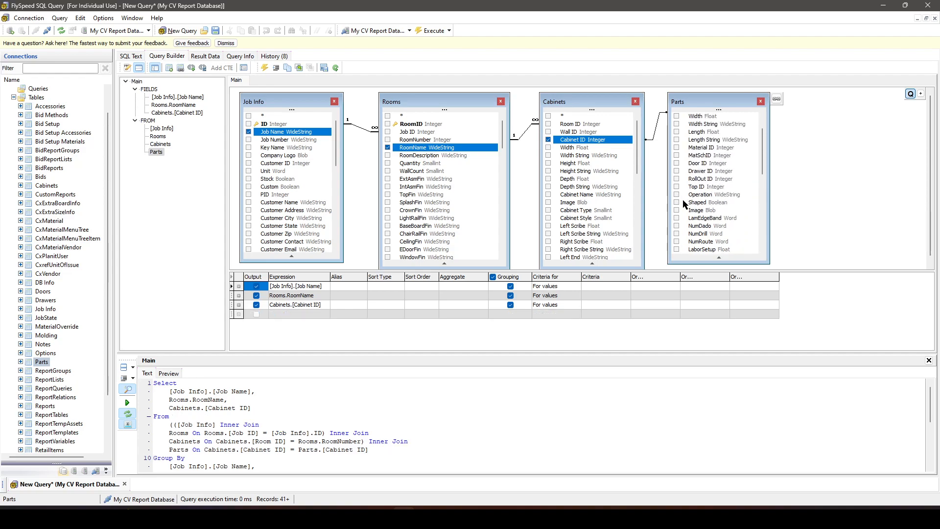
scroll(683, 199, down, 3)
click(677, 234)
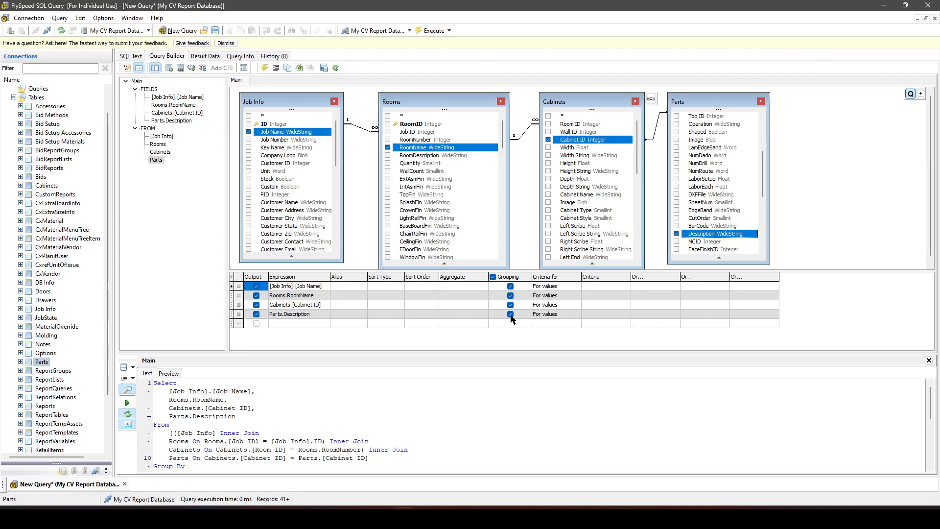
- Turn off grouping for all query fields, keep Parts Description in the output, and execute the query
click(510, 315)
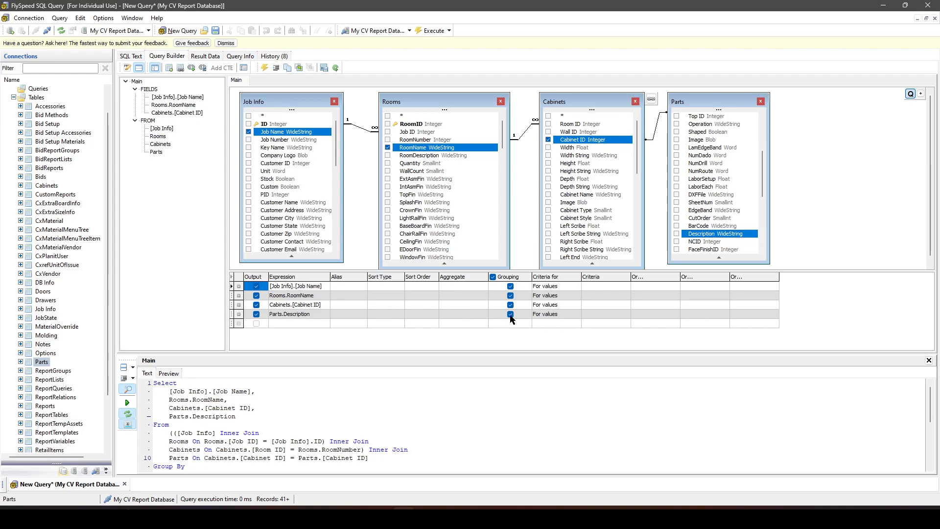
click(493, 277)
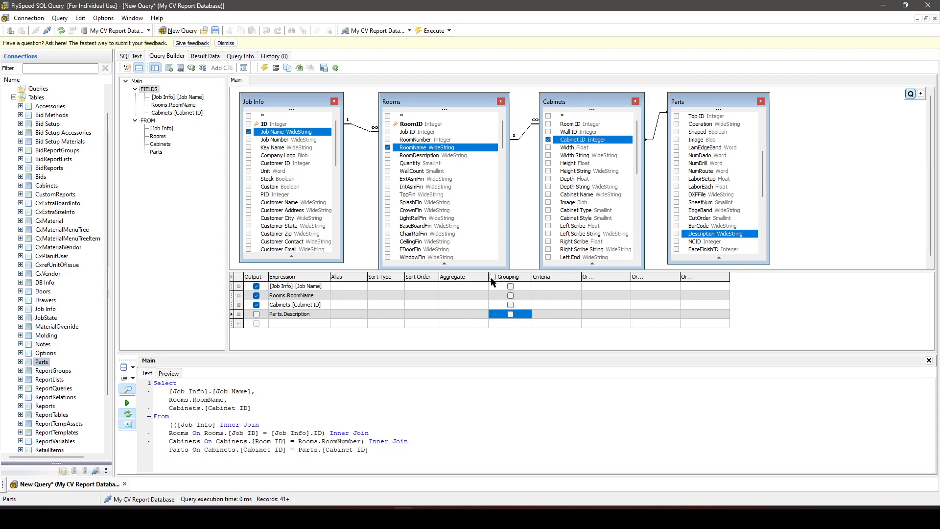
click(256, 313)
key(Up)
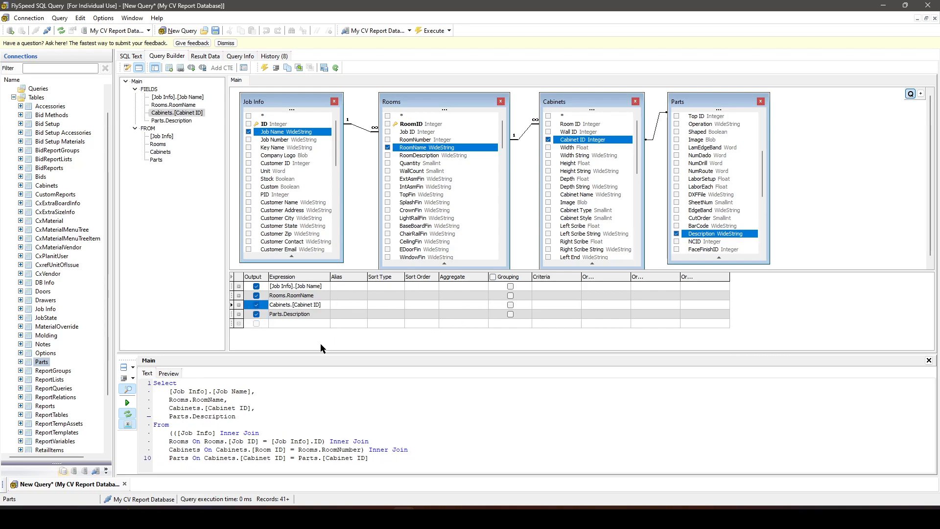
click(431, 30)
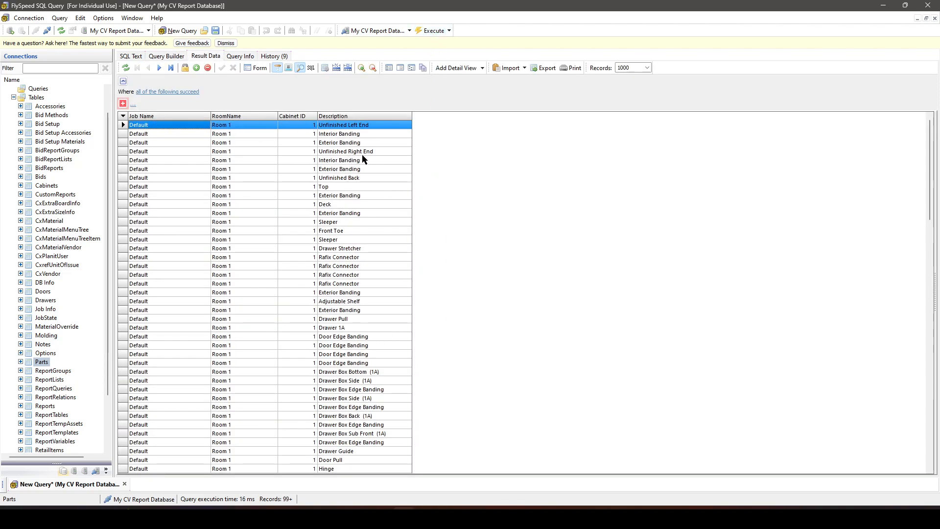
scroll(363, 165, down, 13)
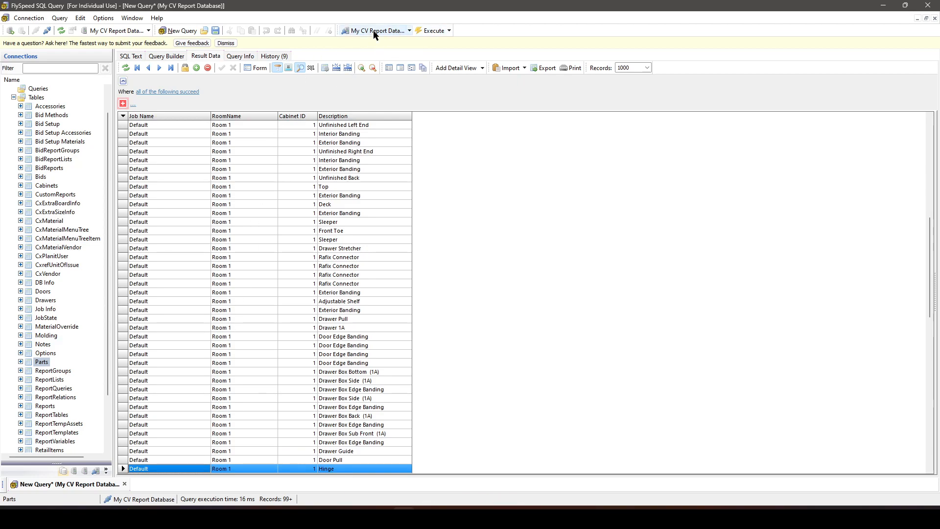
- Add Part ID from the Parts table as the last output field and execute the query
click(164, 57)
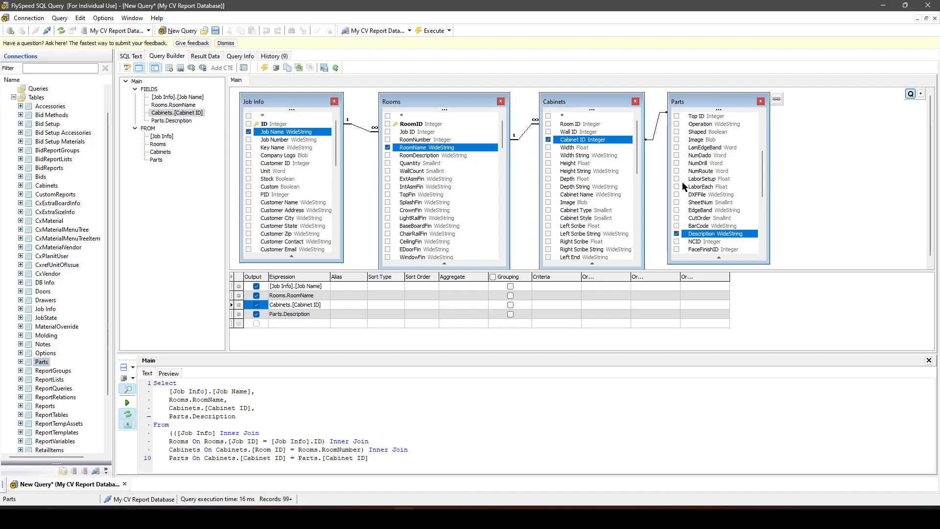
scroll(734, 191, down, 4)
scroll(733, 189, down, 3)
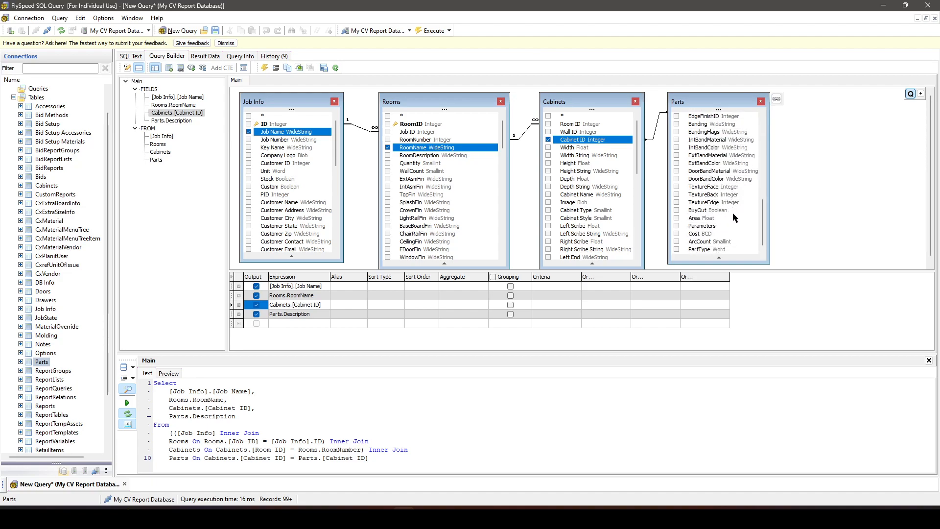
scroll(733, 214, up, 1)
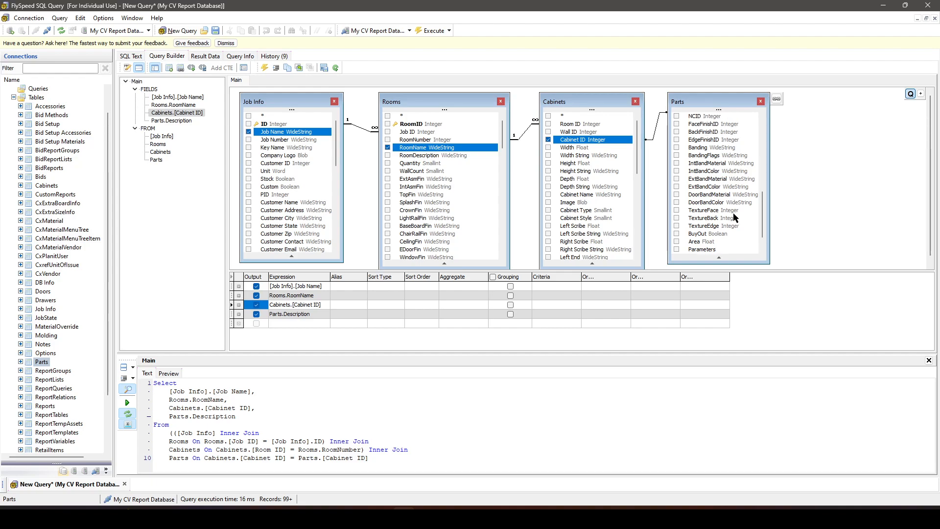
scroll(734, 217, up, 1)
scroll(734, 217, up, 5)
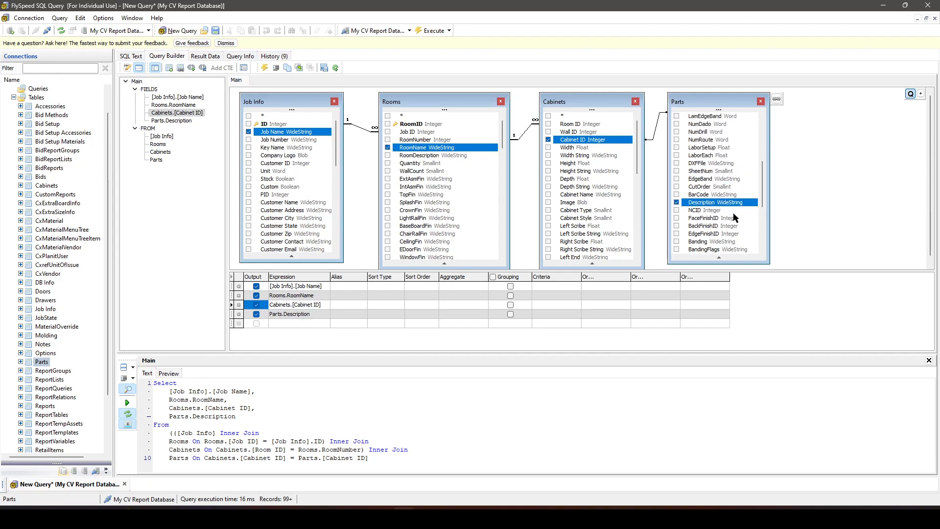
scroll(740, 191, up, 2)
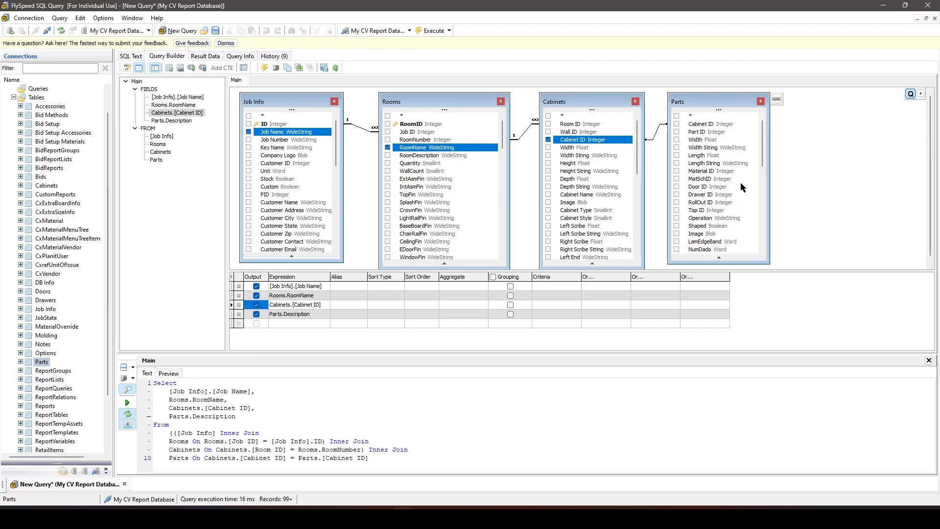
click(677, 132)
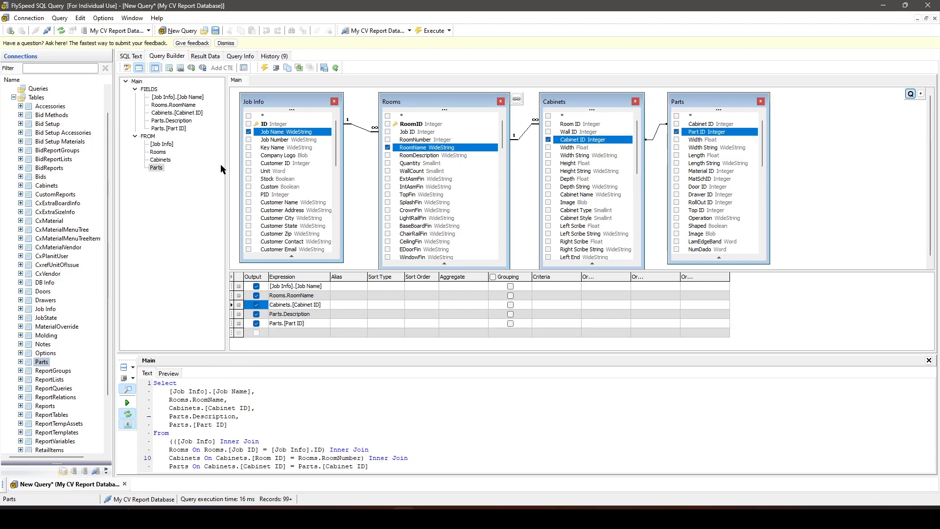
click(431, 30)
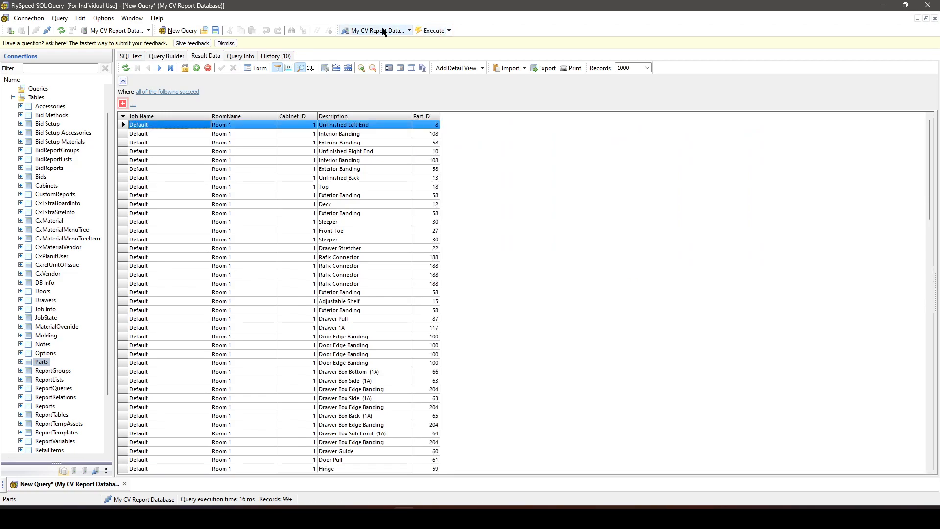
- Rewrite the Part ID line of the SQL text as count(Parts.[Part ID]) AS Qty
click(168, 57)
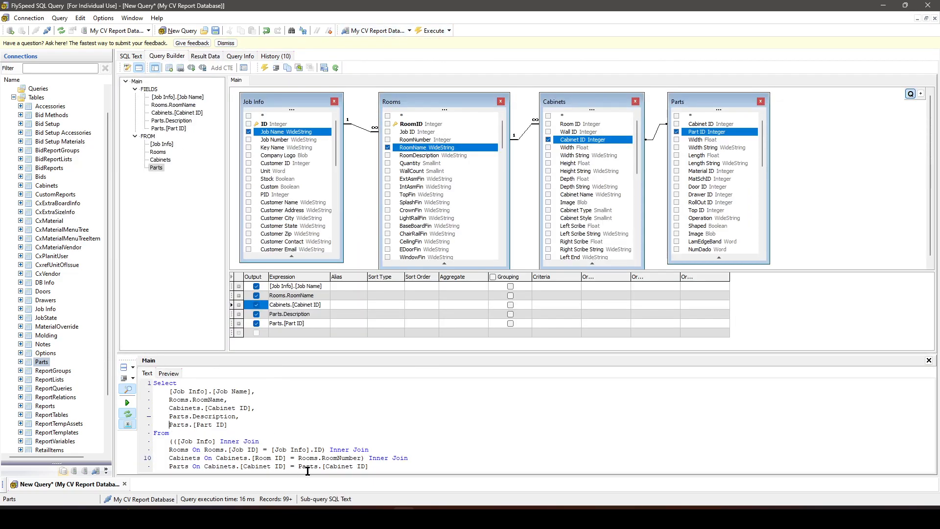
text(count ())
key(BackSpace)
key(End)
text() AS)
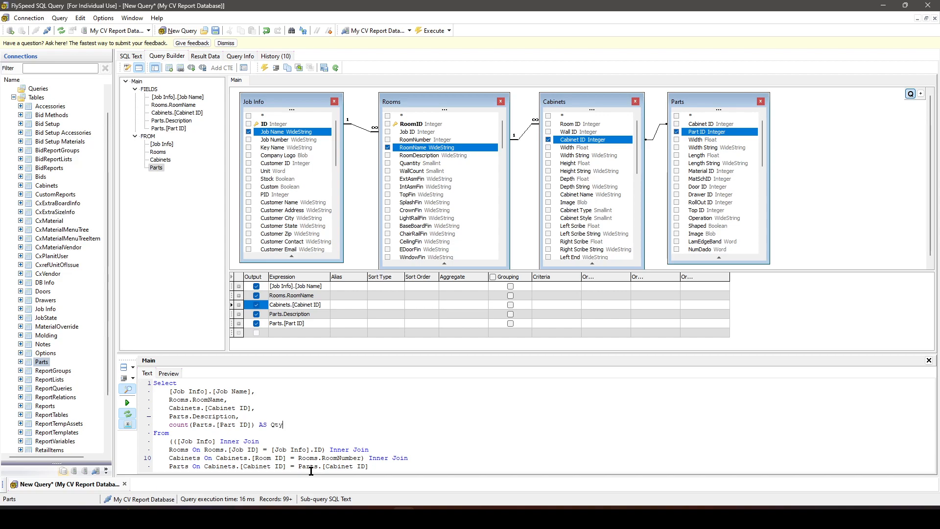
- Try to execute the query with the Qty count and enable grouping for the non-aggregated fields
click(430, 31)
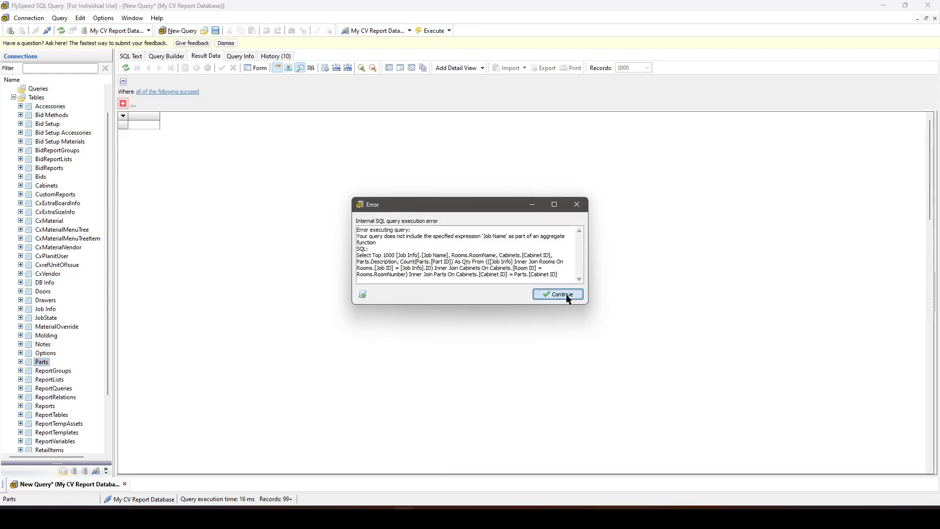
click(568, 295)
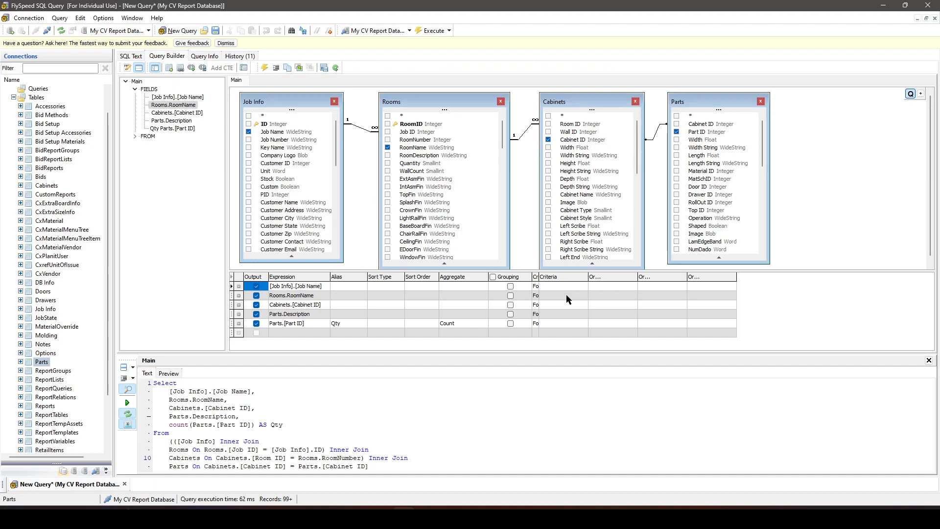
click(493, 277)
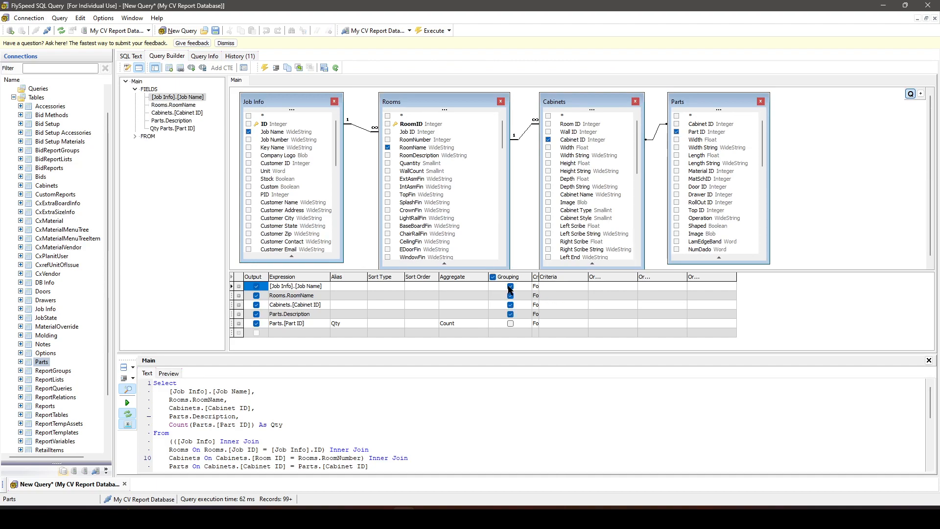
scroll(294, 418, down, 3)
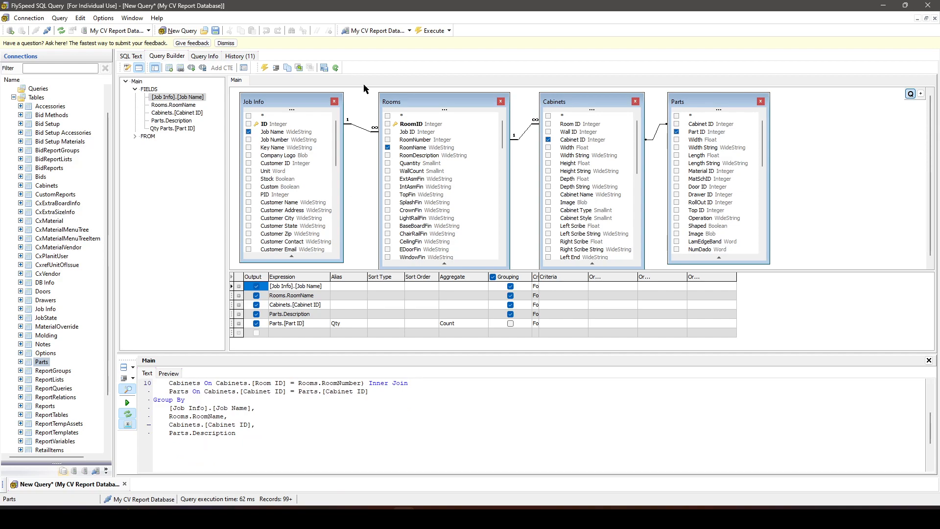
- Execute the grouped query and review the Qty of each part description per room and cabinet in the result data
click(433, 31)
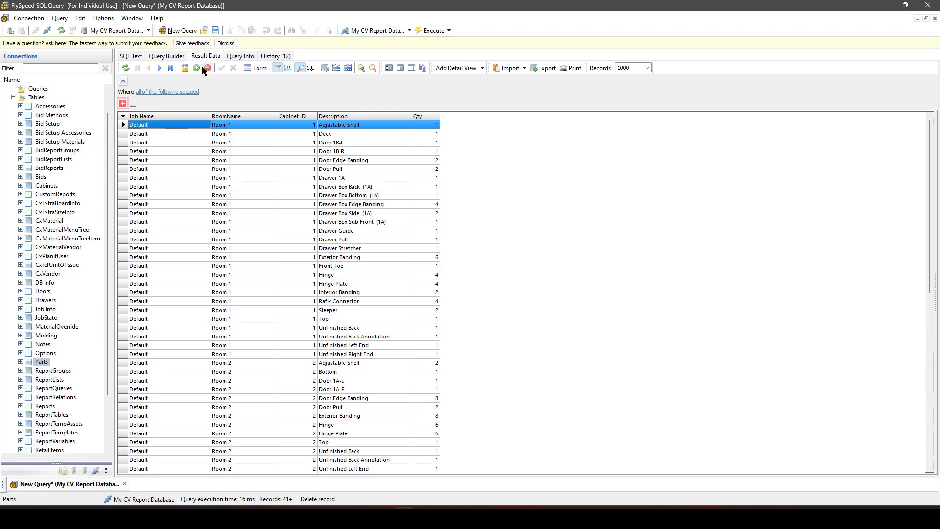
click(176, 56)
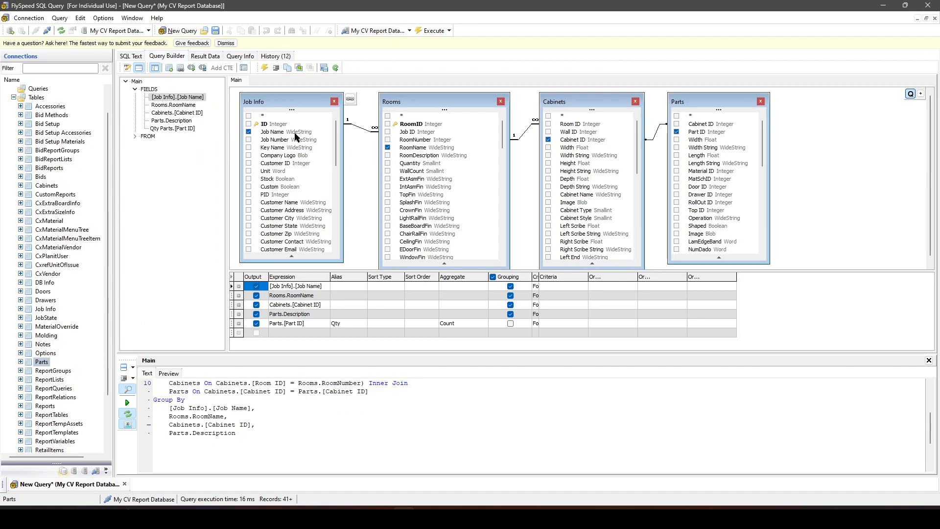
scroll(668, 183, down, 1)
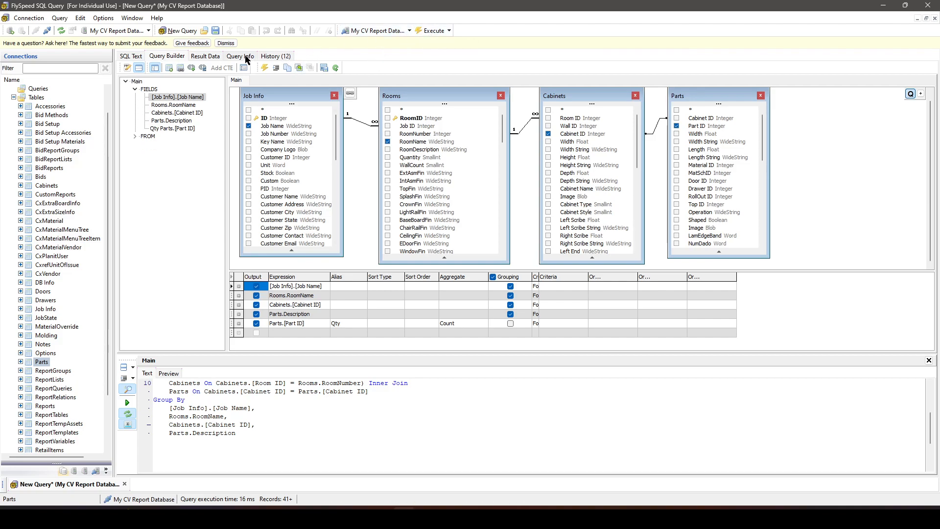
click(214, 58)
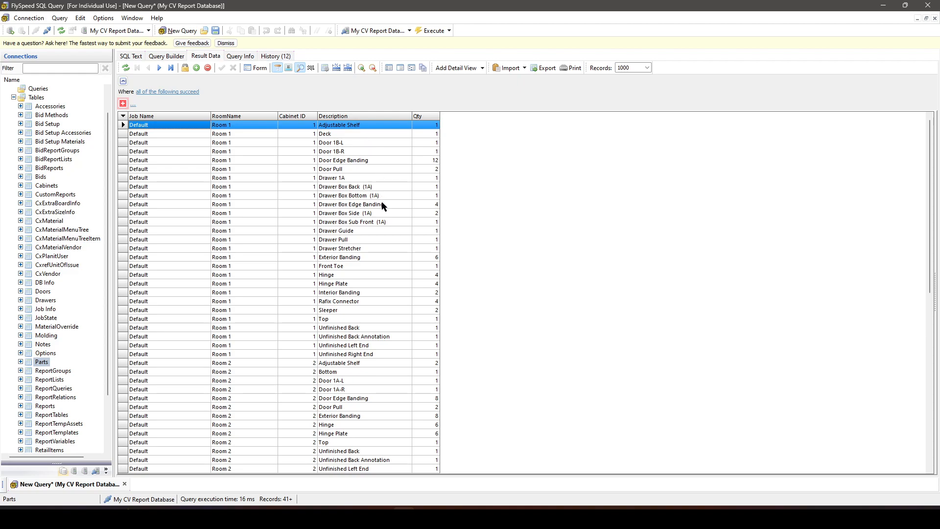
scroll(308, 227, down, 9)
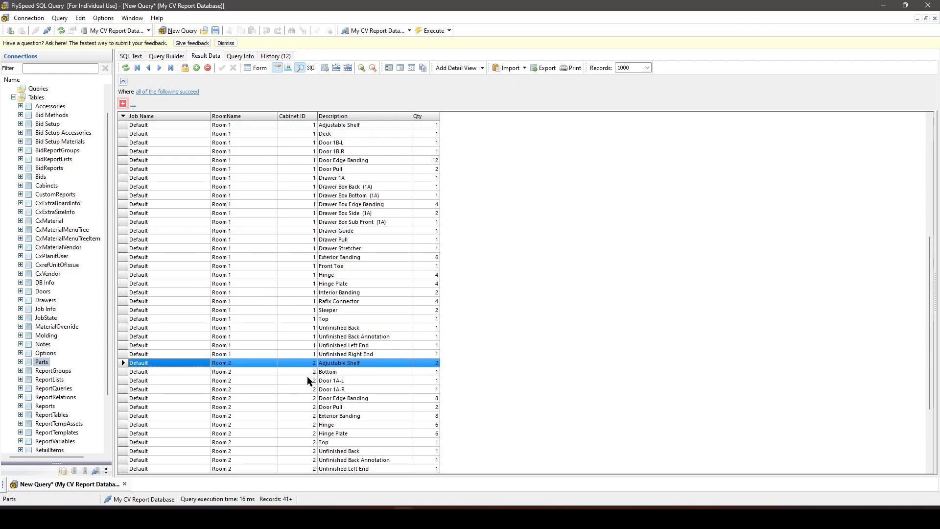
click(309, 388)
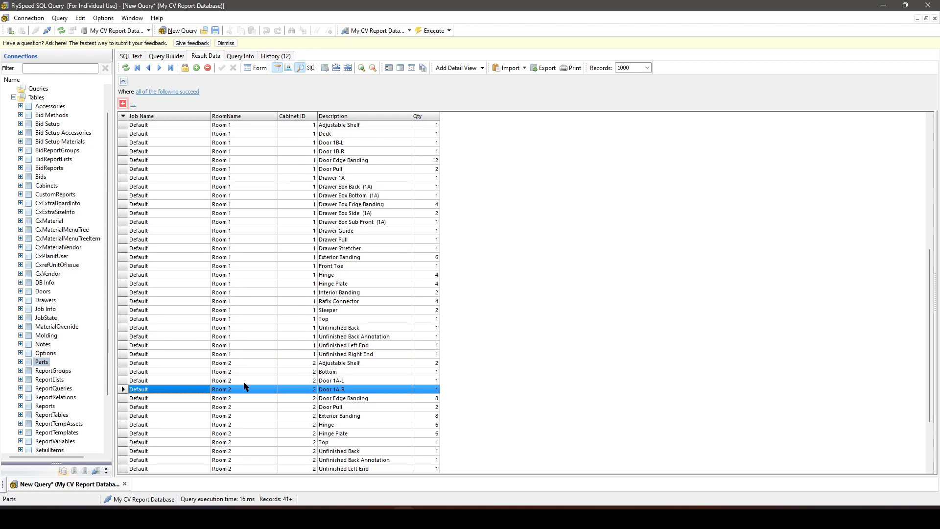
scroll(244, 379, down, 4)
scroll(245, 376, up, 13)
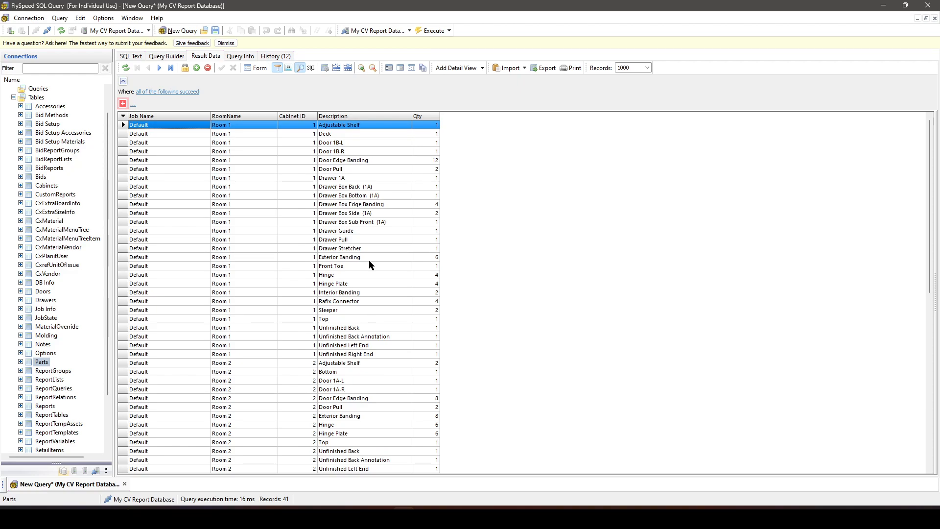
- Reformat the query's SQL text with the Compact formatting style
click(171, 56)
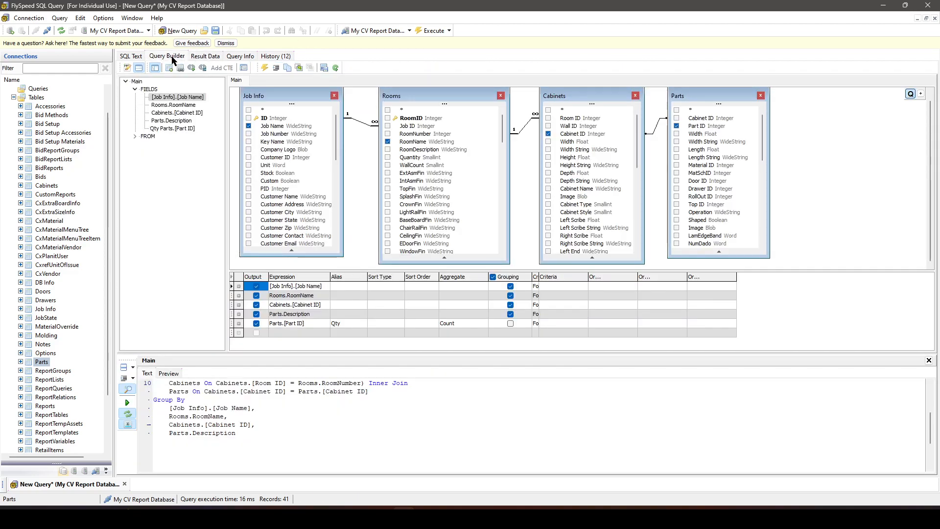
click(211, 413)
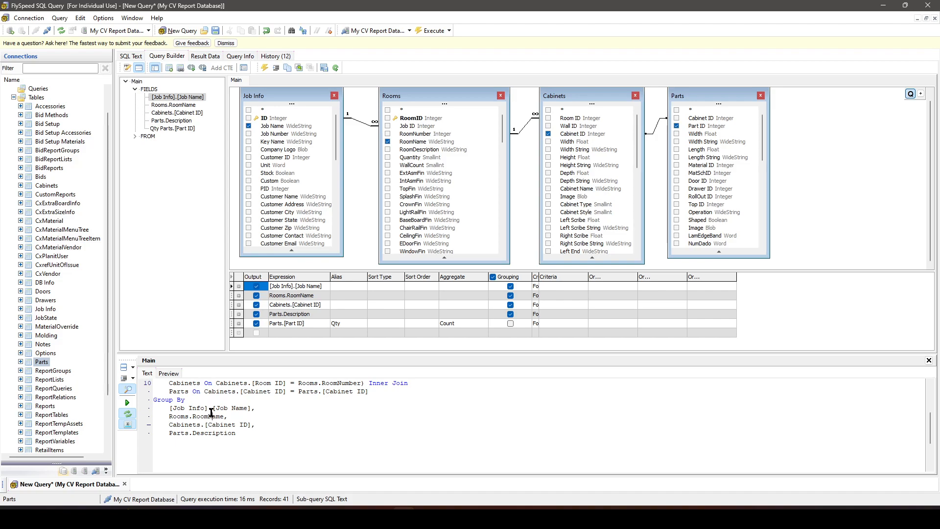
click(133, 381)
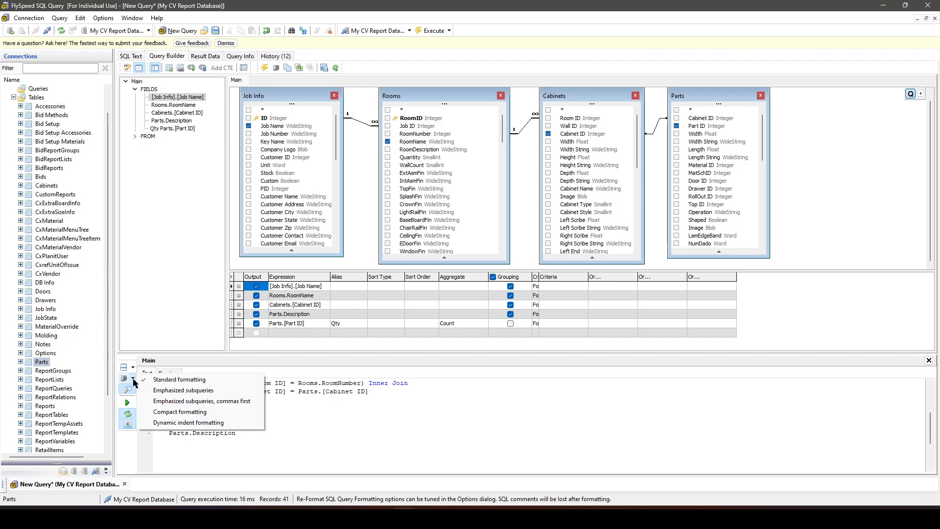
click(192, 411)
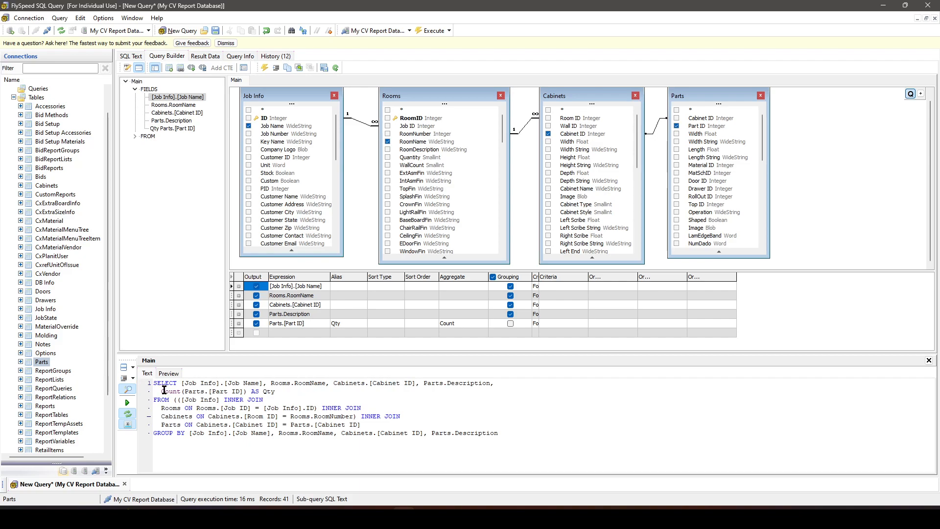
- Copy the complete SQL text, from SELECT through the GROUP BY line, to the clipboard
drag(152, 384, 503, 440)
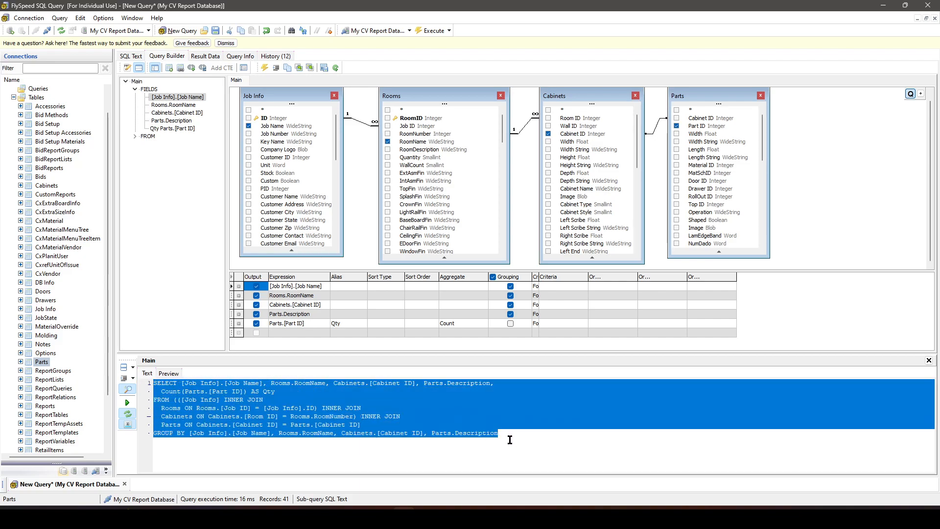
right_click(302, 422)
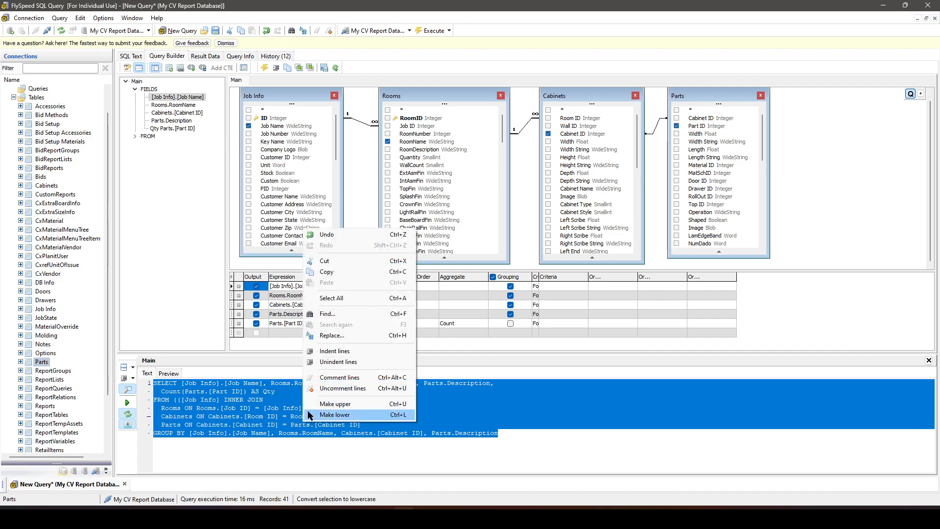
click(350, 273)
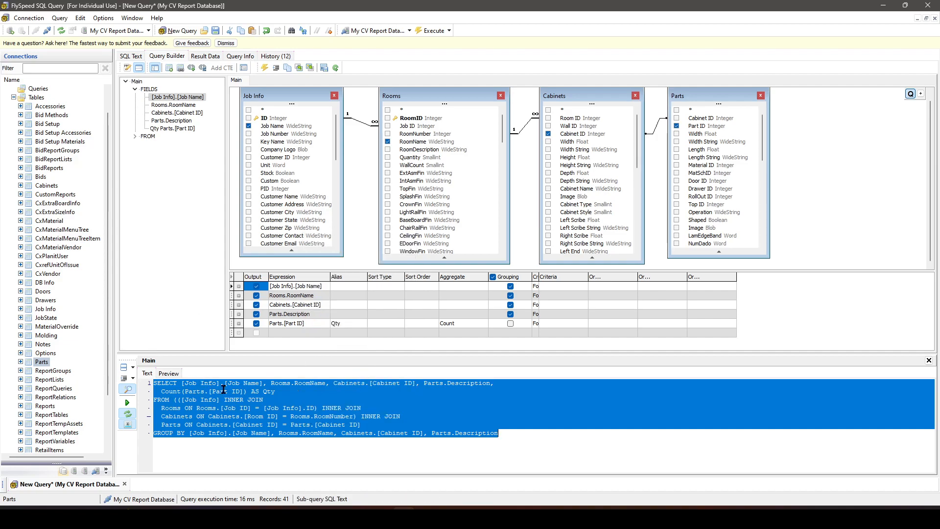
- Switch to CABINET VISION, show the job's reports view and try to open the Report Center
click(296, 518)
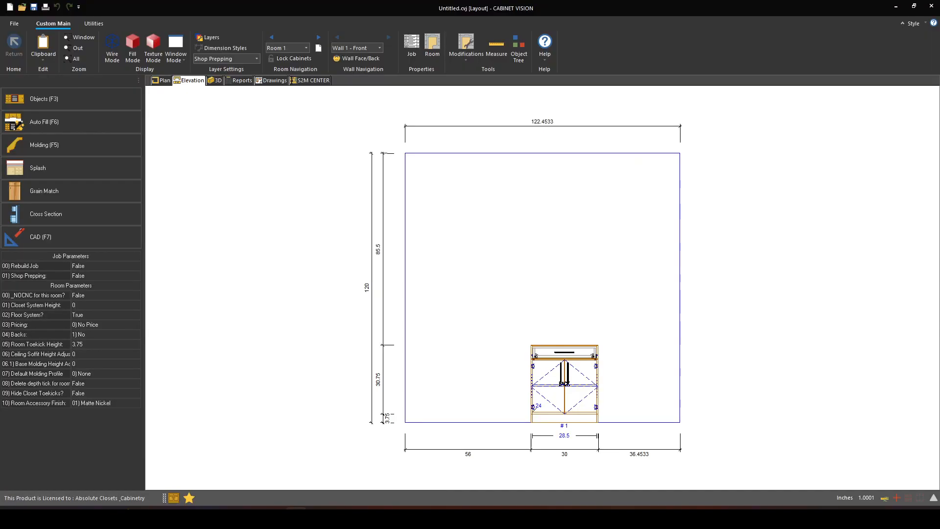
click(239, 81)
click(75, 145)
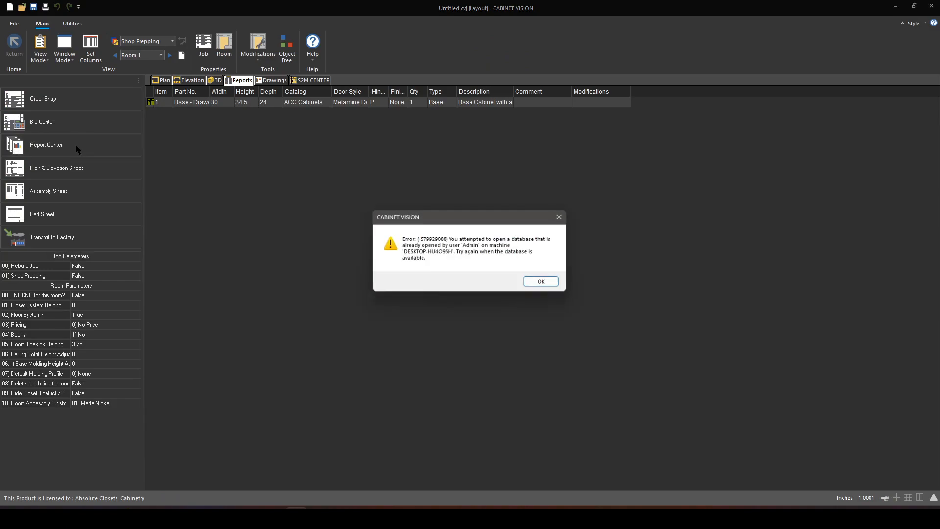
click(541, 283)
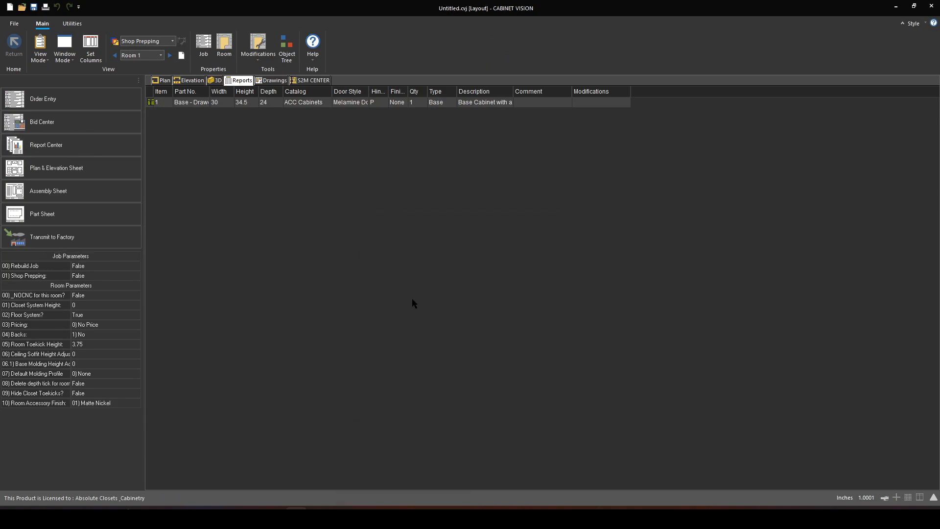
mouse_move(403, 517)
click(84, 144)
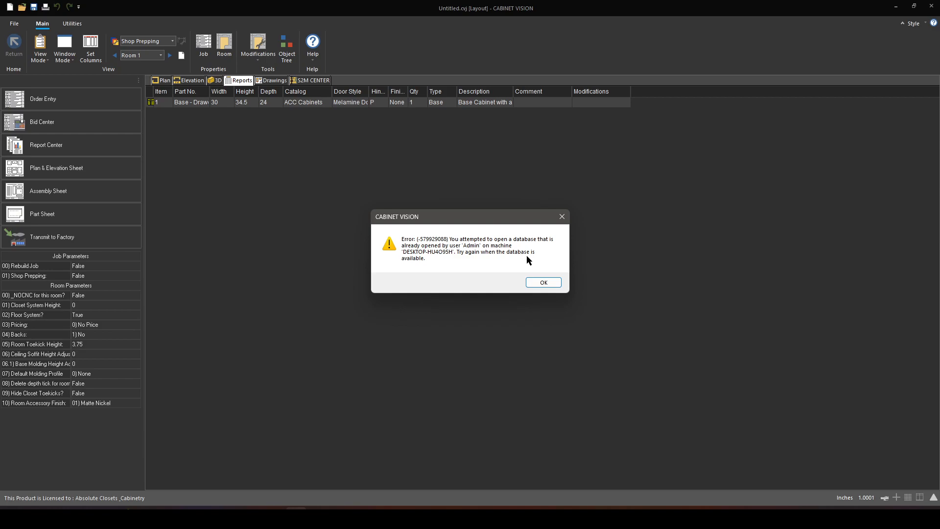
click(544, 284)
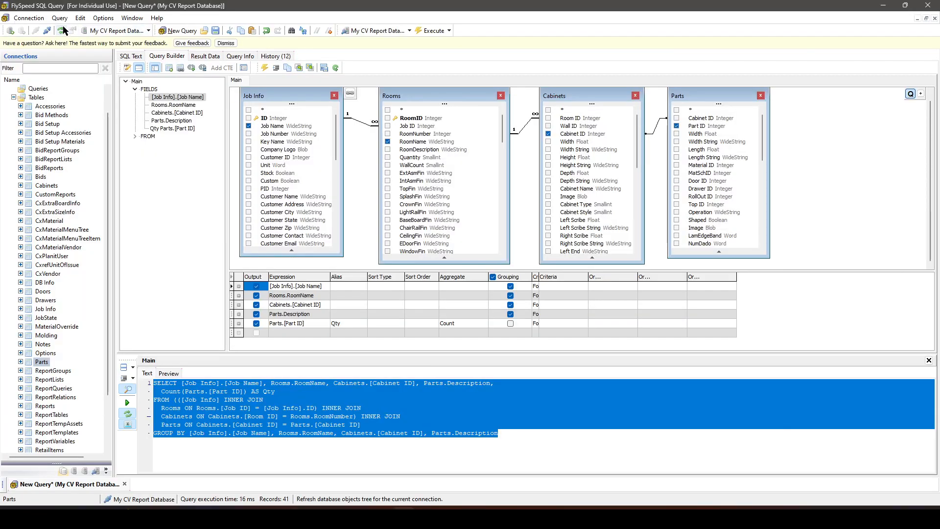
- Disconnect My CV Report Database in FlySpeed SQL Query and open the Report Center in CABINET VISION
click(47, 33)
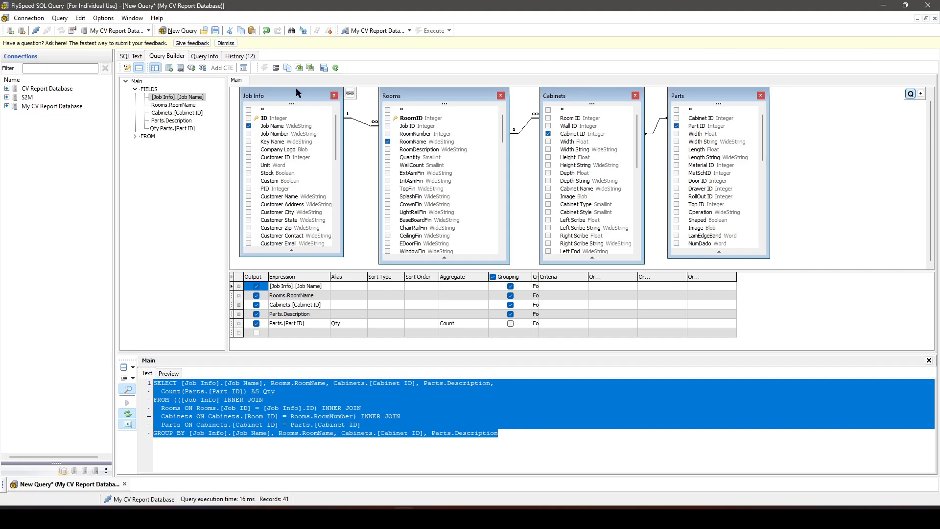
click(888, 8)
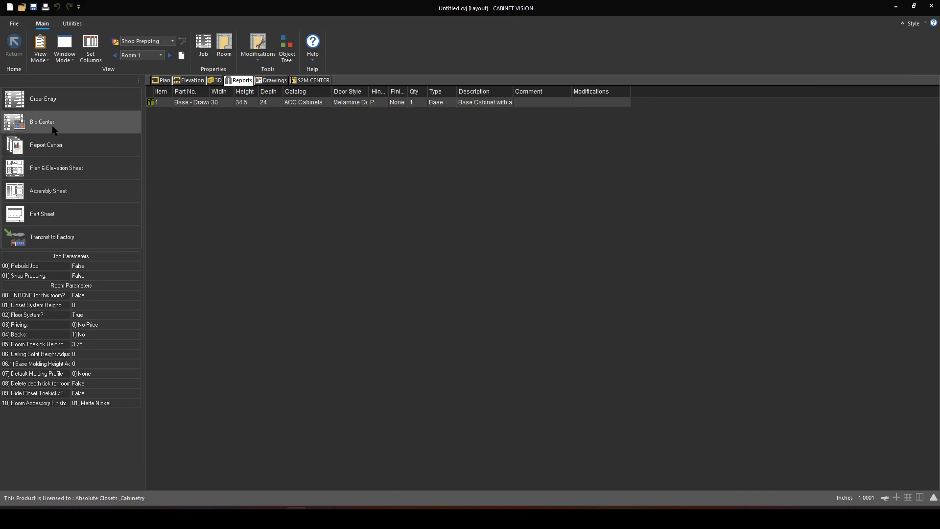
click(62, 148)
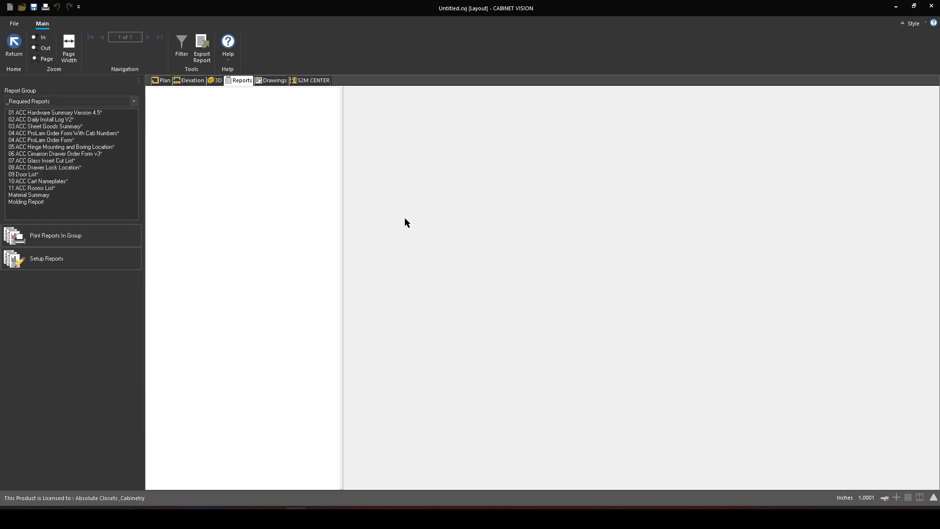
- Choose the Test Reports group and open the report properties of the FlySpeed Demo report from the report setup
click(104, 101)
click(61, 180)
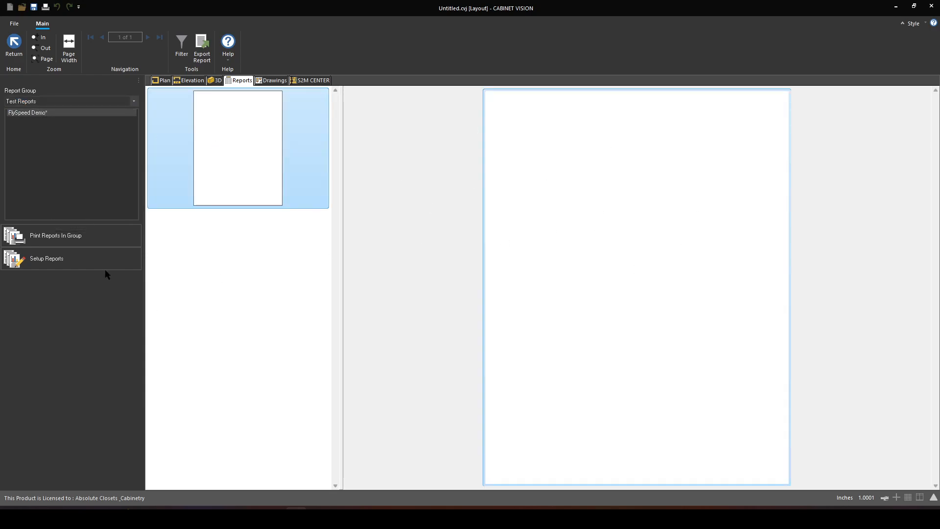
click(84, 256)
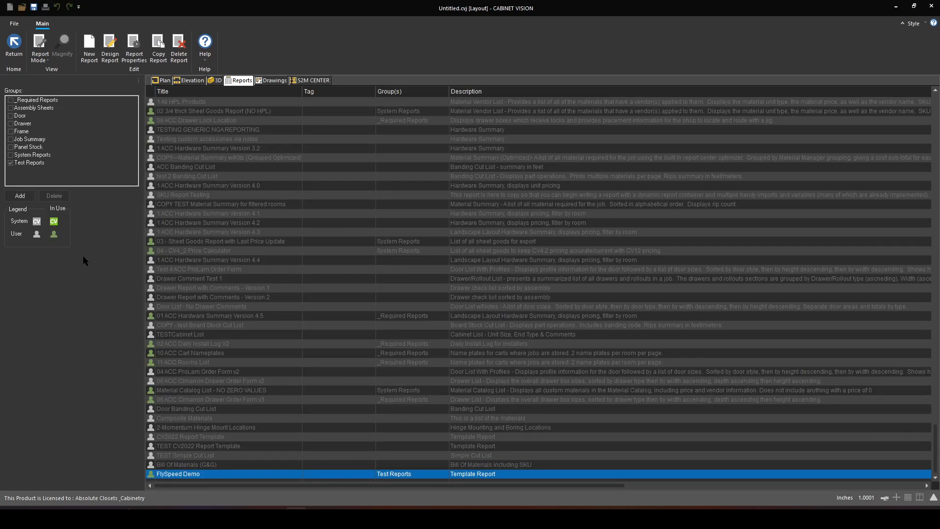
click(133, 55)
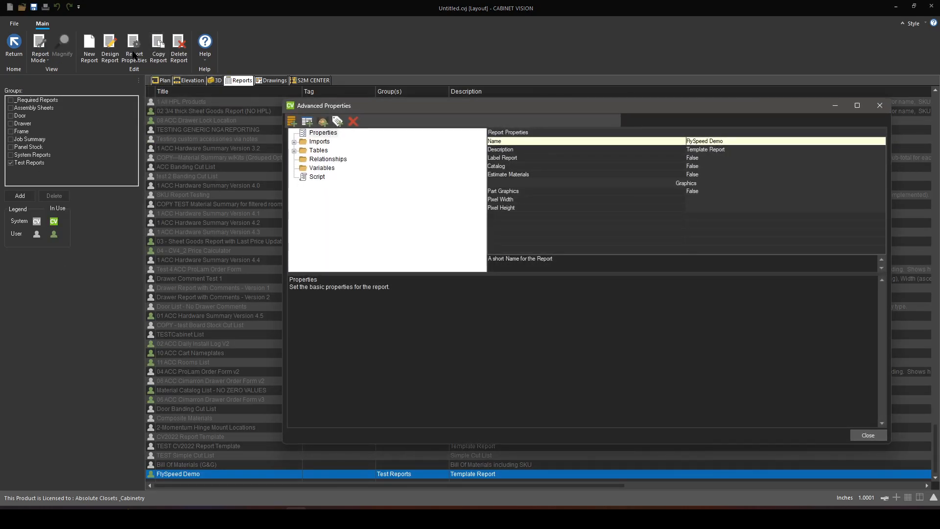
- Create a report table from the Accessories source with [Accessories].[Access ID] as its only selected field
click(294, 151)
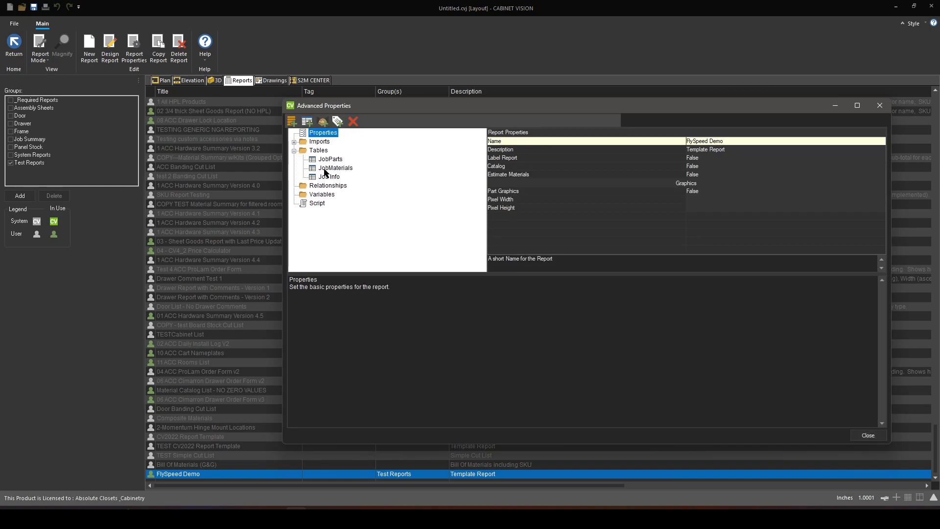
click(307, 121)
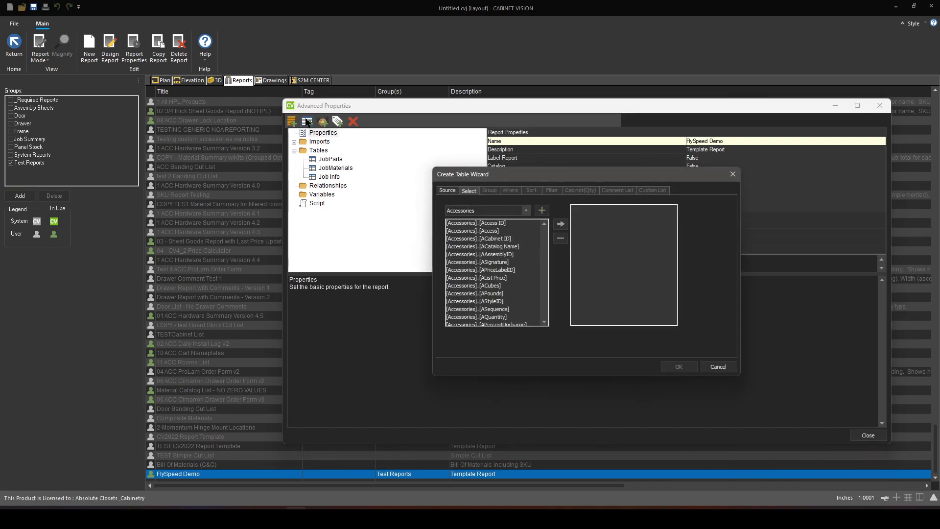
click(525, 210)
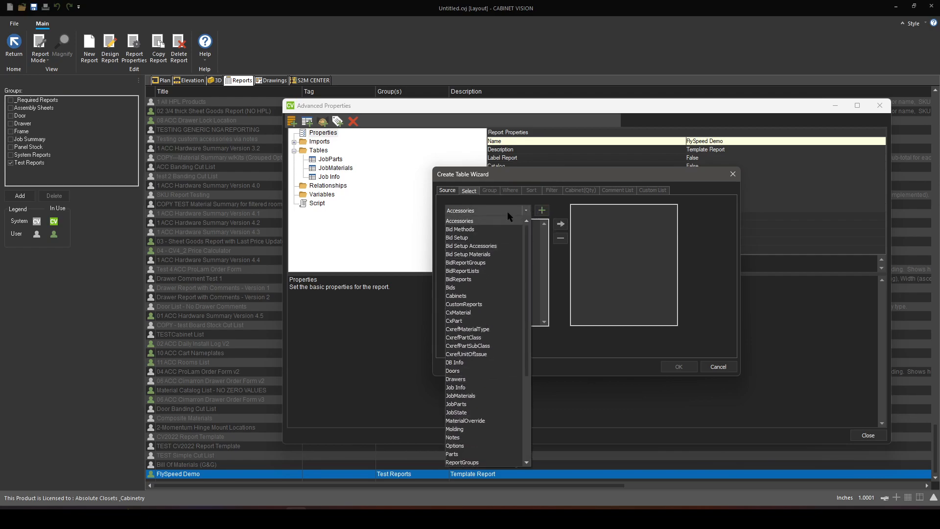
click(527, 211)
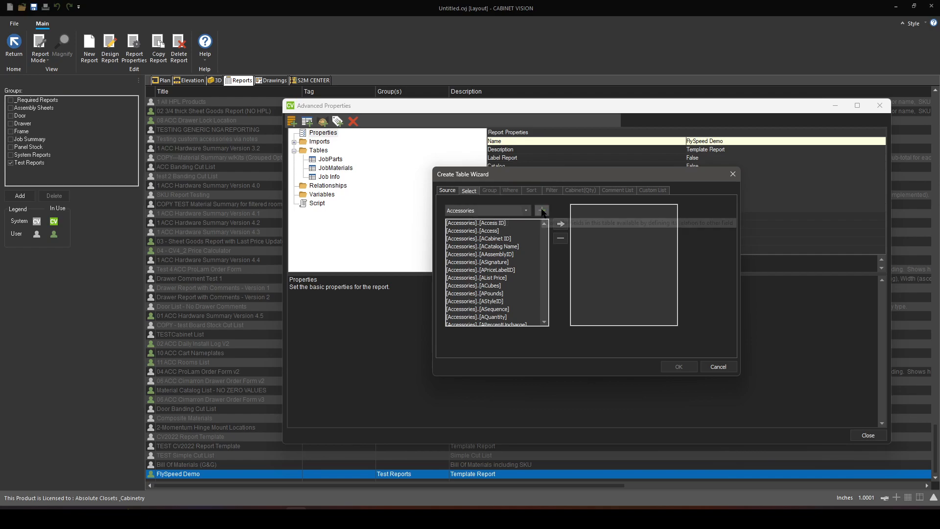
click(541, 210)
click(561, 223)
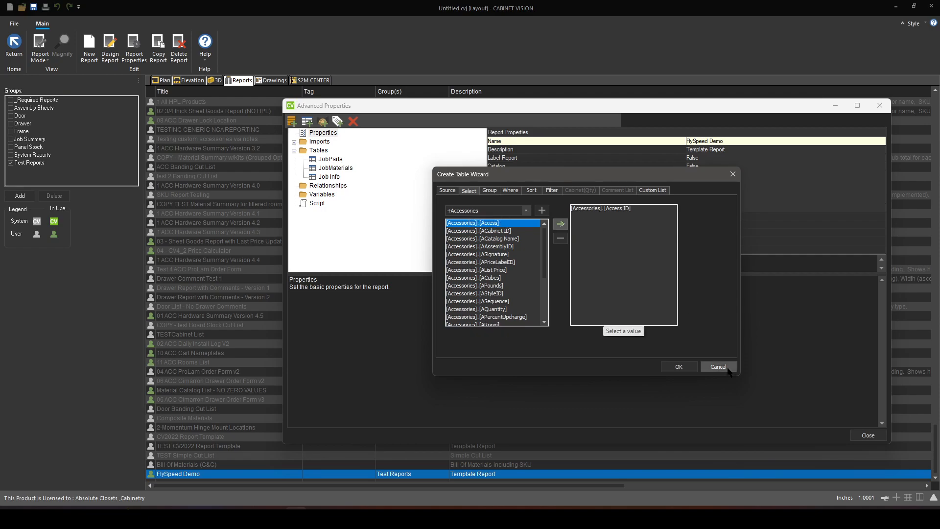
click(678, 367)
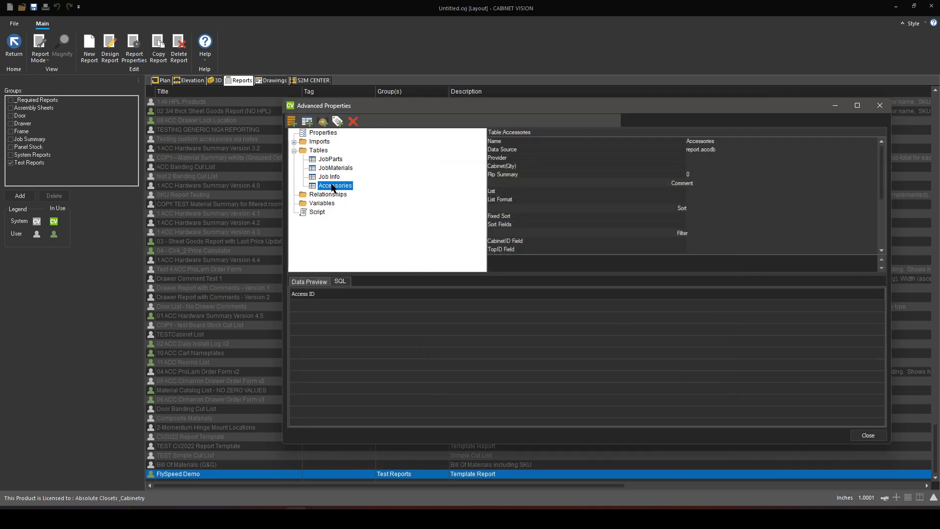
- Rename the new Accessories table as FlySpeedTable
click(723, 141)
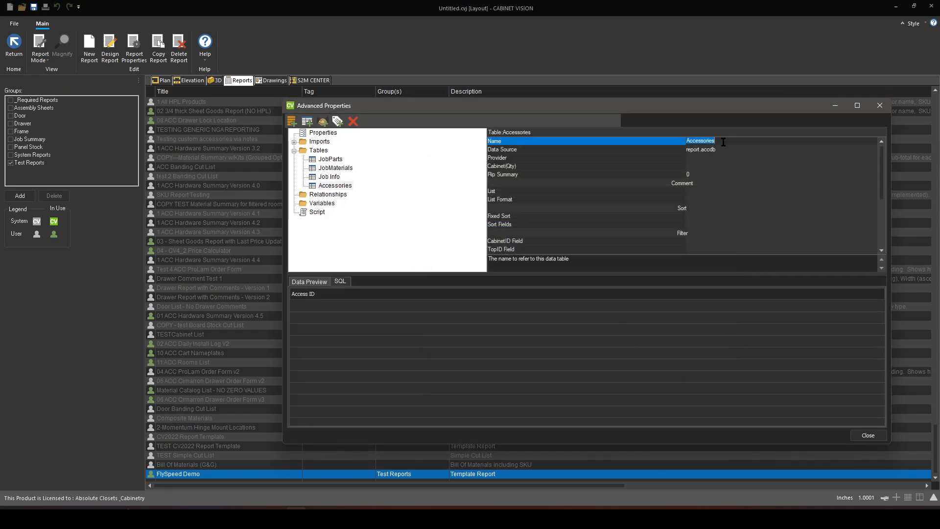
text(FlySpeed Dem)
key(BackSpace)
key(BackSpace)
key(BackSpace)
text(Ta)
click(725, 150)
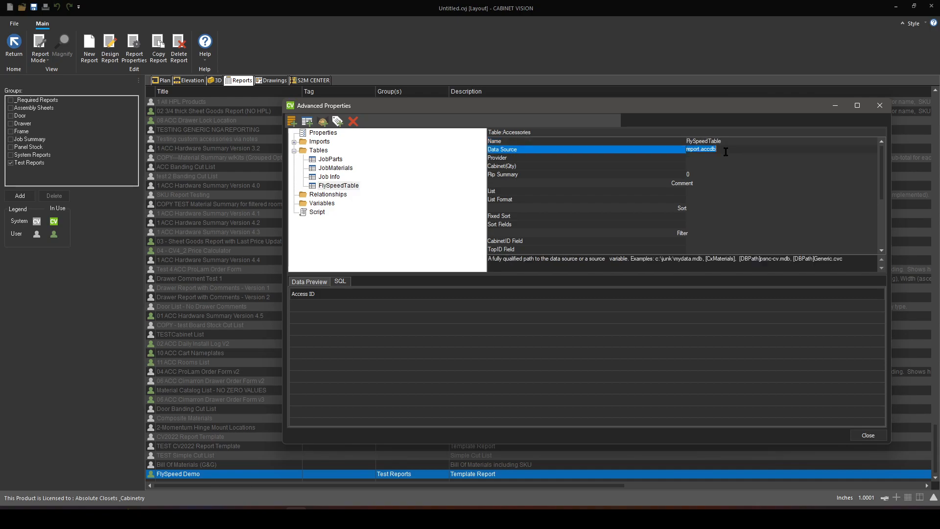
- Replace all of FlySpeedTable's SQL with the copied FlySpeed query that counts parts per job, room, cabinet and description
click(338, 186)
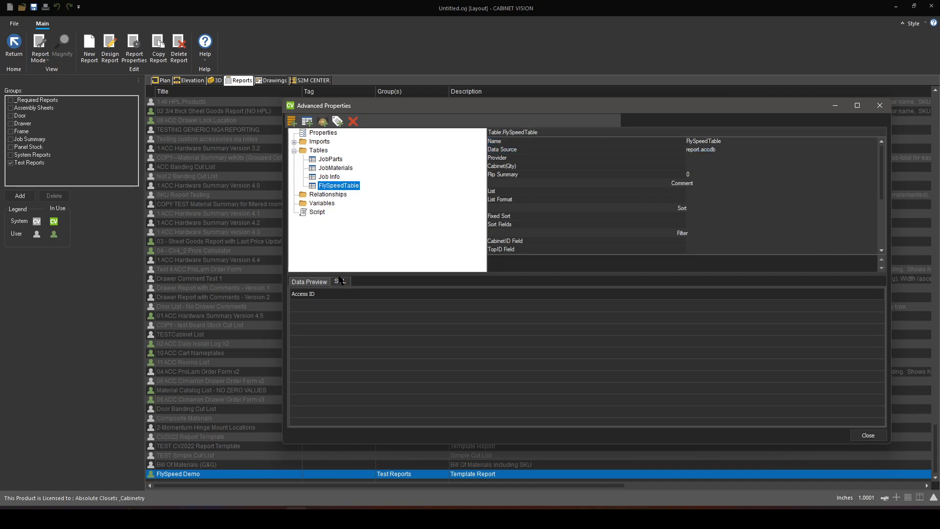
click(341, 282)
key(ctrl+a)
key(Delete)
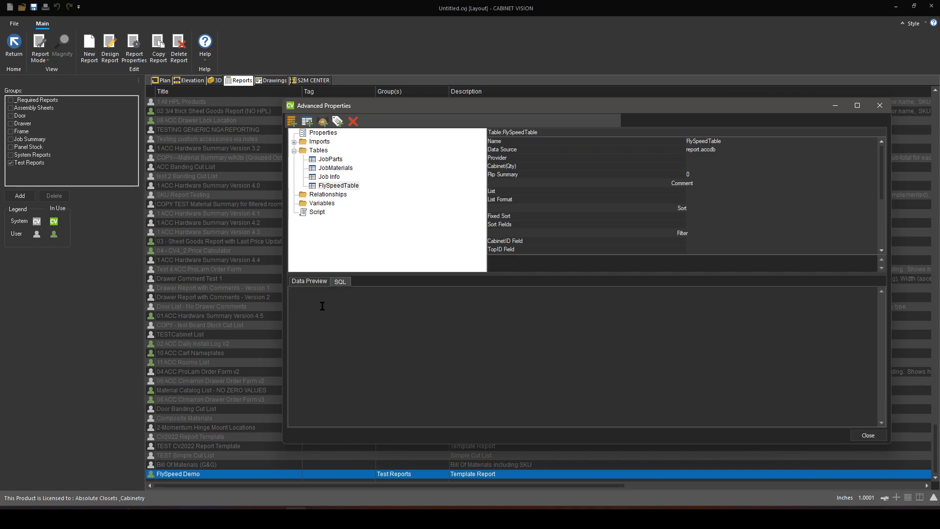
right_click(312, 294)
click(342, 349)
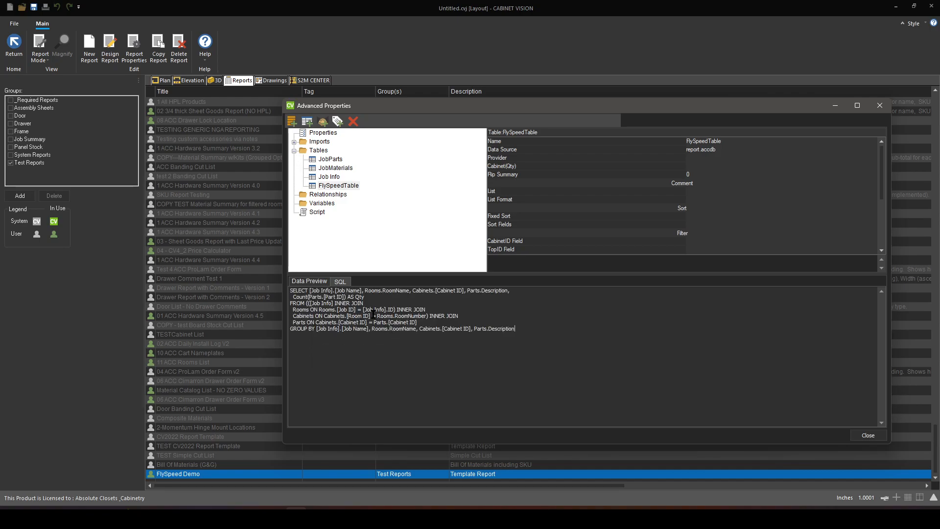
- Preview FlySpeedTable's data with a wider Description column, review the rows down to the end, and close the advanced properties
click(321, 282)
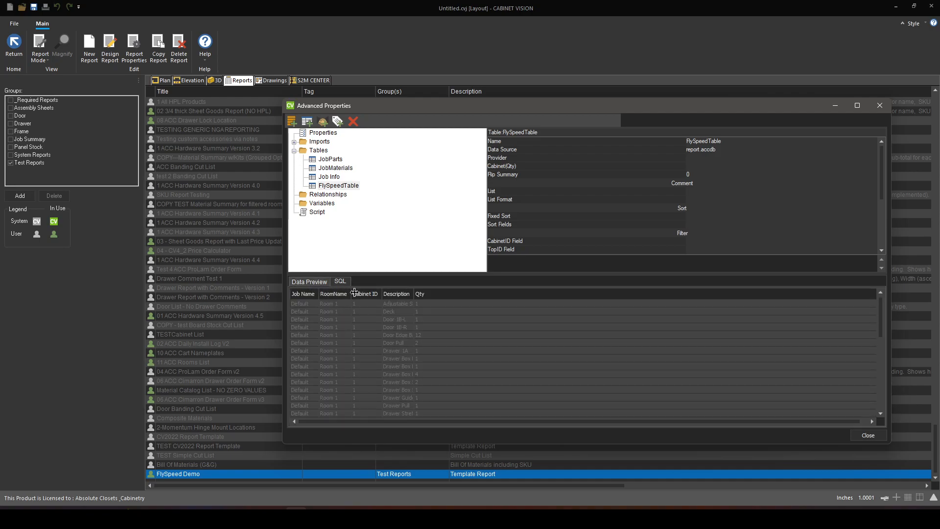
drag(414, 294, 460, 293)
scroll(426, 348, down, 10)
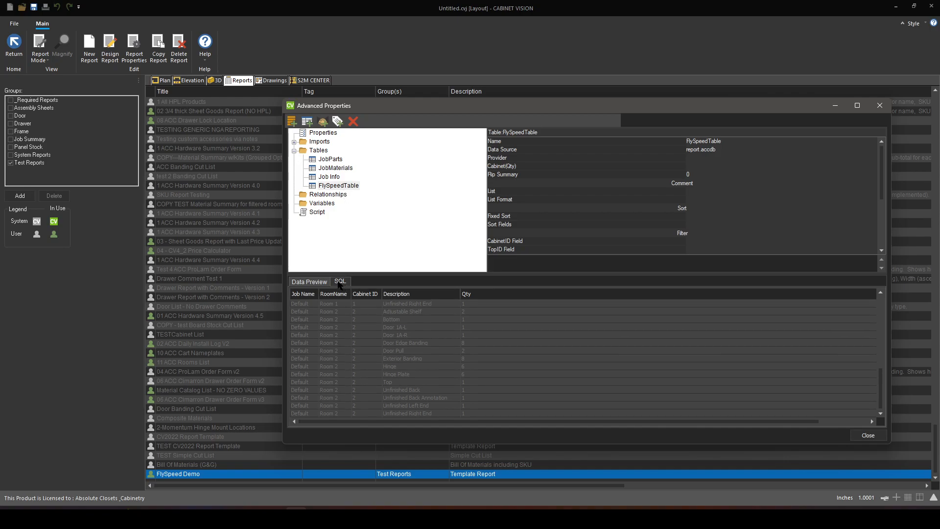
click(870, 436)
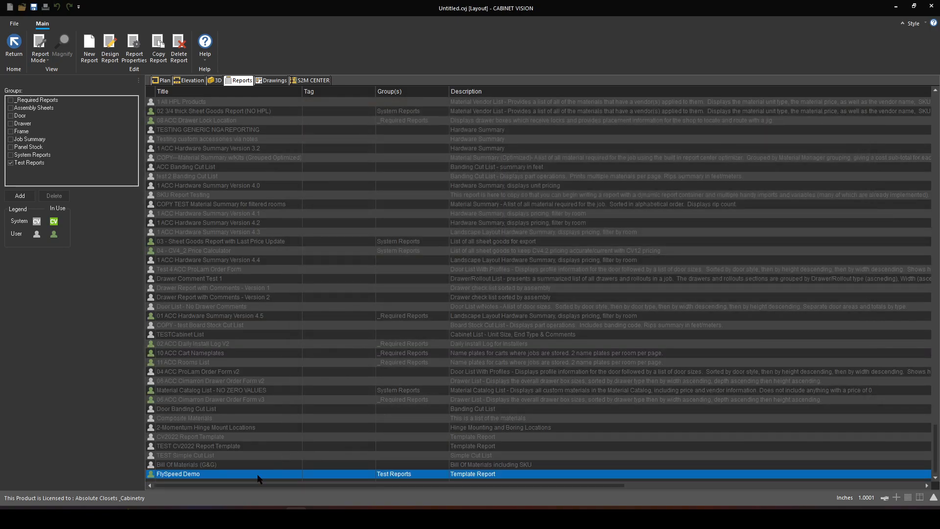
- Open the FlySpeed Demo report's design and add a Table element to its report container with FlySpeedTable as source
click(111, 49)
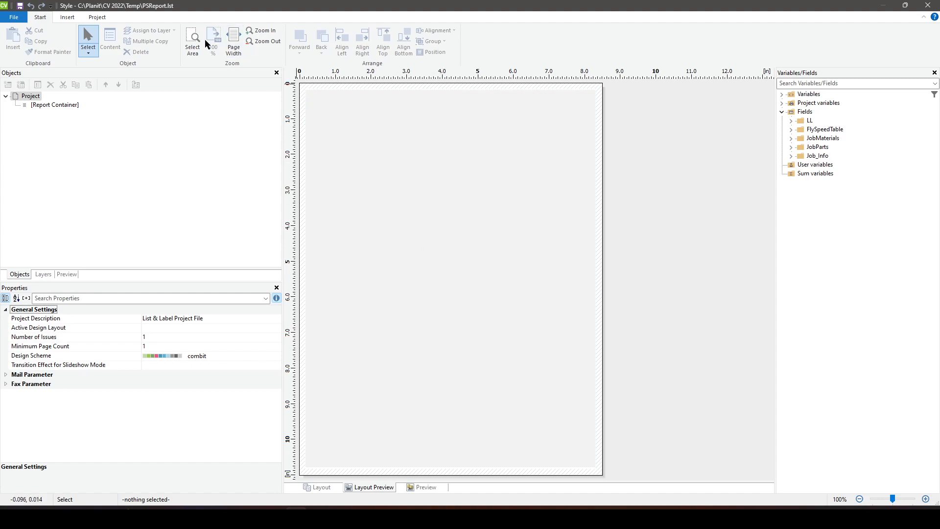
click(68, 17)
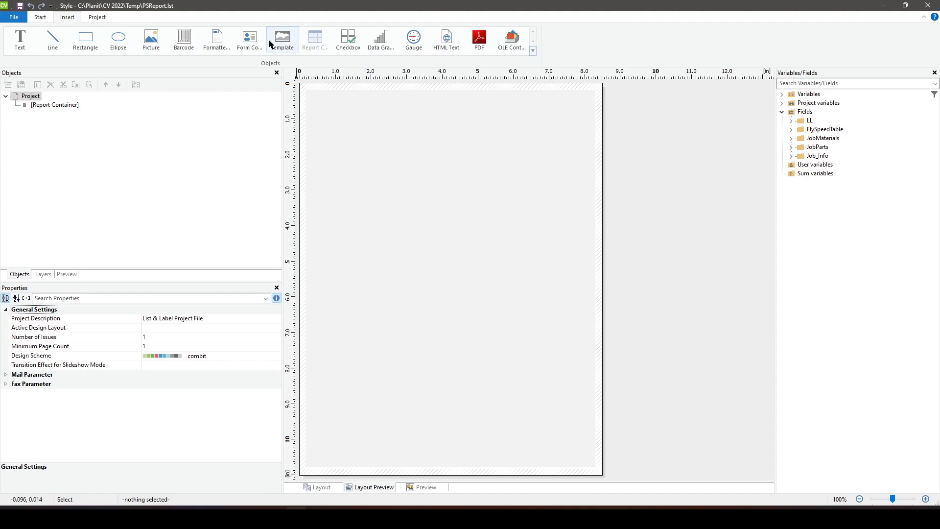
click(313, 41)
click(326, 115)
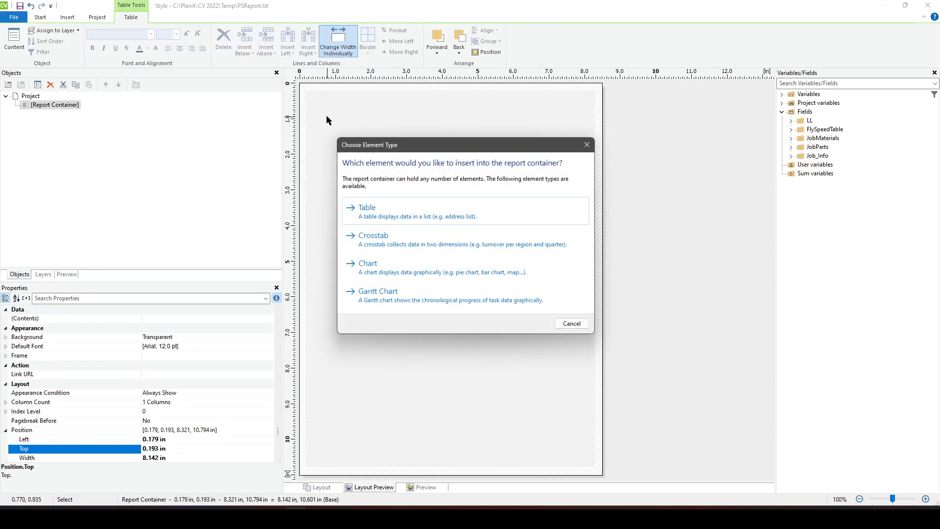
click(376, 211)
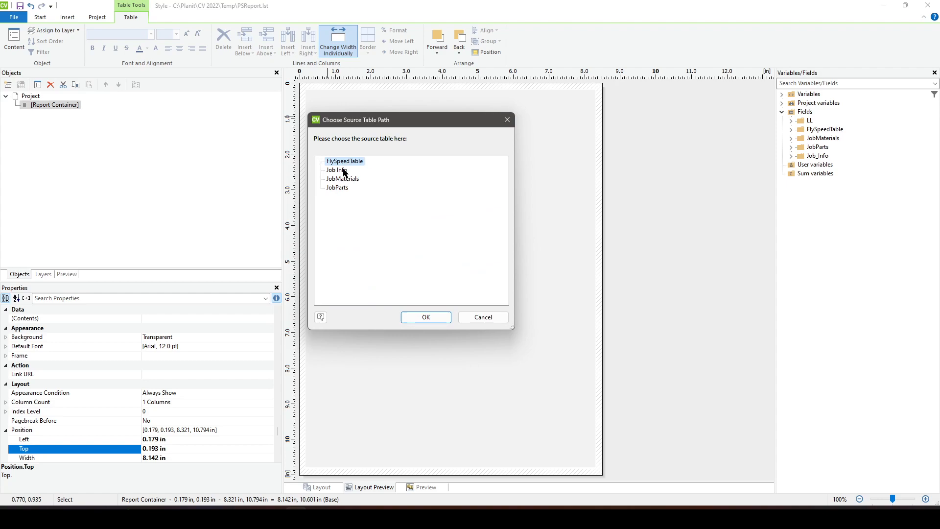
click(436, 319)
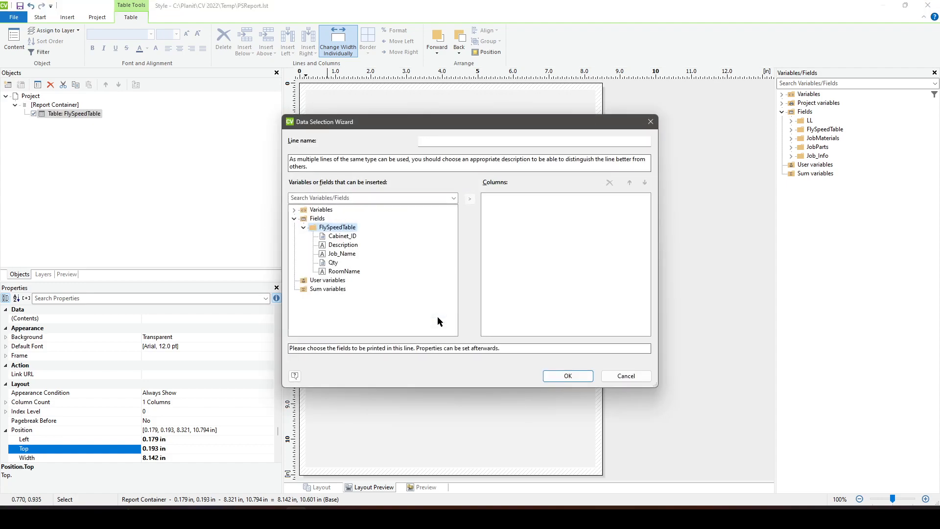
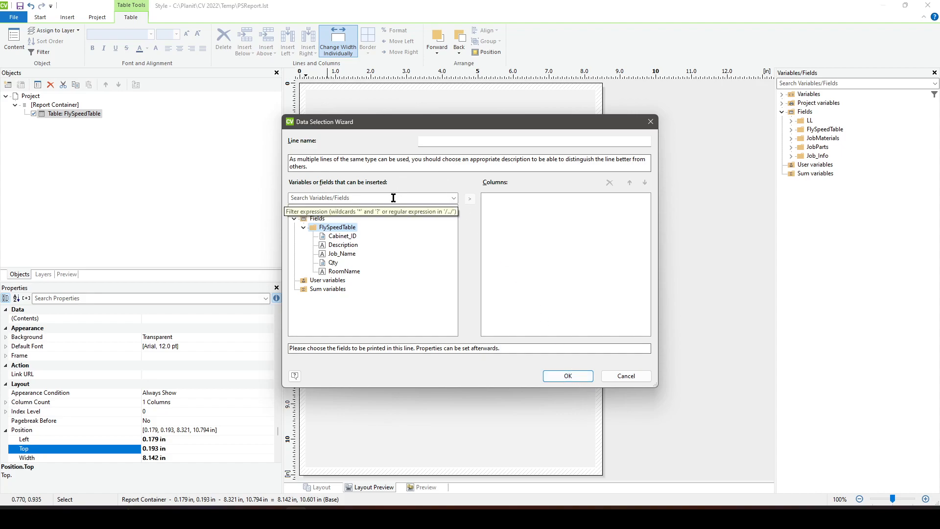
- Add FlySpeedTable's Job_Name, RoomName, Cabinet_ID, Description and Qty fields, in that order, as the table's columns
click(338, 236)
click(339, 246)
click(337, 254)
click(338, 263)
click(339, 272)
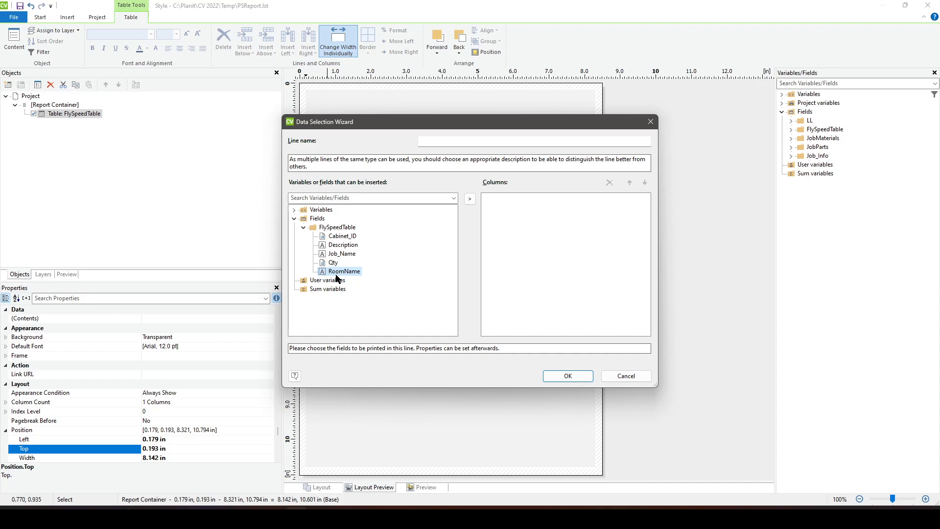
click(338, 236)
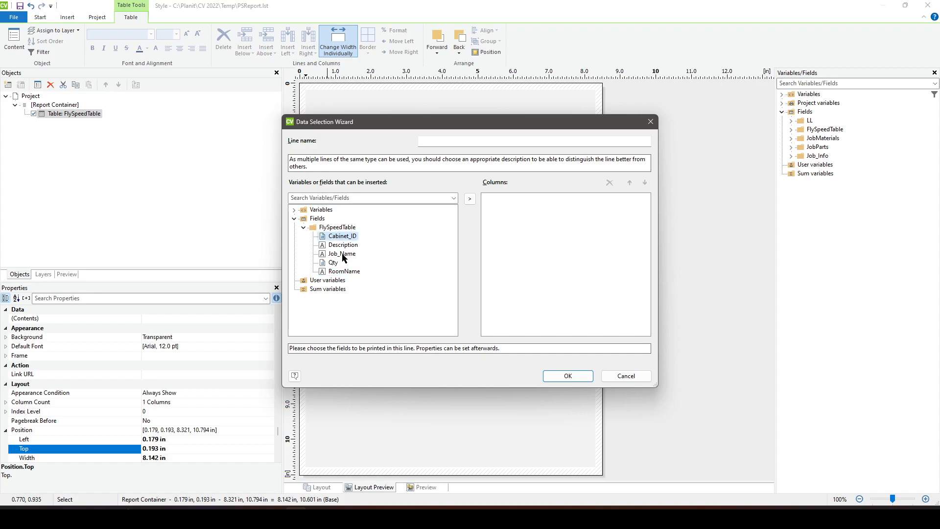
double_click(342, 254)
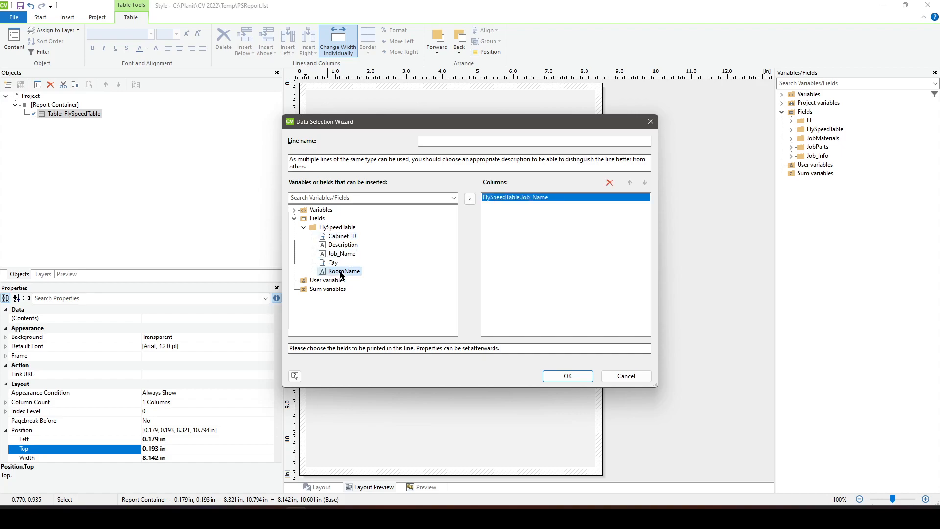
double_click(344, 272)
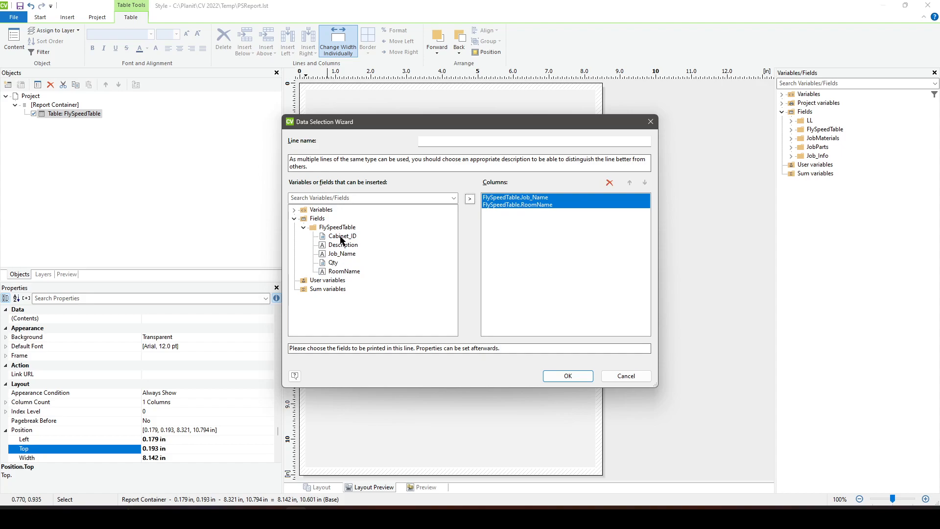
double_click(341, 236)
double_click(342, 246)
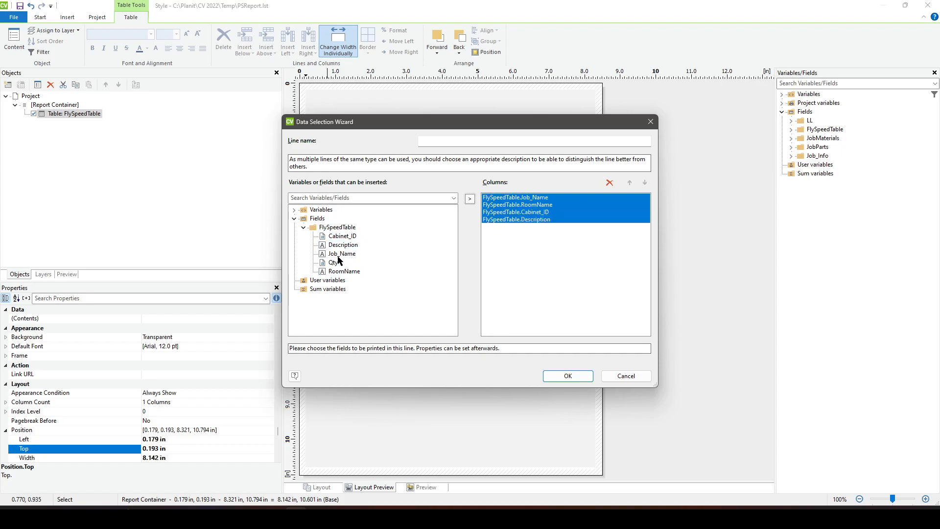
double_click(334, 263)
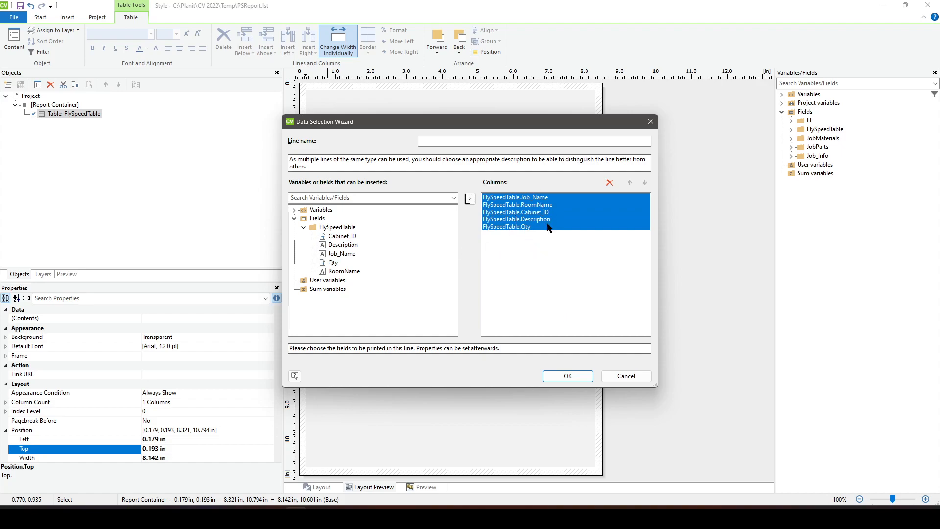
click(561, 378)
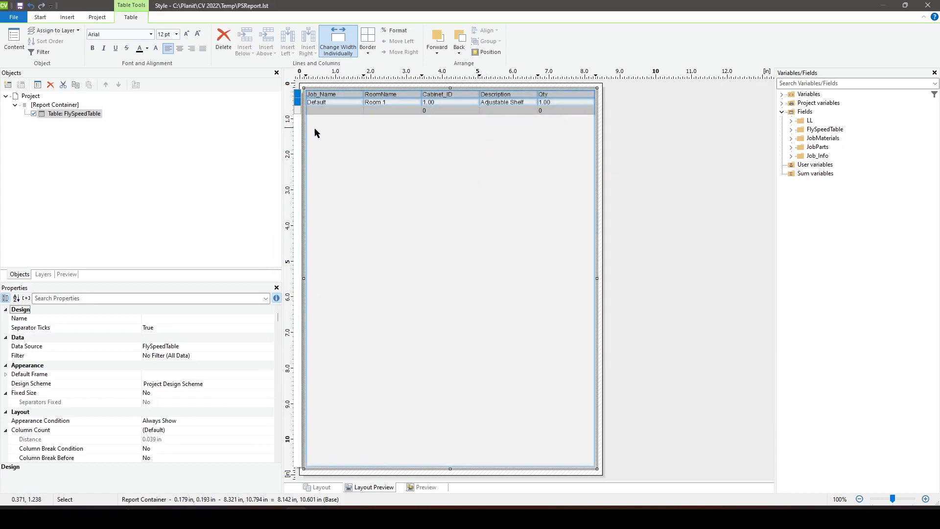
- Delete the whole line definition from the FlySpeedTable table's footer line
click(420, 180)
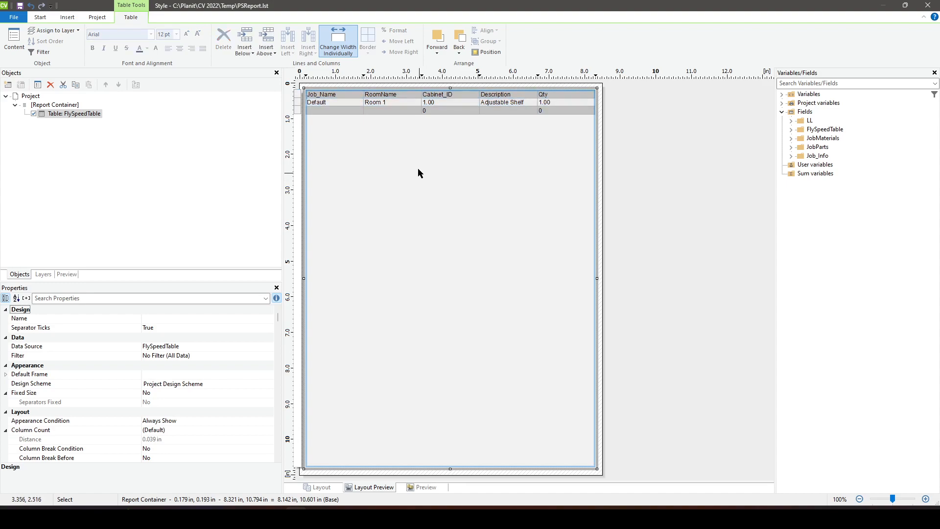
double_click(404, 113)
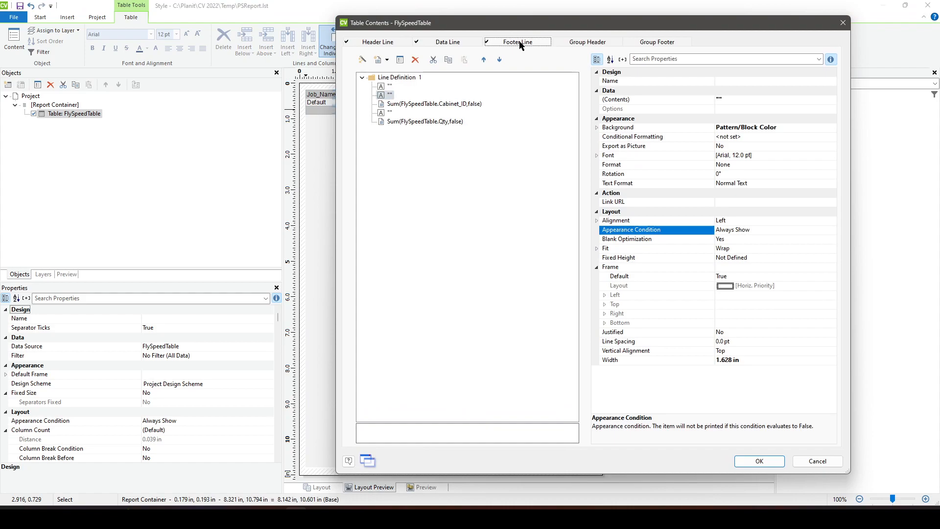
drag(529, 25, 475, 197)
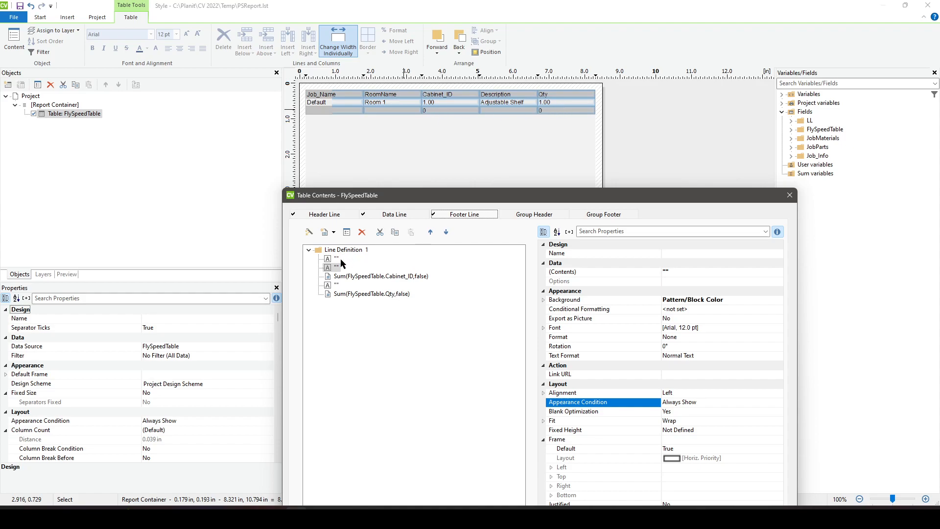
click(364, 251)
key(Delete)
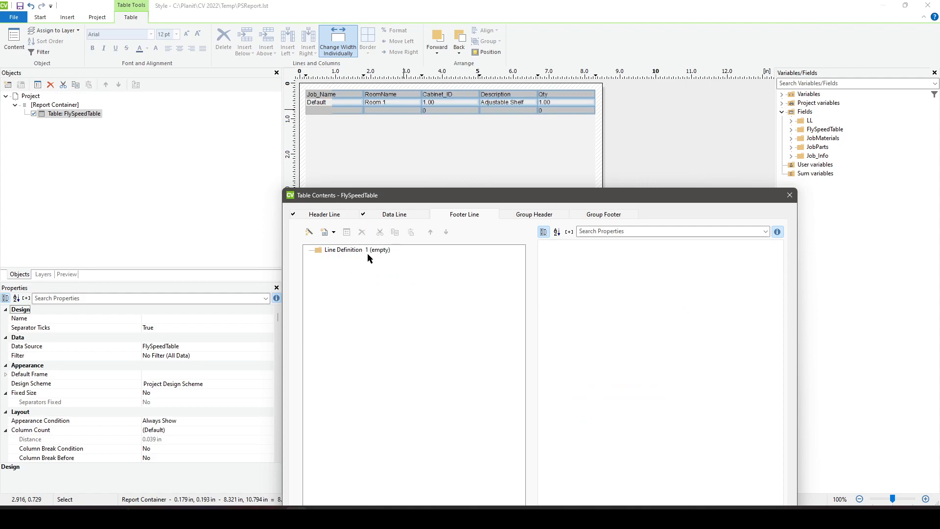
- Review the header line and data line definitions, leaving the Job_Name heading as is, and accept the table contents
click(341, 215)
drag(413, 200, 431, 168)
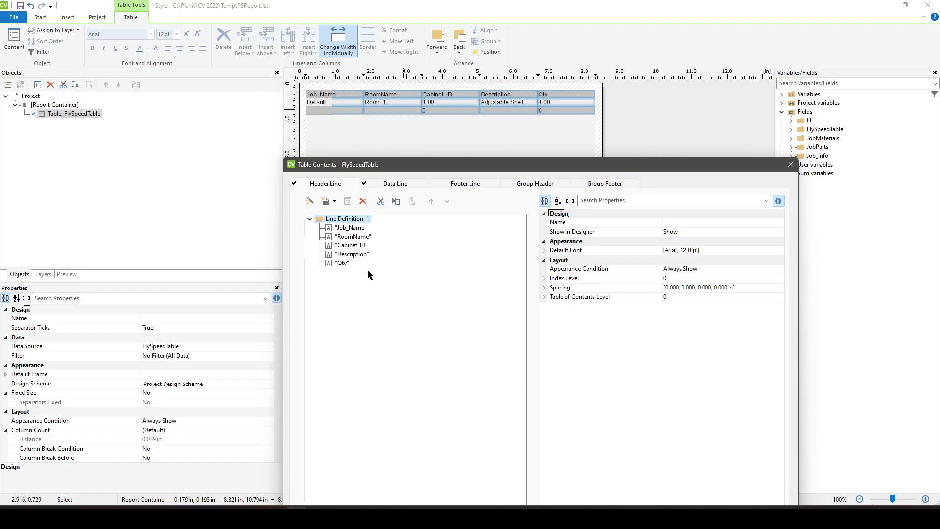
double_click(363, 230)
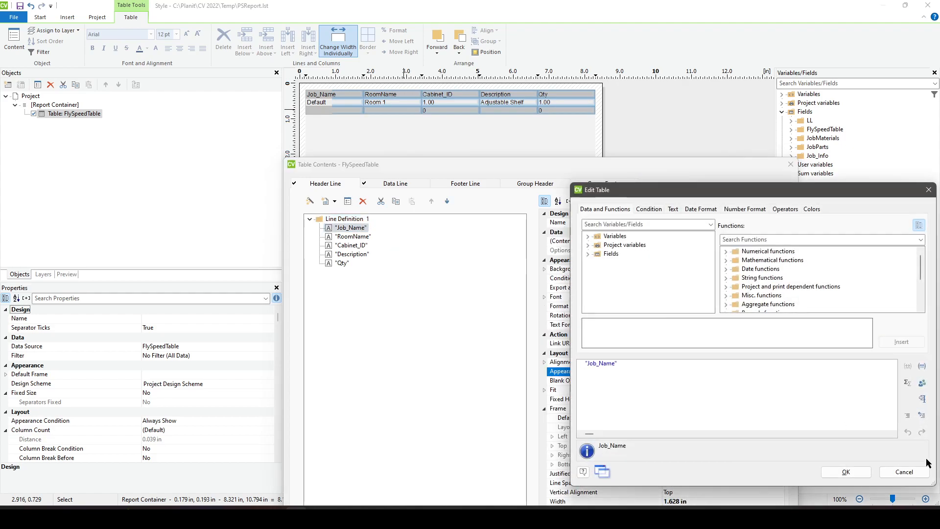
click(918, 473)
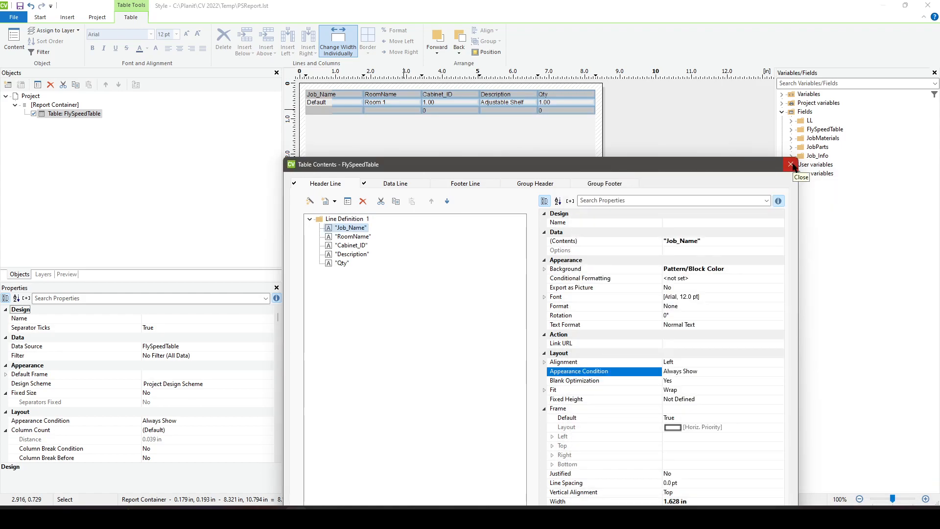
click(390, 184)
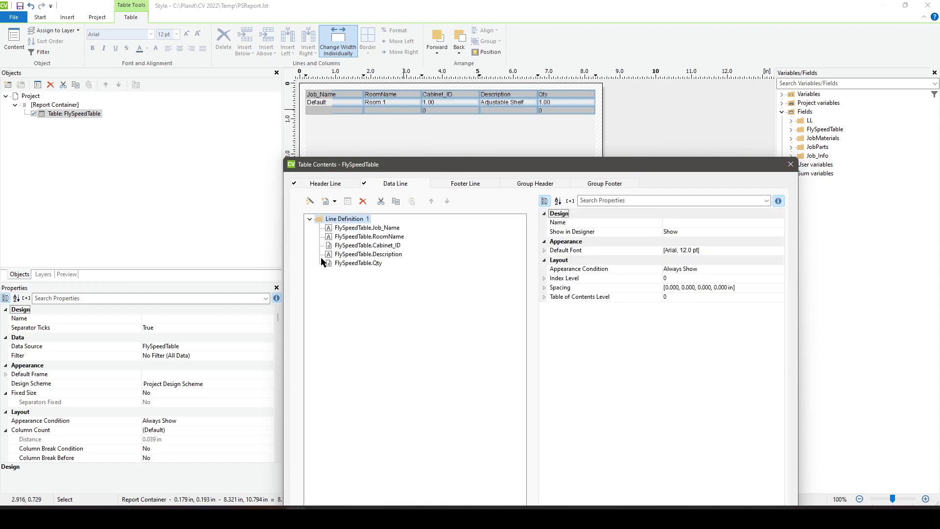
drag(397, 167, 393, 99)
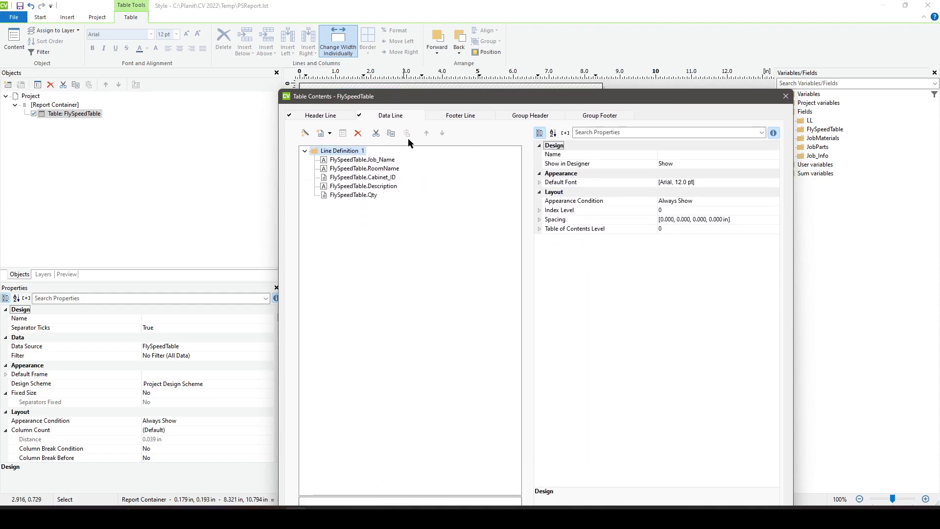
drag(668, 97, 670, 55)
click(720, 451)
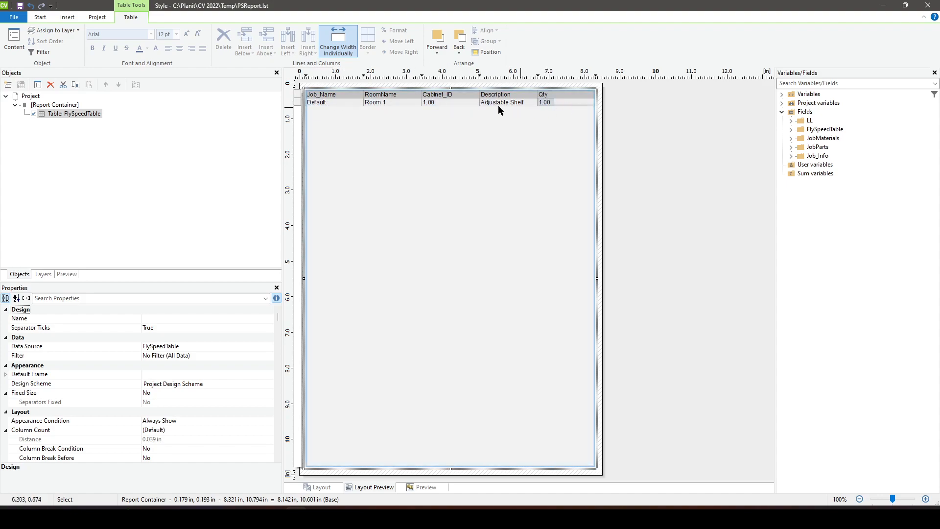
- Replace the fixed Job_Name text in the table's header line with the field FlySpeedTable.Job_Name
double_click(348, 101)
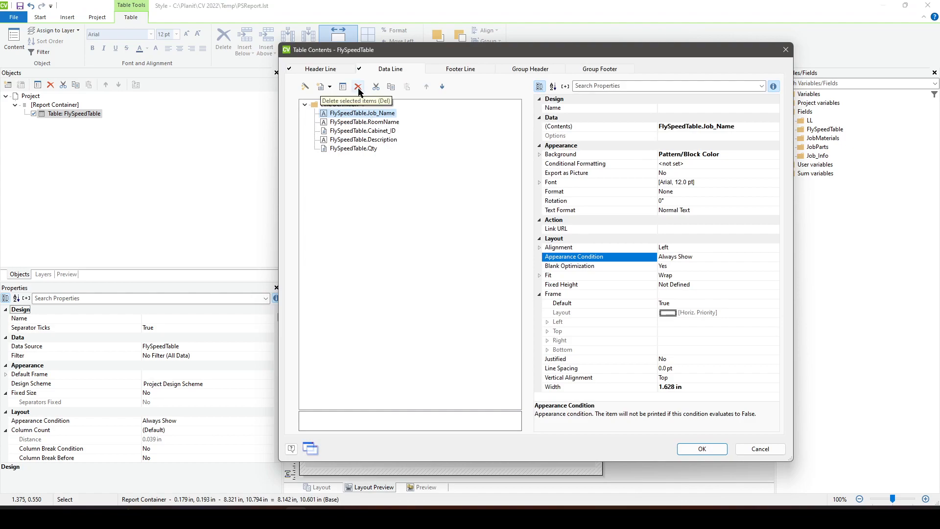
click(334, 70)
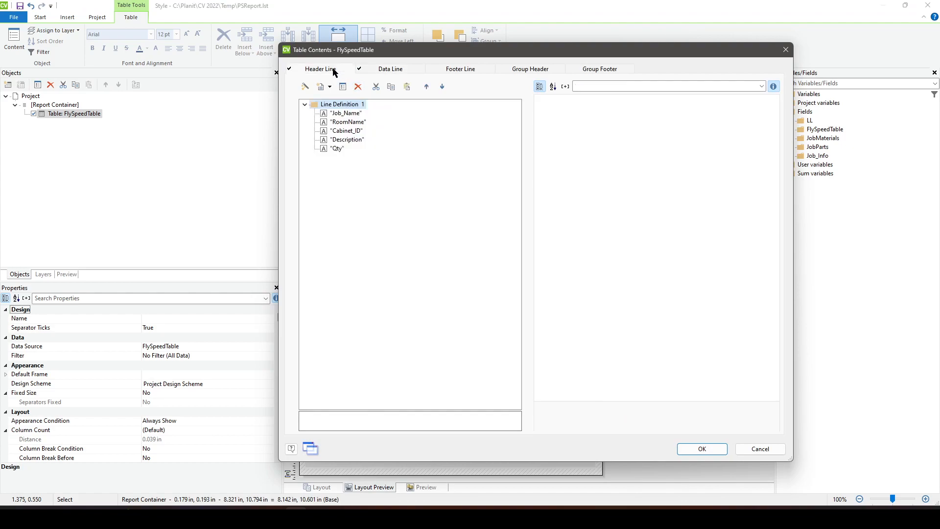
double_click(348, 113)
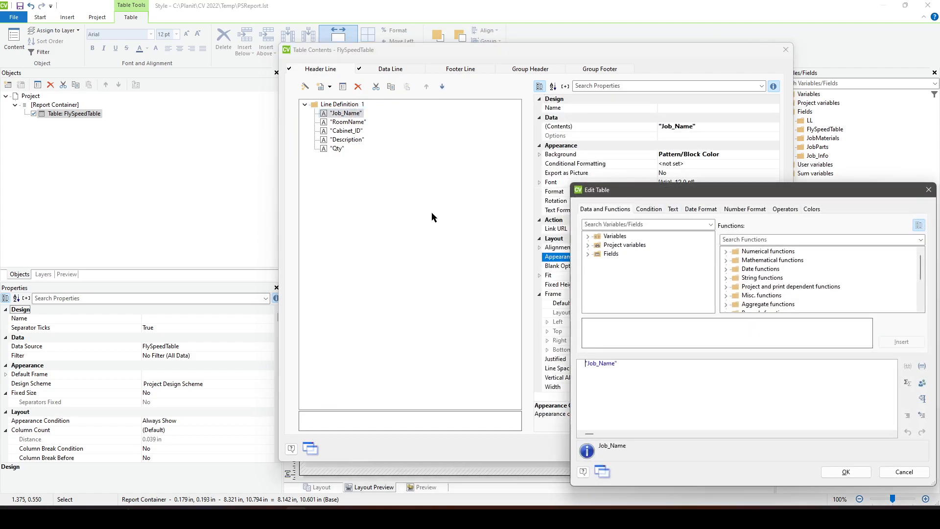
text(Fly)
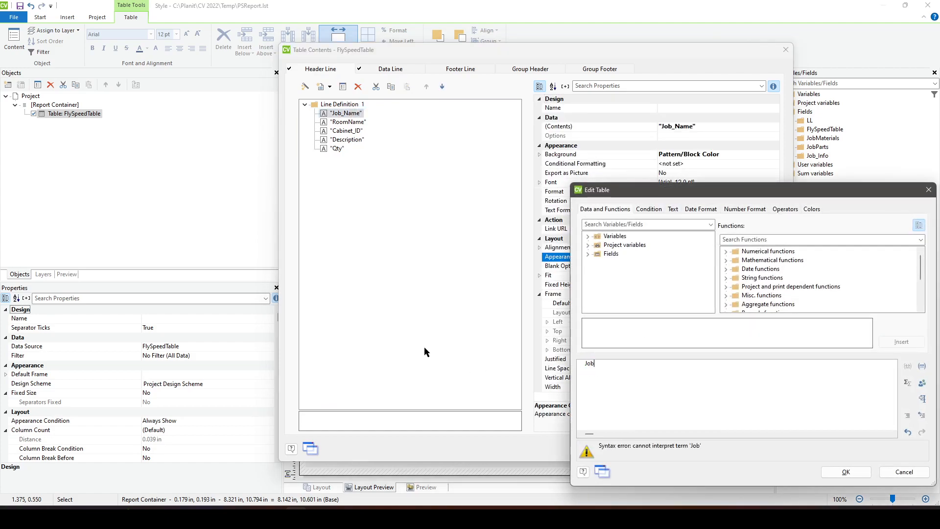
text(Spe)
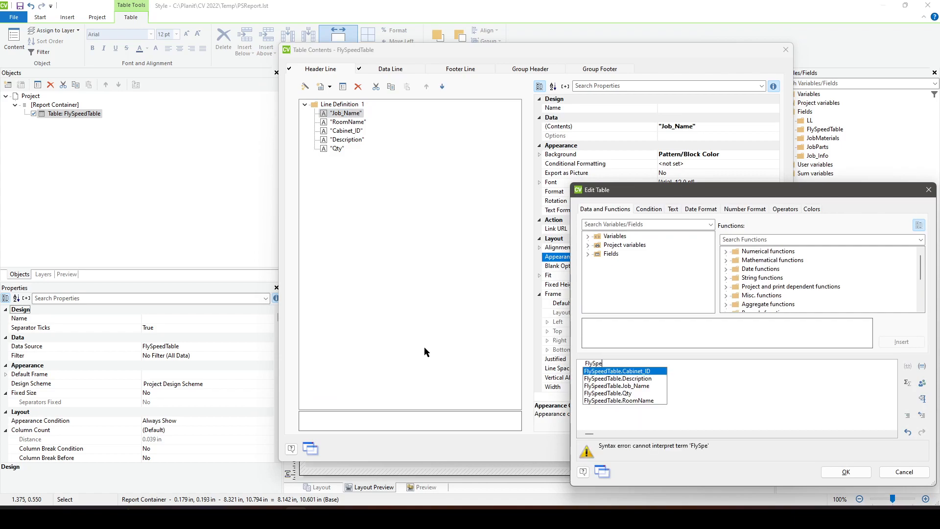
text(edTable.Job_Na)
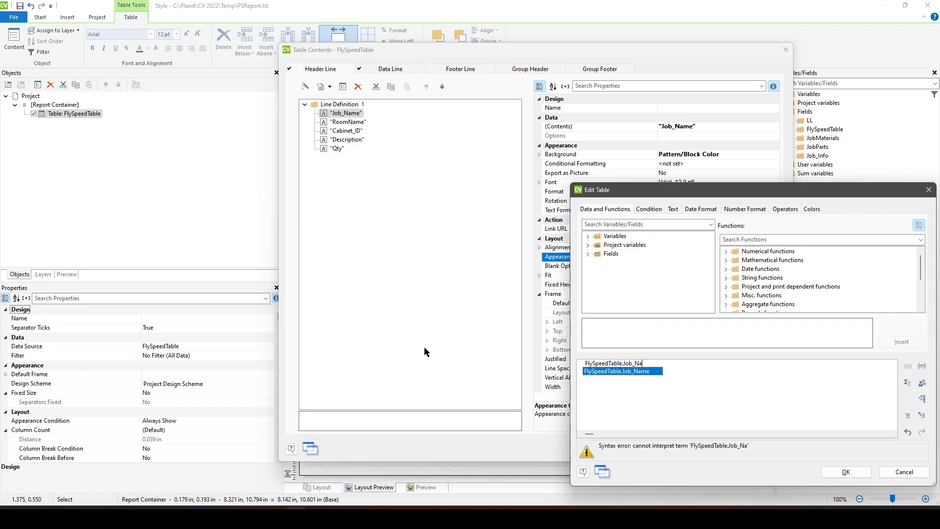
key(Return)
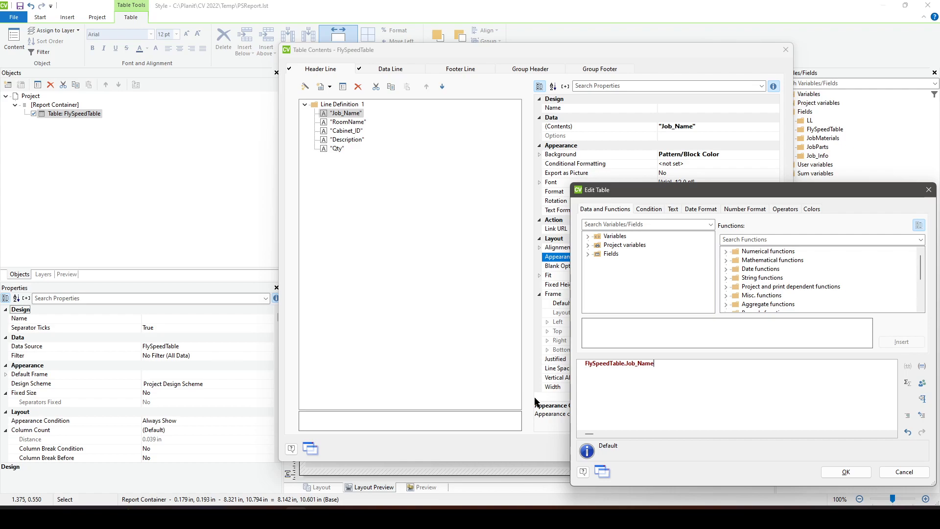
click(843, 472)
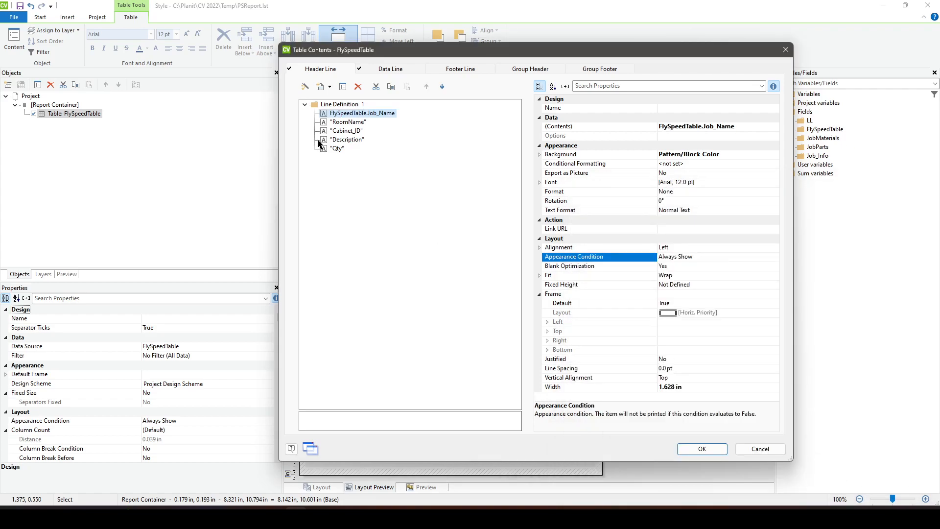
- Delete the RoomName, Cabinet_ID, Description and Qty cells from the header line and accept the table contents
click(329, 123)
click(359, 89)
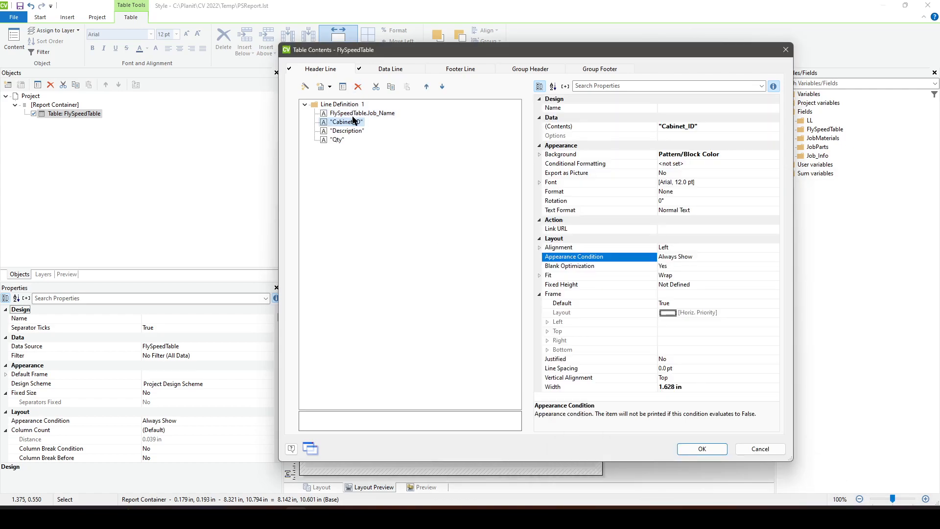
click(360, 89)
click(360, 89)
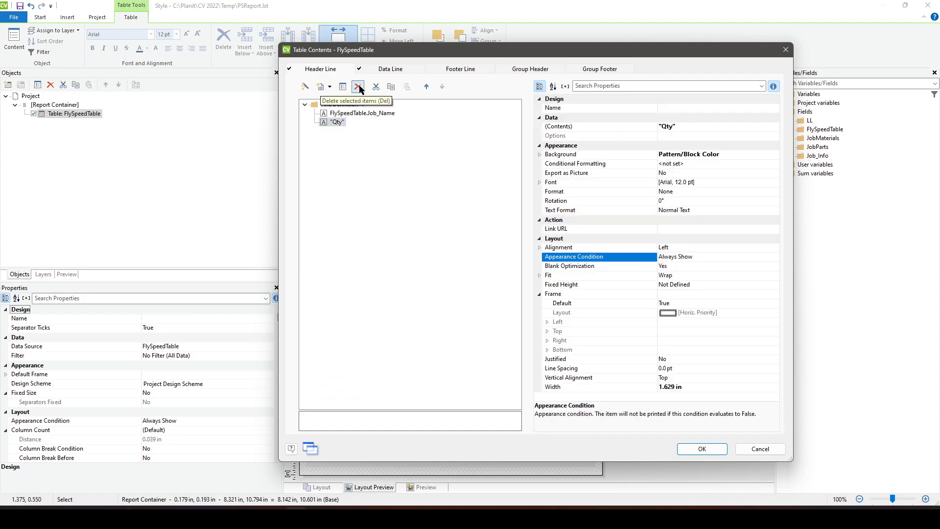
click(359, 90)
click(701, 448)
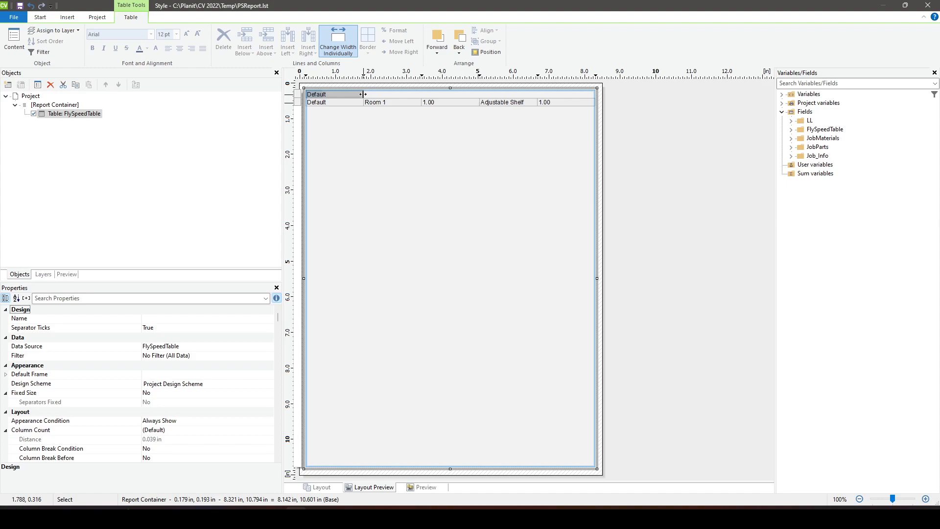
drag(362, 94, 399, 94)
key(ctrl+z)
drag(363, 94, 383, 96)
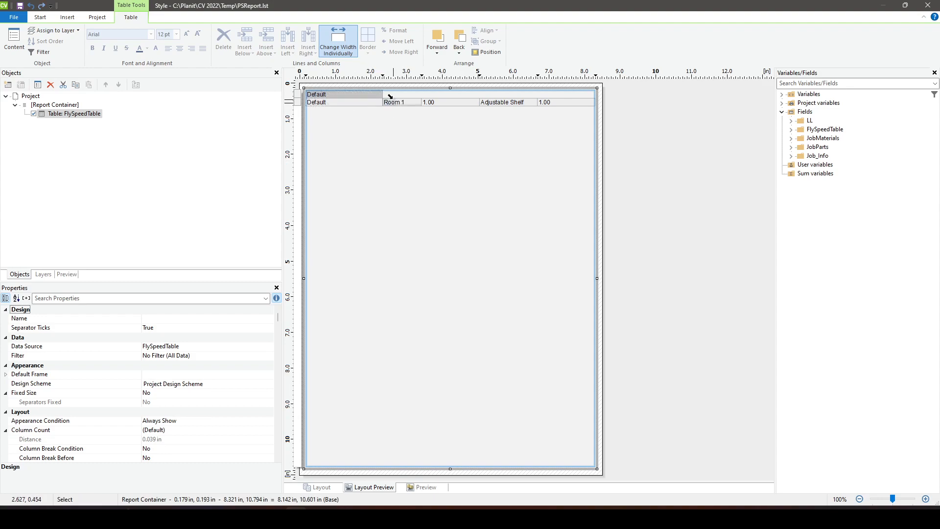
key(ctrl+z)
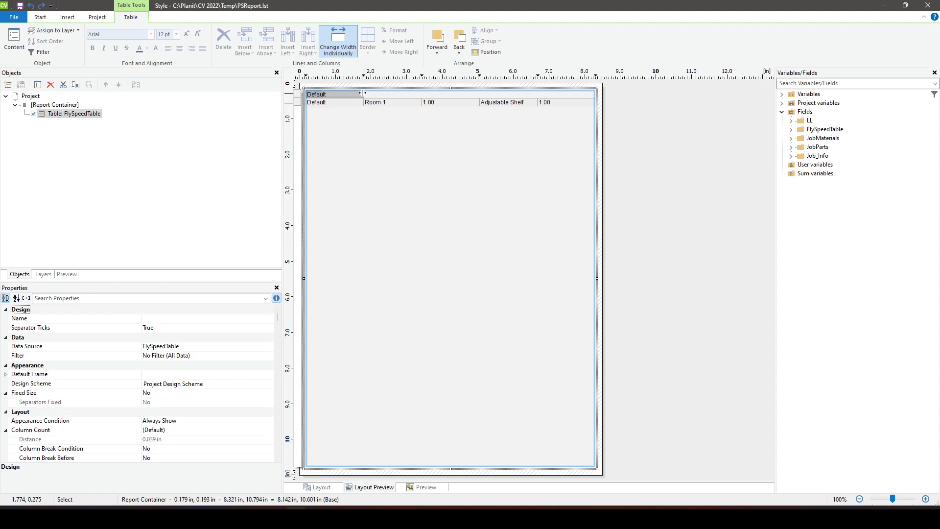
- Widen the job name header cell across the full table width of 8.142 in and set its font size to 18
mouse_move(362, 93)
mouse_down()
mouse_move(393, 102)
mouse_move(595, 93)
mouse_up()
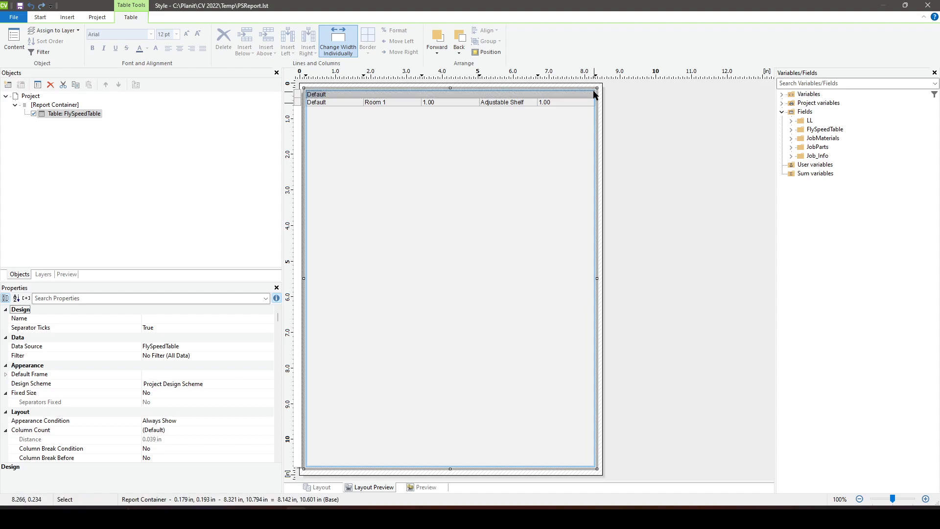
double_click(376, 98)
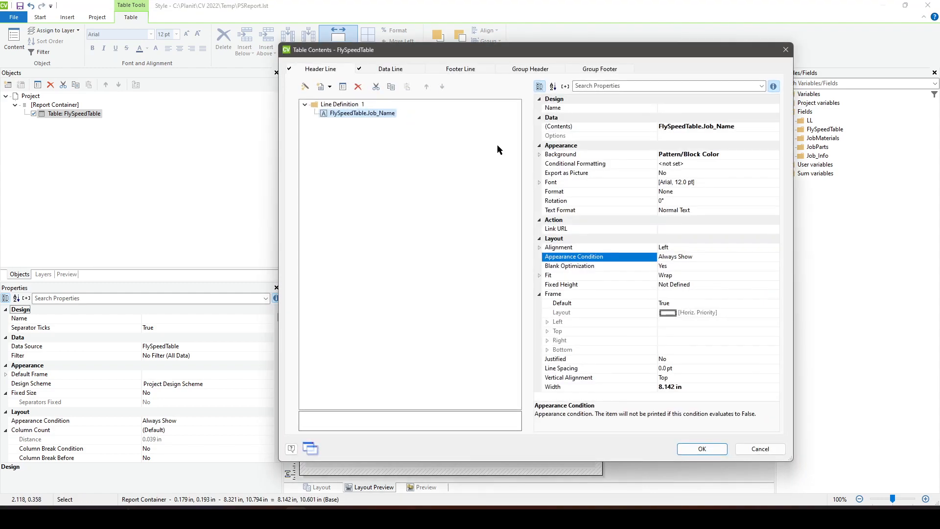
click(724, 183)
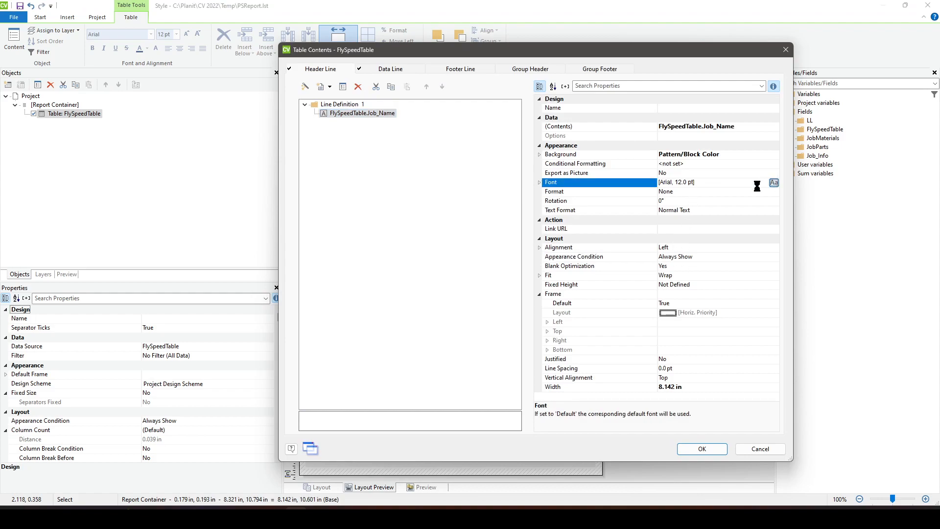
click(773, 183)
click(609, 204)
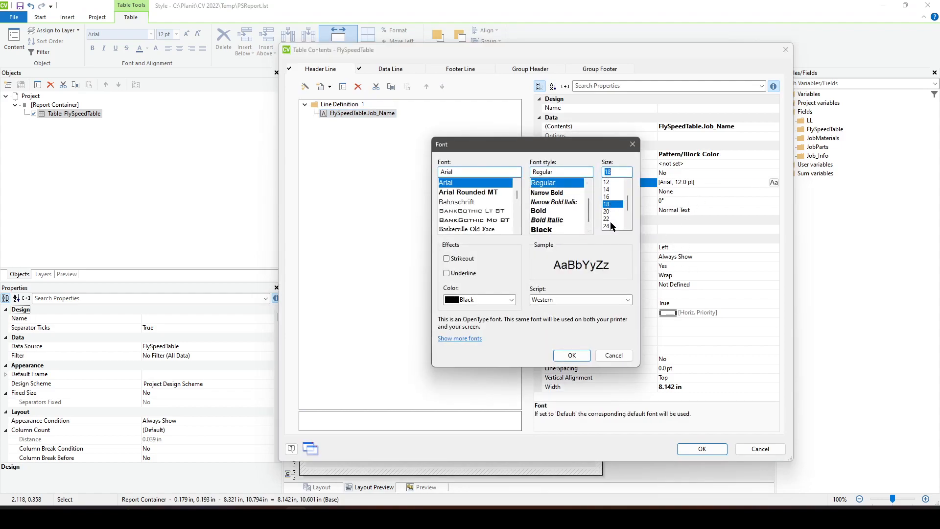
click(572, 355)
click(703, 449)
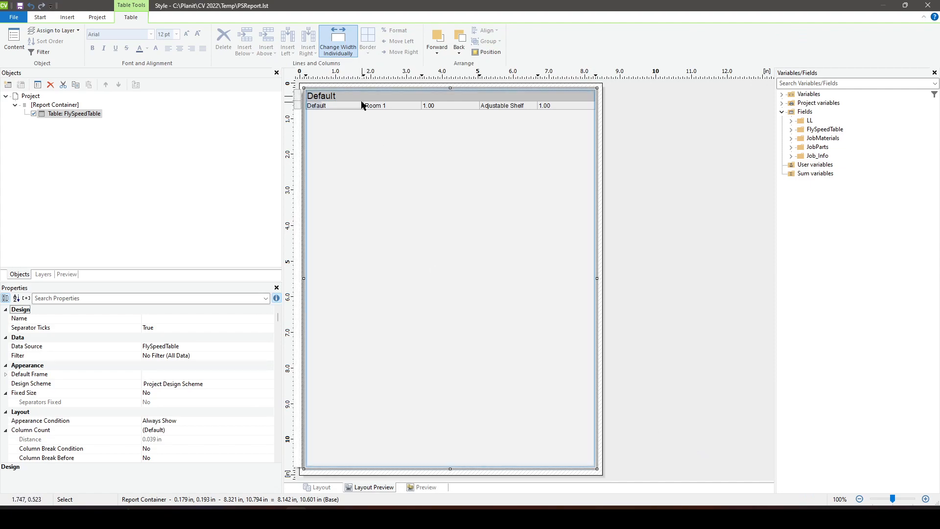
- Delete the FlySpeedTable.Job_Name cell from the table's data line
double_click(331, 110)
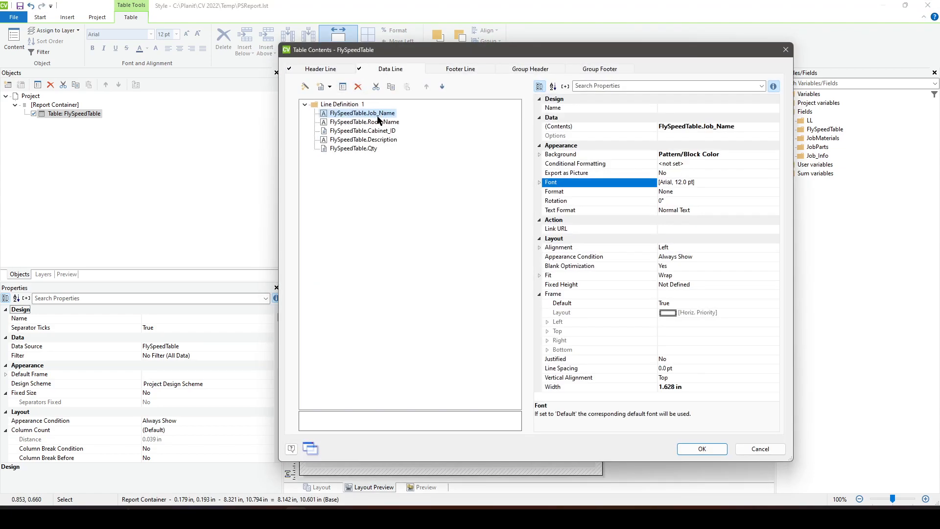
drag(414, 54, 659, 127)
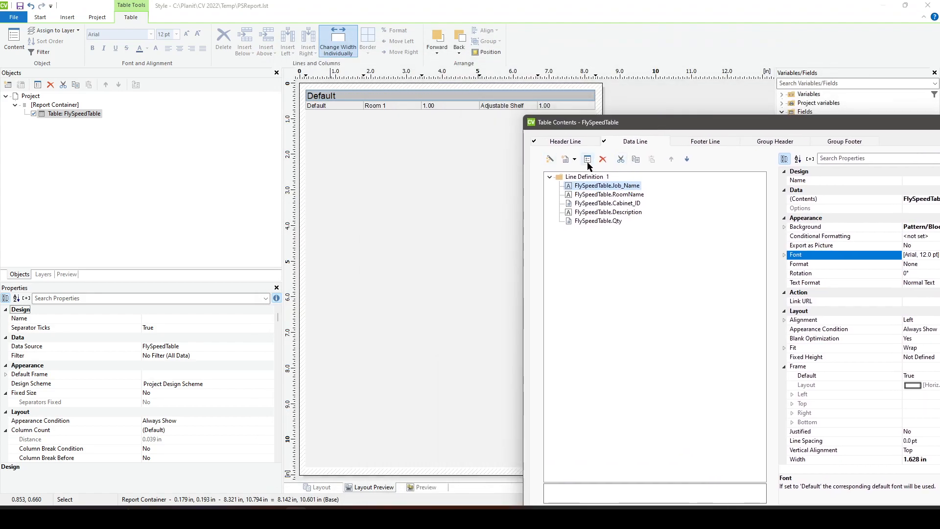
click(604, 161)
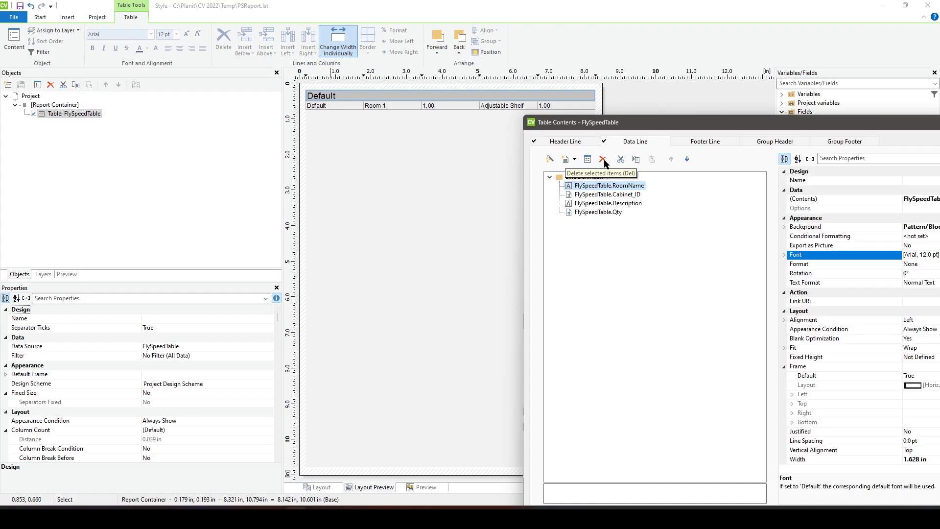
click(619, 198)
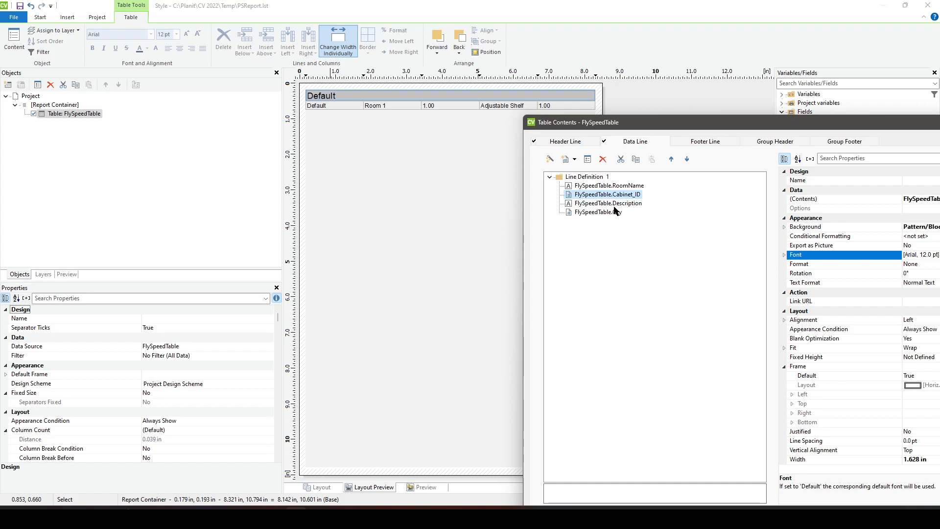
click(602, 212)
drag(645, 130, 398, 137)
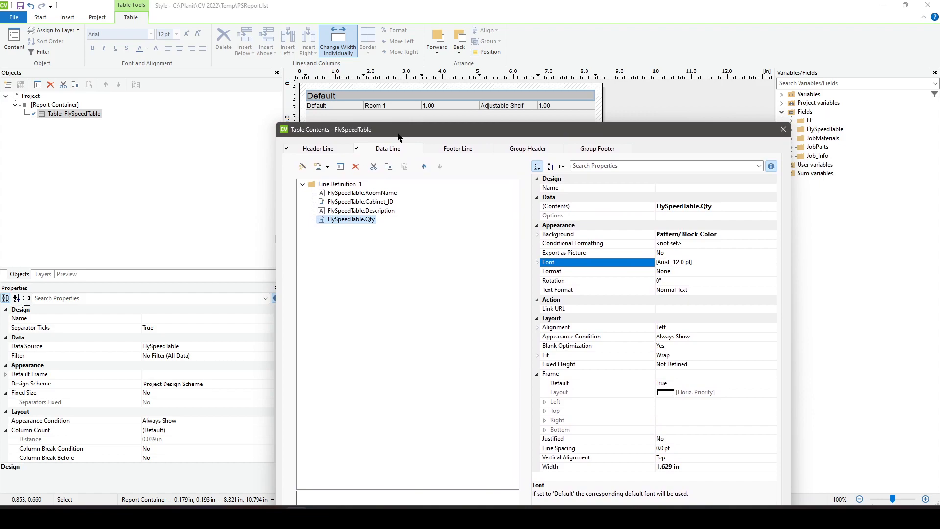
click(380, 202)
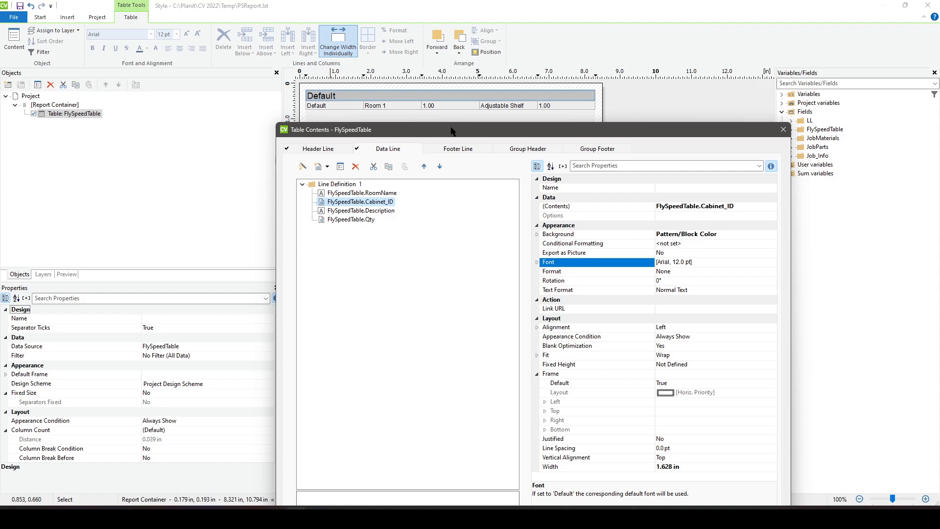
drag(451, 129, 456, 154)
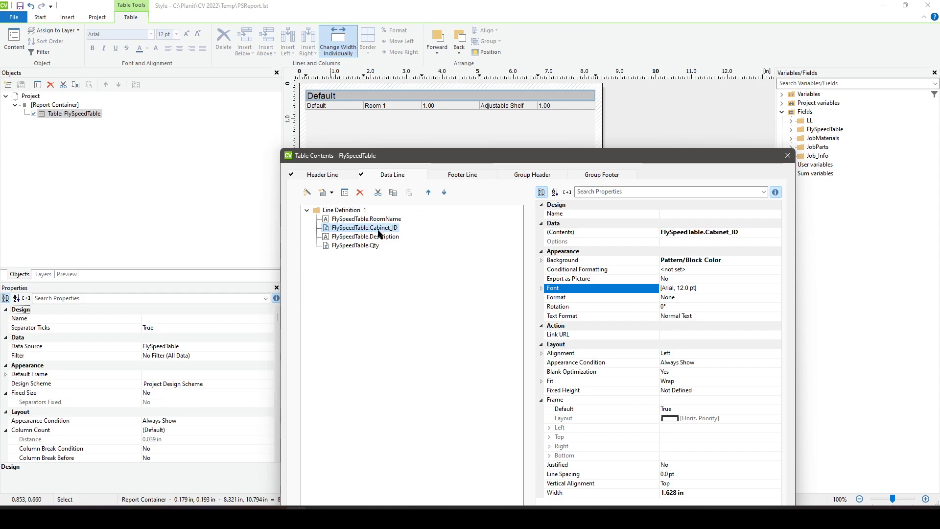
drag(446, 159, 424, 120)
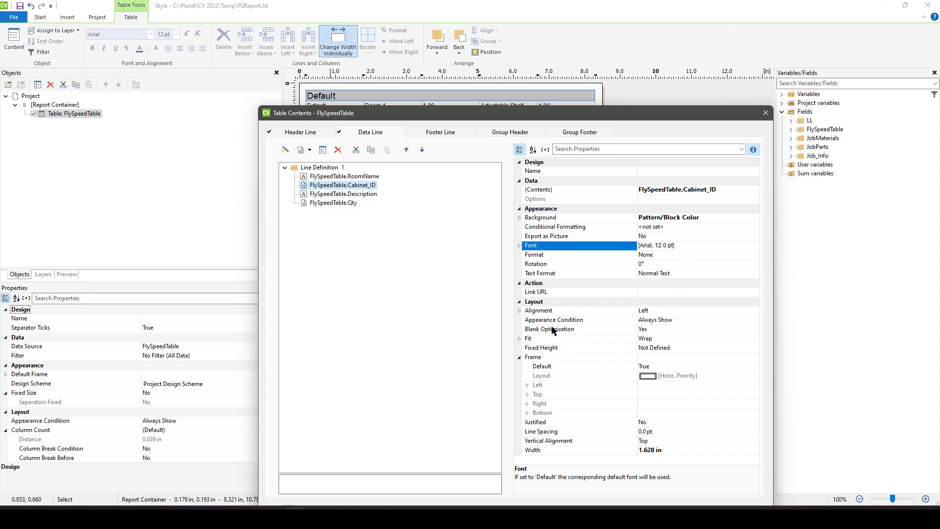
click(557, 255)
click(754, 256)
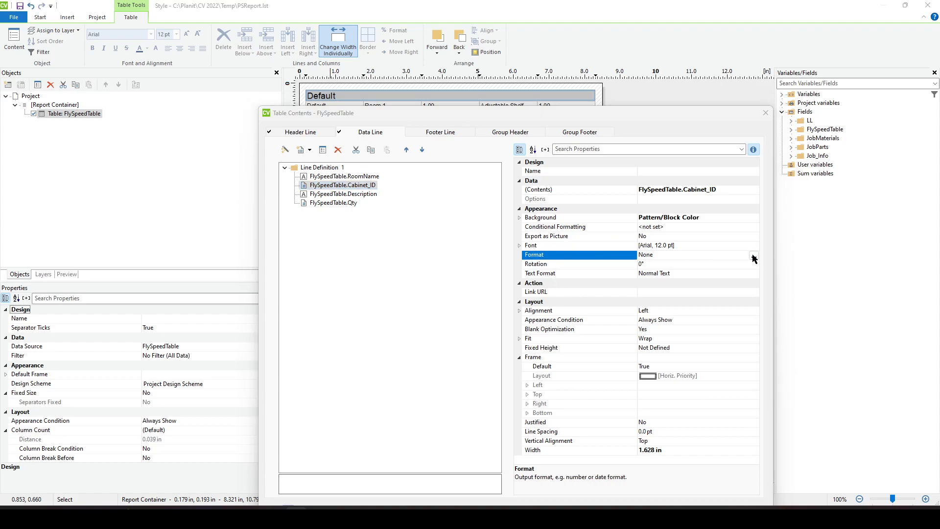
click(381, 235)
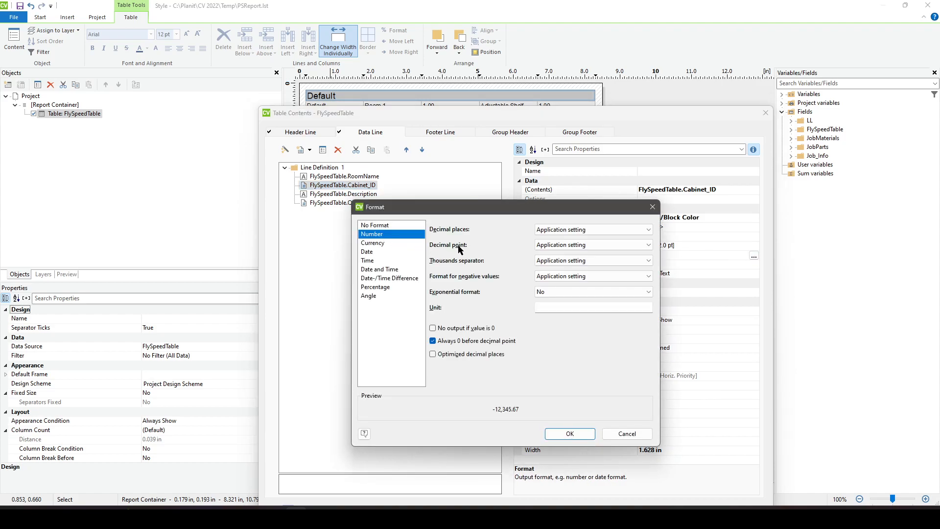
click(598, 229)
click(585, 254)
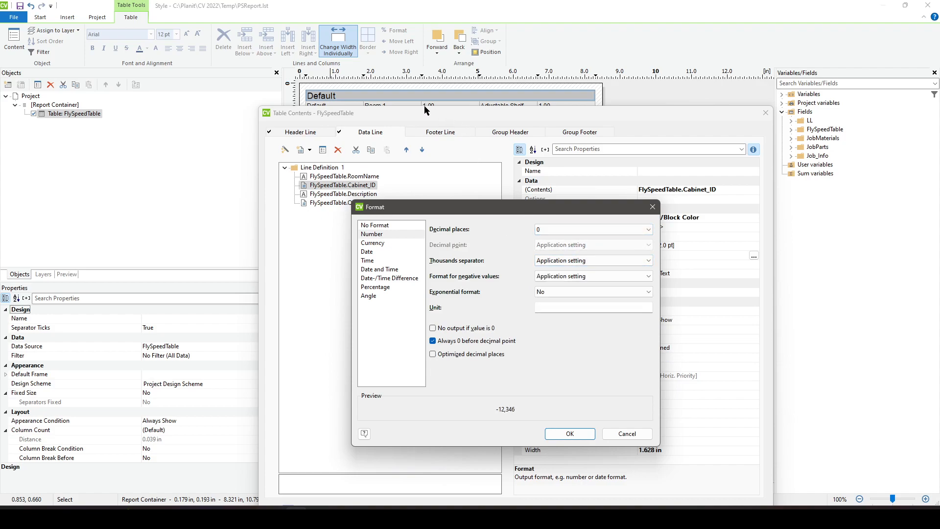
click(627, 433)
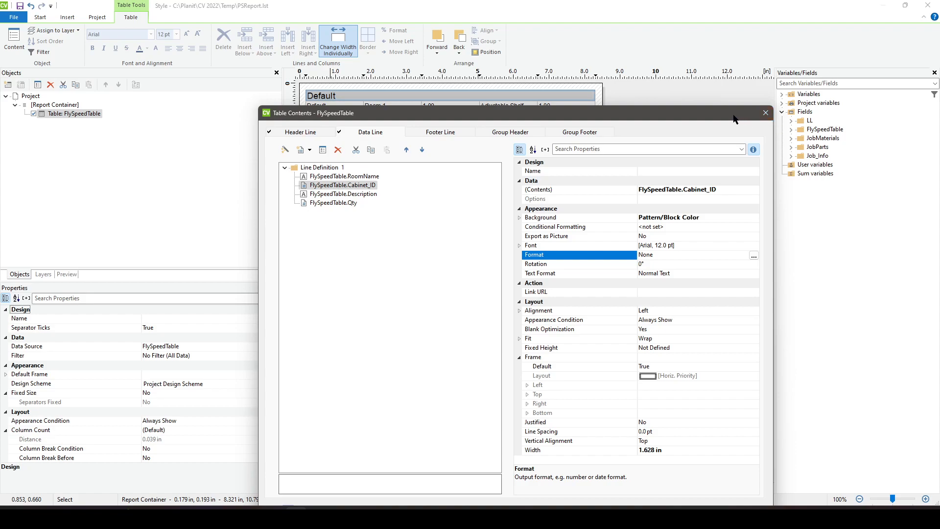
- Change the Cabinet_ID cell's contents to "Cab# " + ToString$(FlySpeedTable.Cabinet_ID) and accept the table contents
drag(735, 117, 739, 168)
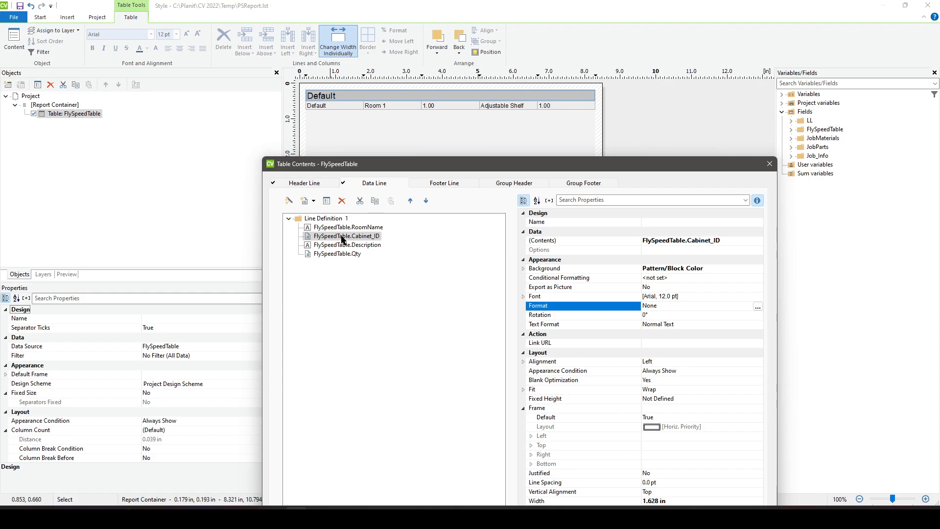
double_click(342, 237)
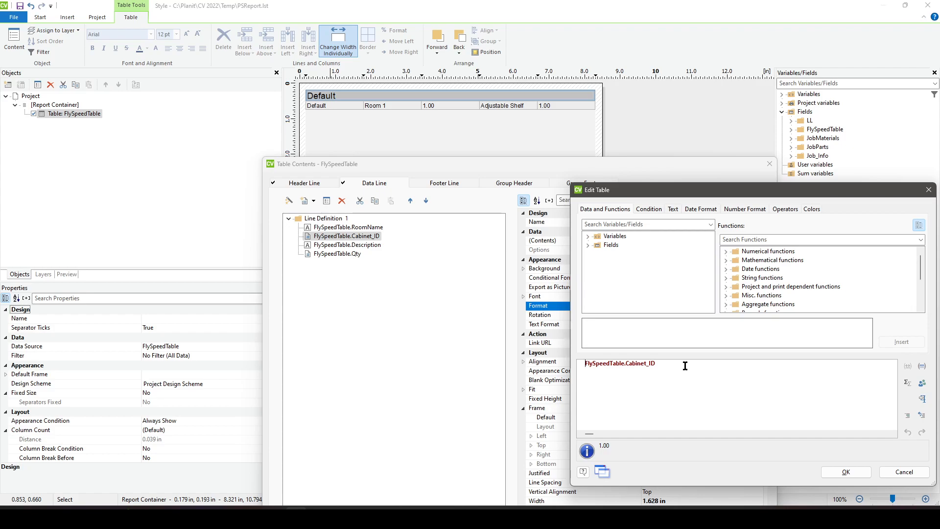
text("Cab)
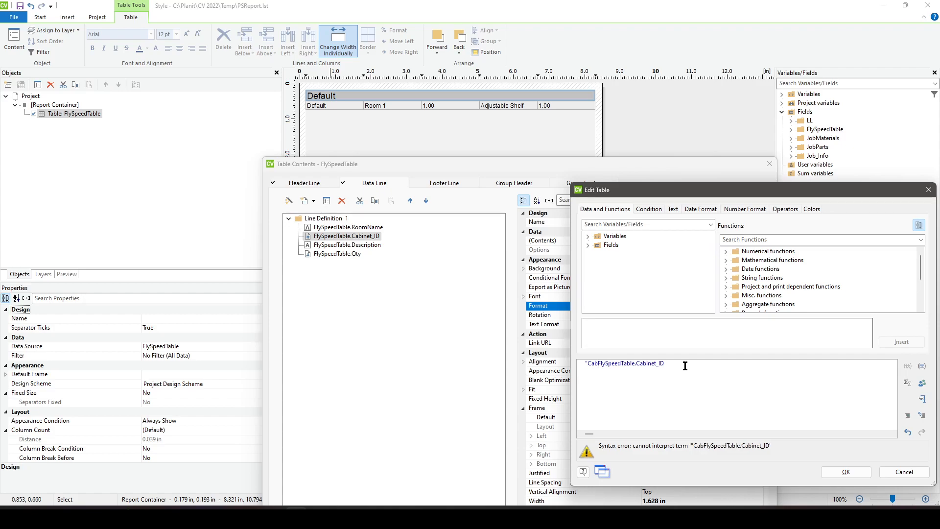
text(# " +)
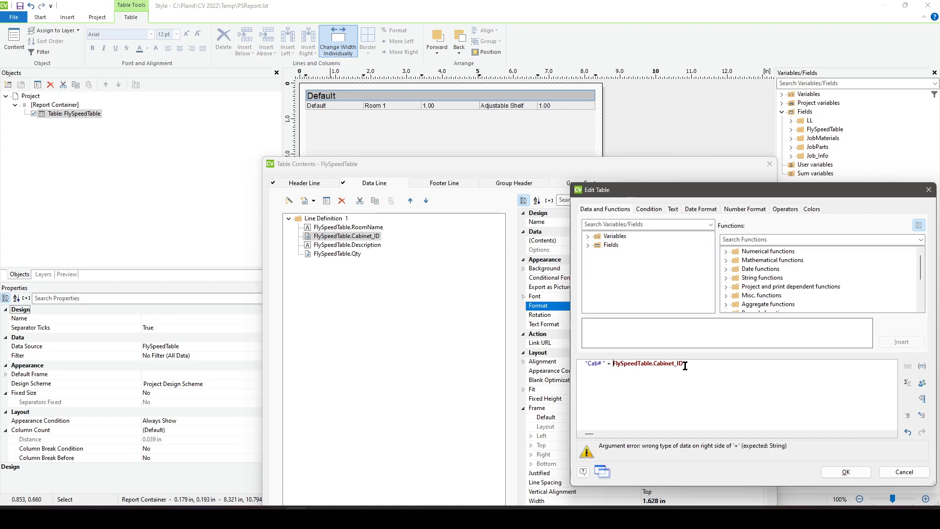
text(ToString$)
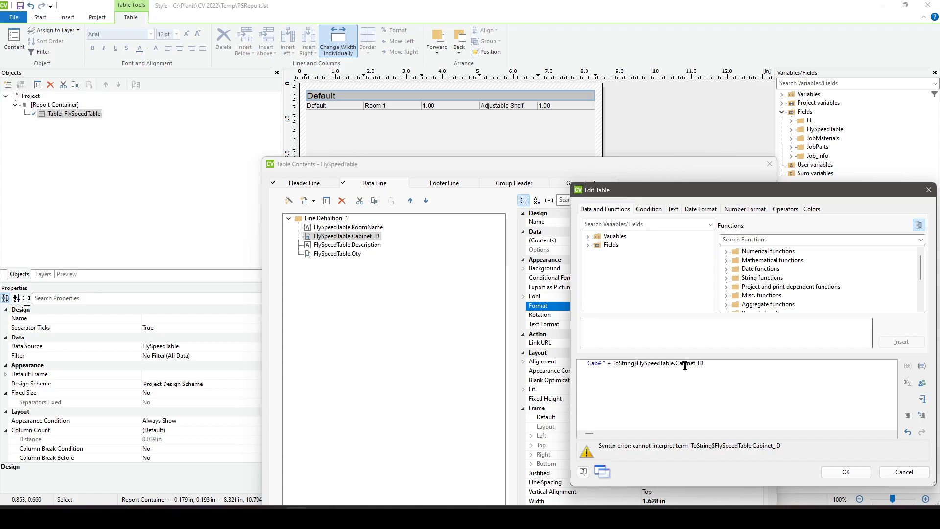
text(()
text())
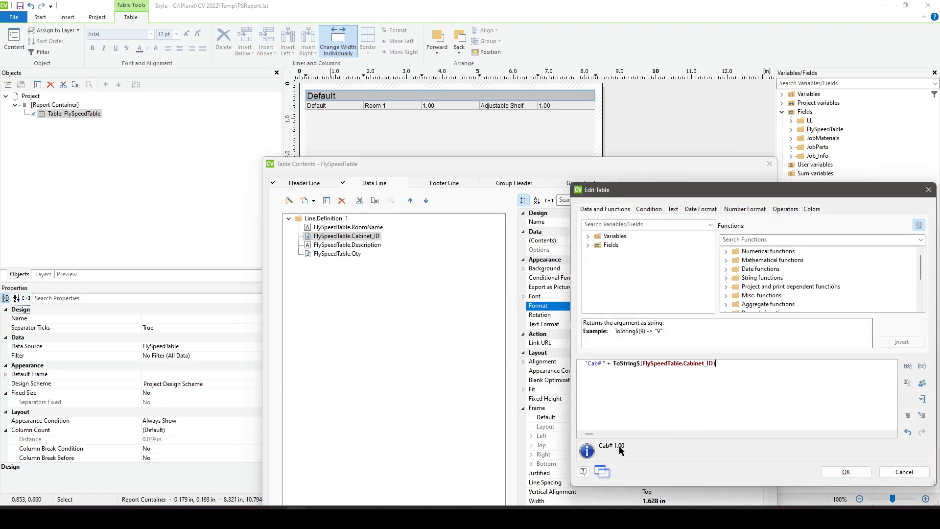
click(834, 473)
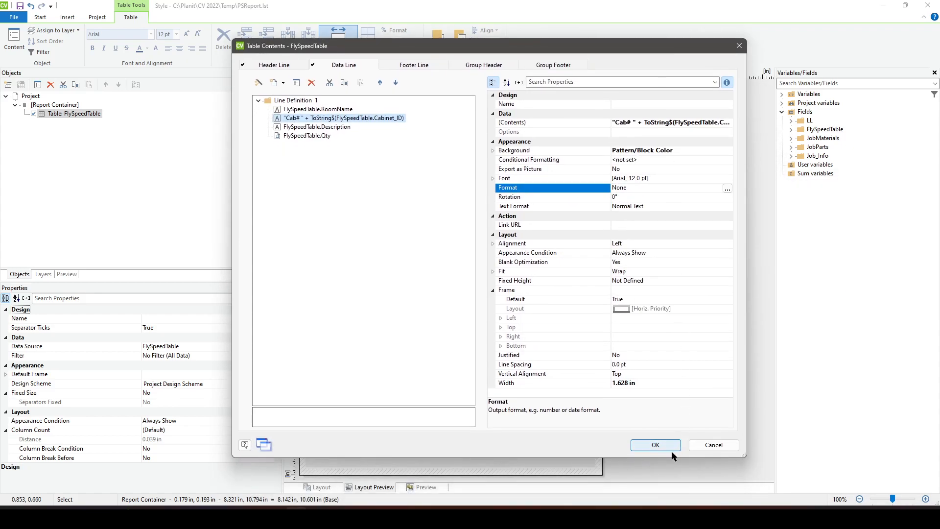
click(671, 446)
- Try formatting the "Cab# " data line cell as a number with 0 decimal places and optimized decimal places, and accept the table contents
double_click(385, 107)
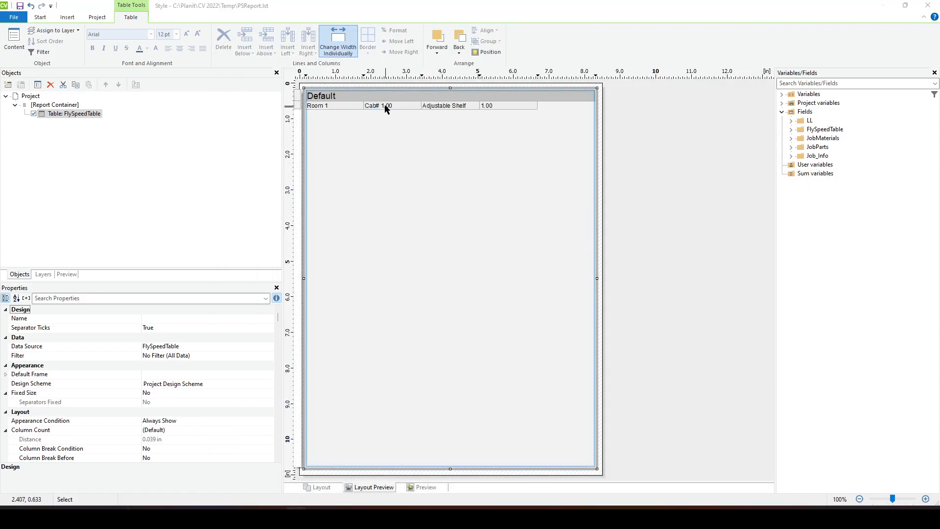
drag(429, 124, 430, 161)
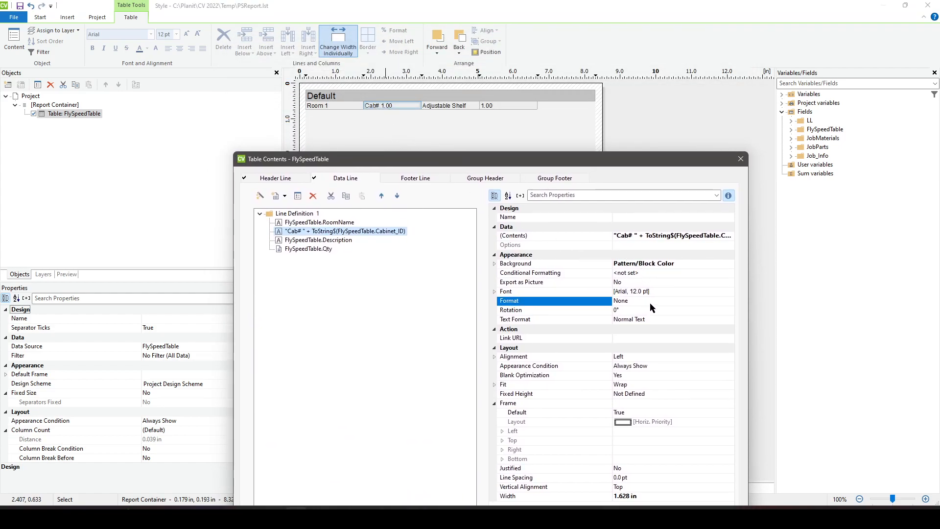
click(728, 302)
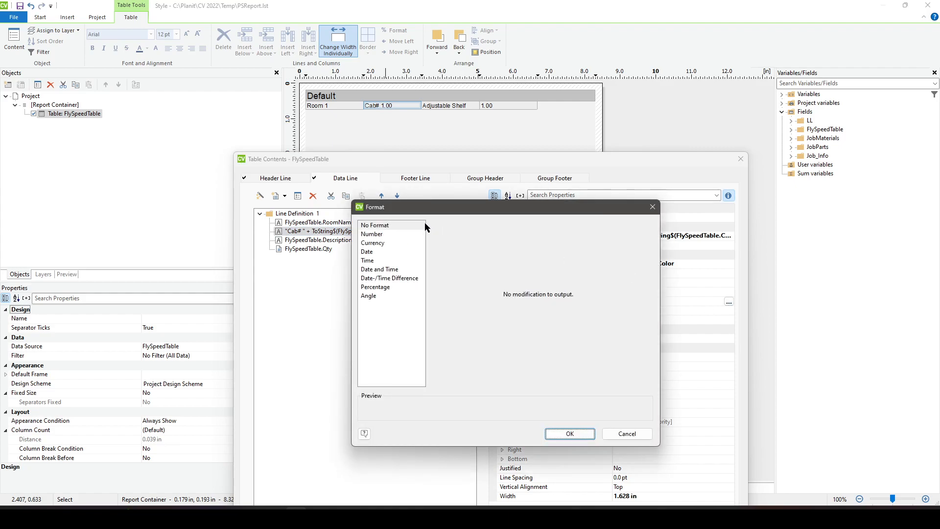
click(373, 234)
click(580, 229)
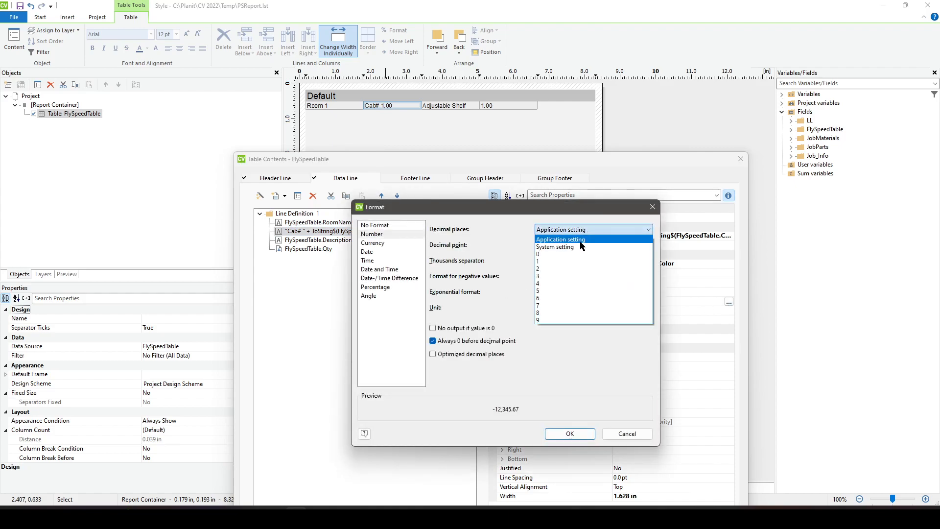
click(580, 254)
click(458, 358)
click(570, 433)
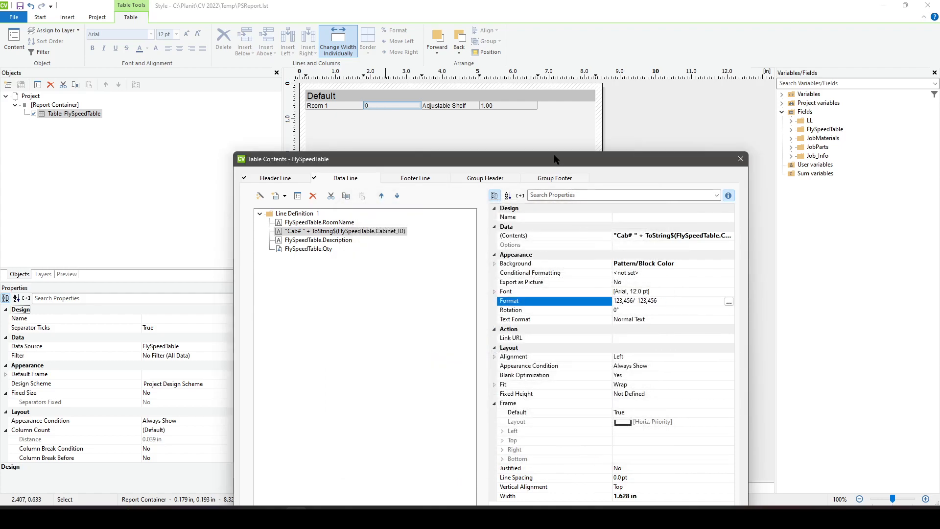
drag(550, 165, 529, 43)
click(652, 441)
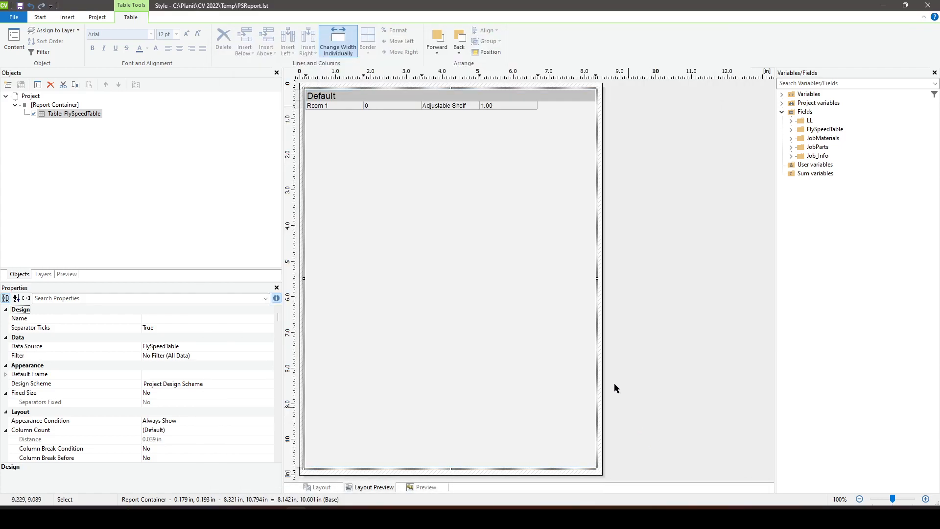
- Reset the "Cab# " data line cell's format to No Format
double_click(396, 106)
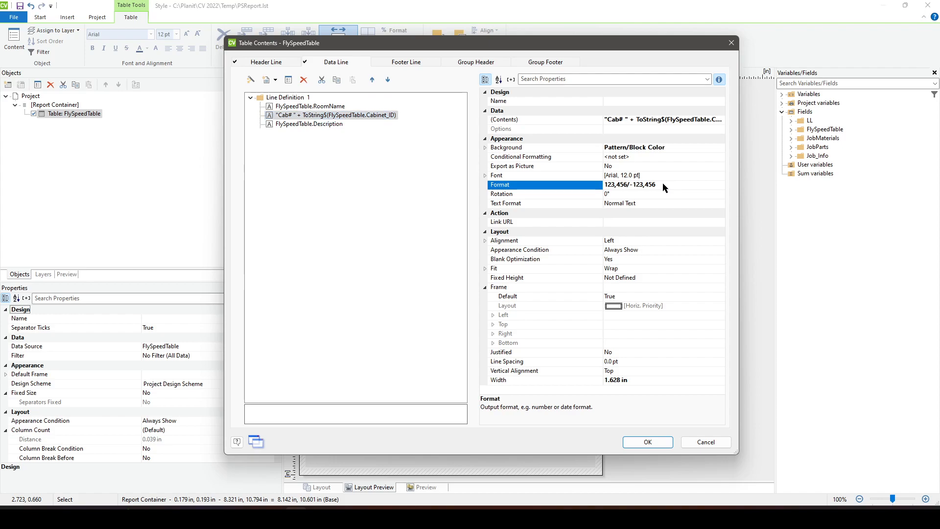
click(719, 186)
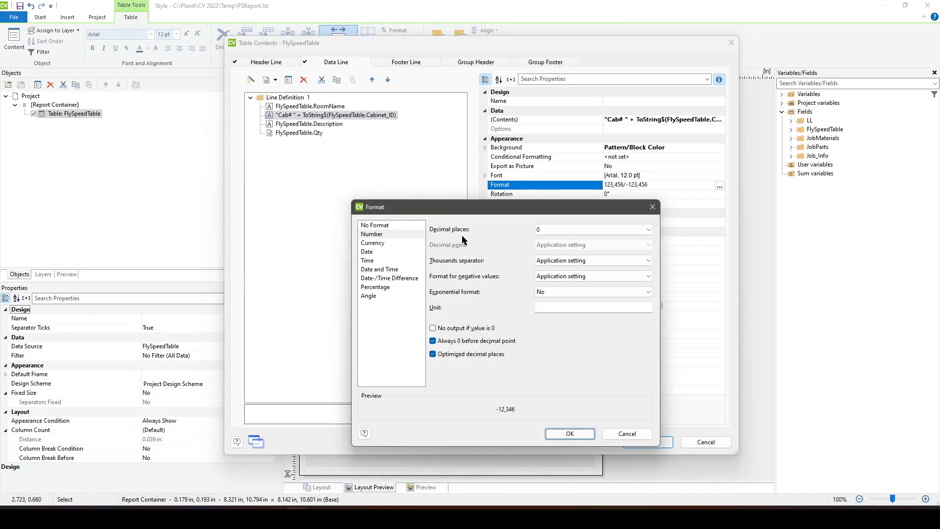
click(390, 226)
click(570, 434)
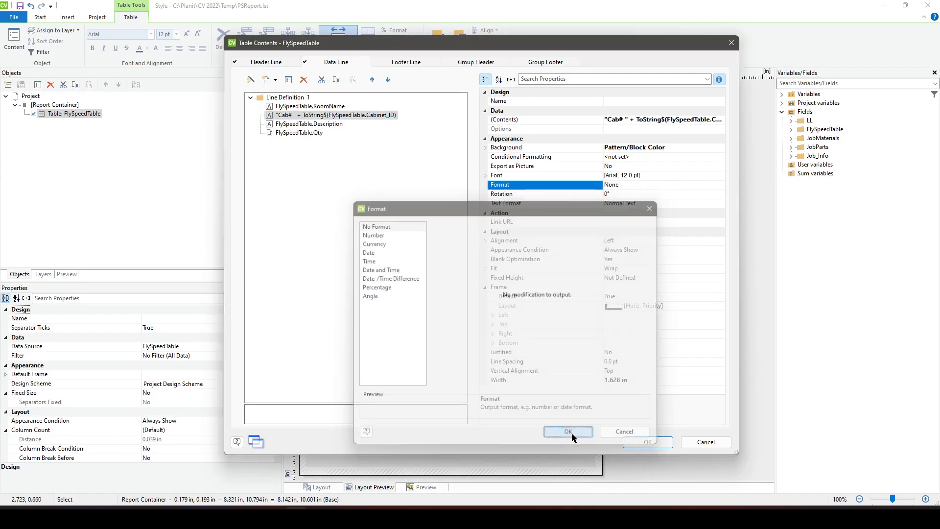
- Wrap the field in Int so the cell's expression reads "Cab# " + ToString$(Int(FlySpeedTable.Cabinet_ID))
double_click(303, 115)
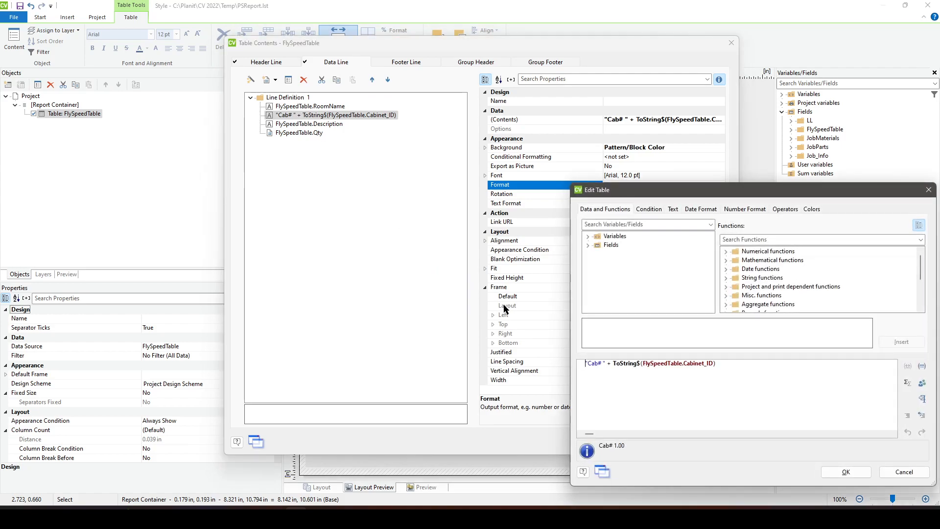
click(643, 363)
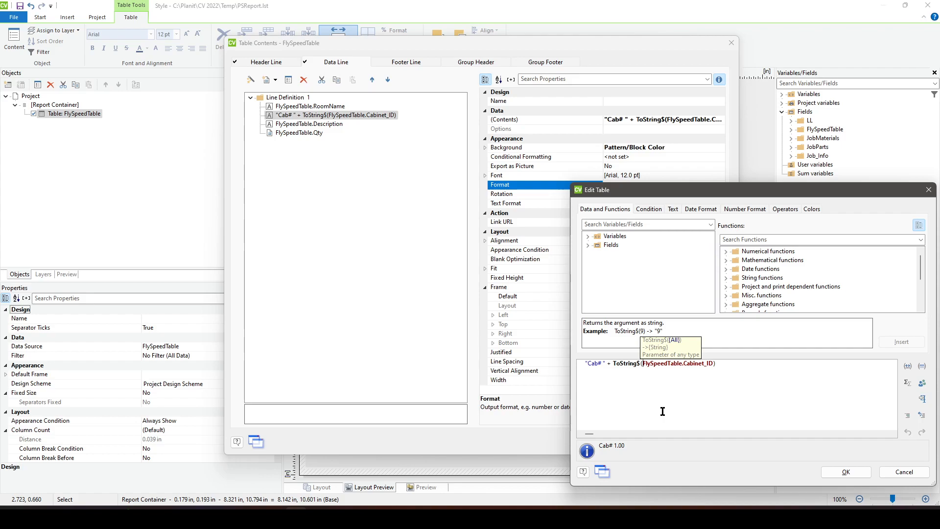
text(Int()
text())
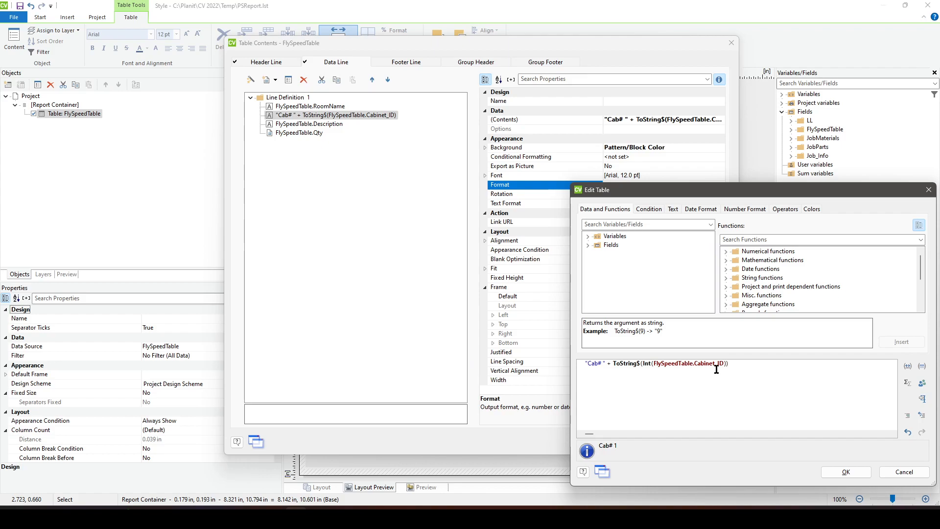
- Try replacing the "Cab# " cell's whole expression with Int(FlySpeedTable.Cabinet_ID)
key(ctrl+a)
key(ctrl+c)
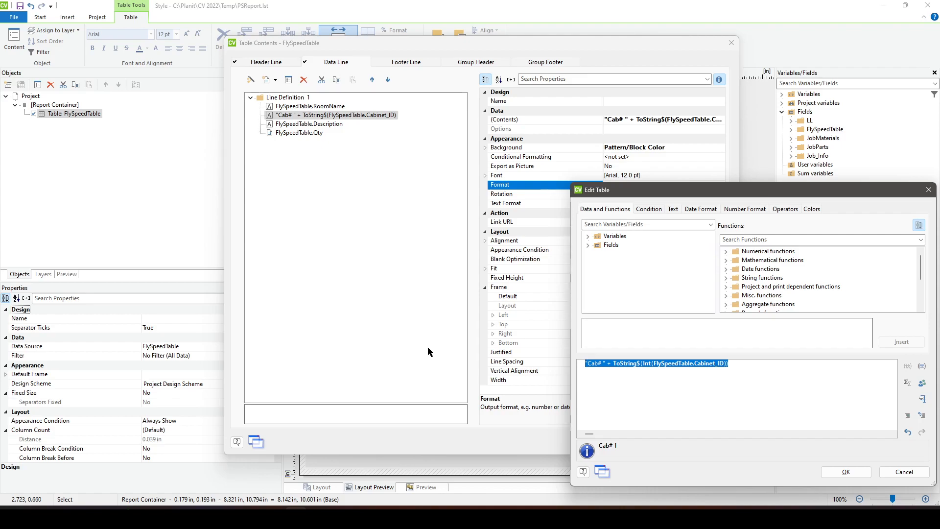
text(F)
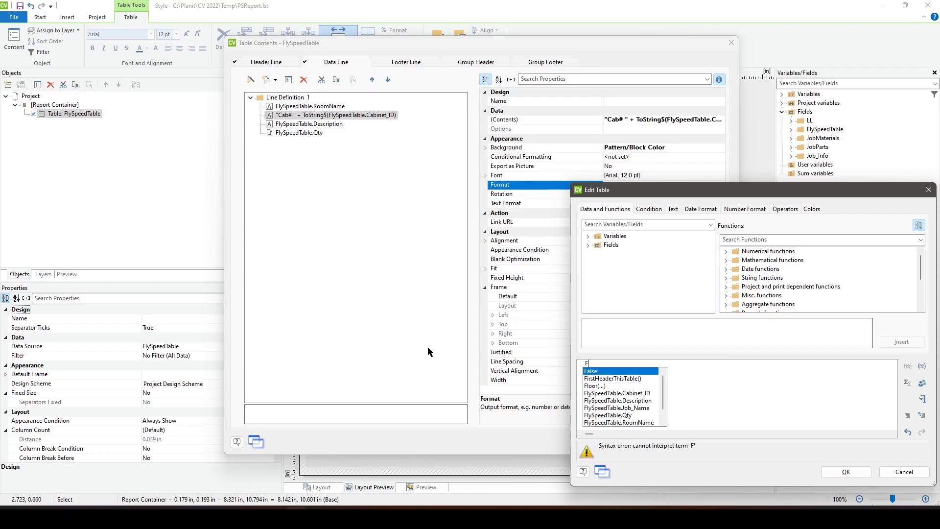
text(lySpeedTable.Cabinet_ID)
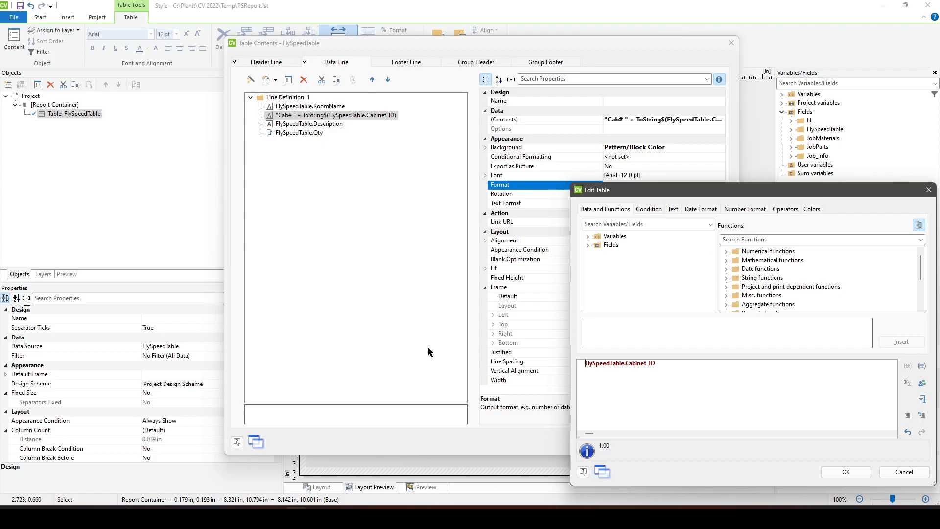
text(Int)
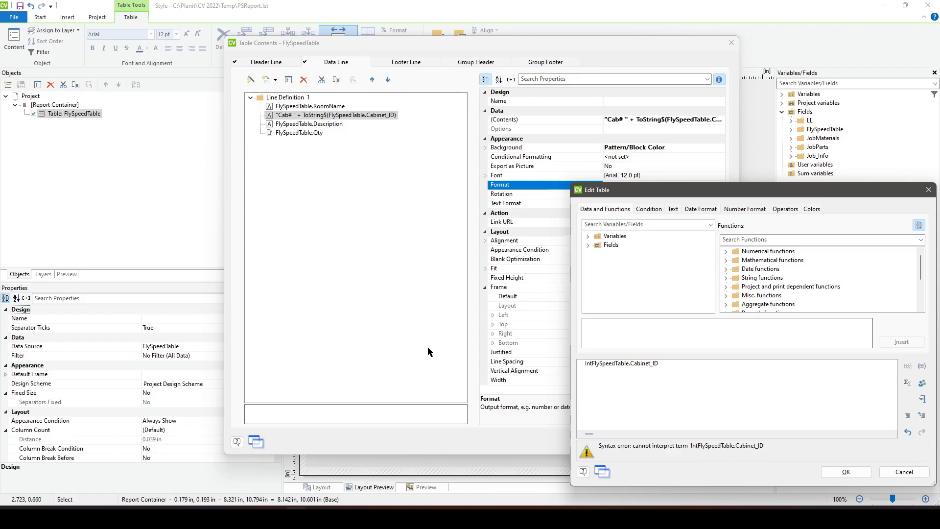
text(()
key(End)
text())
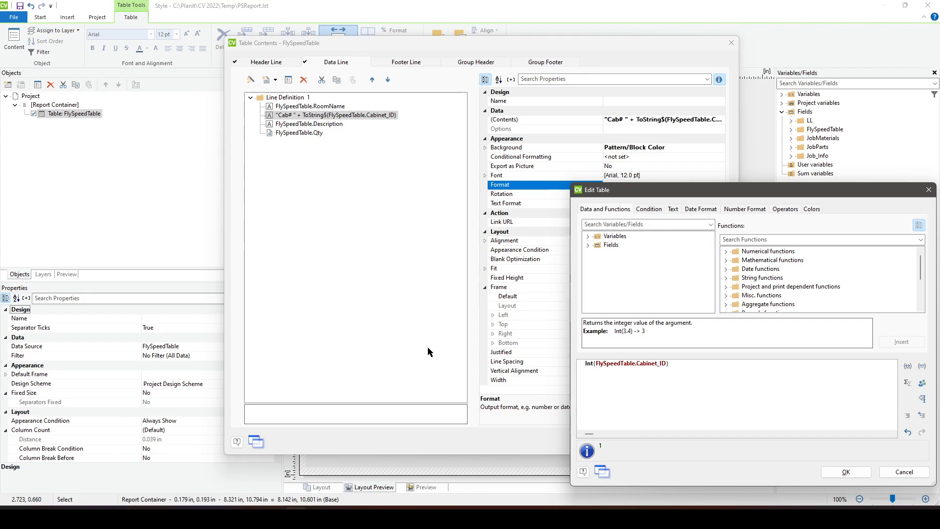
- Look through the list of numerical functions in the expression editor, enlarging the editor to show more of them
click(726, 251)
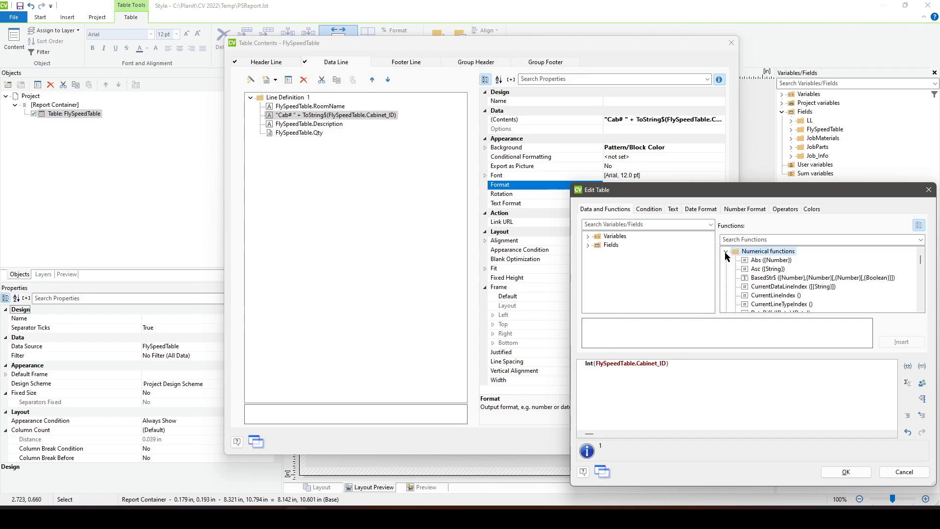
scroll(786, 270, down, 3)
drag(779, 183, 766, 90)
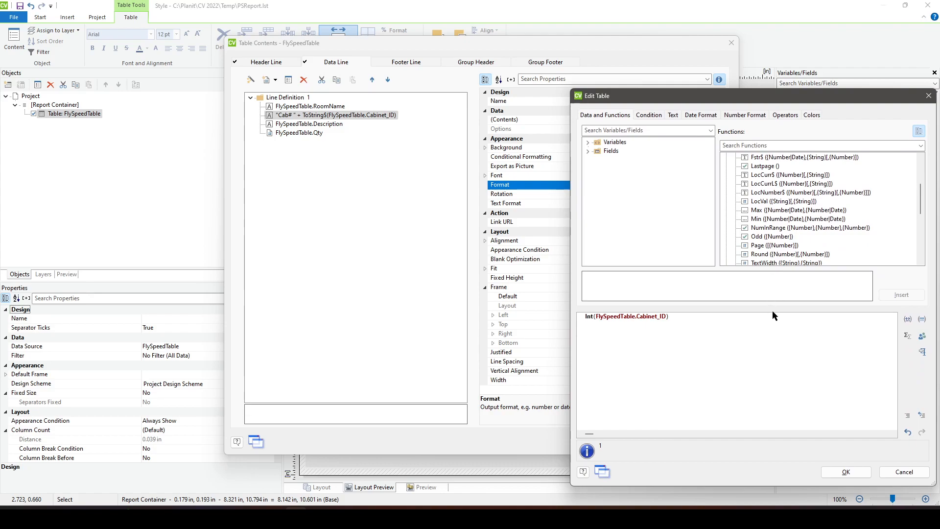
drag(772, 309, 773, 346)
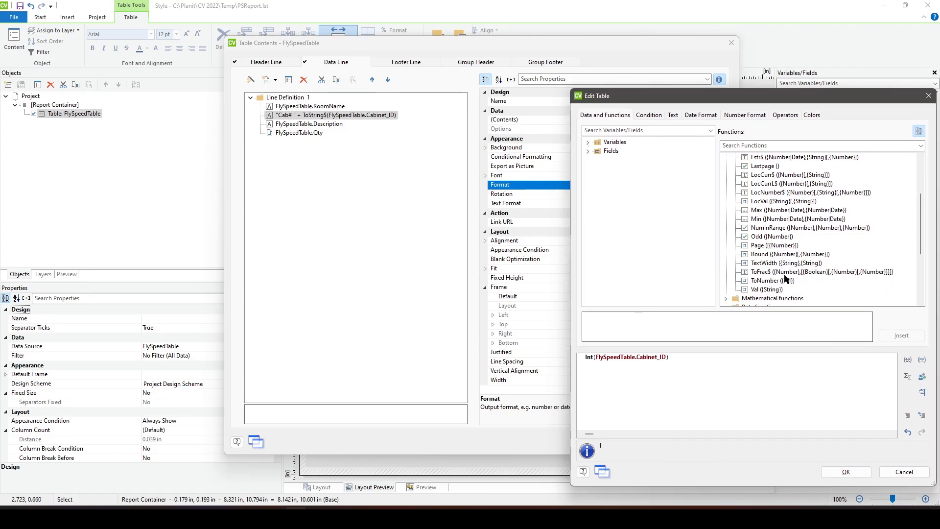
scroll(790, 276, up, 3)
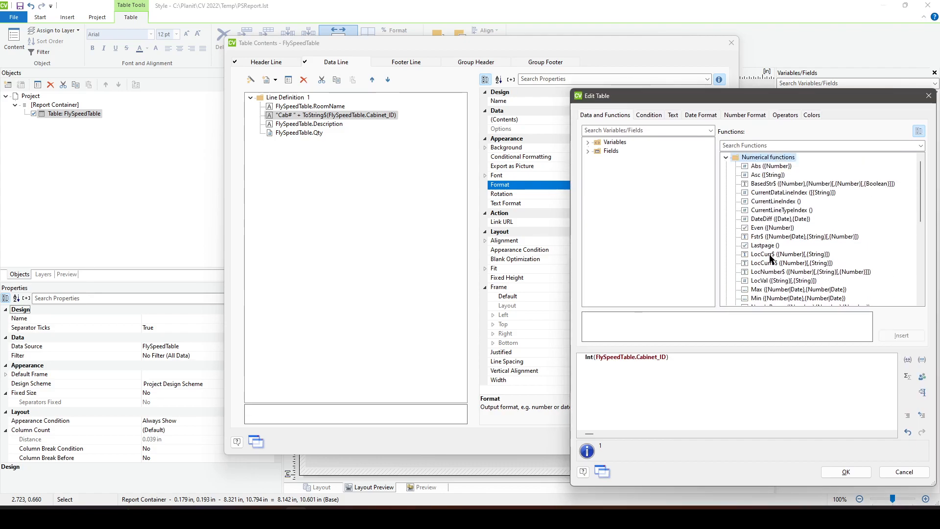
scroll(772, 265, down, 1)
scroll(770, 270, up, 1)
click(726, 157)
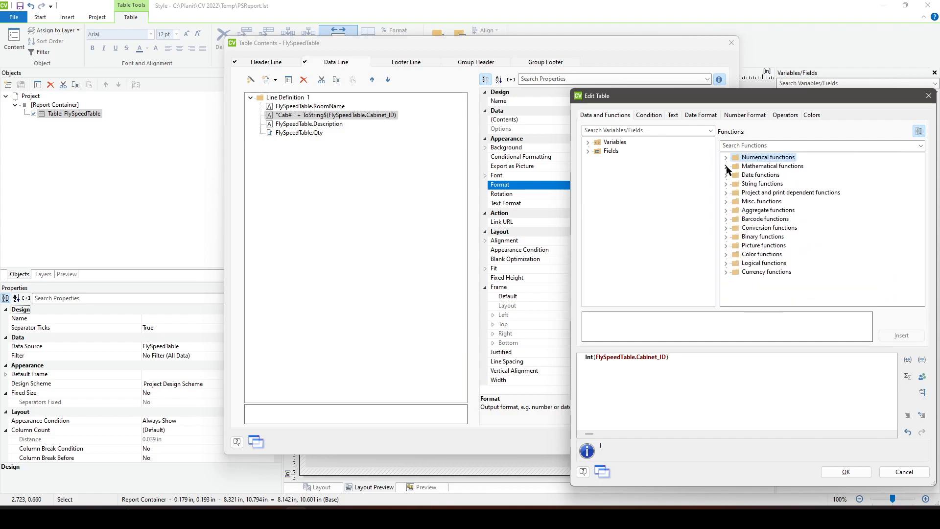
- Browse the mathematical functions and read the description and example of Int
click(726, 166)
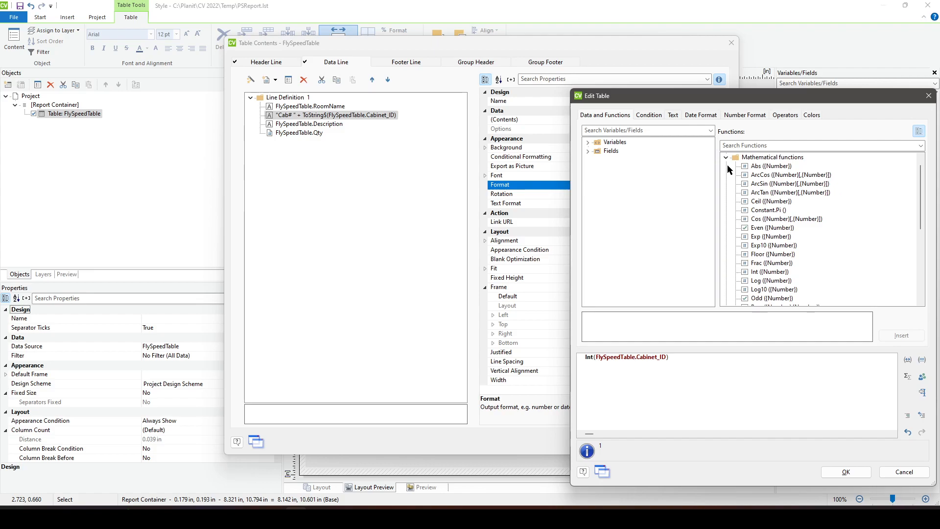
click(763, 159)
click(771, 272)
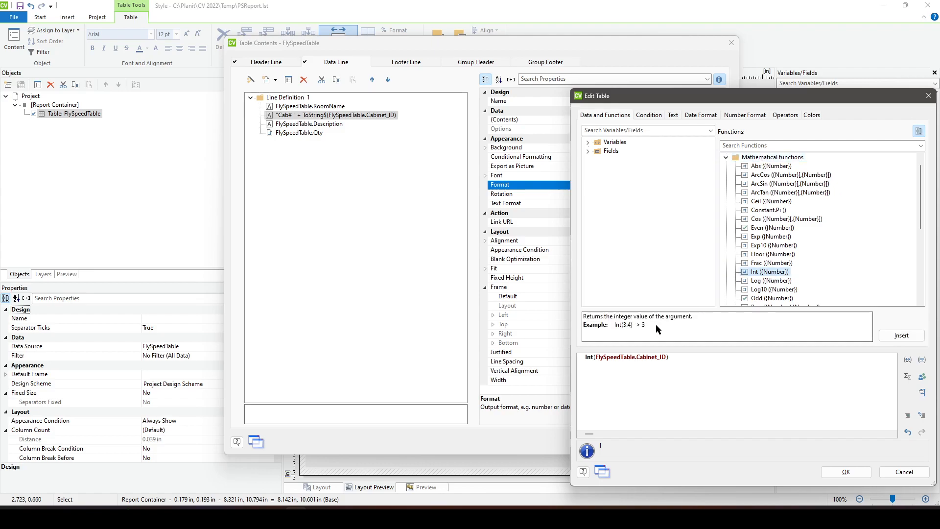
click(771, 184)
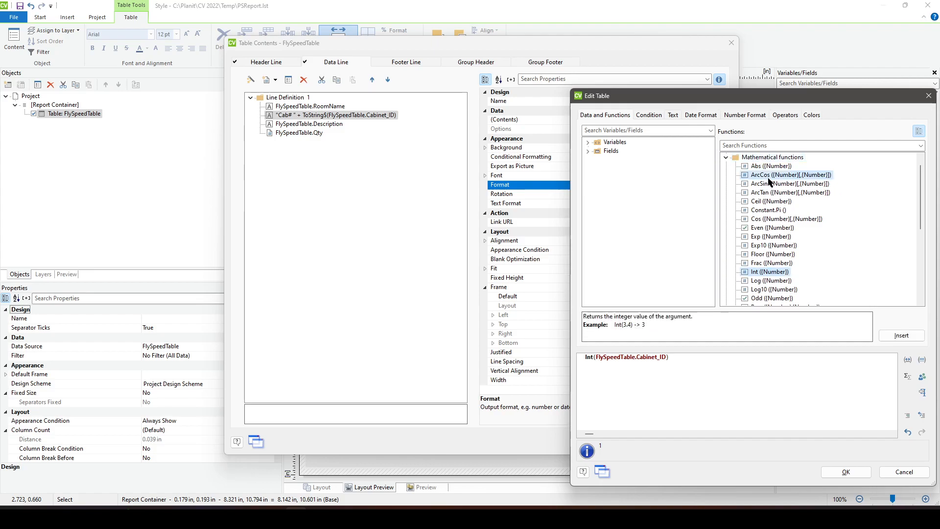
scroll(775, 225, down, 6)
scroll(776, 235, up, 3)
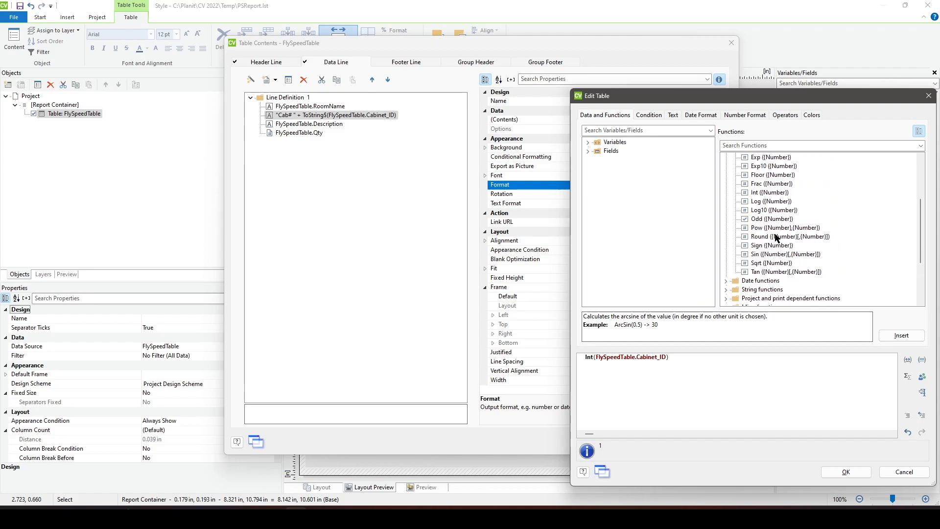
click(775, 212)
scroll(774, 213, up, 4)
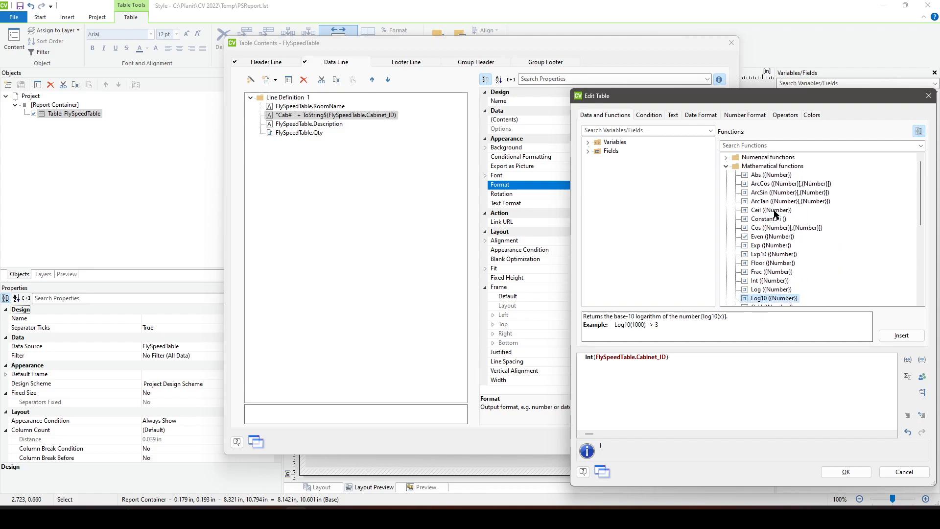
click(725, 167)
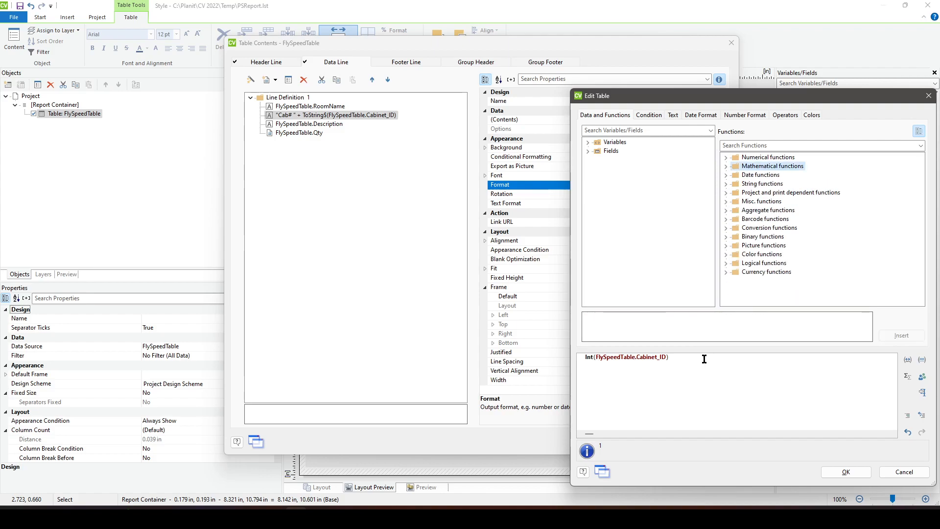
- Restore the cell's expression to "Cab# " + ToString$(Int(FlySpeedTable.Cabinet_ID)) and accept the table contents
drag(704, 360, 426, 346)
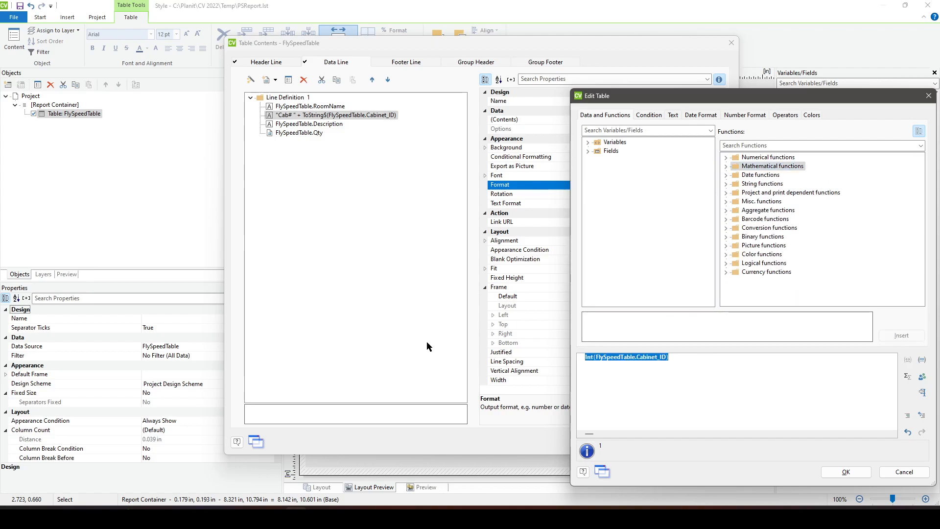
key(ctrl+v)
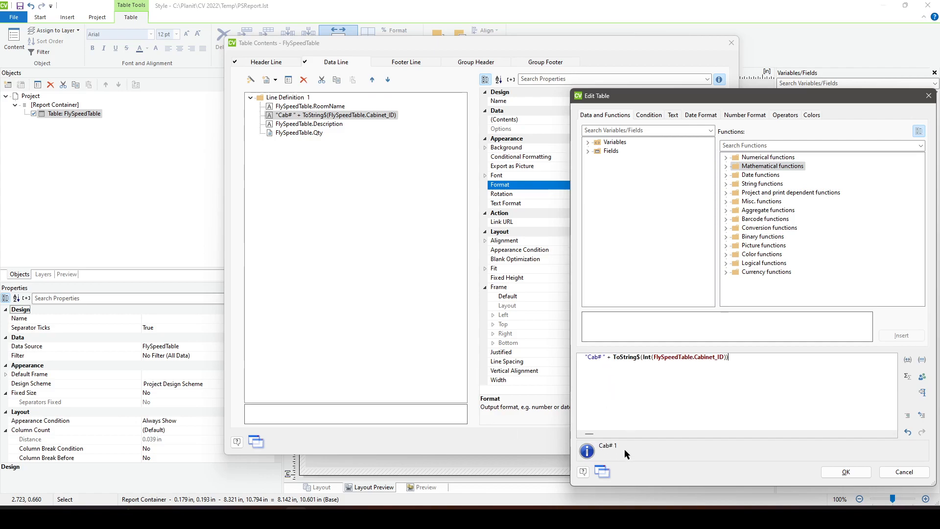
click(842, 472)
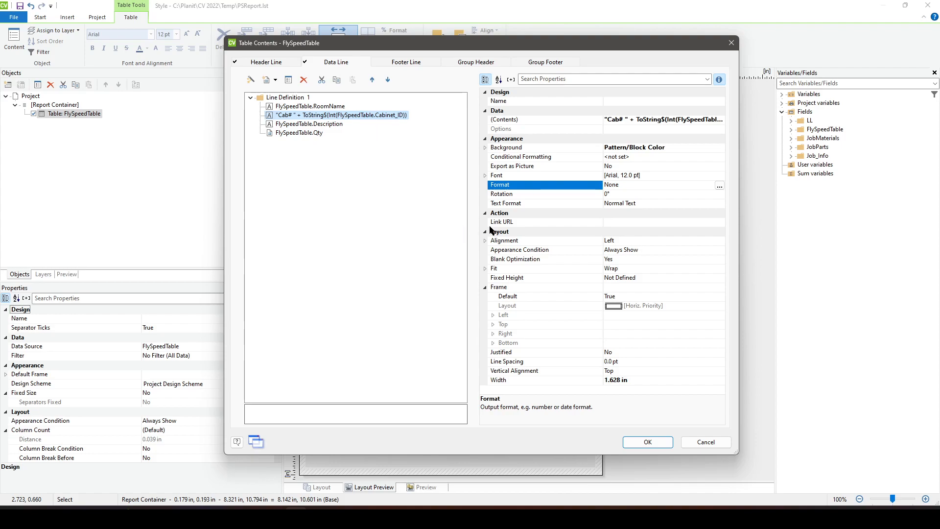
click(651, 442)
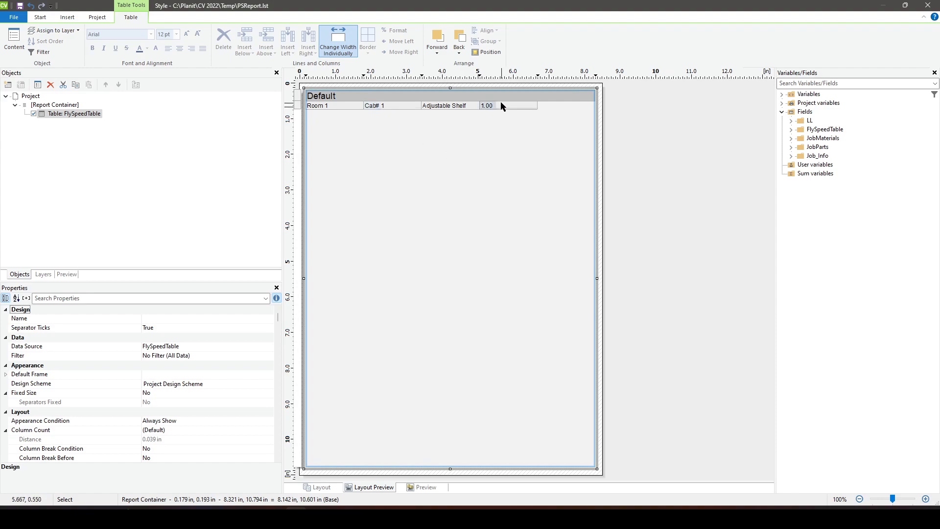
- Wrap the quantity cell's field in Int so the data line expression reads Int(FlySpeedTable.Qty)
double_click(515, 105)
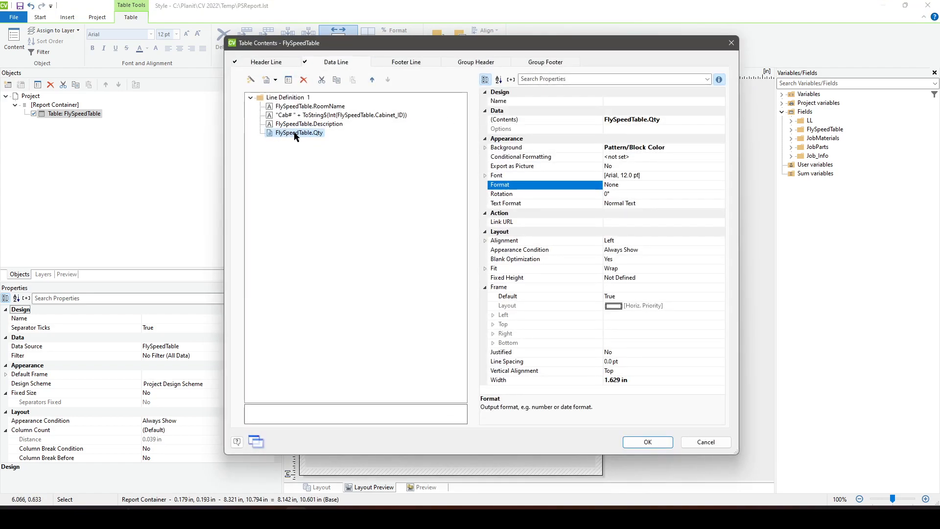
double_click(297, 133)
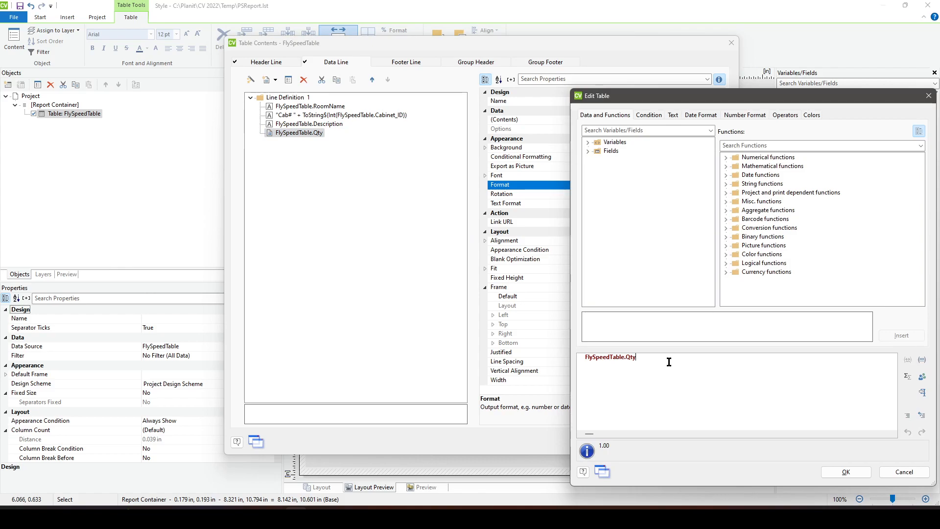
text(Int()
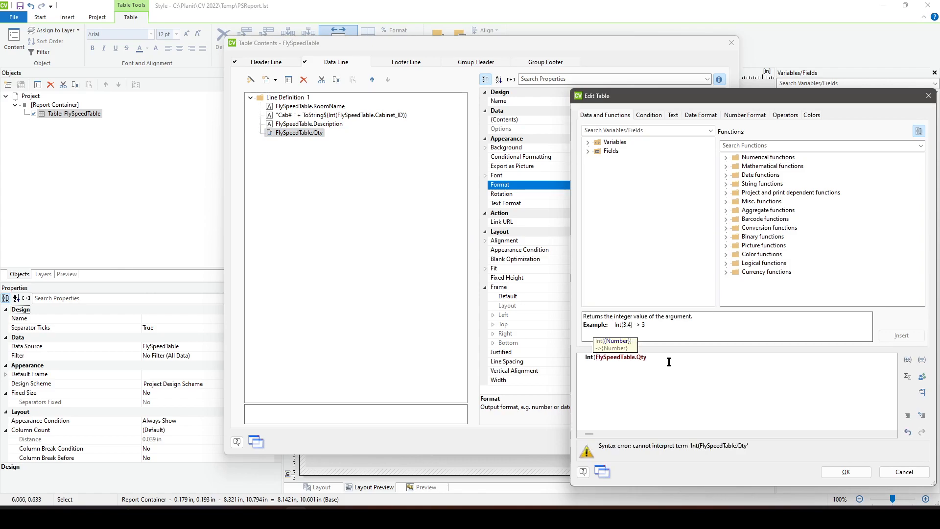
key(End)
text())
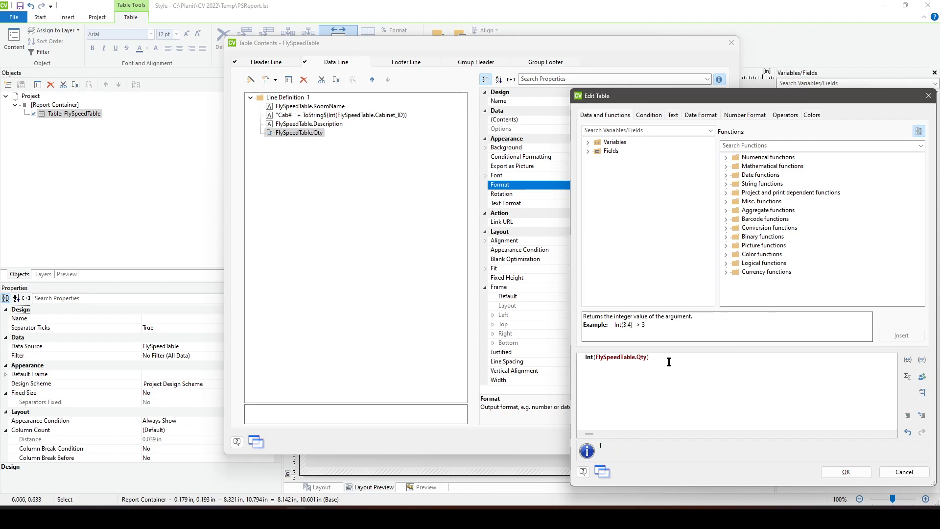
- Prefix the quantity cell's expression with "Quantity: " + ahead of the Int function
key(Home)
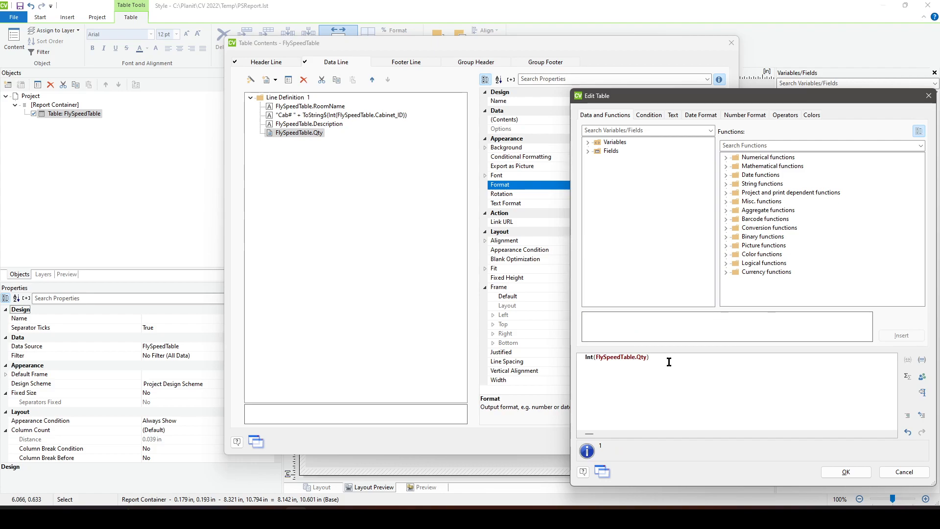
text("Qutnit)
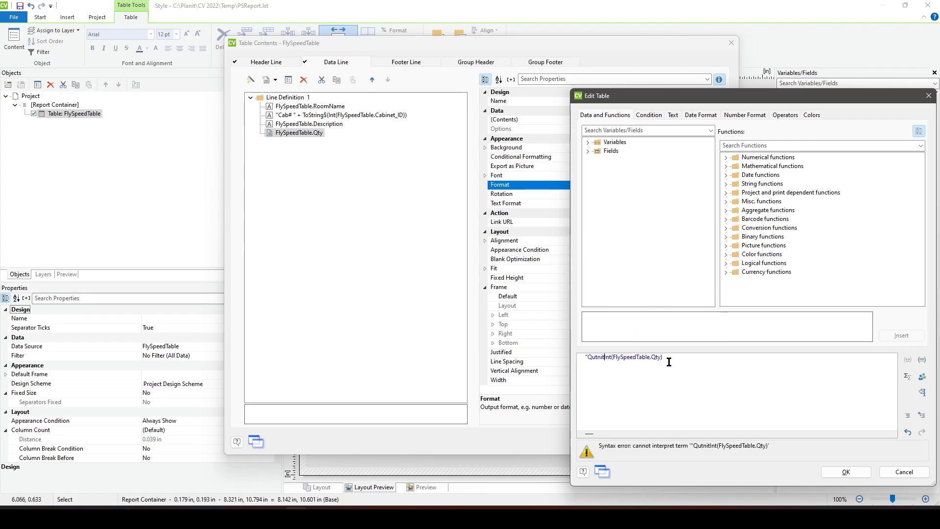
key(BackSpace)
key(BackSpace)
text(antity:)
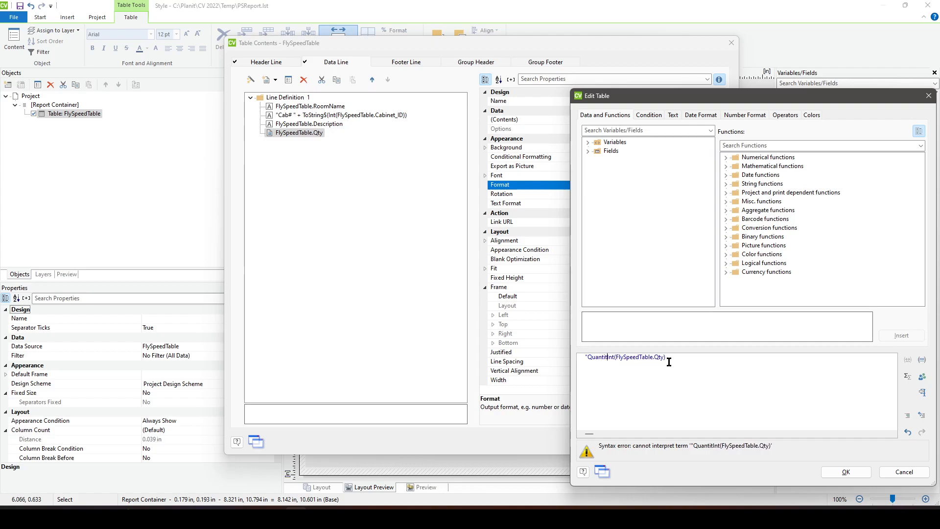
text( " +)
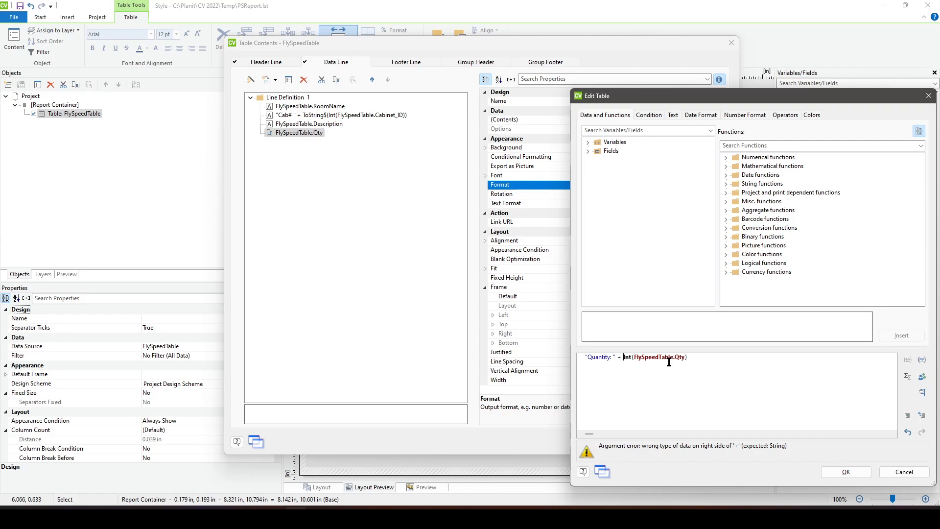
- Complete the quantity expression as "Quantity: " + ToString$(Int(FlySpeedTable.Qty)) and accept the table contents
text(ToString$()
key(End)
text())
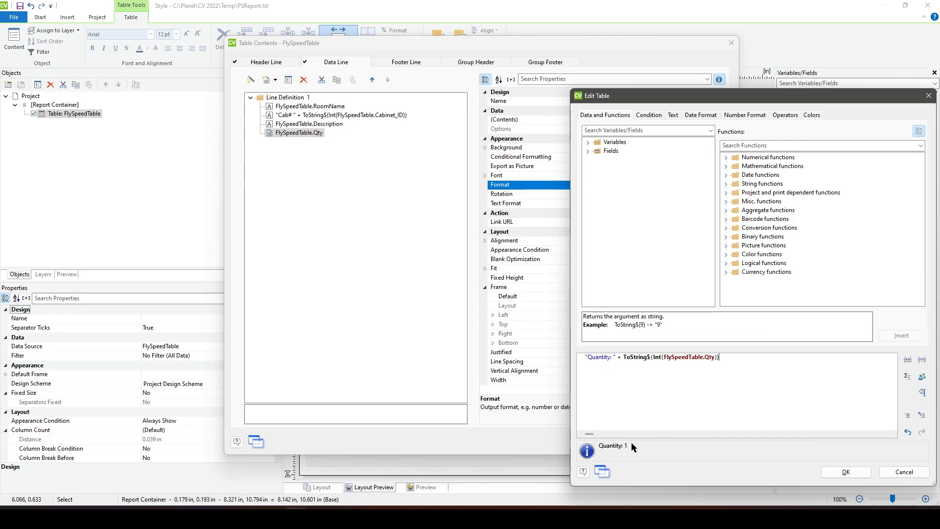
click(823, 470)
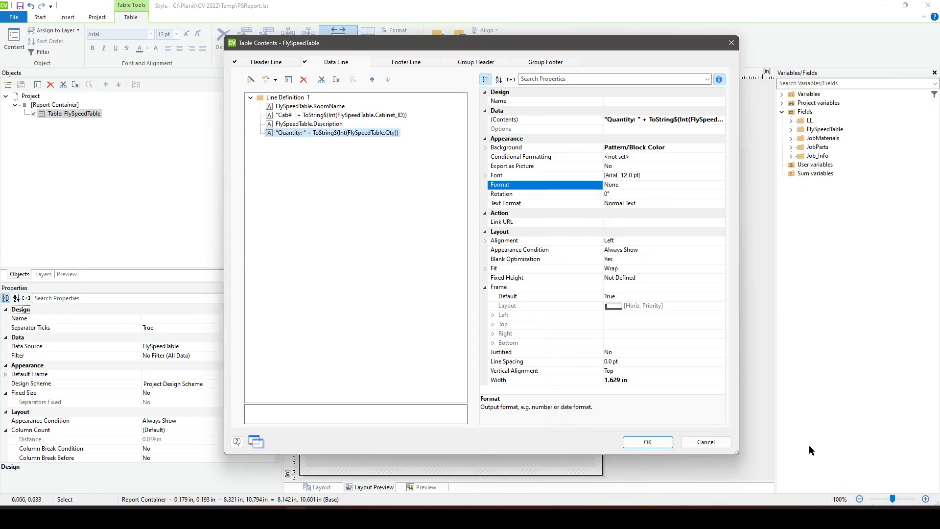
click(647, 442)
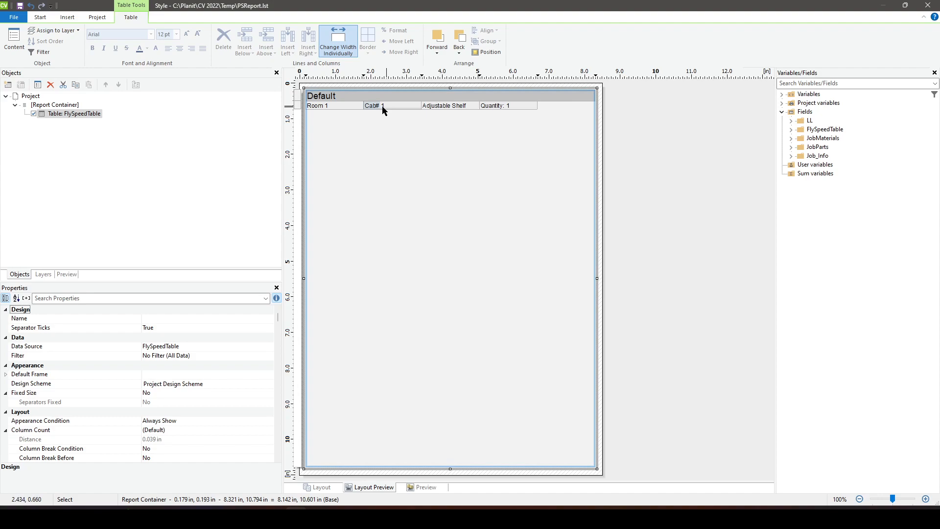
- Start a group header for the FlySpeedTable table from an empty line definition
double_click(84, 115)
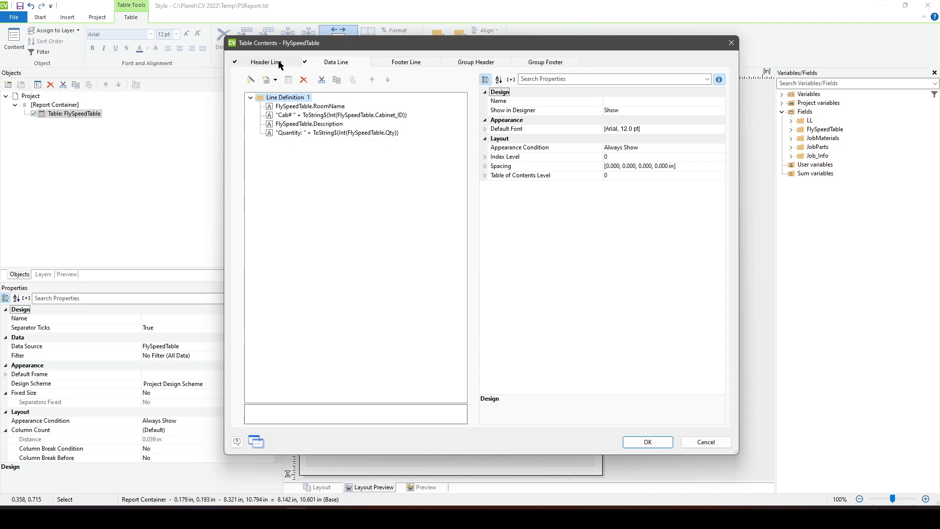
drag(504, 47, 535, 196)
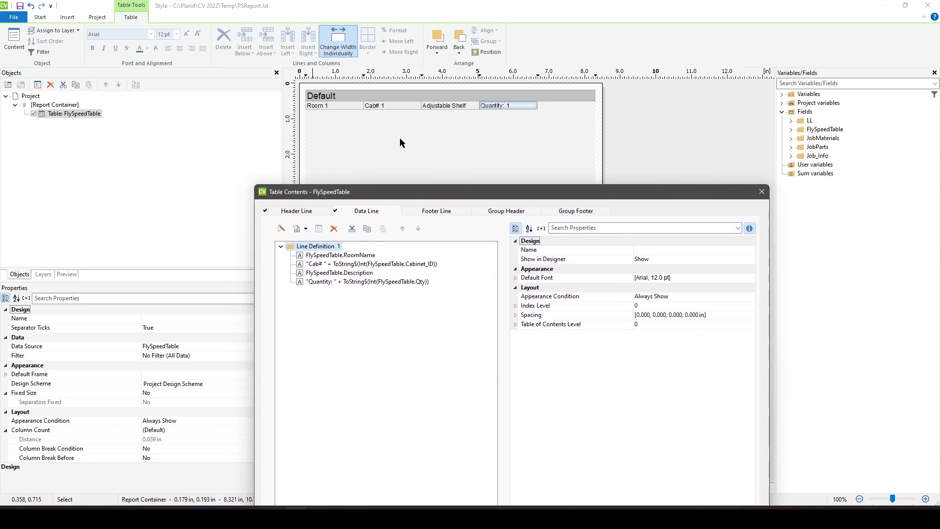
click(516, 216)
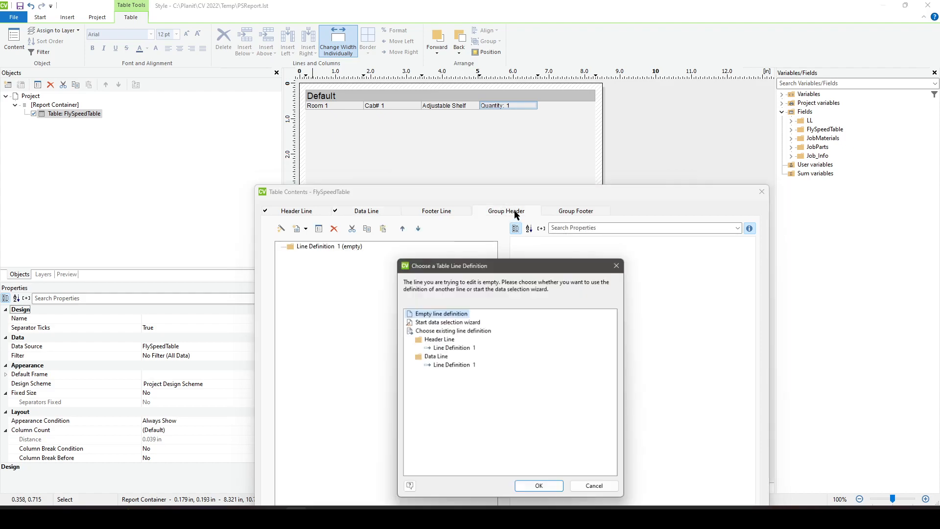
click(538, 489)
- Set the group header line's Group By property to FlySpeedTable.Cabinet_ID
drag(544, 185, 553, 128)
click(534, 248)
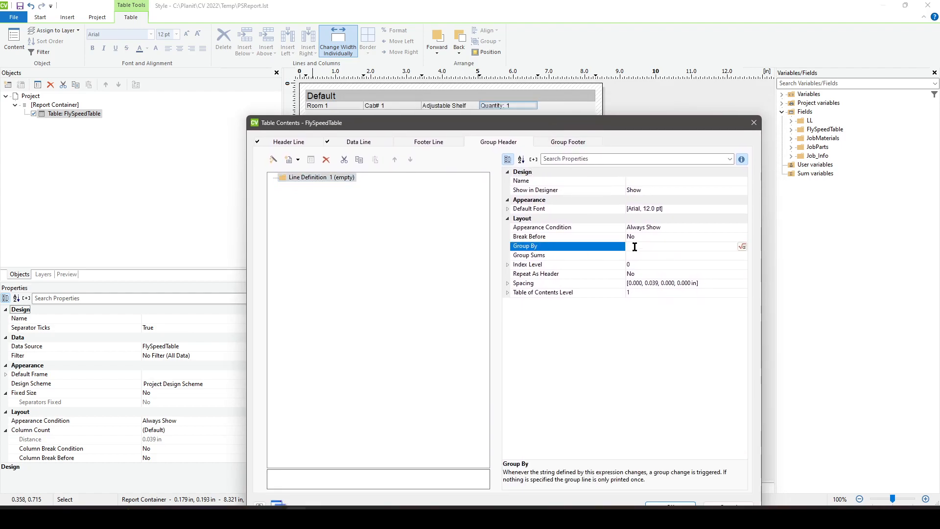
text(FlySpeedTable.Cabinet_ID)
- Clear the Group By formula in the expression editor, re-enter FlySpeedTable.Cabinet_ID and accept it
click(742, 247)
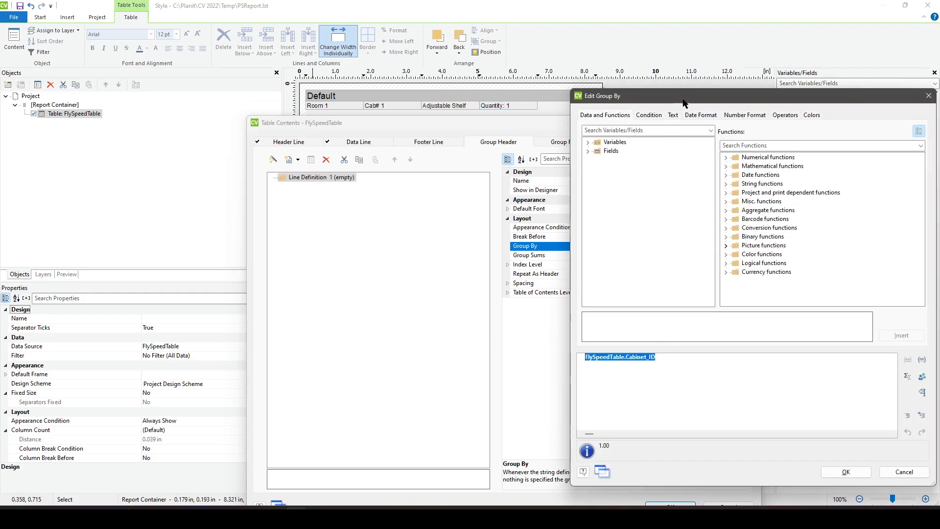
drag(681, 107, 92, 117)
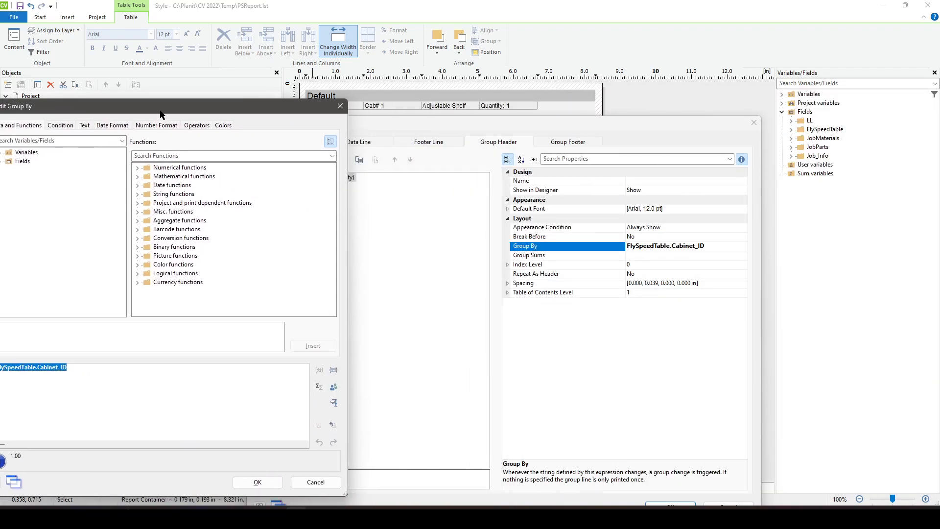
drag(161, 115, 309, 79)
key(Delete)
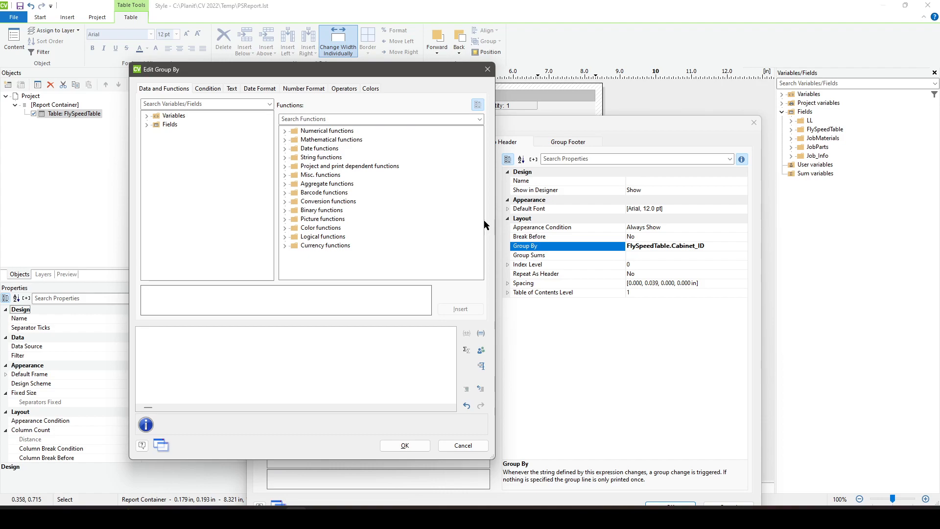
text(FlyS)
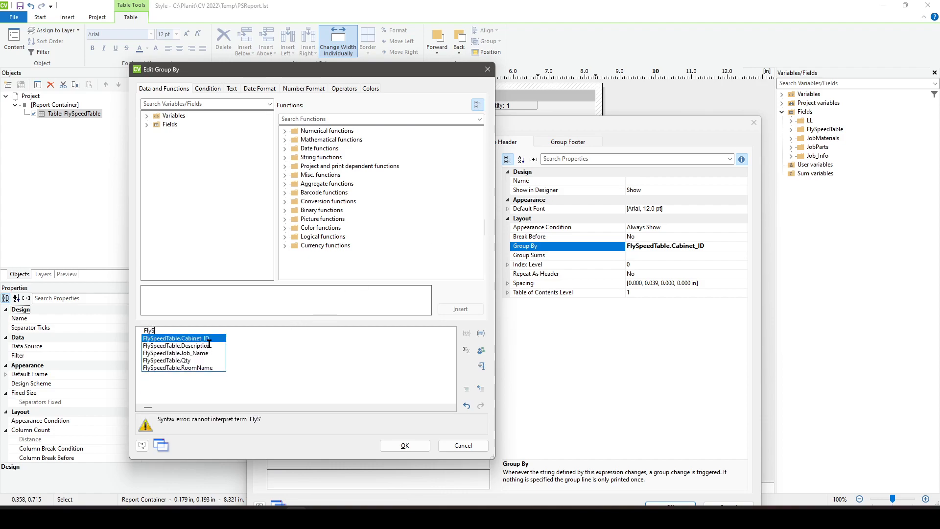
text(peedTable)
text(.Cabin)
text(et)
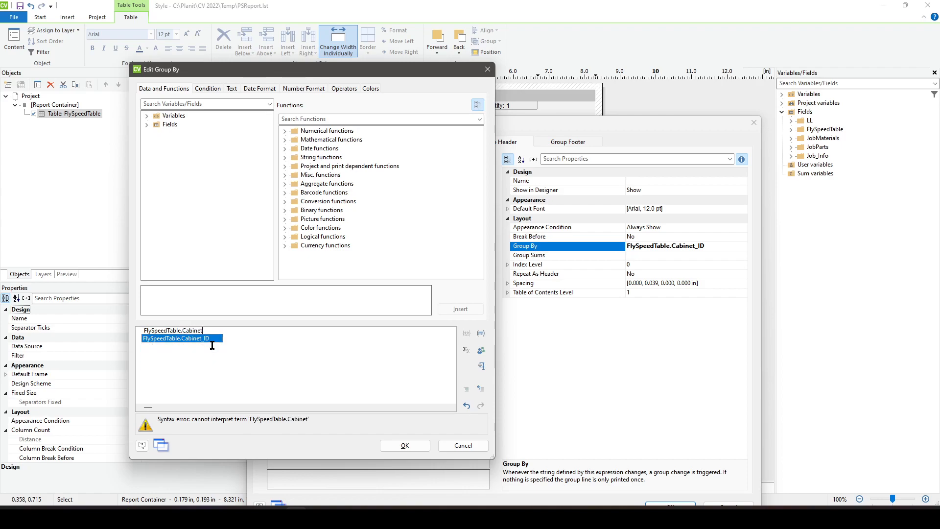
text(_ID)
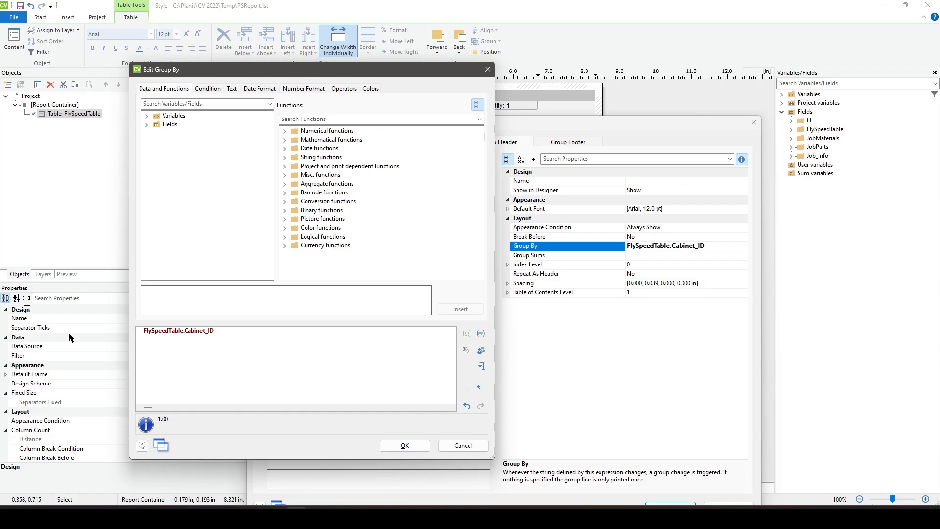
drag(220, 334, 127, 331)
click(166, 338)
click(387, 445)
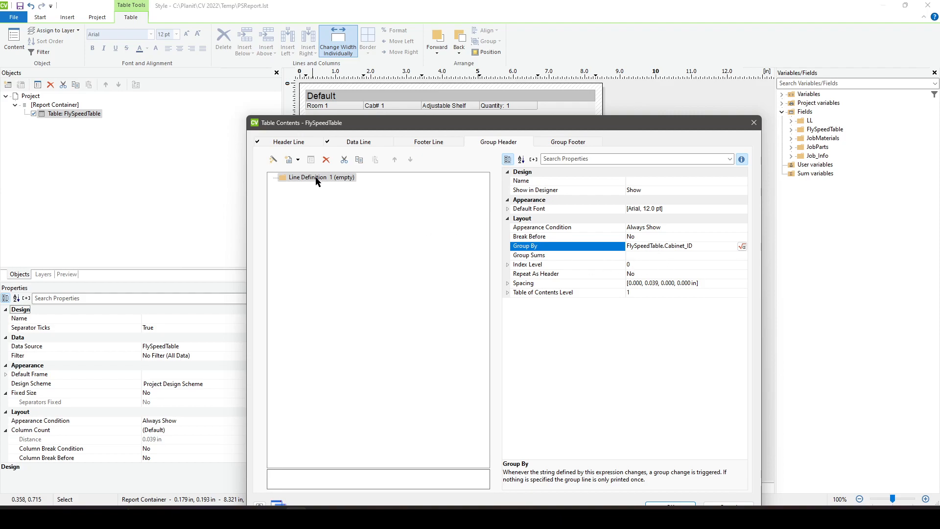
- Add a cell containing FlySpeedTable.Cabinet_ID to the empty group header line definition
click(288, 160)
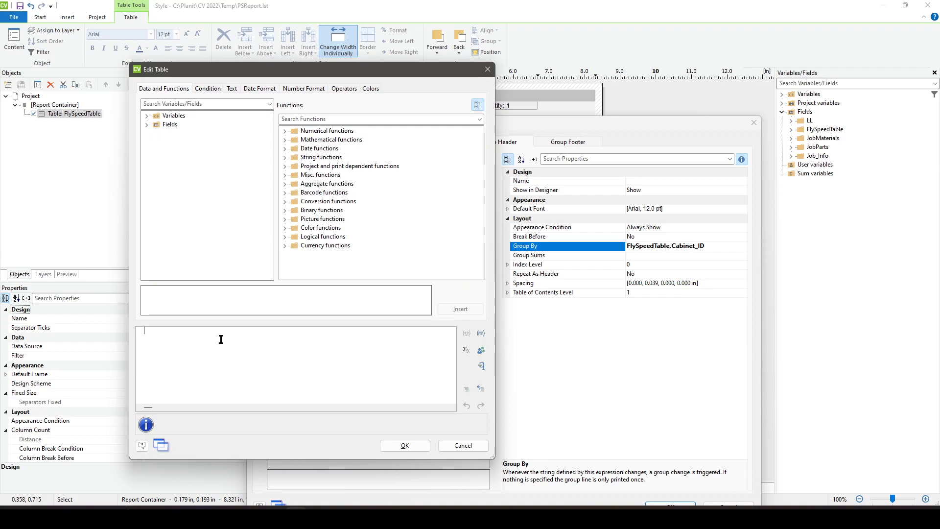
text(FlySp)
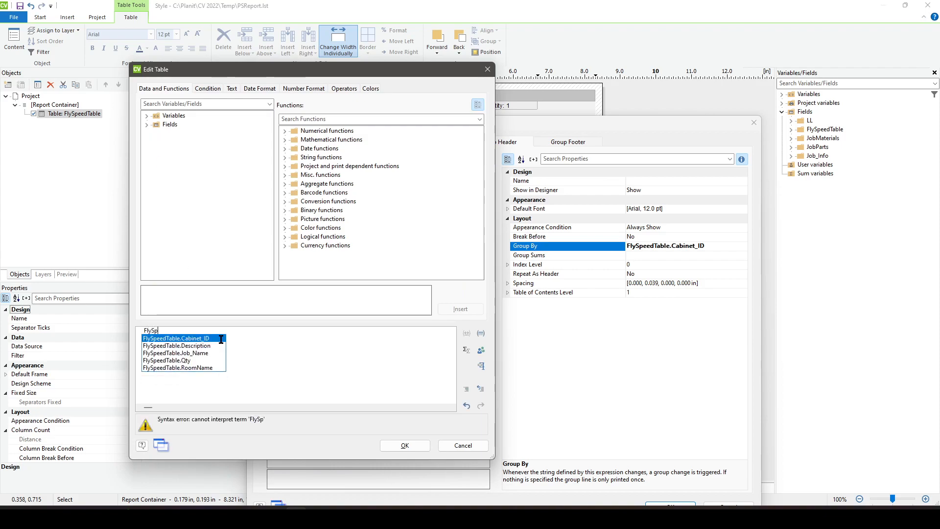
text(eedTable.Cabinet_ID)
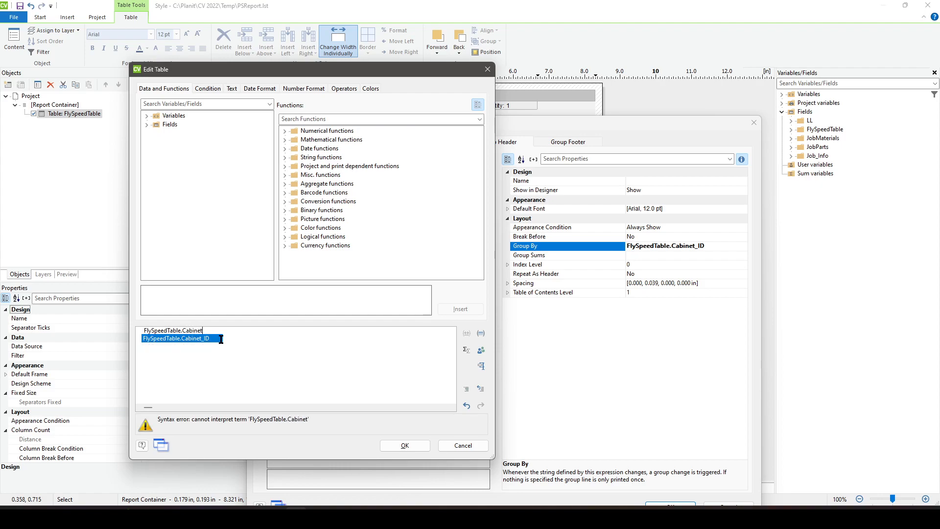
key(Return)
click(406, 445)
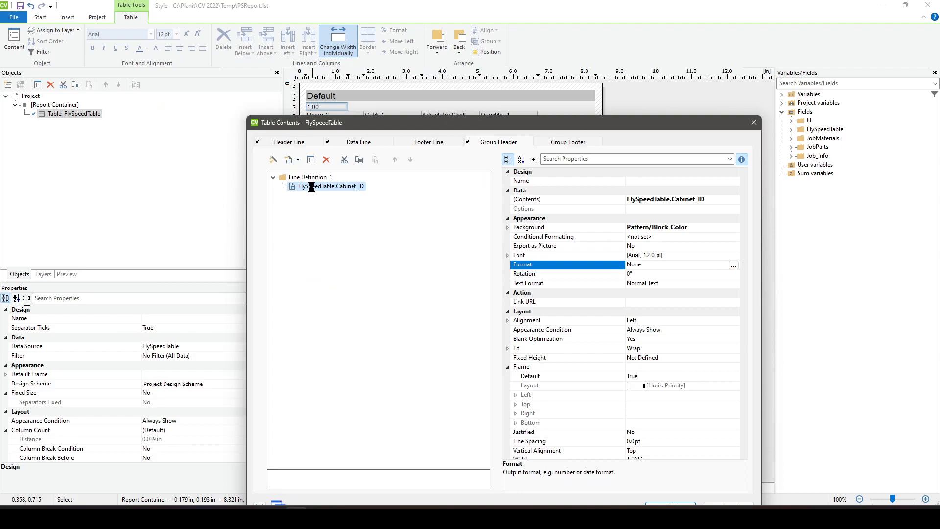
- Change the group header cell's expression to "Cab# " + ToString$(FlySpeedTable.Cabinet_ID) and accept the table contents
double_click(309, 187)
text("Cab#)
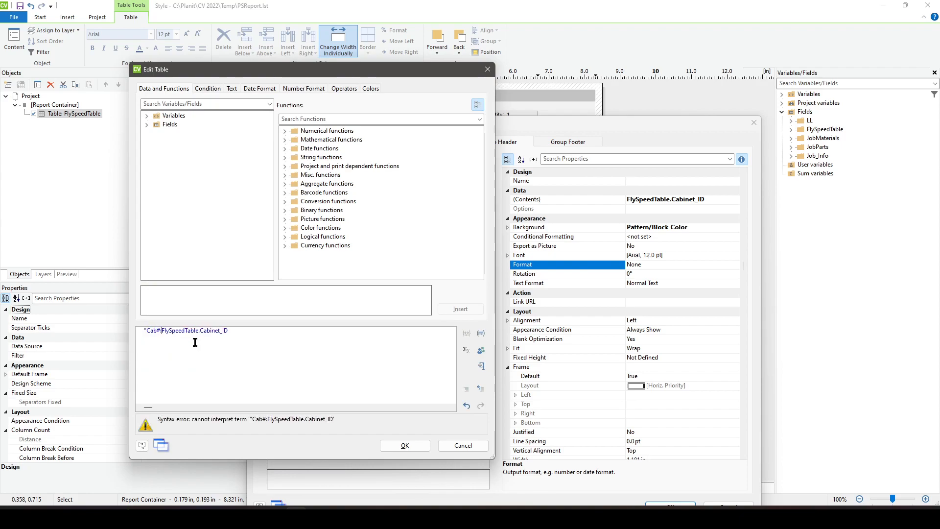
text( " + ToString#)
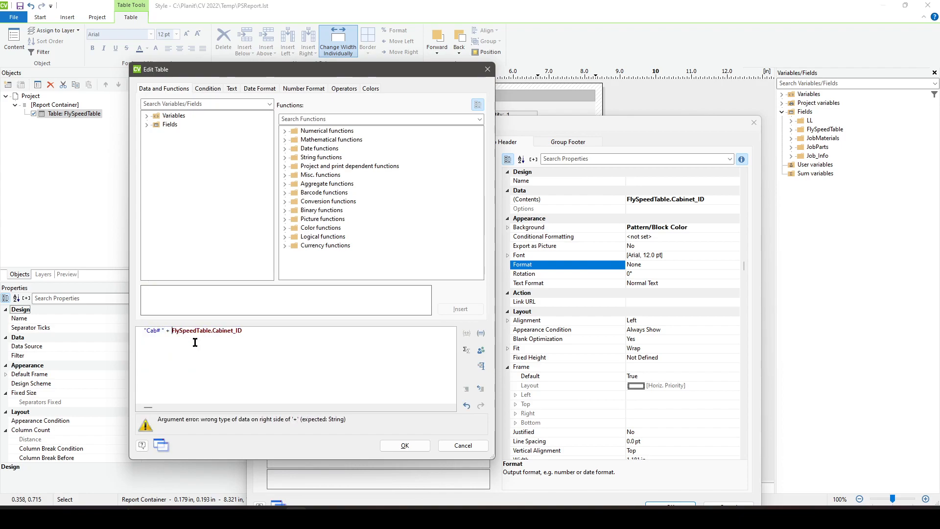
key(BackSpace)
text($()
text())
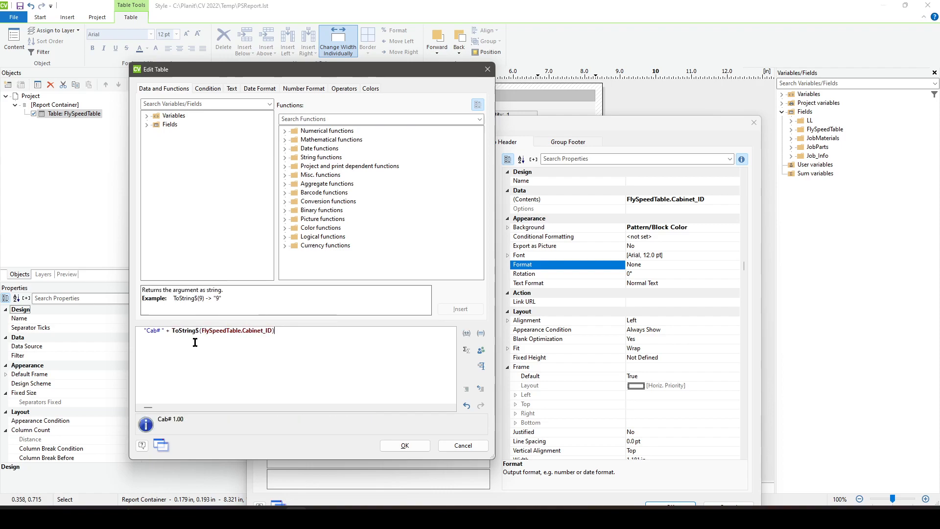
click(399, 445)
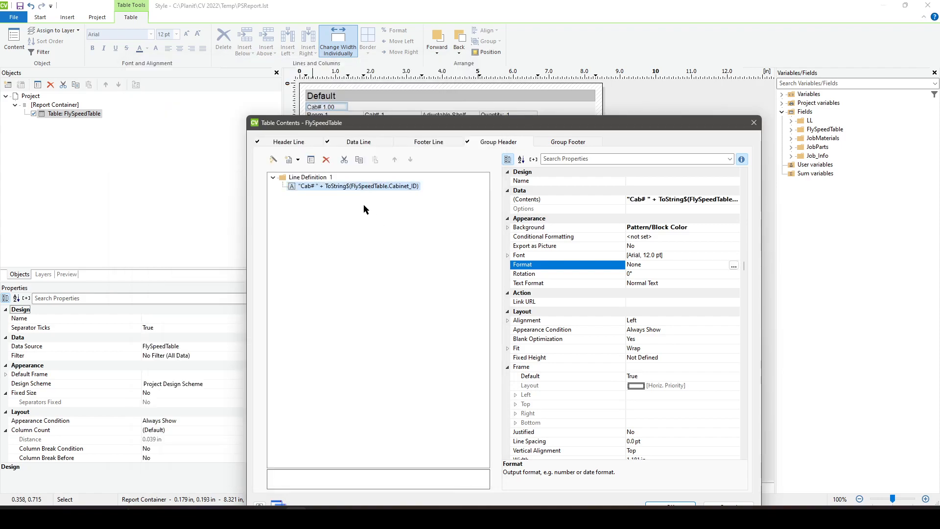
click(686, 506)
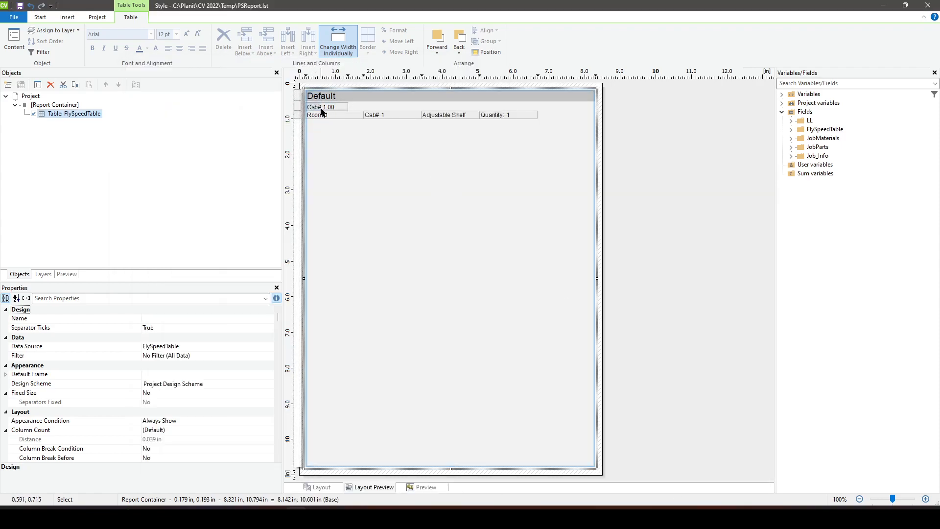
- Wrap the group header's cabinet field in Int, giving "Cab# " + ToString$(Int(FlySpeedTable.Cabinet_ID)), and accept the table contents
double_click(329, 111)
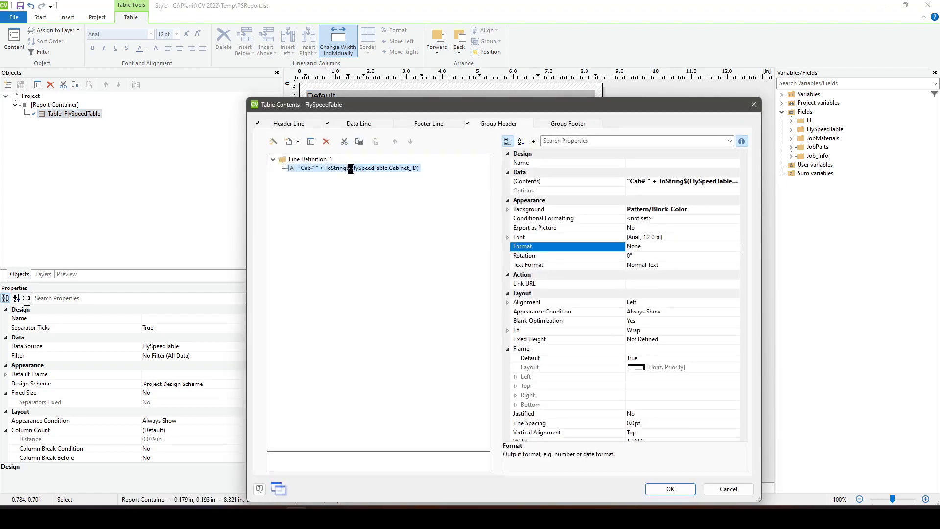
double_click(351, 211)
click(200, 331)
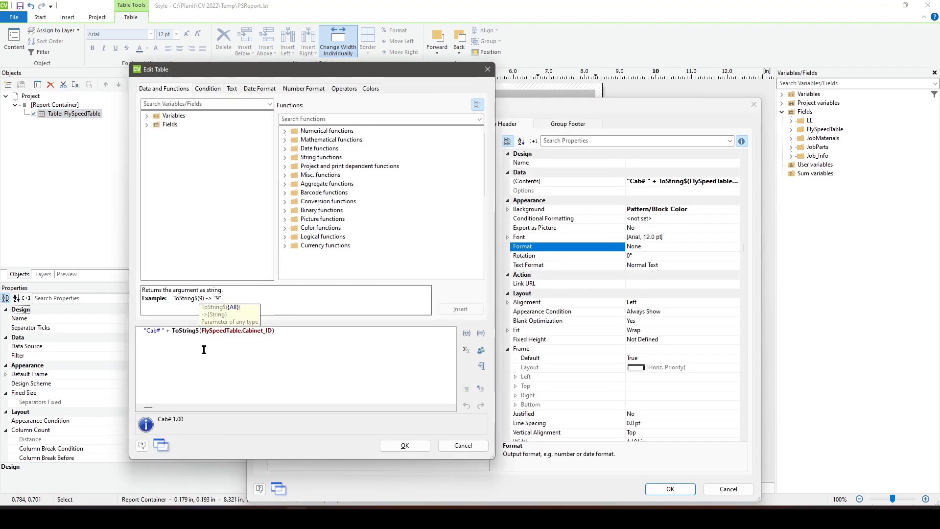
text(Int()
key(End)
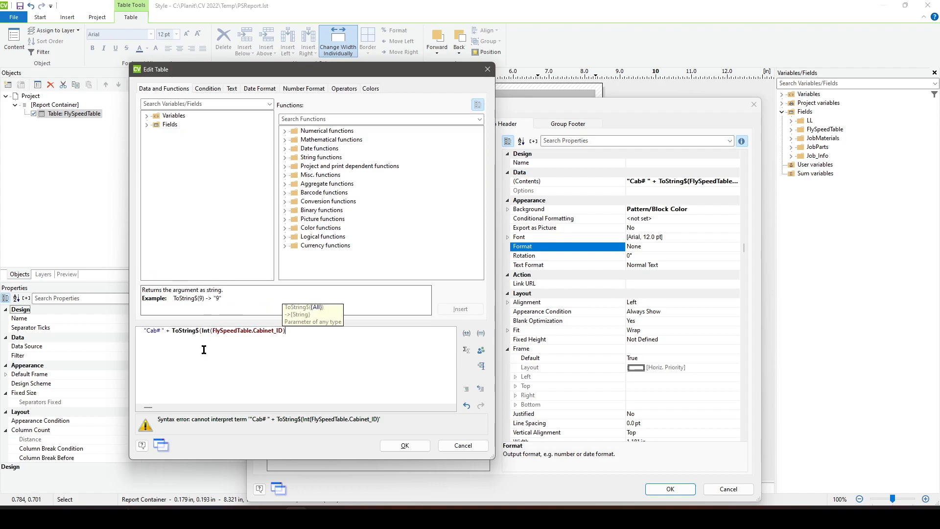
text())
click(404, 445)
click(670, 488)
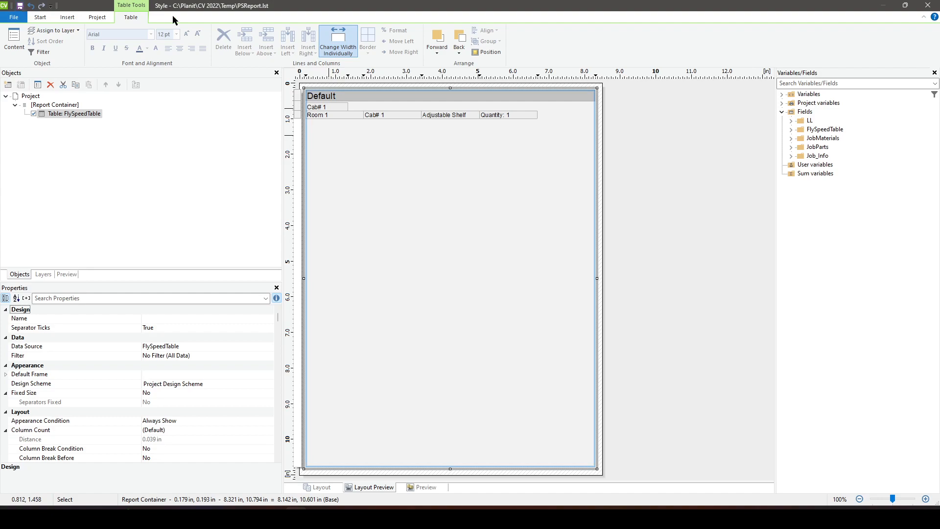
- Close the report designer, display the Test Reports group and examine the cabinet grouping across the FlySpeed Demo pages
click(928, 6)
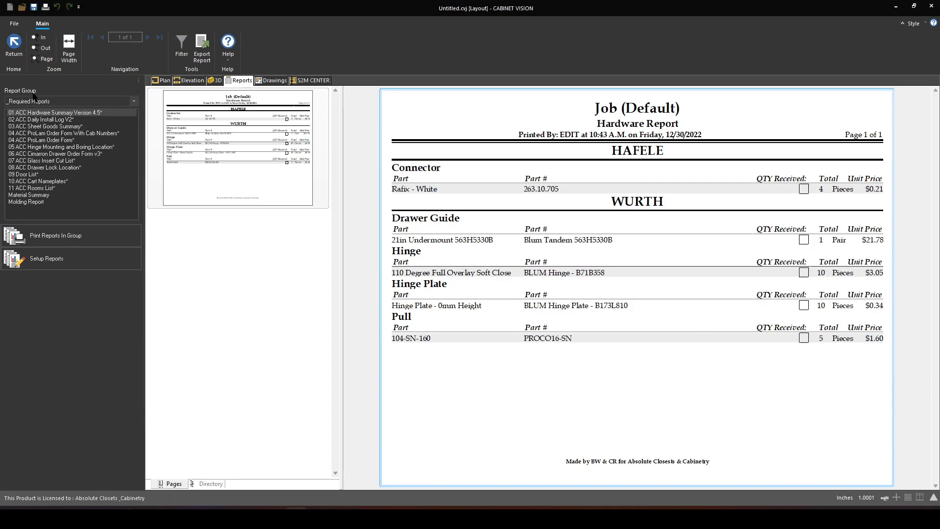
click(38, 102)
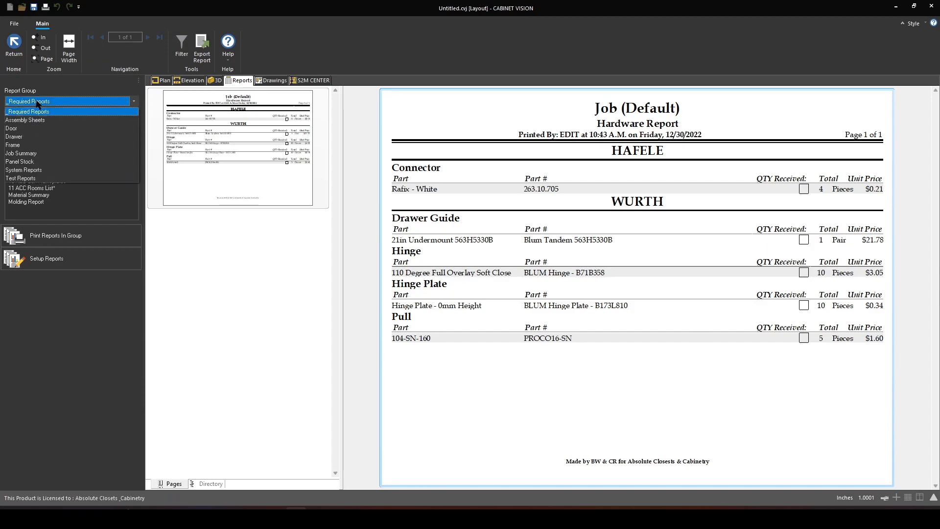
click(40, 179)
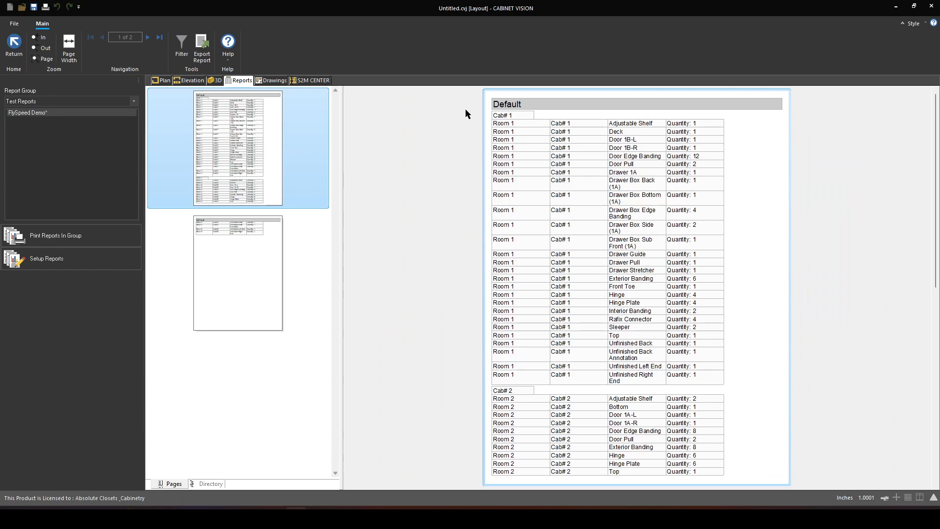
click(509, 117)
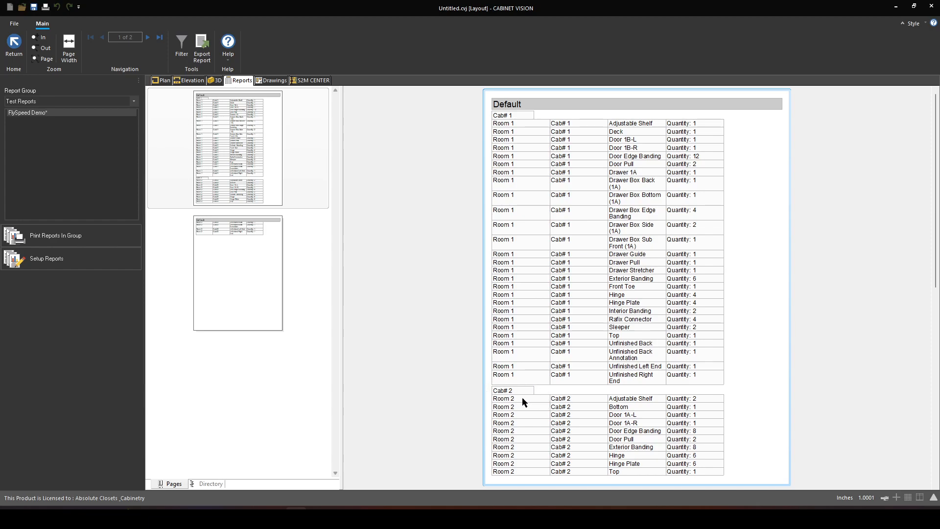
scroll(601, 345, down, 5)
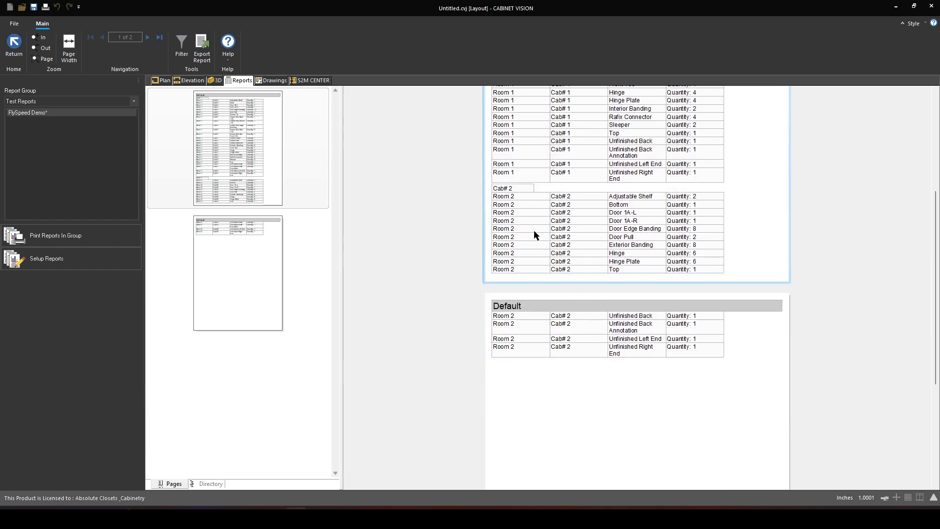
scroll(542, 269, up, 5)
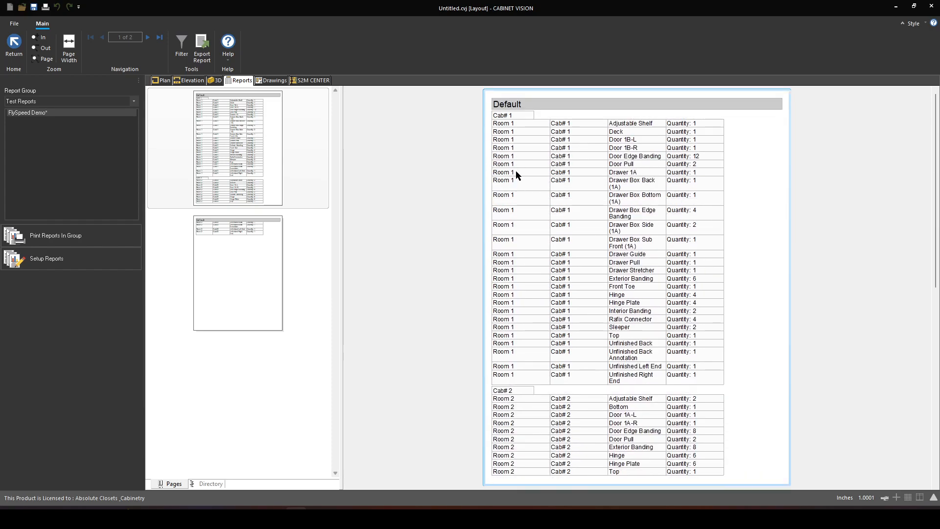
scroll(516, 176, down, 3)
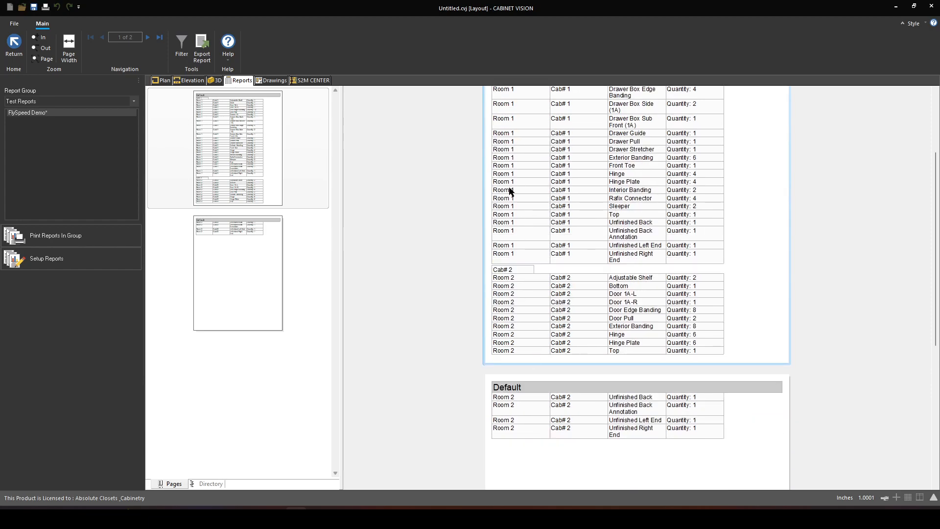
scroll(516, 271, up, 3)
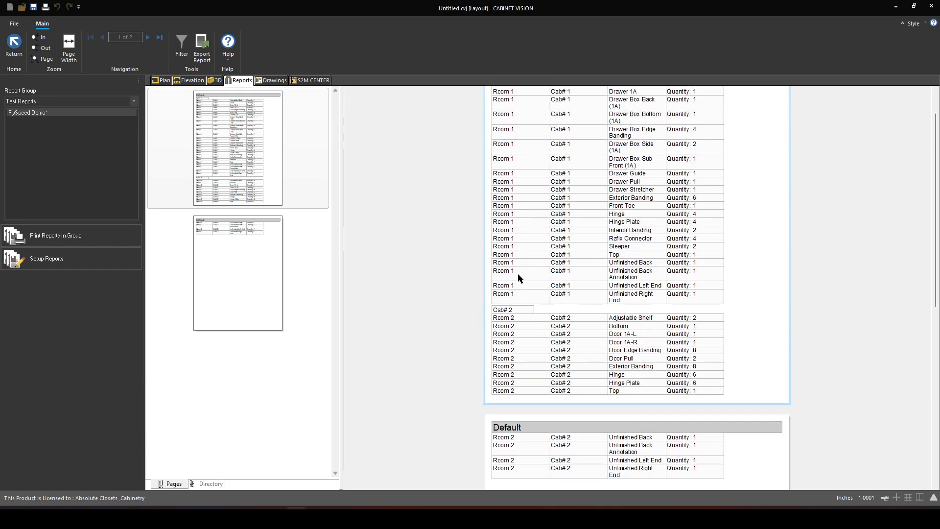
- In the Room 1 elevation, duplicate the drawer-over-pair-doors base cabinet and place the copy on the Wall 1 - Front wall
click(189, 80)
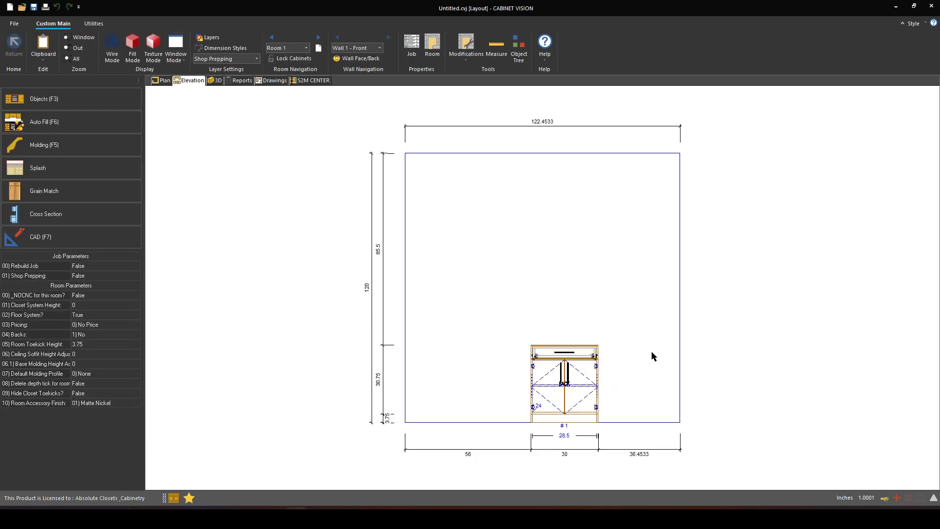
right_click(585, 377)
click(581, 212)
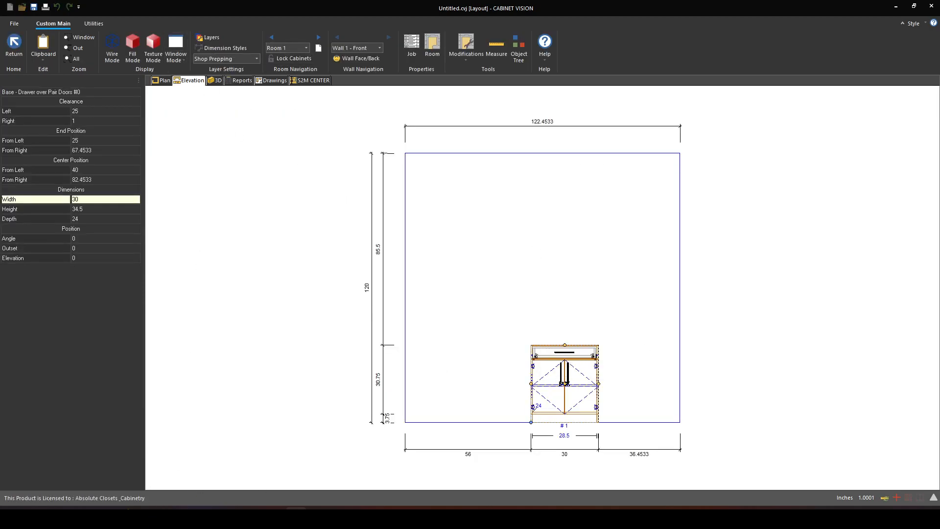
click(289, 260)
- Regenerate the FlySpeed Demo report from the Test Reports group in the Report Center to examine Room 1's cabinet groups
click(240, 80)
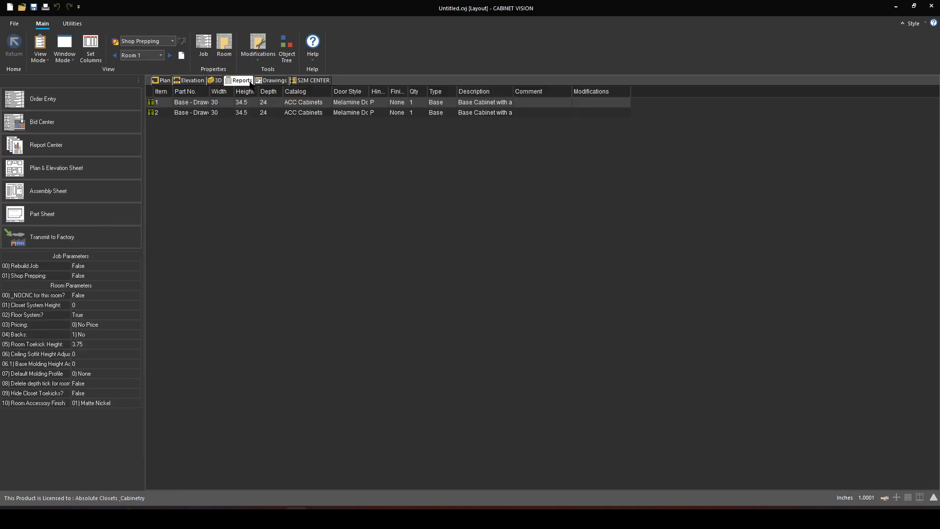
click(90, 146)
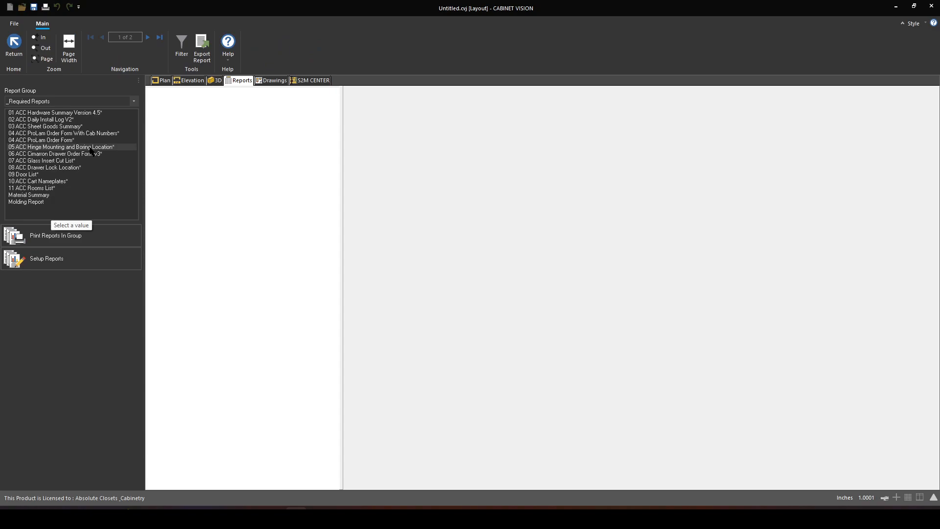
click(131, 101)
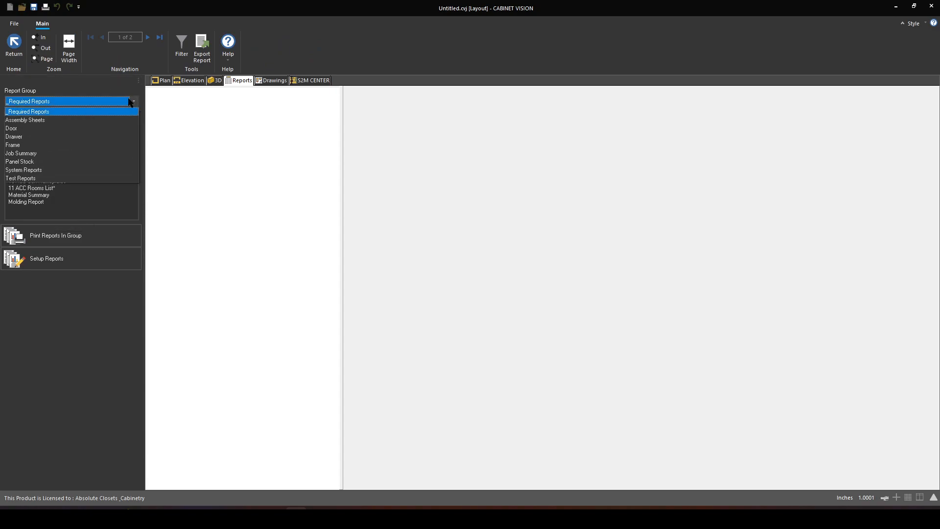
click(79, 179)
click(78, 174)
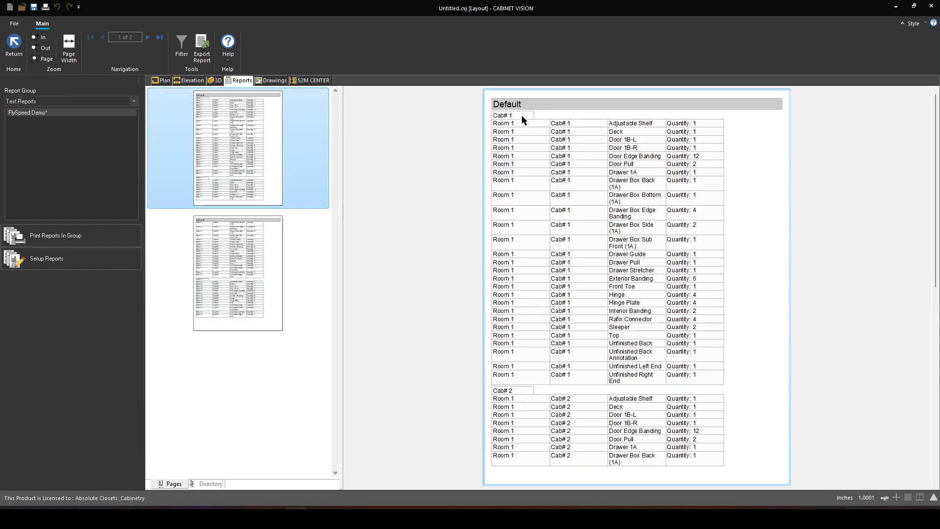
- Review the cabinet groups on both FlySpeed Demo pages and open that report's design from the report setup
scroll(518, 355, down, 3)
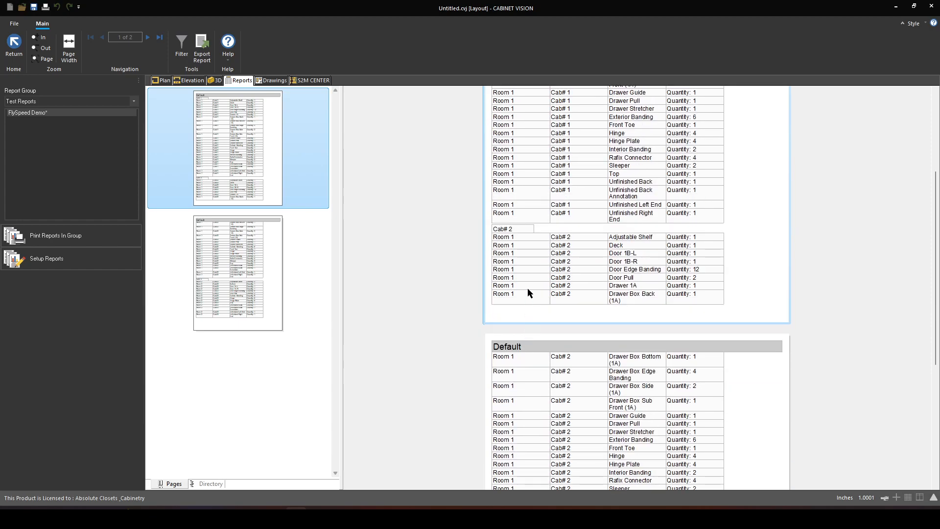
scroll(512, 249, down, 5)
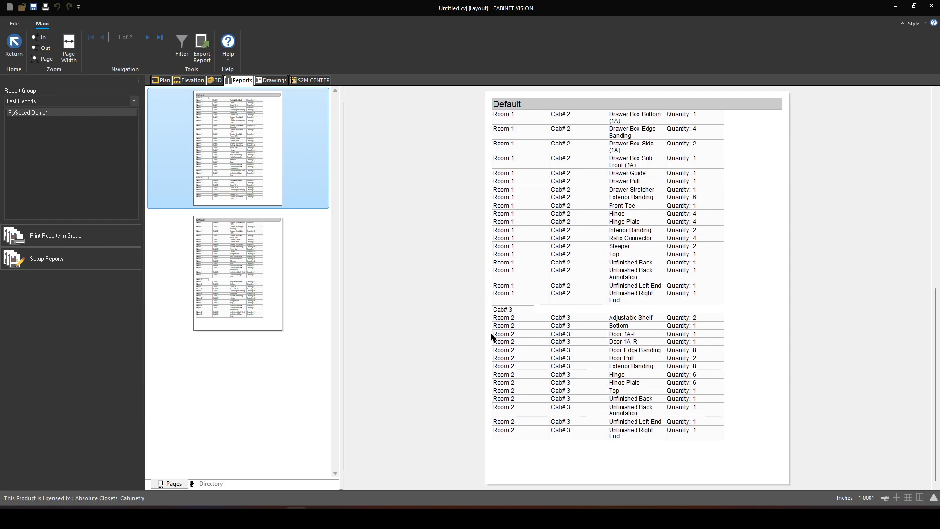
scroll(525, 301, up, 8)
scroll(524, 330, down, 2)
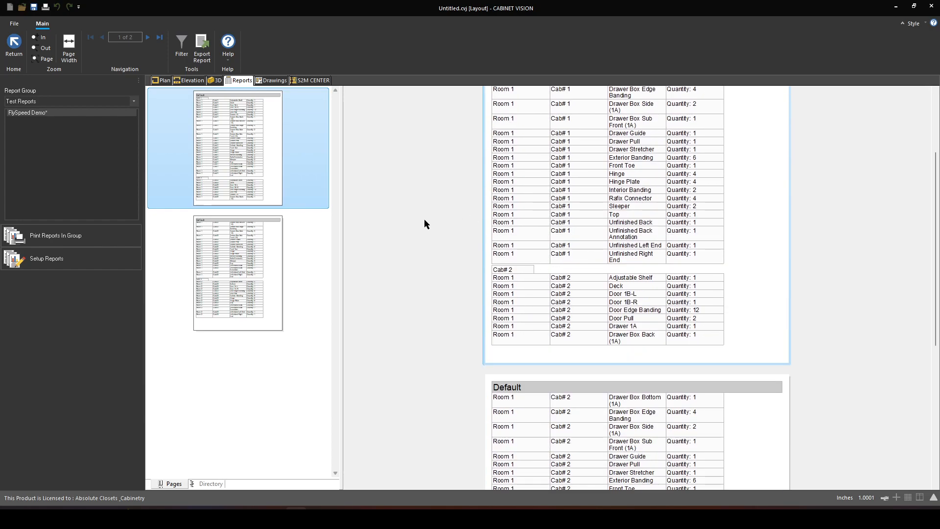
click(103, 266)
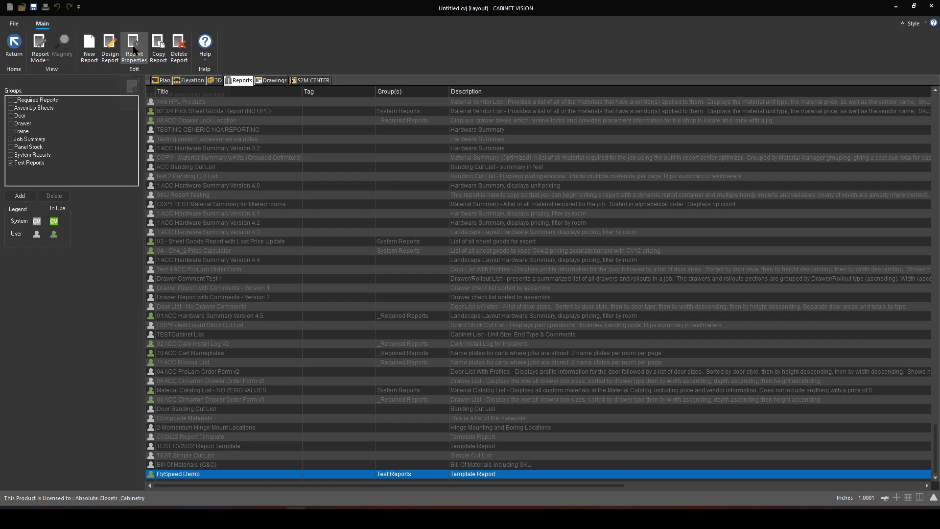
click(112, 48)
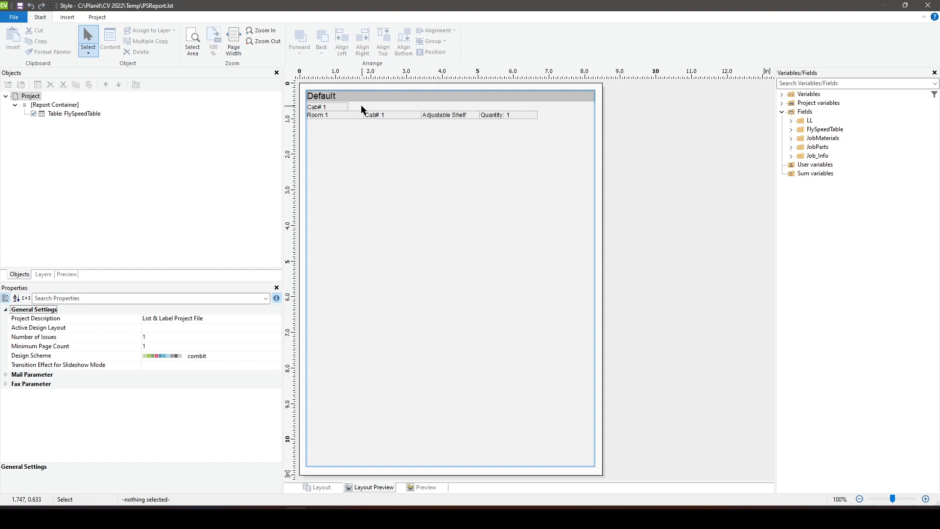
- Open the FlySpeedTable group header's "Cab# " expression for editing
double_click(348, 115)
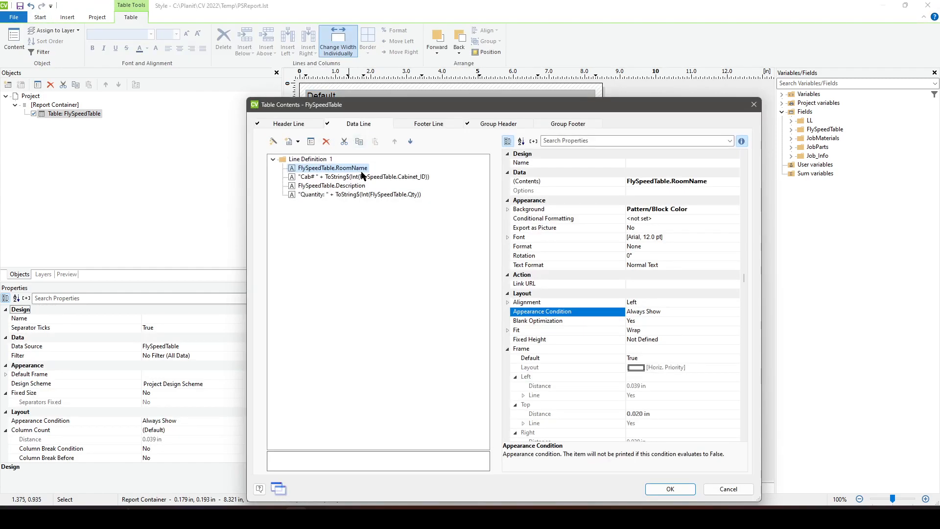
drag(402, 109, 580, 113)
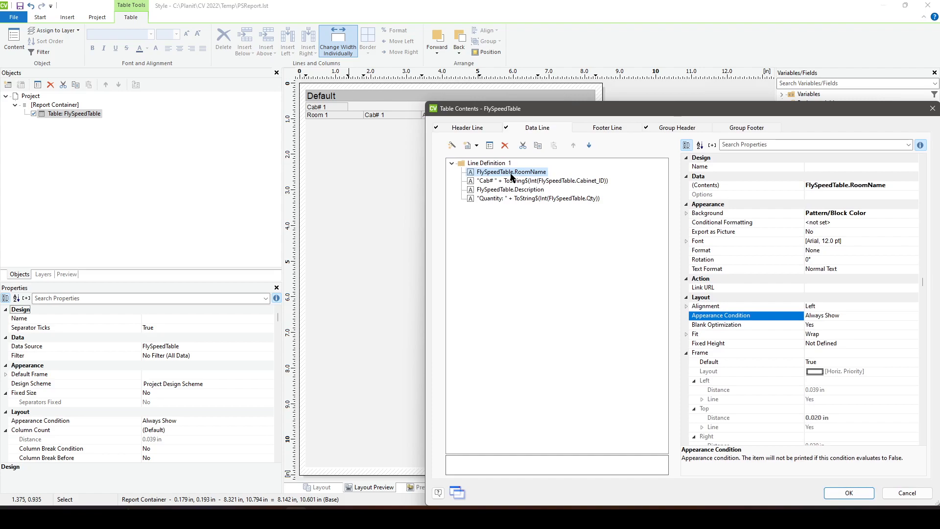
click(690, 129)
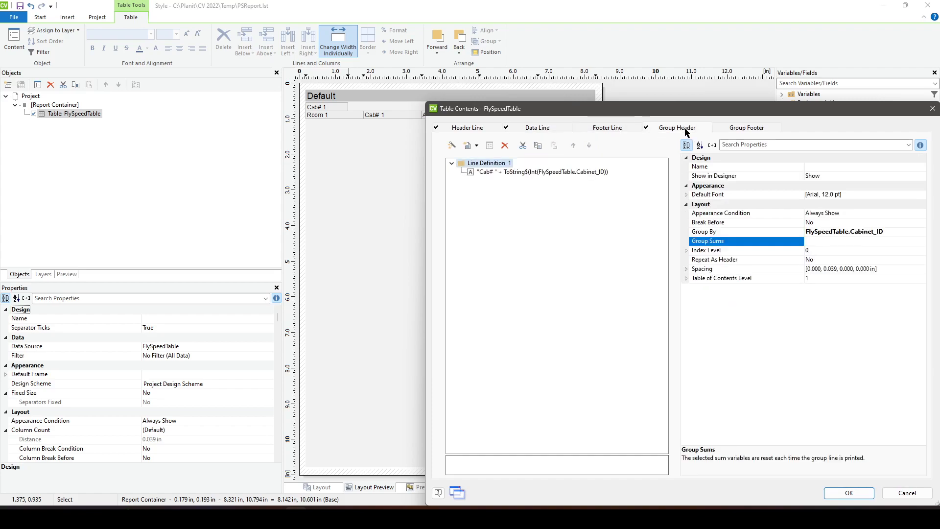
double_click(510, 172)
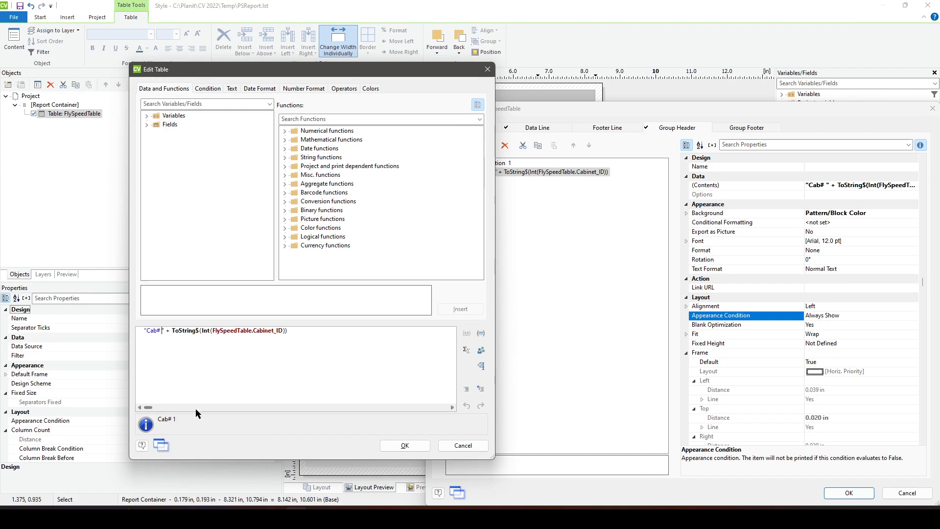
key(BackSpace)
key(BackSpace)
key(BackSpace)
text(Room)
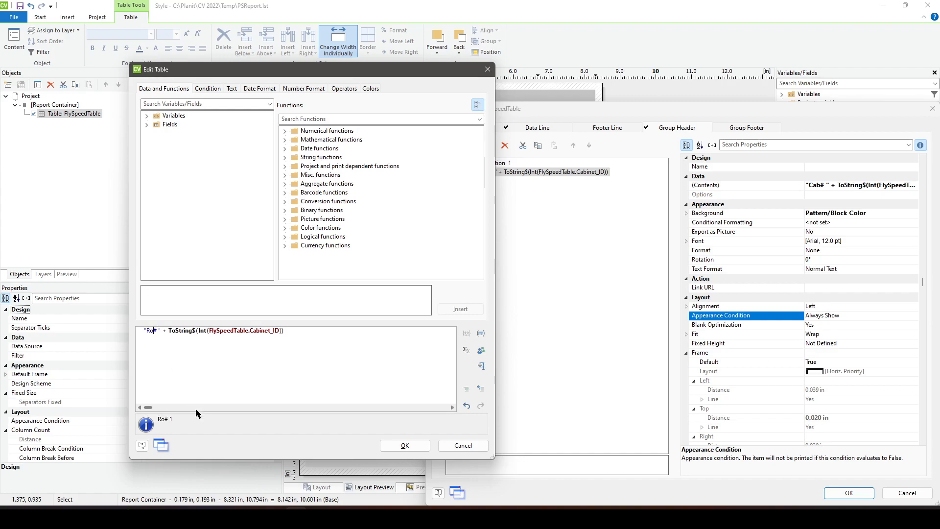
key(Right)
key(Right)
key(Right)
key(Right)
key(Right)
key(Right)
key(Right)
key(Right)
key(Right)
key(Right)
key(Right)
key(Right)
key(Right)
key(Right)
key(Right)
key(Right)
key(Right)
key(Right)
key(Right)
key(Right)
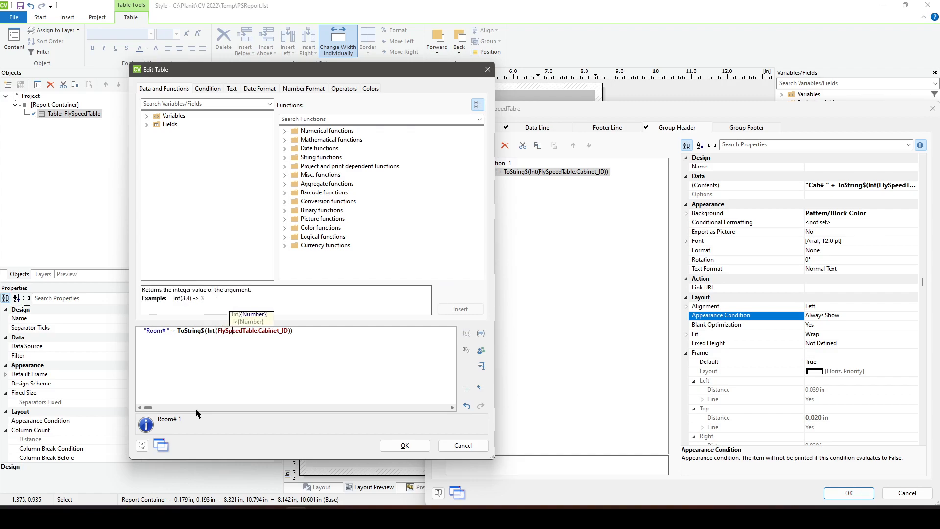
key(BackSpace)
key(BackSpace)
key(BackSpace)
key(BackSpace)
key(BackSpace)
key(BackSpace)
key(BackSpace)
key(BackSpace)
key(BackSpace)
key(BackSpace)
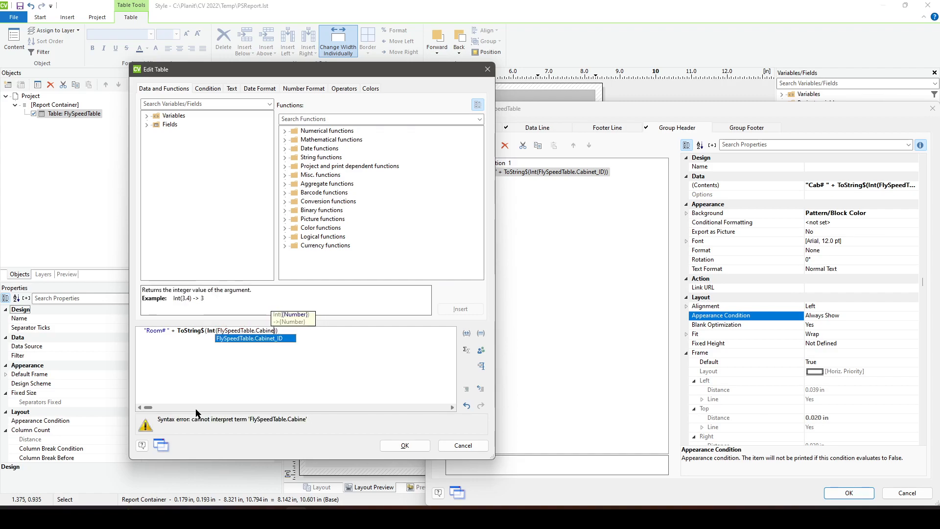
text(R)
key(BackSpace)
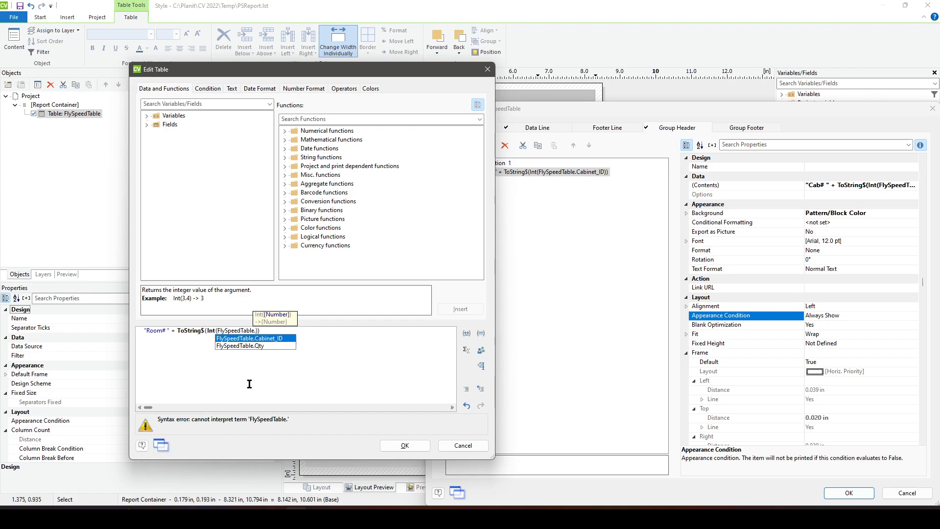
- Replace the entire group header expression with "Room# " + FlyspeedTable.RoomName
drag(310, 334, 2, 322)
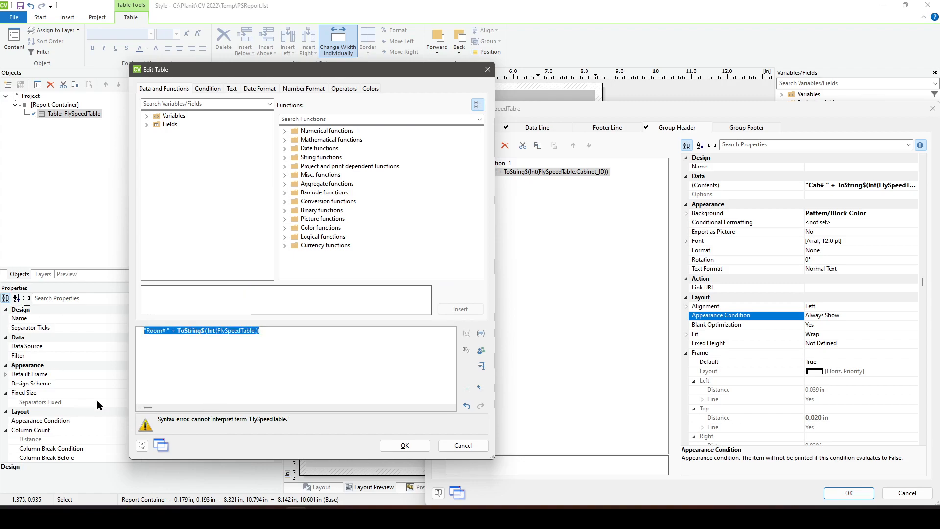
text(FlyspeedTable.Room)
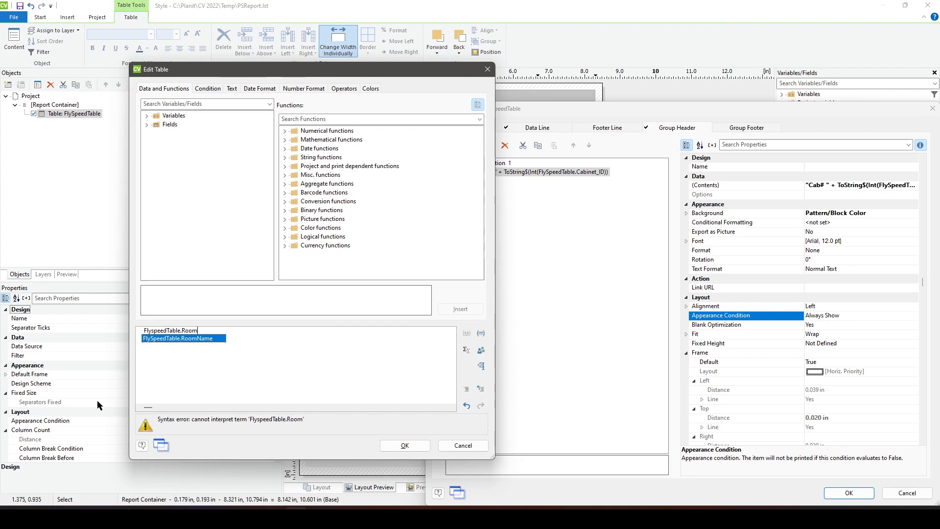
key(Return)
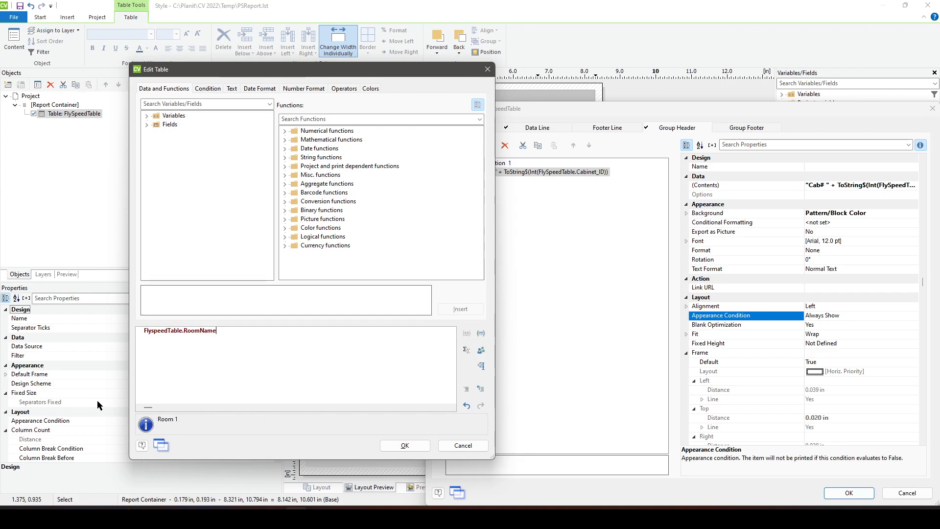
key(Home)
text(Room)
key(BackSpace)
key(BackSpace)
key(BackSpace)
key(BackSpace)
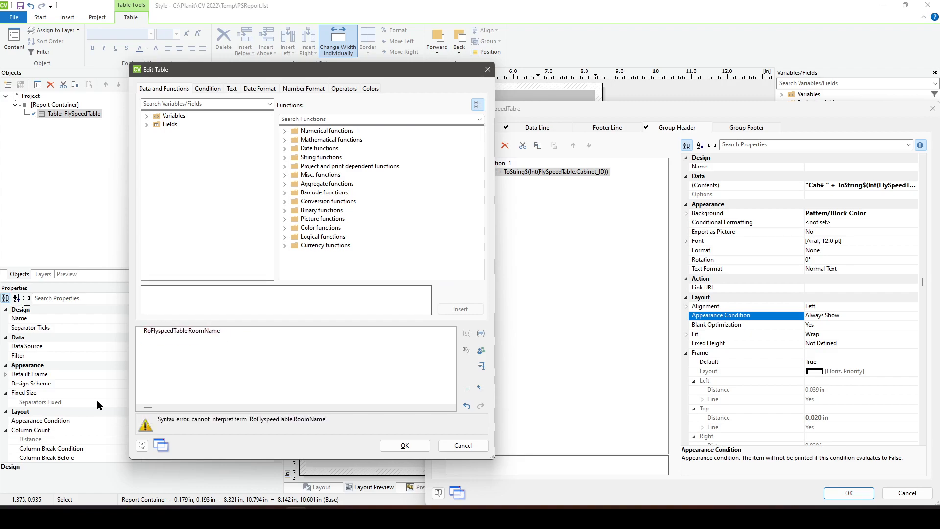
text("Room# ")
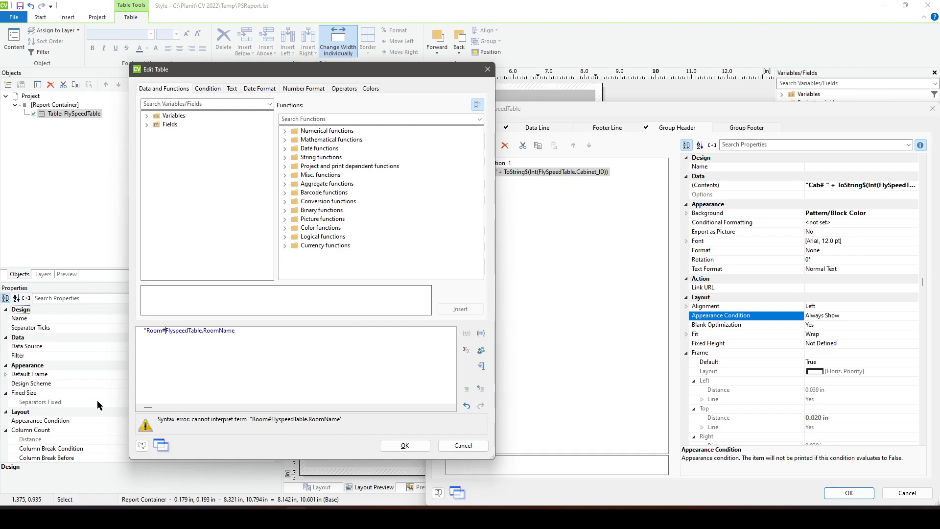
text( +)
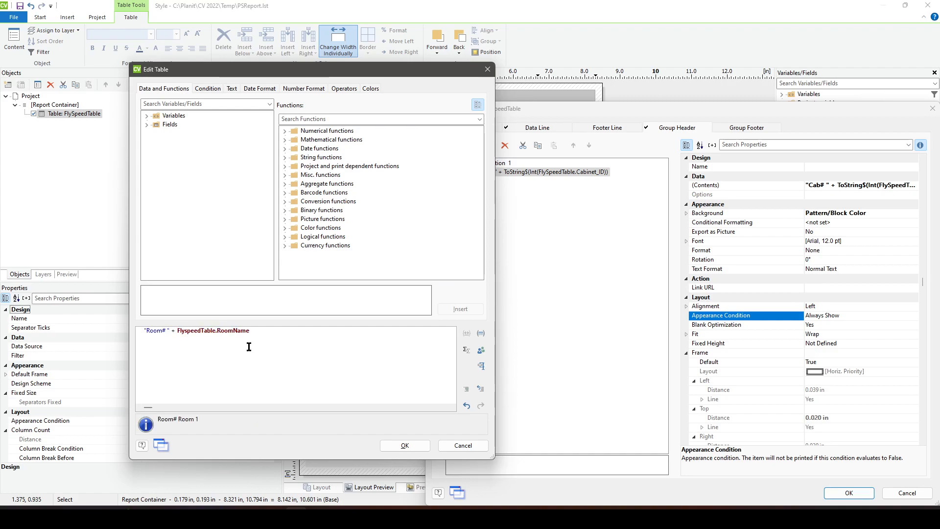
- Reword the label in the group header expression to "Room Name: " and accept the expression
click(167, 331)
key(BackSpace)
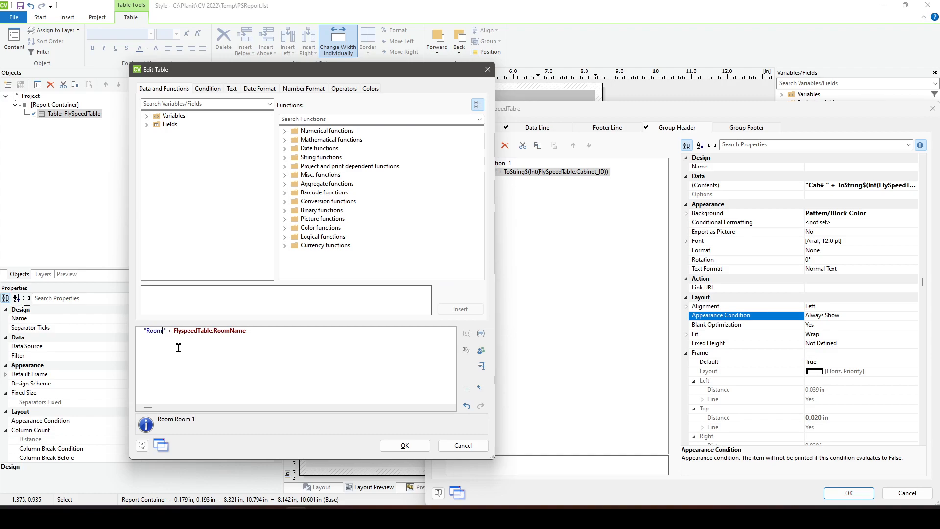
text(Name)
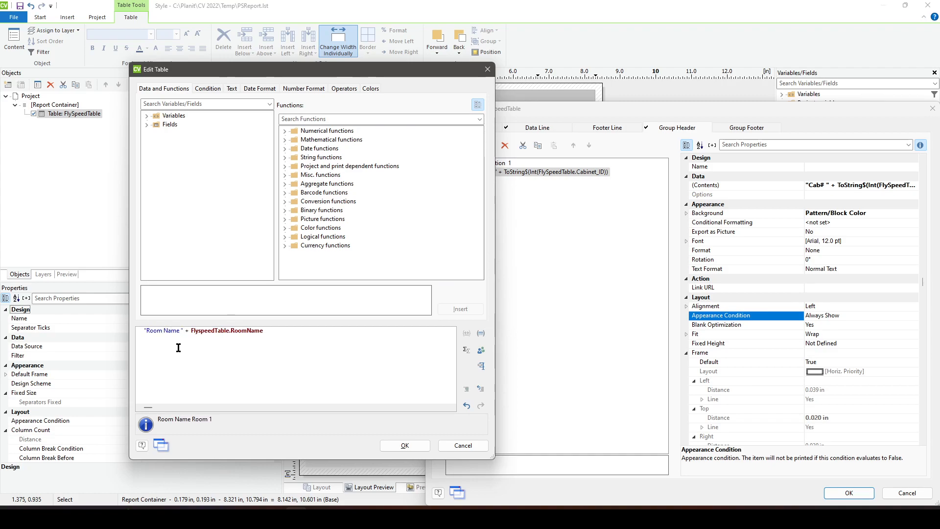
text(:)
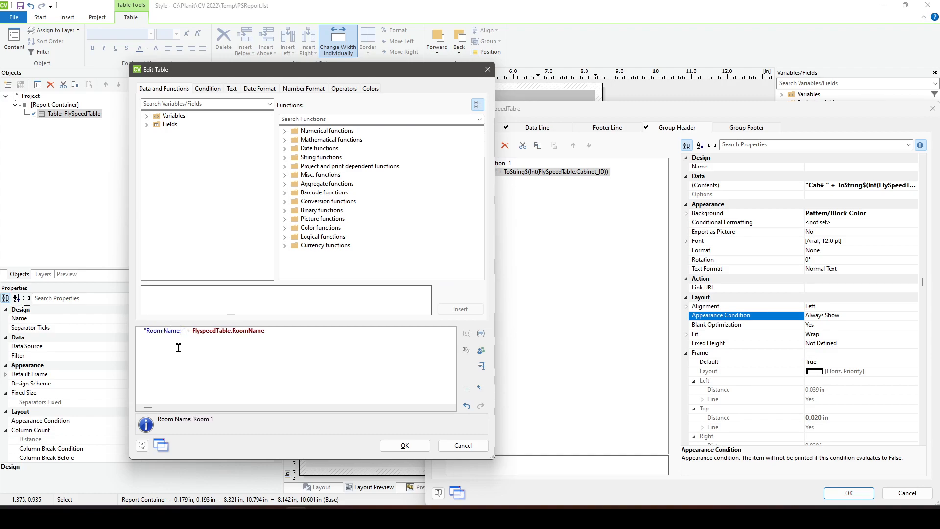
click(407, 446)
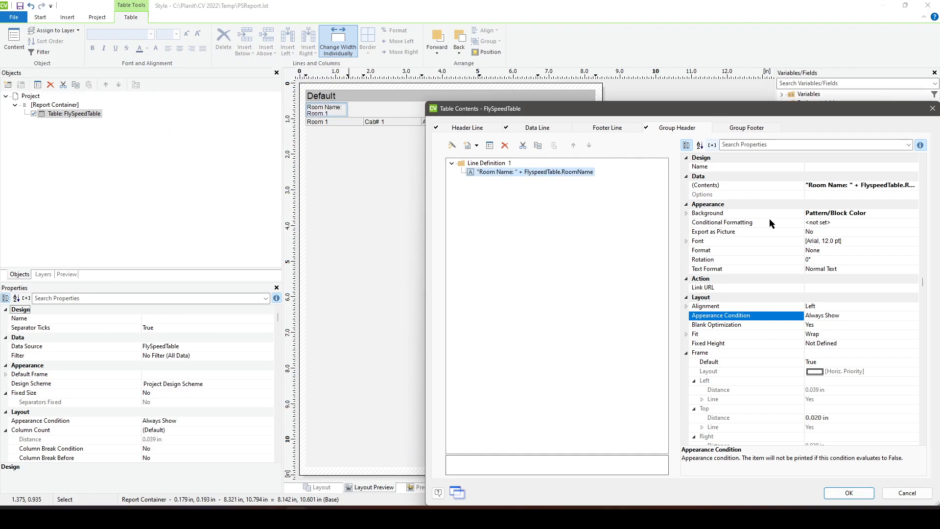
- Set the group header line definition to group by FlySpeedTable.RoomName
click(507, 173)
click(487, 163)
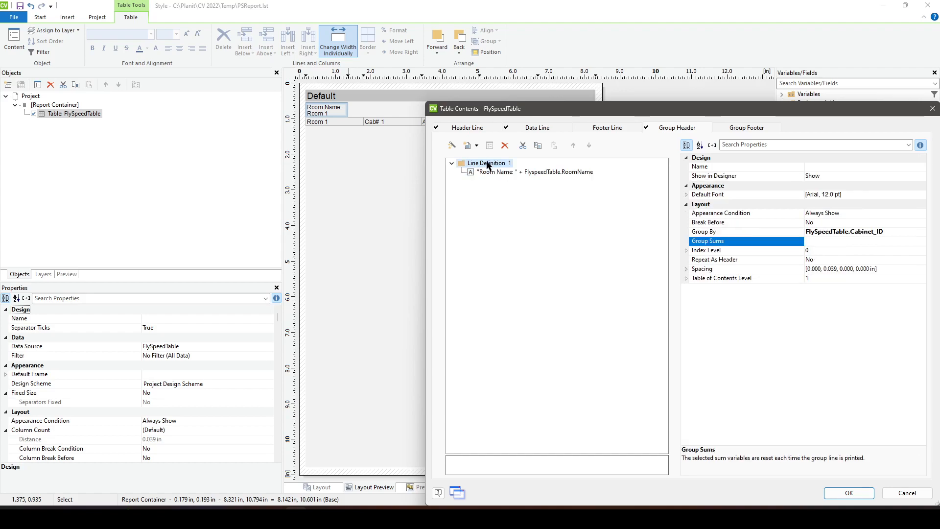
click(890, 231)
drag(877, 233, 844, 239)
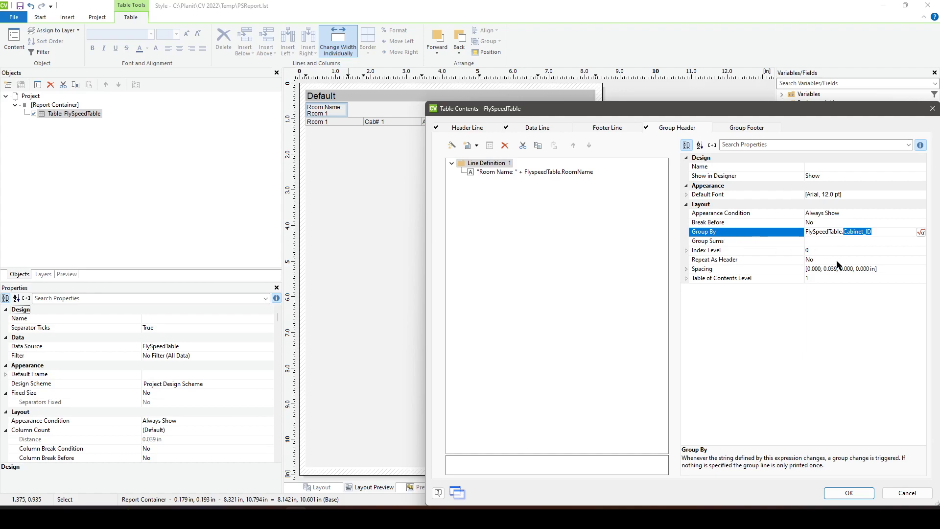
text(RoomNam)
click(860, 242)
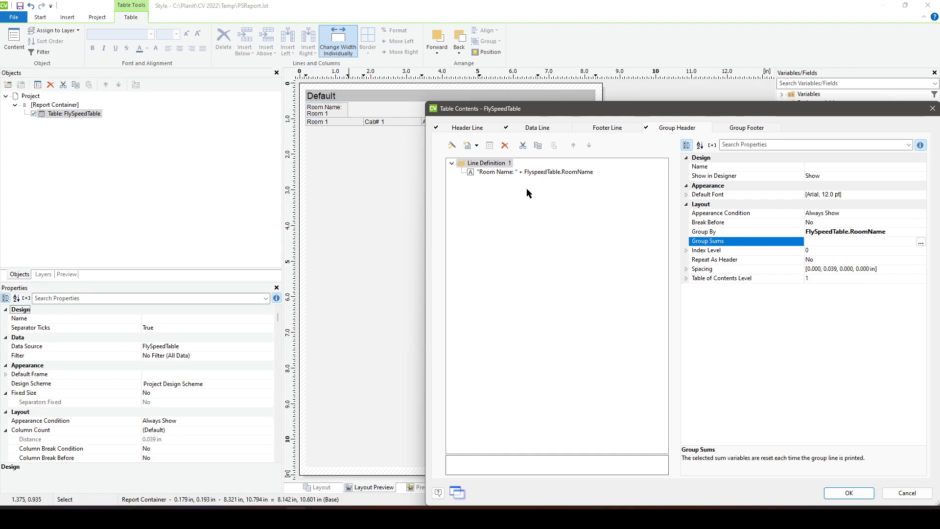
- Delete the FlySpeedTable.RoomName field from the data line and accept the table contents
drag(521, 108, 408, 89)
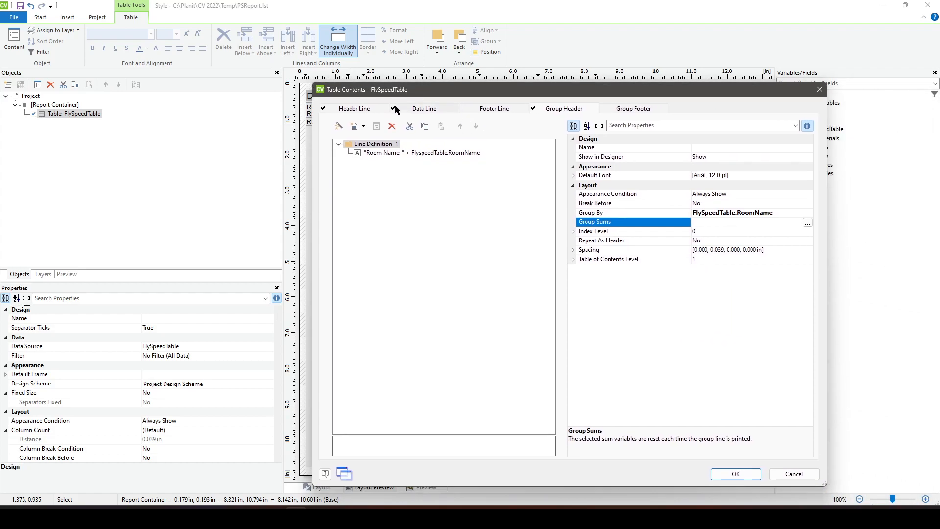
click(439, 109)
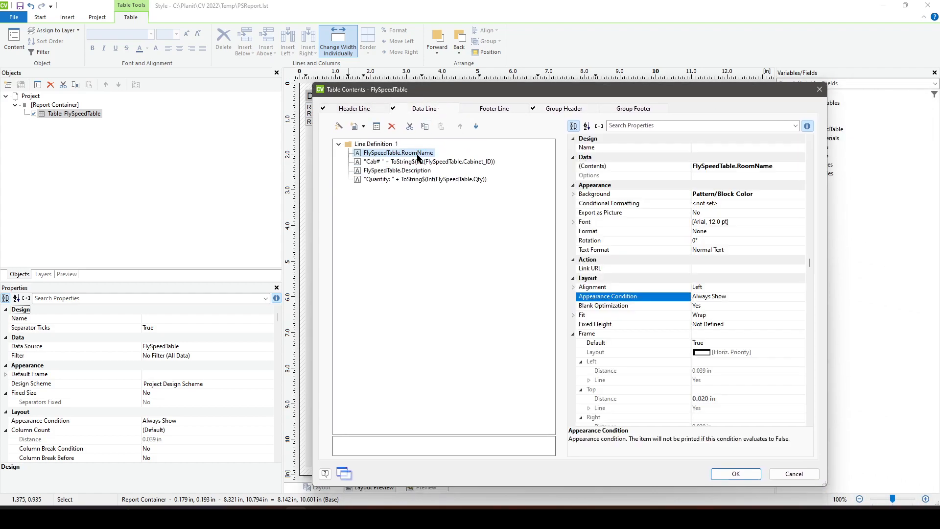
click(392, 126)
drag(424, 95, 465, 83)
click(773, 463)
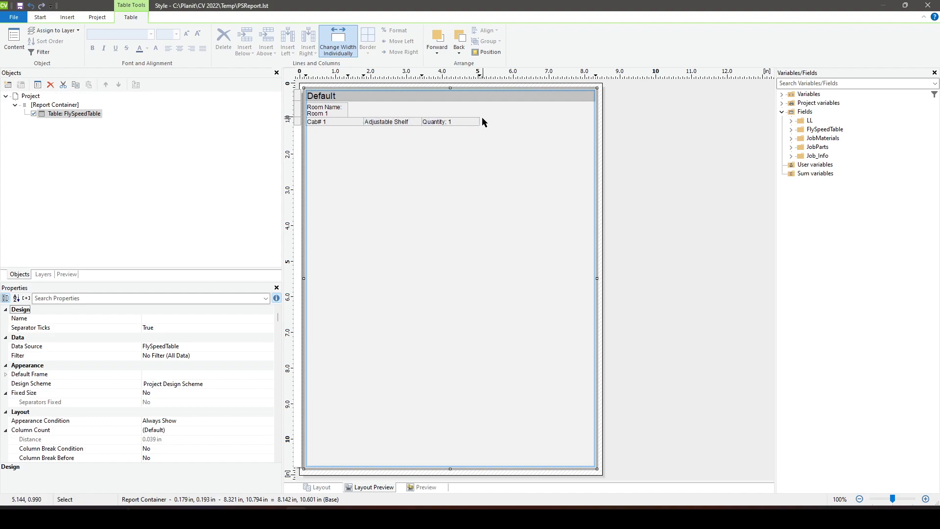
- Widen the cabinet and quantity columns so the data line spans the table, and stretch the room name header to full table width
drag(480, 118, 549, 126)
drag(363, 122, 461, 123)
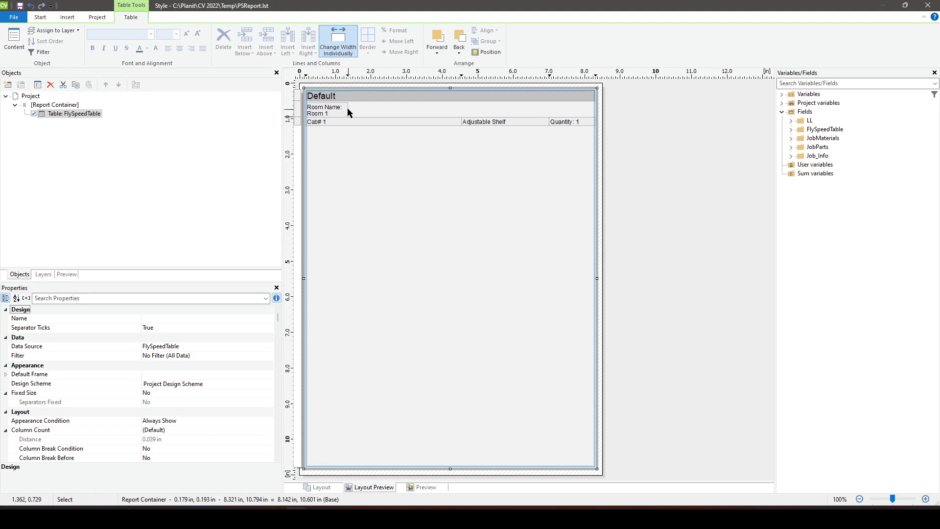
drag(348, 111, 596, 110)
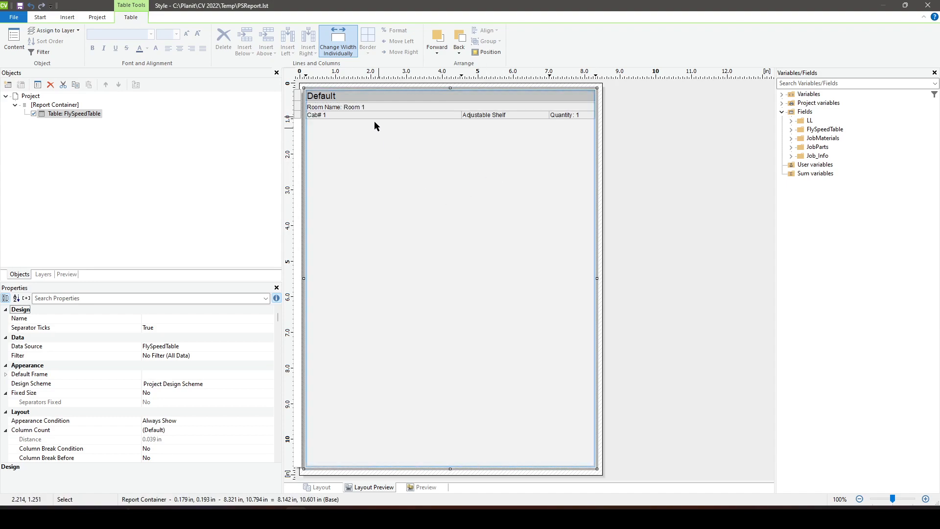
- Set the font size of the group header's room name field to 16 pt
double_click(367, 107)
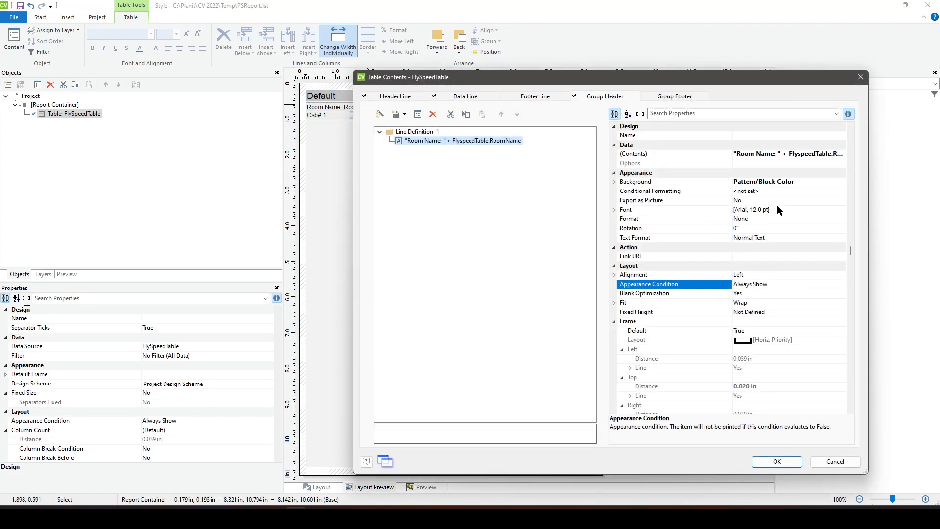
click(756, 211)
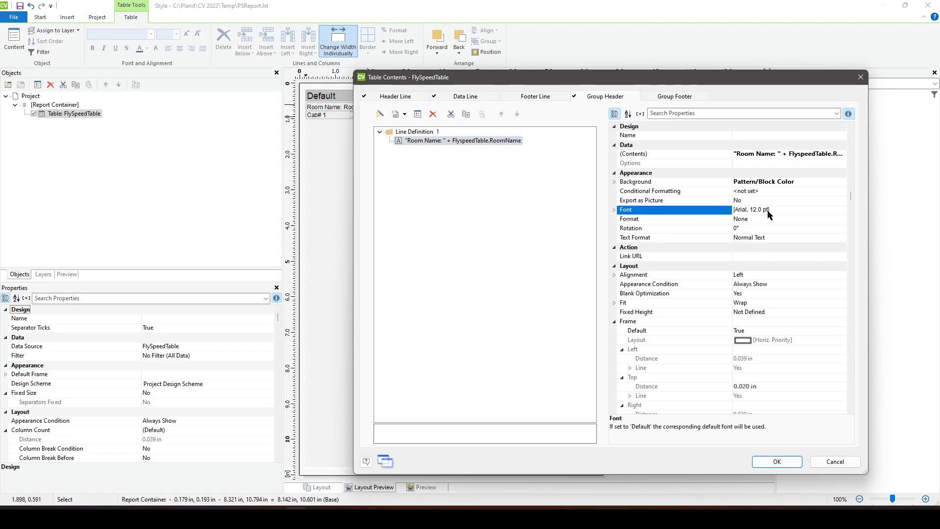
click(840, 210)
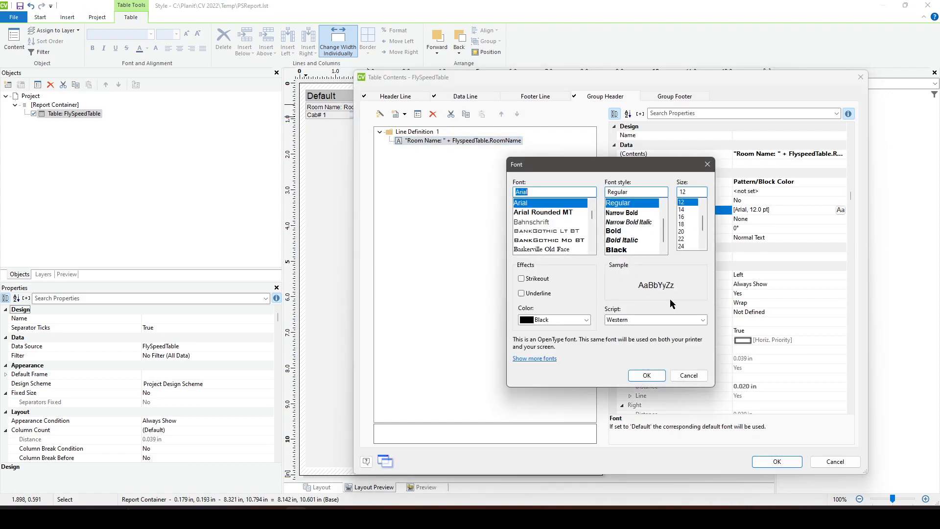
click(685, 217)
click(647, 377)
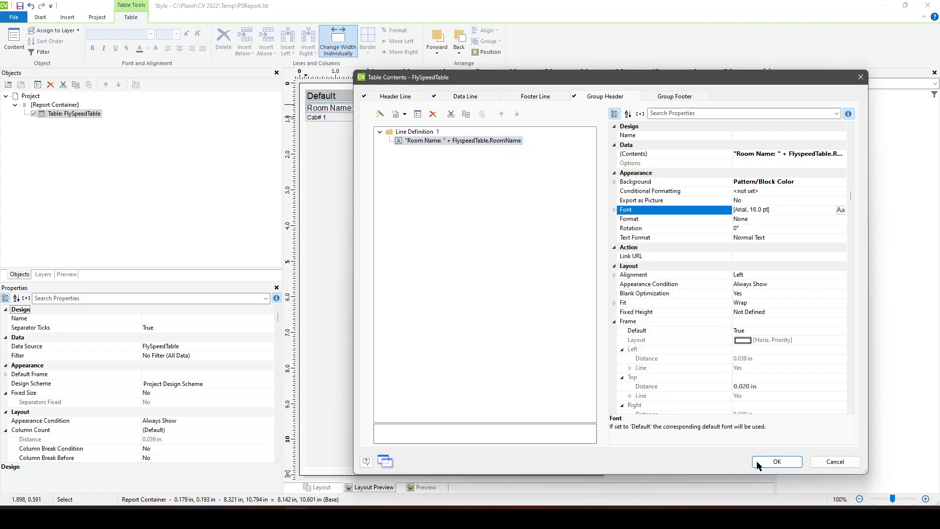
- Accept the header font change, reopen the table contents, and set the room name field's default frame to False
click(775, 461)
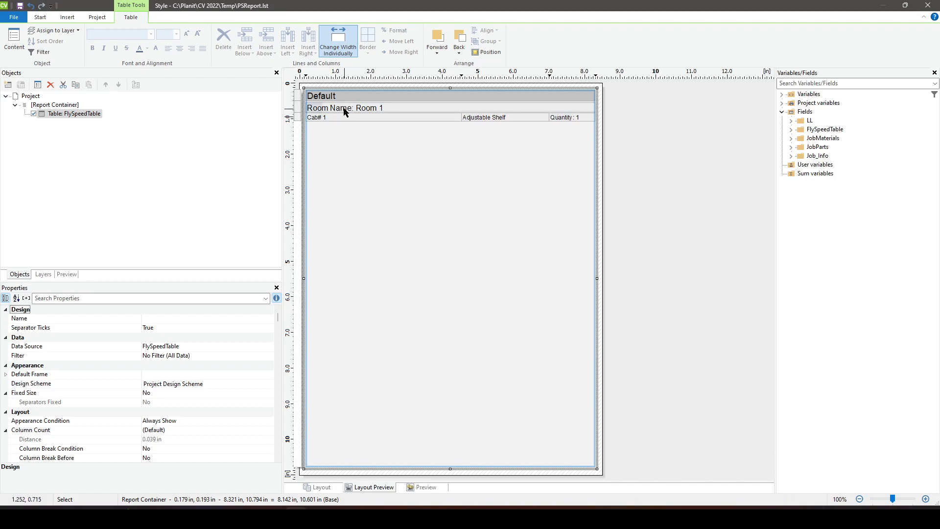
double_click(408, 107)
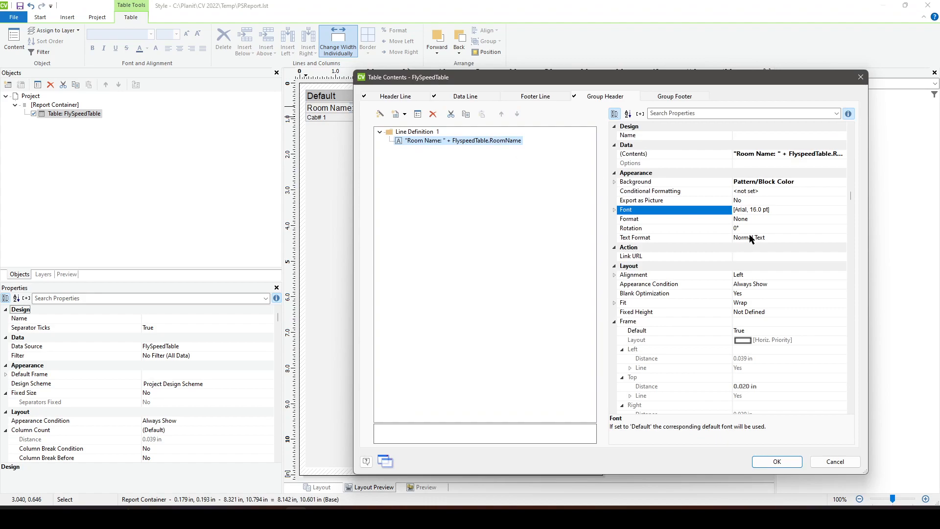
scroll(636, 327, down, 10)
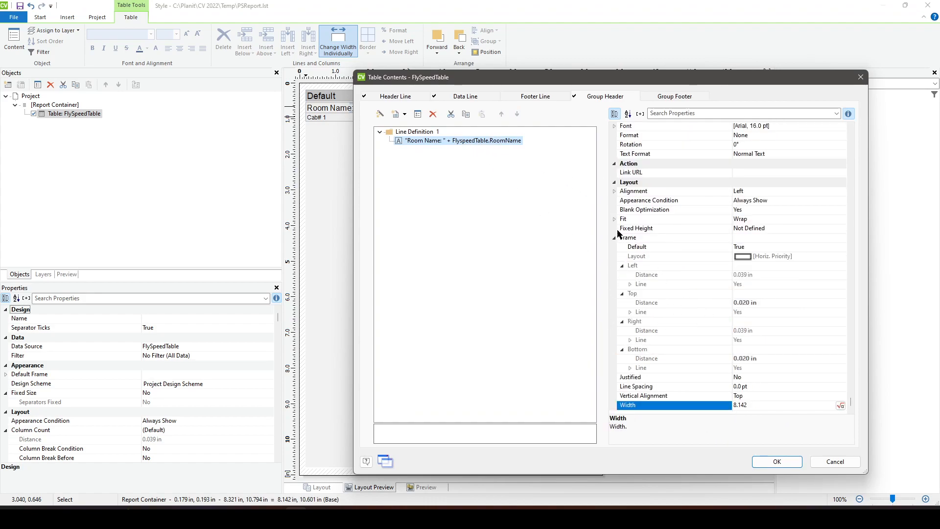
click(758, 249)
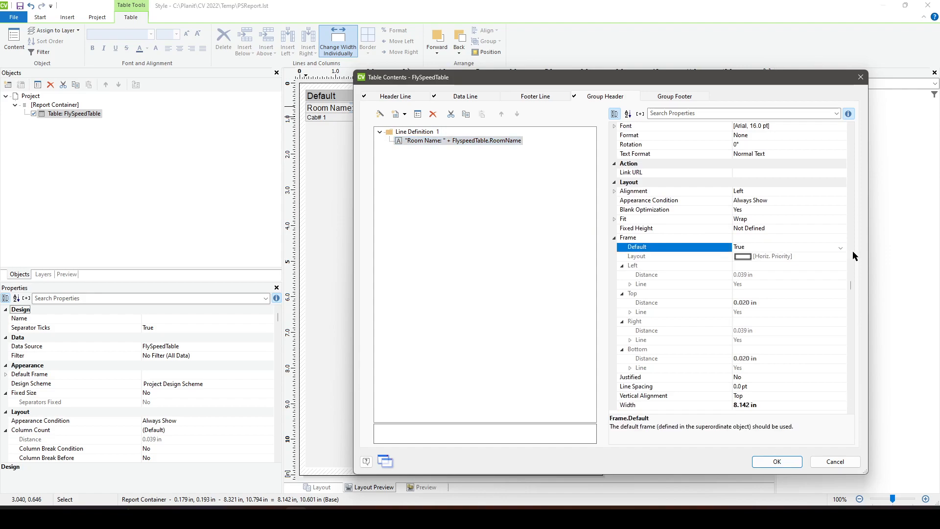
click(841, 248)
click(756, 267)
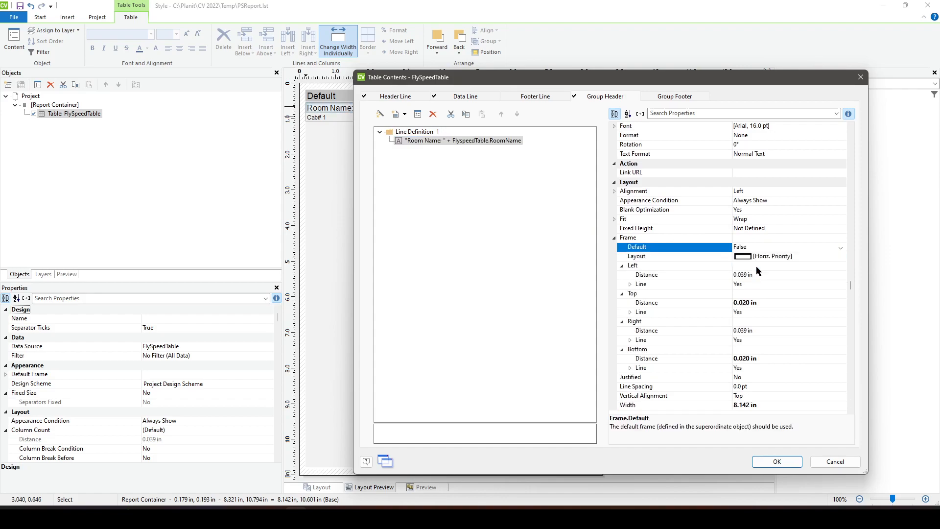
- Turn off the left, top and right frame lines of the room name field in the group header
click(766, 285)
click(840, 284)
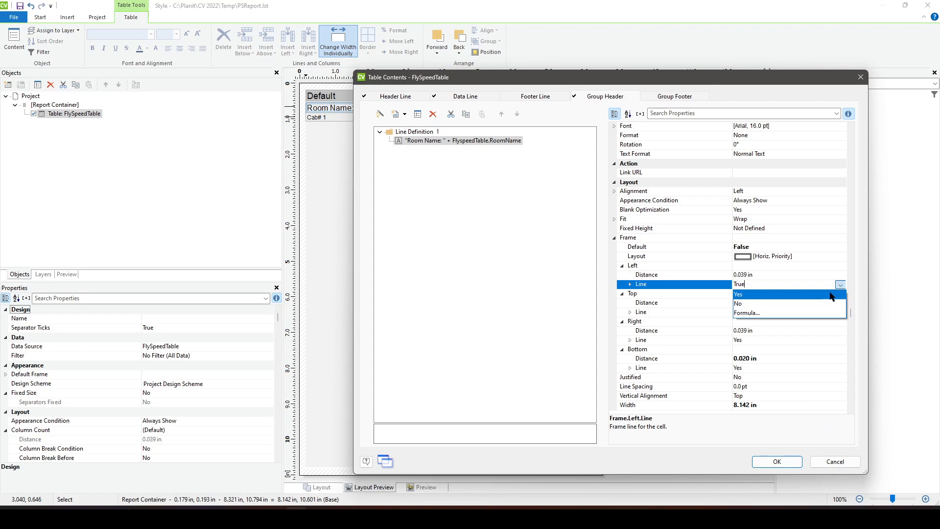
click(816, 305)
click(786, 312)
click(840, 313)
click(817, 332)
click(764, 340)
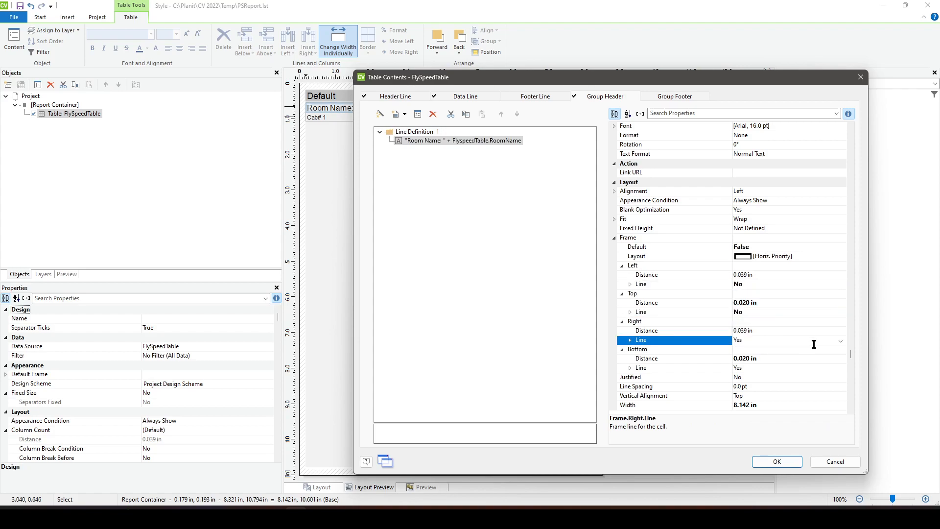
click(840, 341)
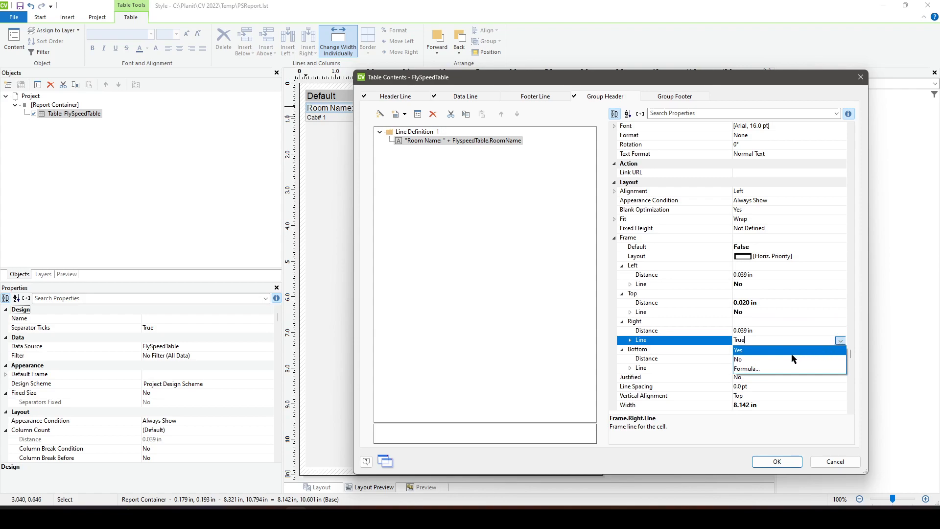
click(770, 360)
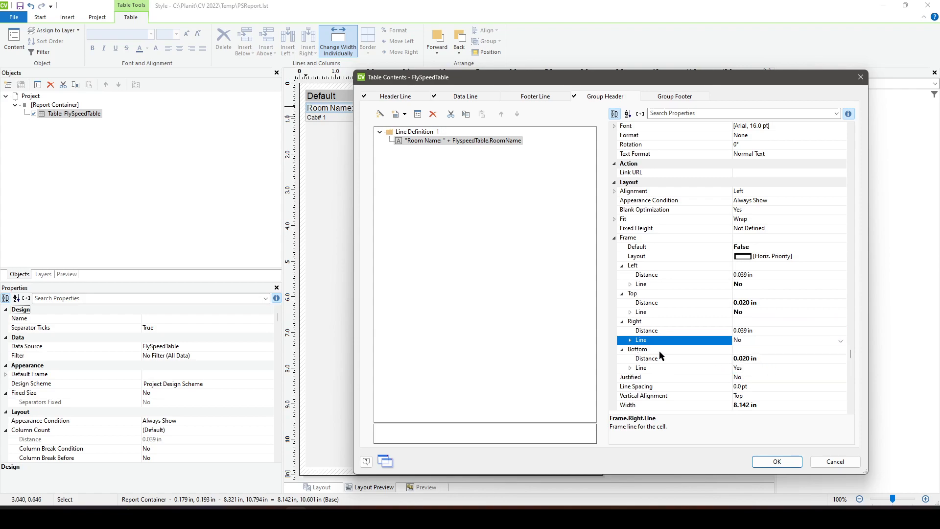
- Make the bottom frame line of the room name field black and 0.010 in wide, and accept the table contents
click(634, 369)
click(766, 378)
click(837, 381)
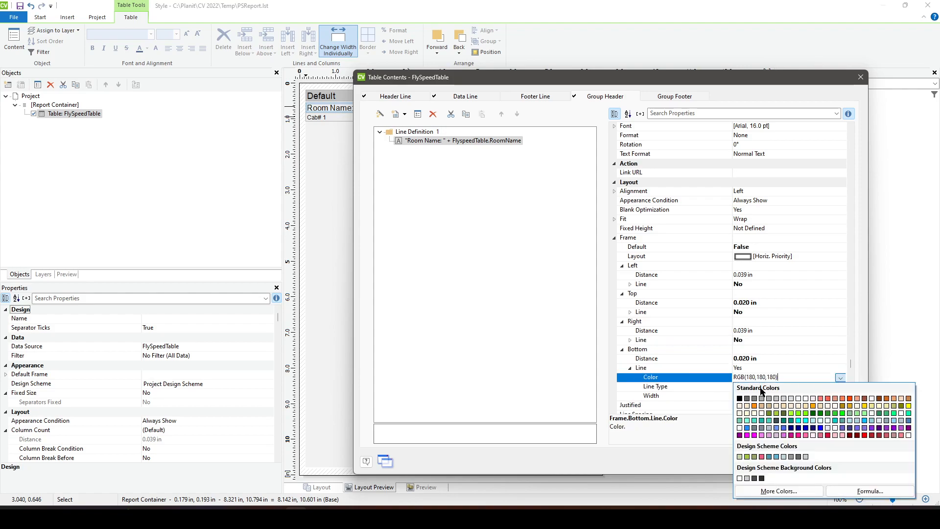
click(739, 398)
click(754, 395)
click(753, 396)
text(.010)
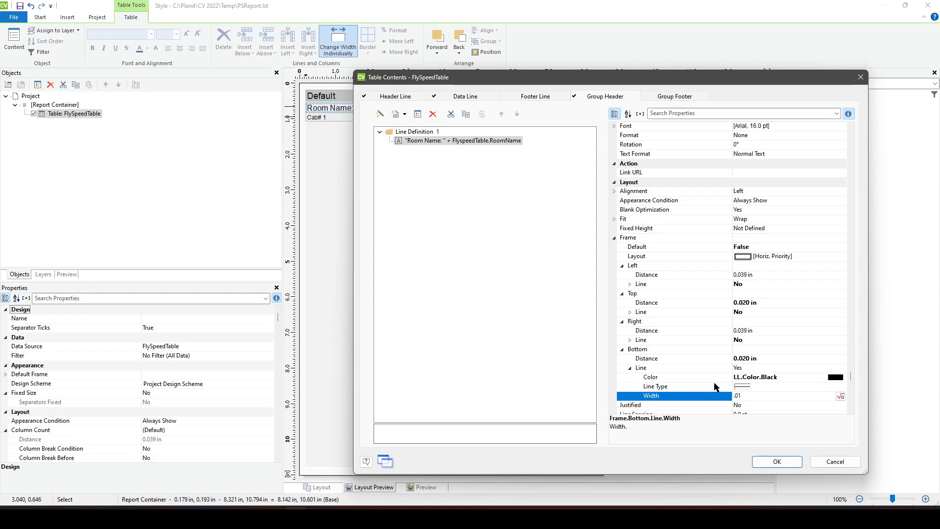
click(716, 387)
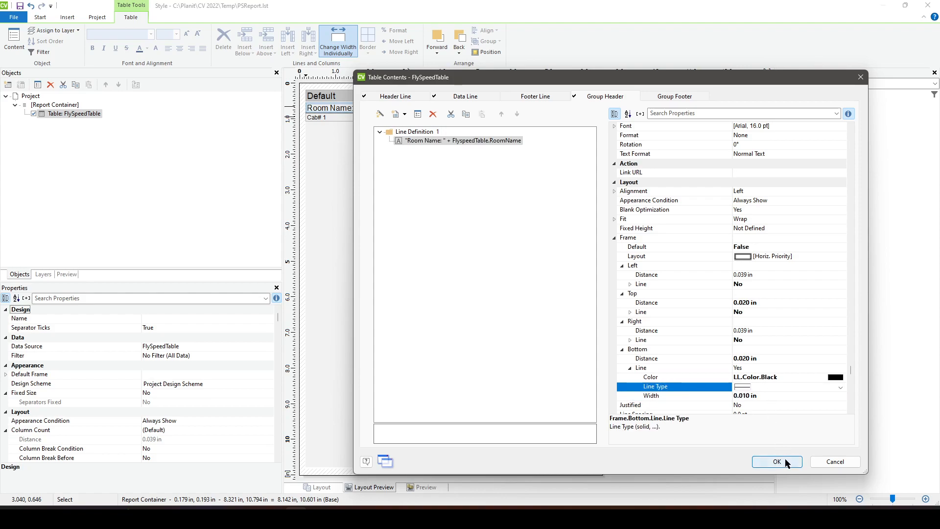
click(778, 462)
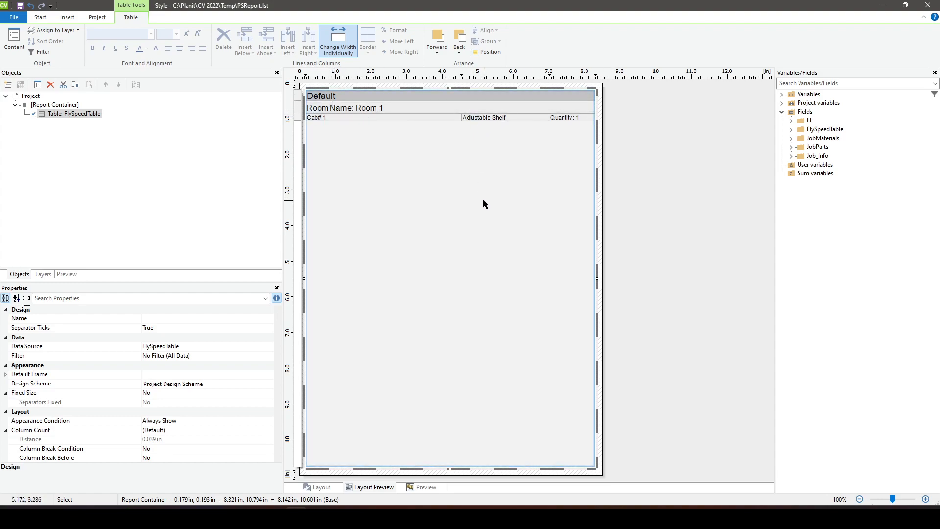
- Narrow the cabinet number column so the part description column gains width, and leave the report designer and report setup
drag(460, 116, 356, 117)
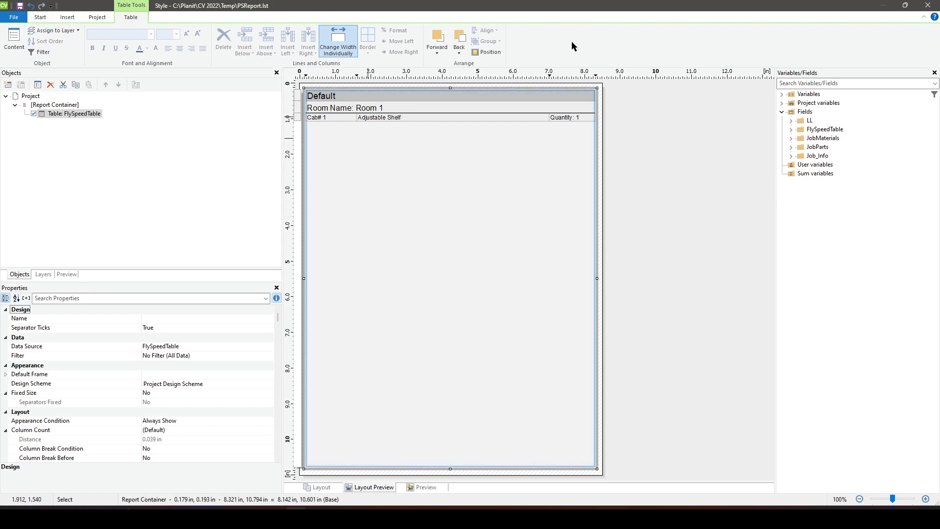
click(927, 6)
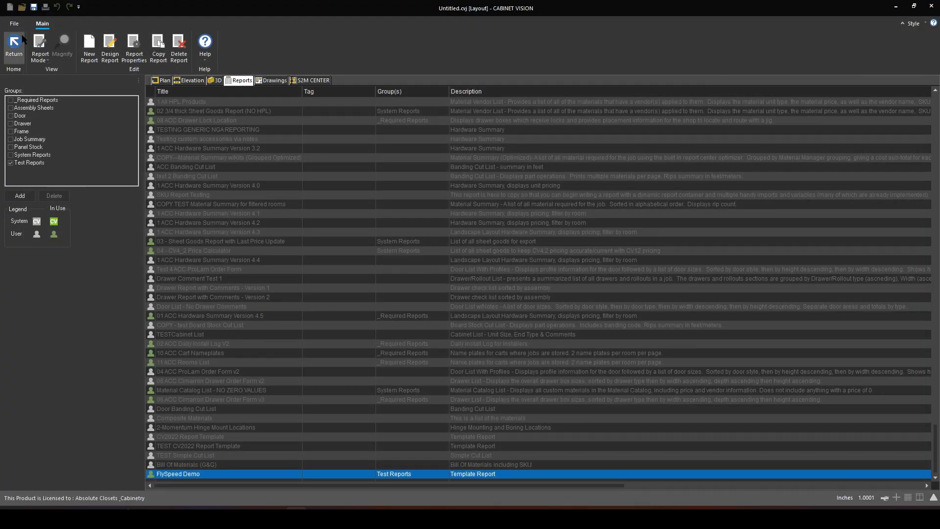
click(15, 44)
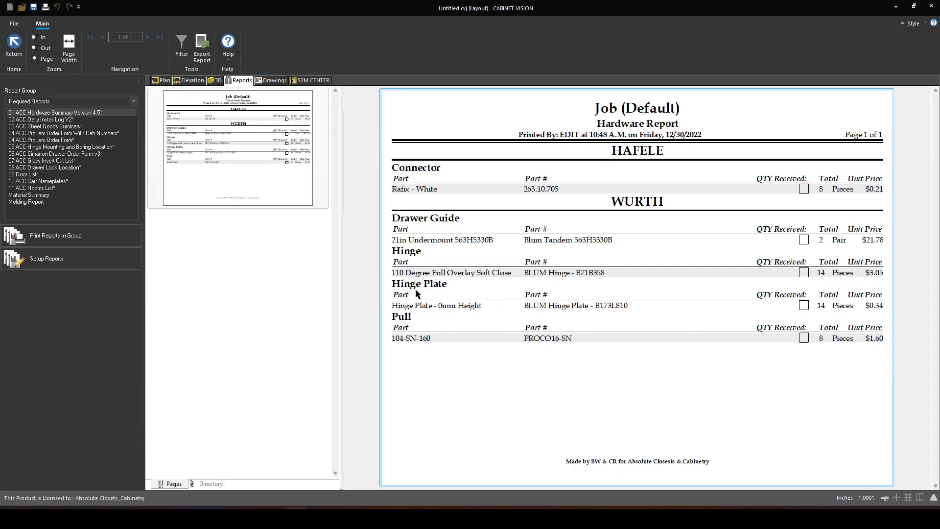
- Display the FlySpeed Demo report from the Test Reports group
click(66, 100)
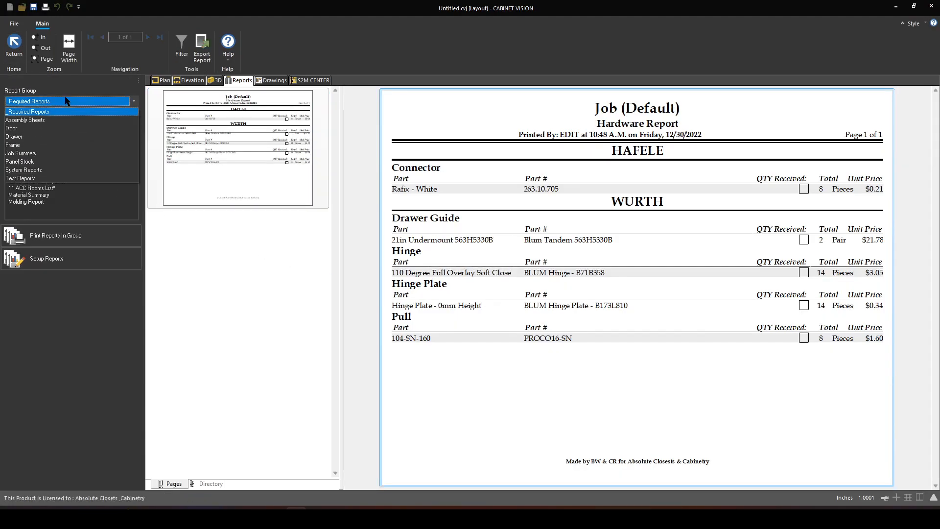
click(41, 178)
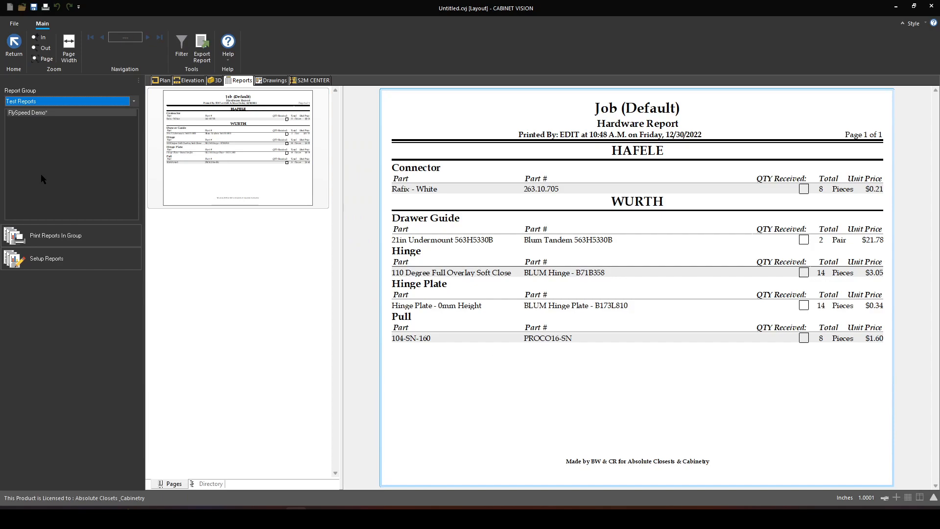
click(46, 114)
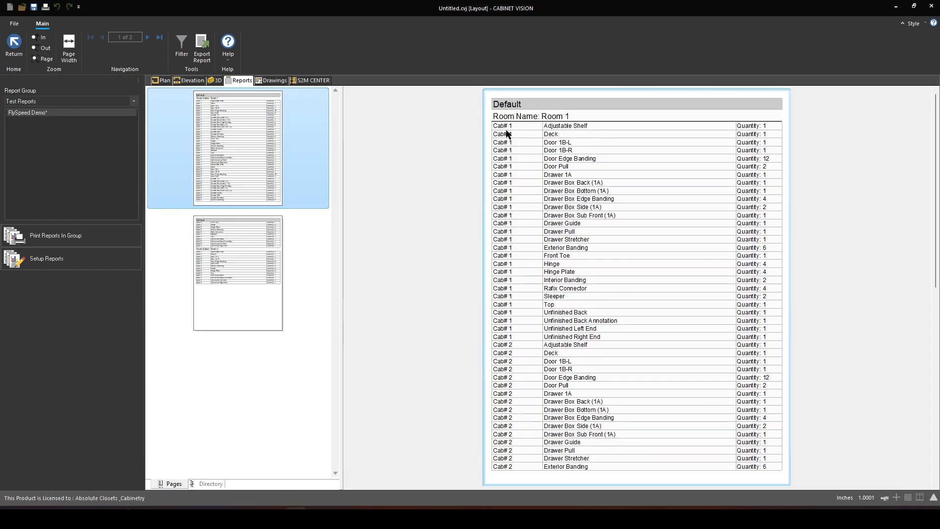
- Examine both pages of the generated report, checking the room name headers, their underlines and the cabinet rows beneath them
scroll(509, 142, down, 3)
scroll(517, 160, down, 3)
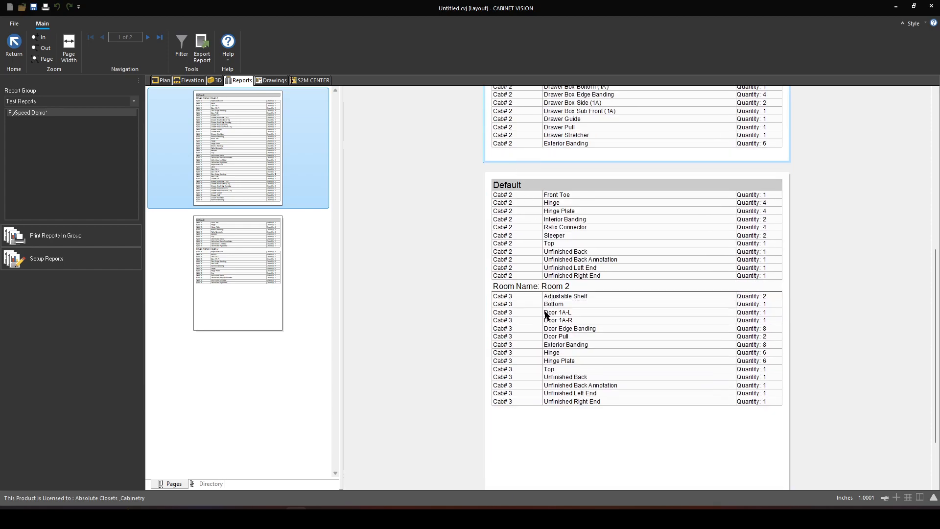
scroll(523, 289, down, 2)
scroll(527, 280, up, 7)
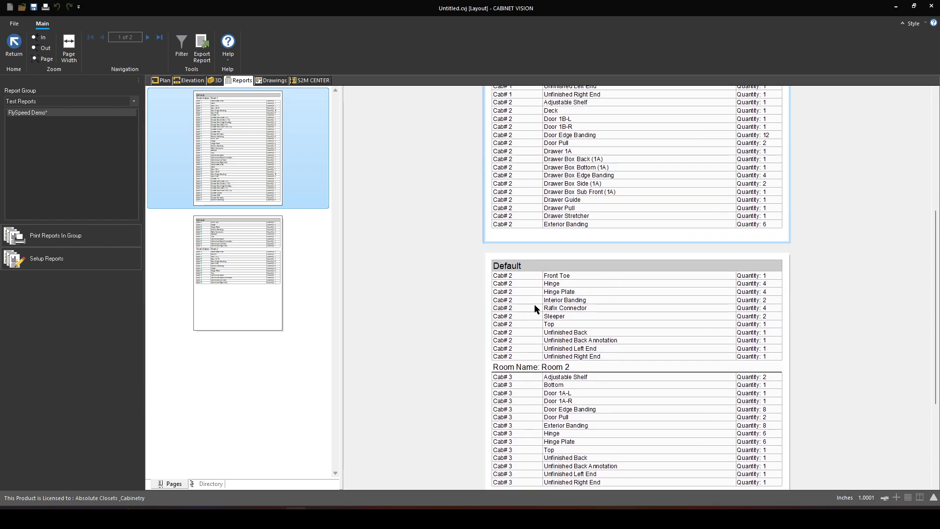
scroll(538, 400, up, 1)
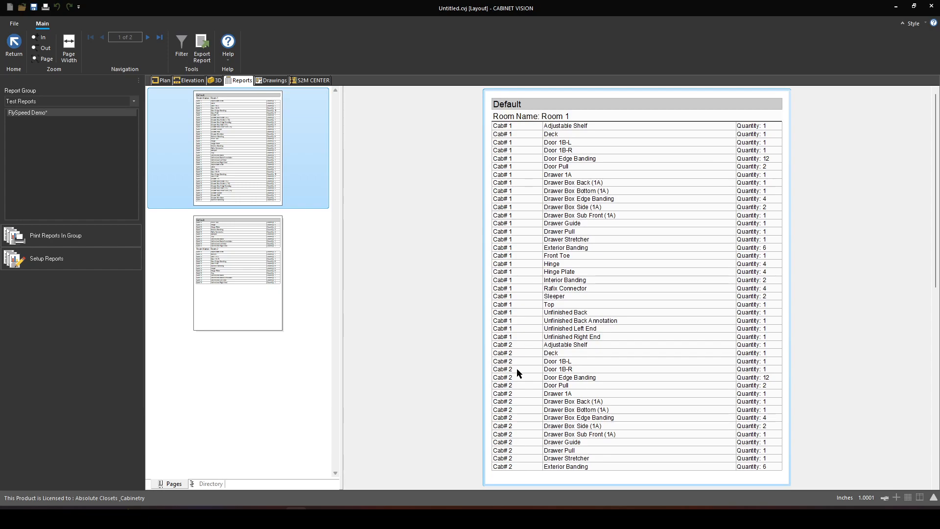
scroll(516, 368, down, 8)
scroll(529, 303, up, 8)
scroll(549, 177, down, 4)
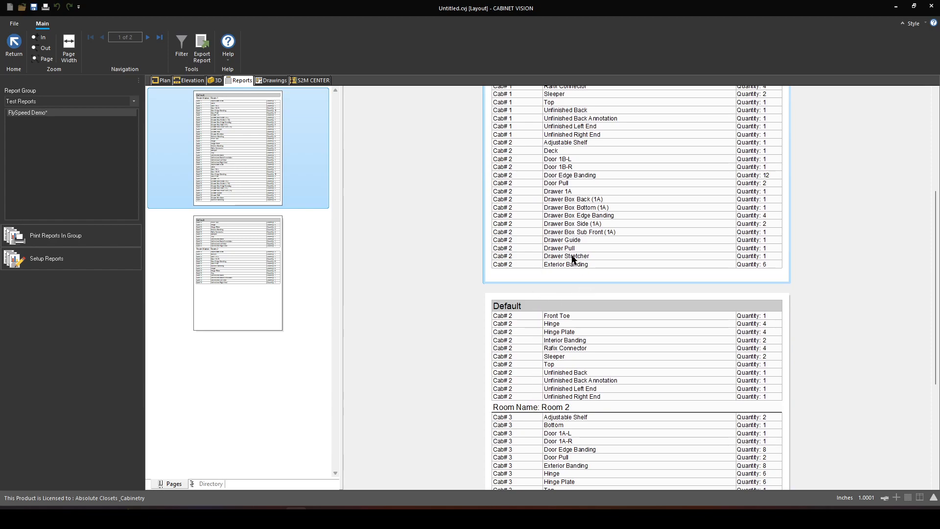
scroll(543, 319, up, 4)
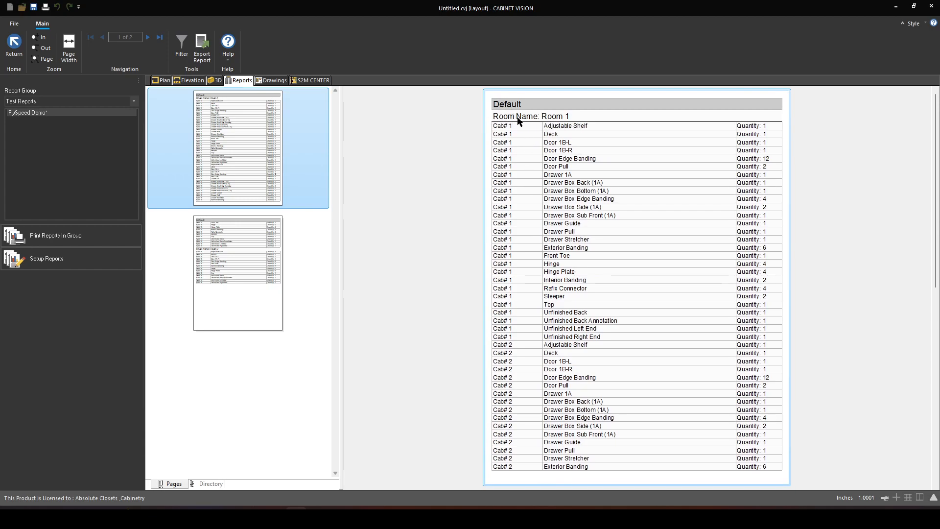
scroll(516, 148, down, 7)
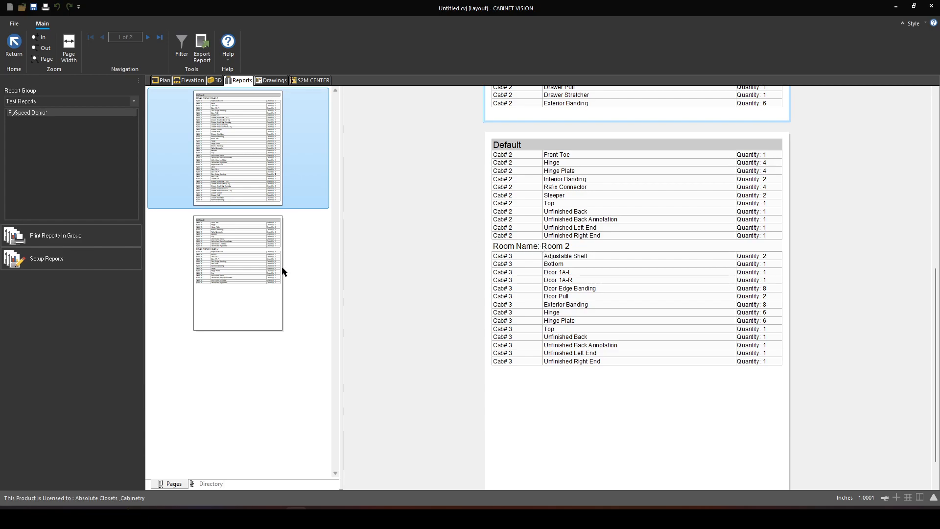
scroll(594, 285, up, 6)
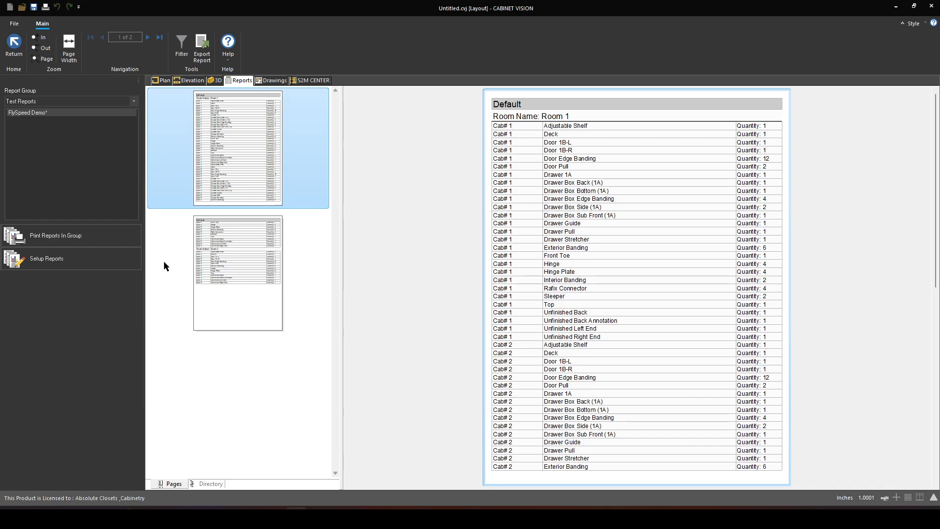
- Reopen the FlySpeed Demo report in the report designer and open the FlySpeedTable contents for editing
click(64, 260)
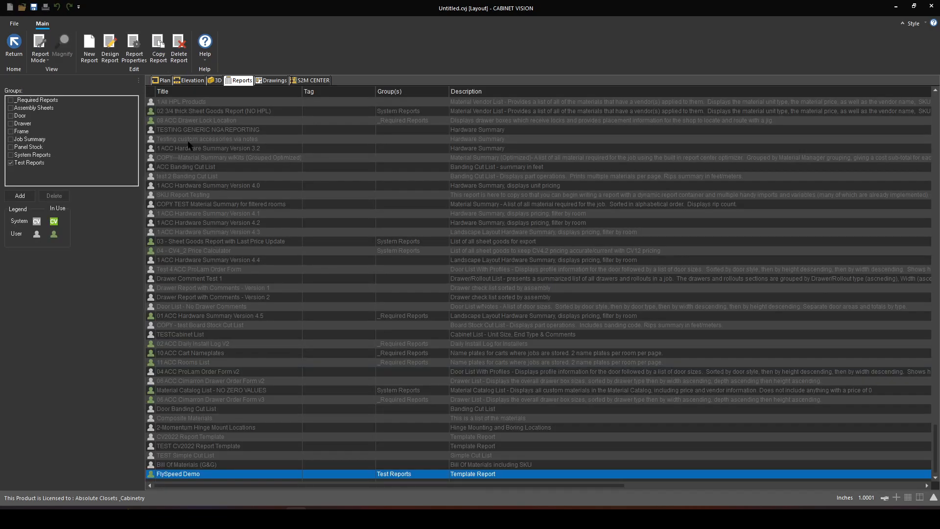
click(110, 47)
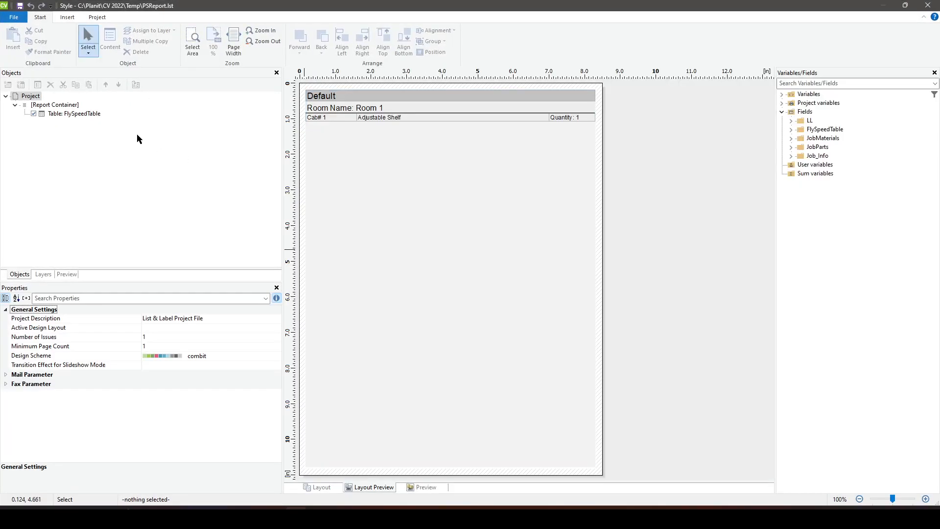
click(68, 117)
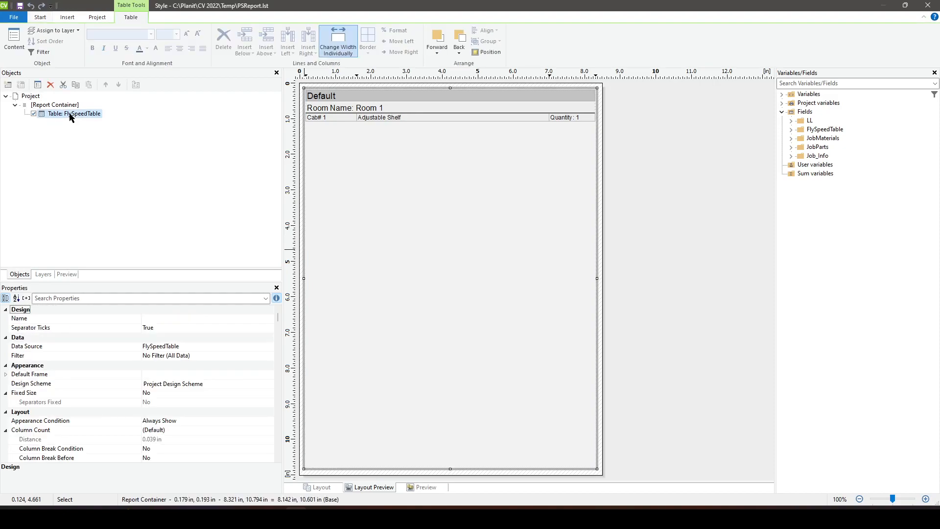
double_click(382, 114)
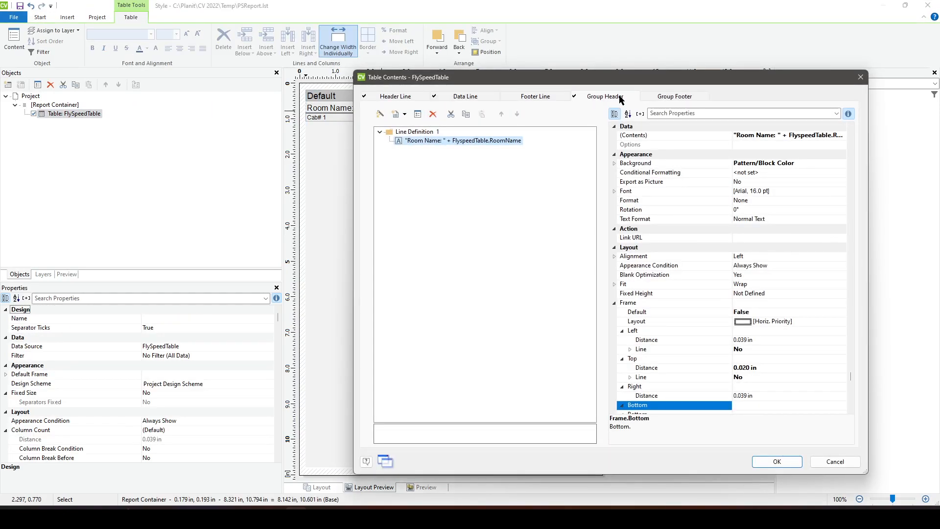
- Set Break Before to Yes for the group header's line definition and accept the table contents
click(426, 132)
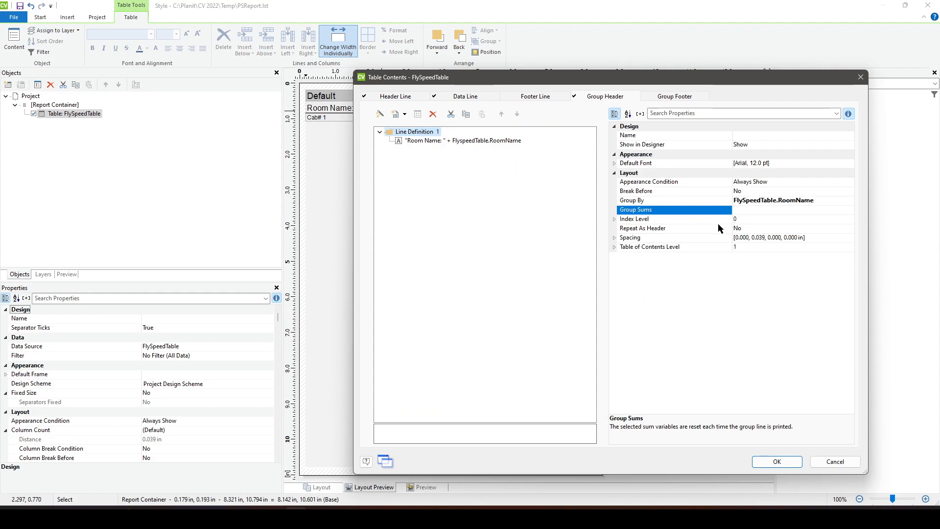
click(744, 191)
click(849, 191)
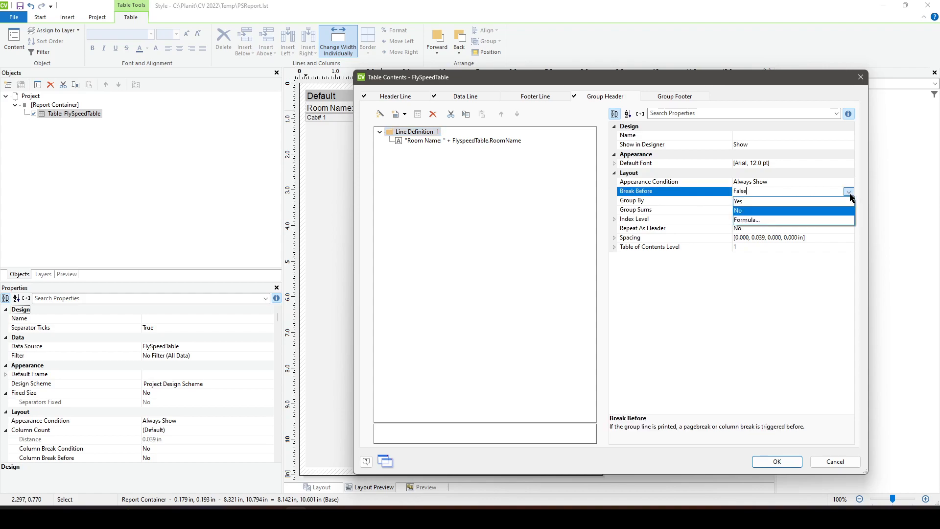
click(826, 201)
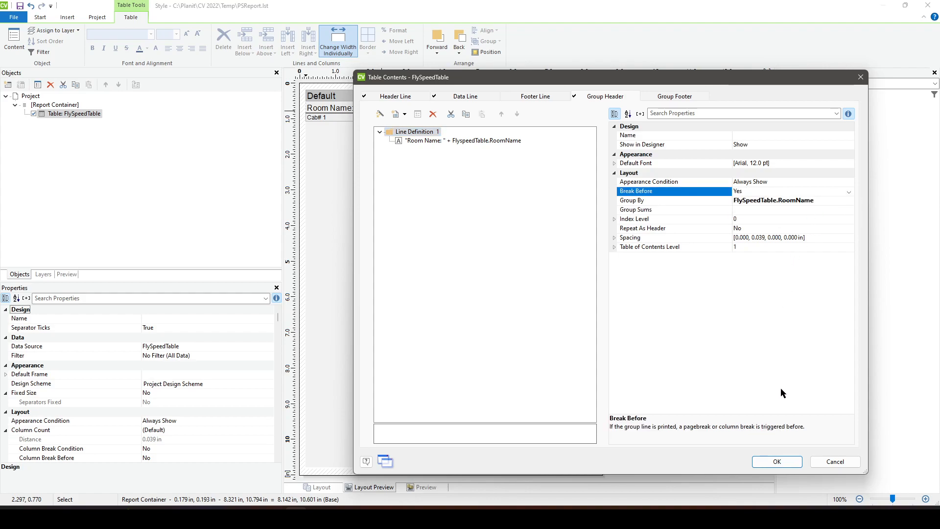
click(777, 461)
- Save the report layout, close the designer and return from report setup to regenerate the FlySpeed Demo report
click(20, 6)
click(926, 5)
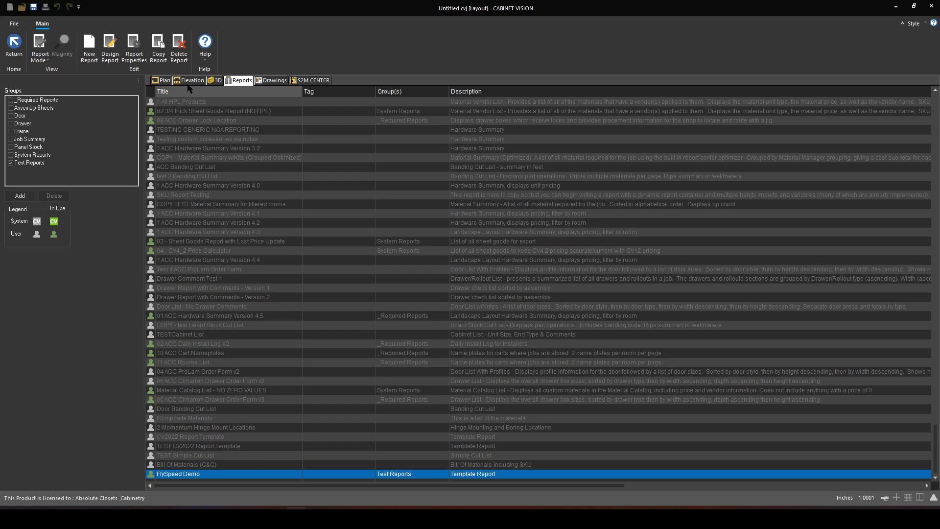
click(14, 43)
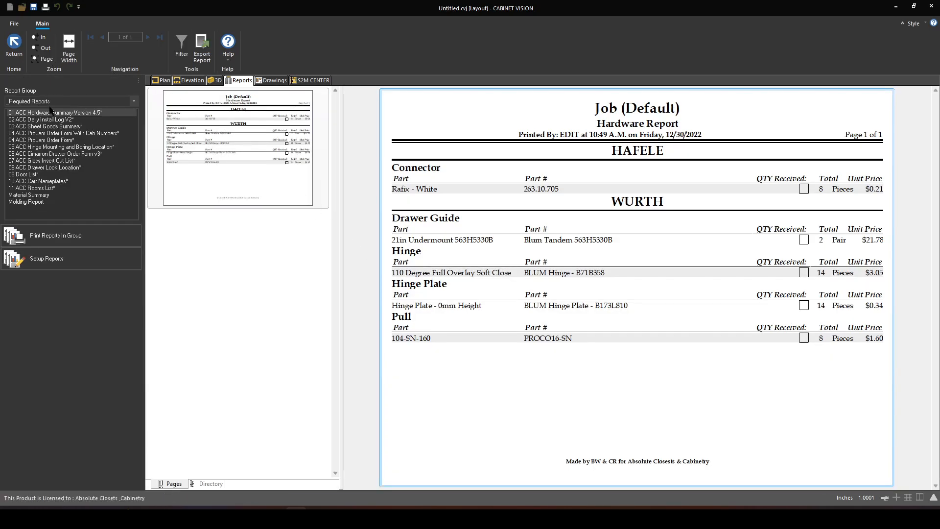
- Show the Test Reports group and examine all pages of the FlySpeed Demo report, checking where each room's header and cabinet rows start
click(50, 102)
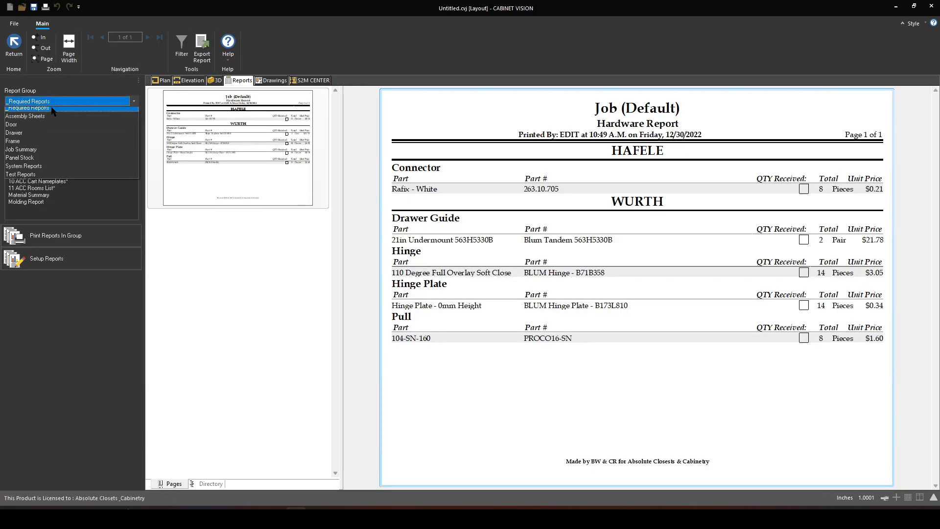
click(40, 174)
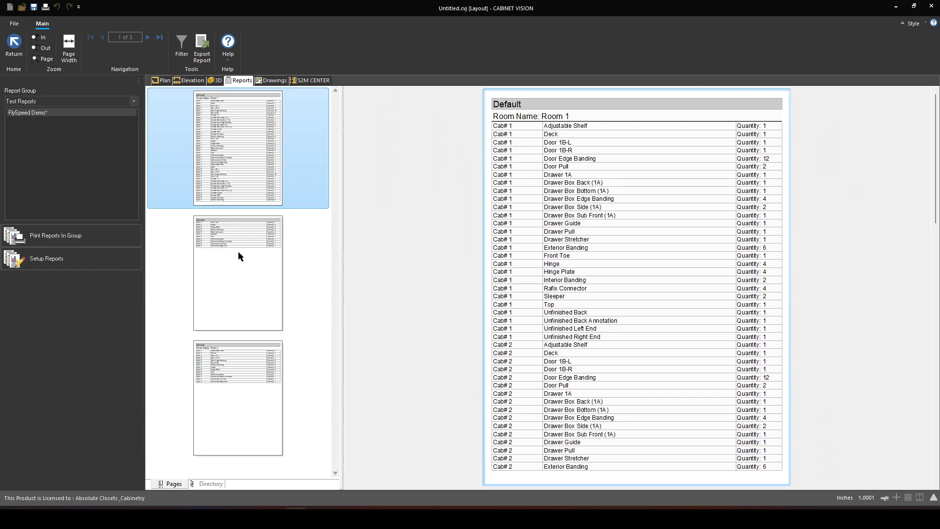
click(238, 251)
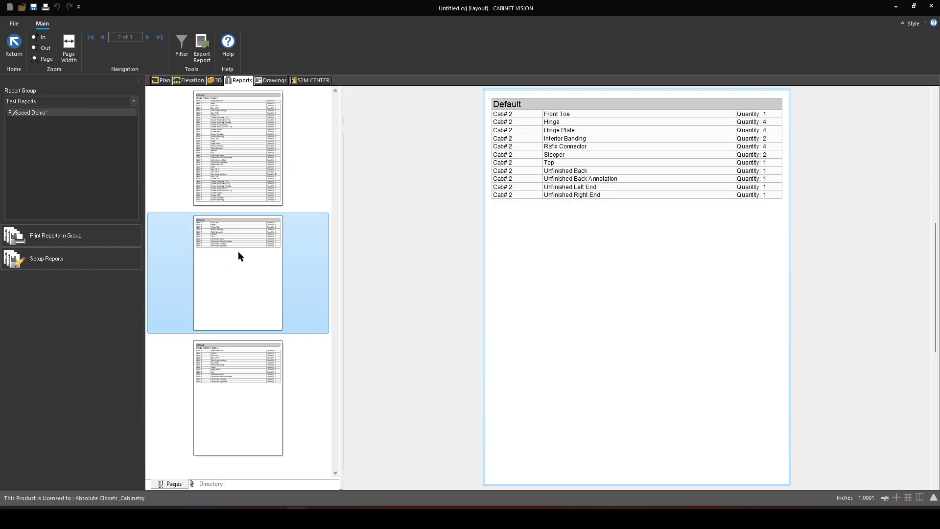
scroll(521, 205, up, 10)
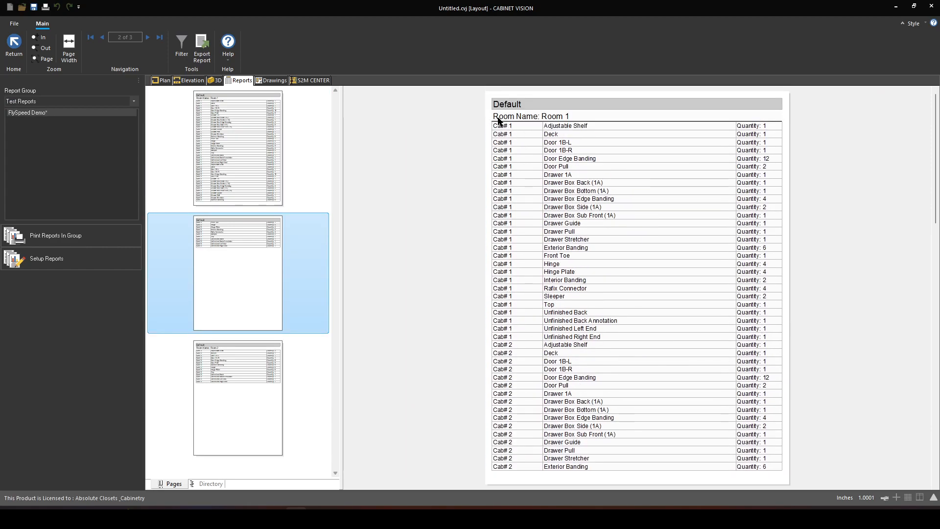
scroll(529, 174, down, 3)
scroll(528, 196, down, 5)
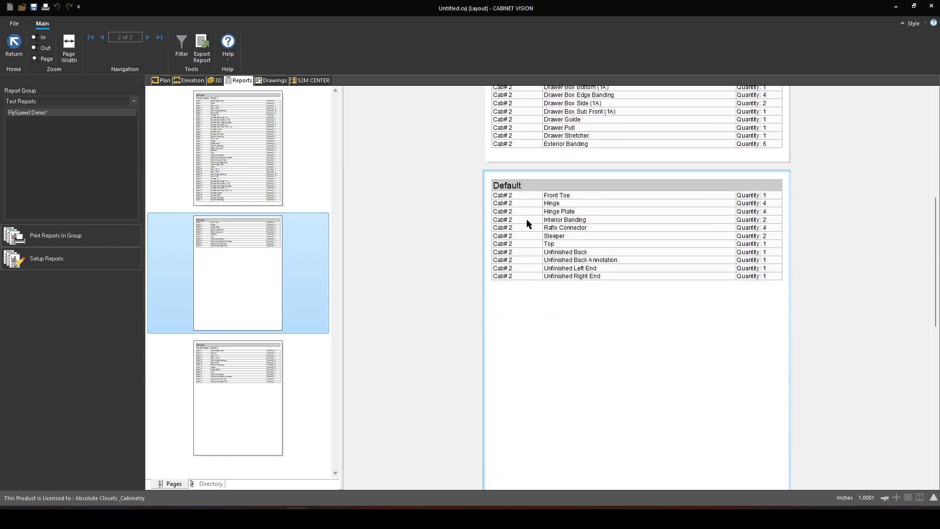
scroll(636, 298, down, 3)
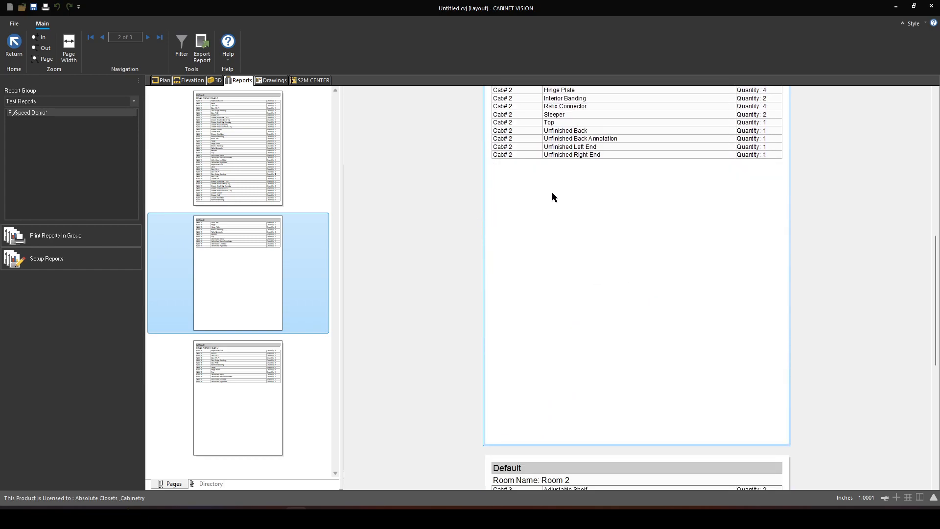
scroll(571, 230, down, 7)
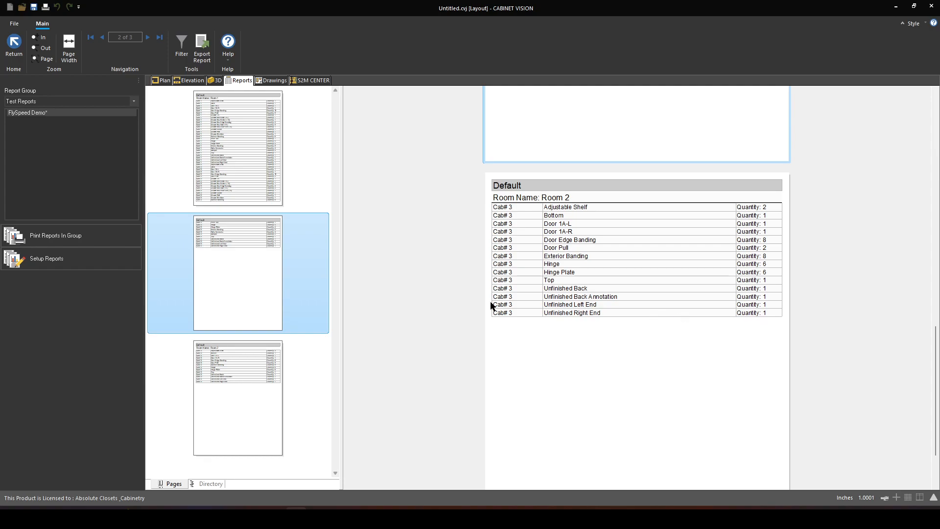
scroll(528, 296, up, 10)
scroll(528, 294, down, 8)
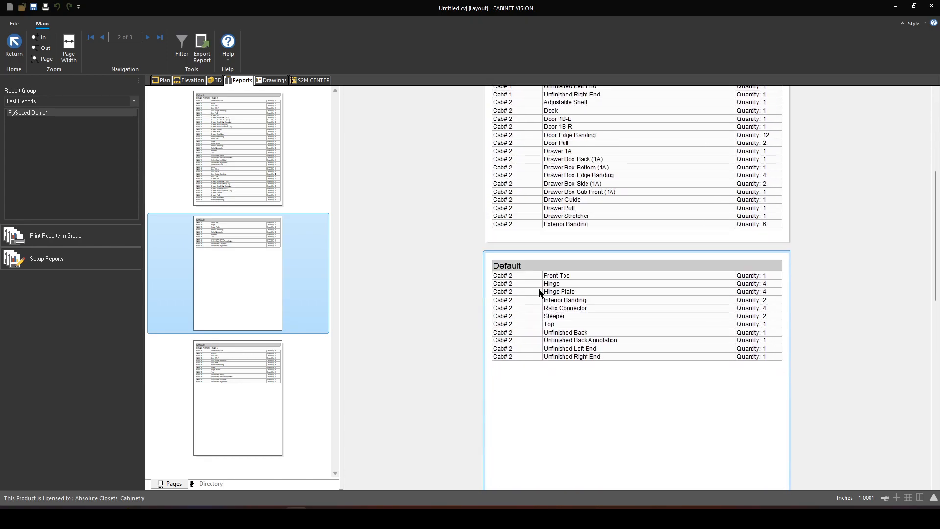
scroll(571, 283, down, 3)
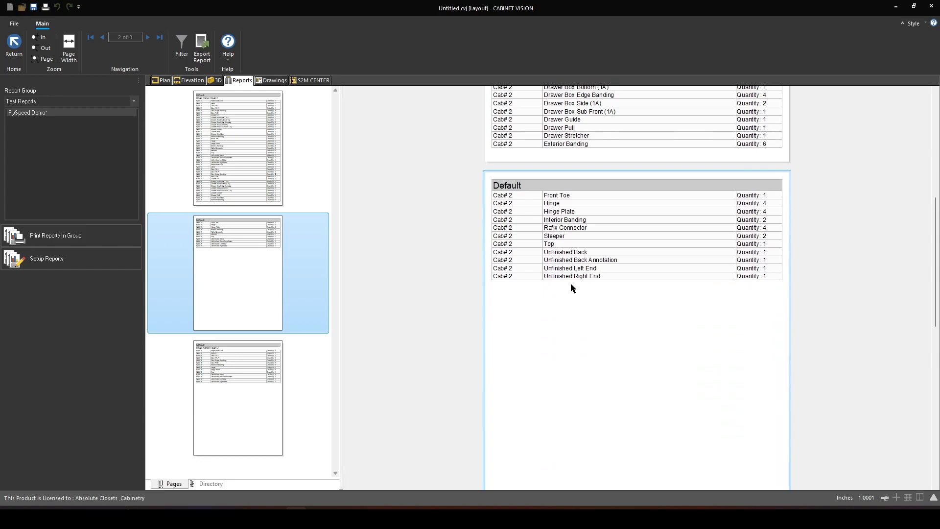
scroll(571, 283, down, 9)
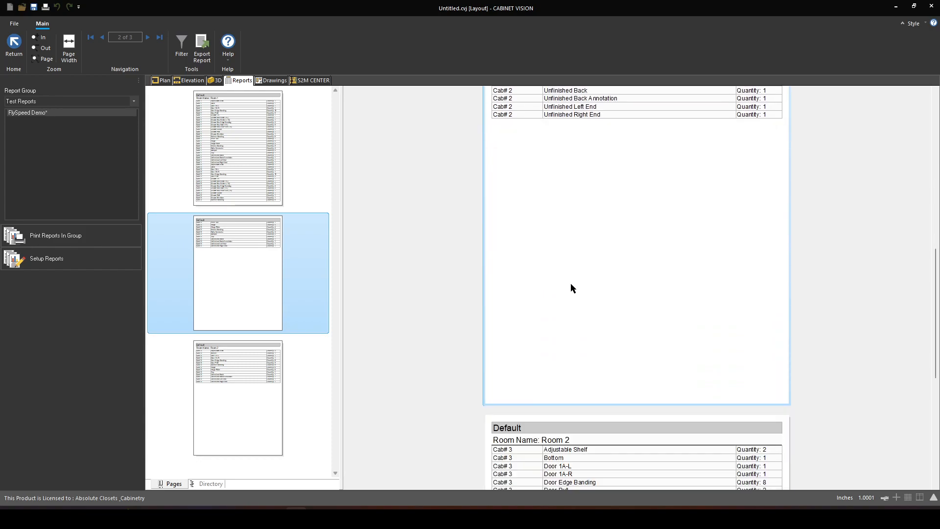
scroll(569, 335, up, 15)
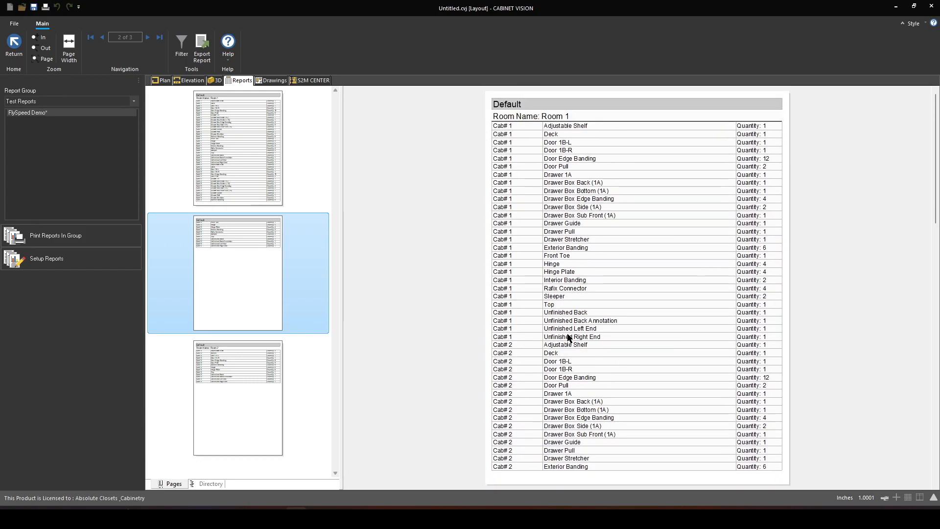
- Open the FlySpeed Demo report in the designer again and bring up the group header definition of the FlySpeedTable contents
click(41, 260)
click(110, 48)
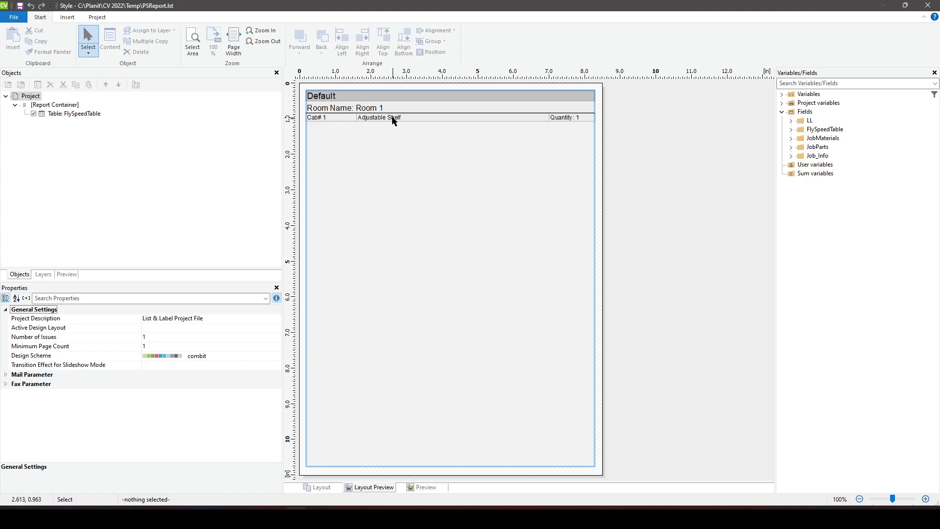
click(71, 115)
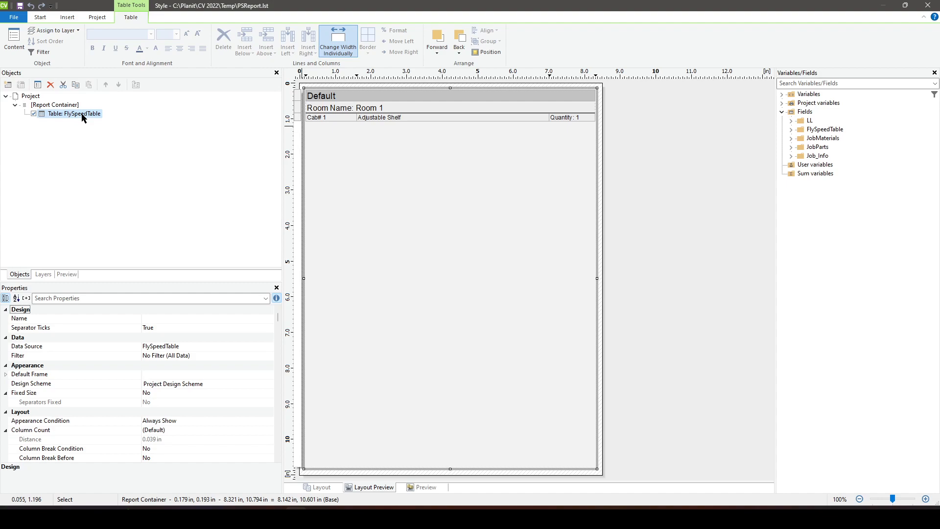
double_click(82, 114)
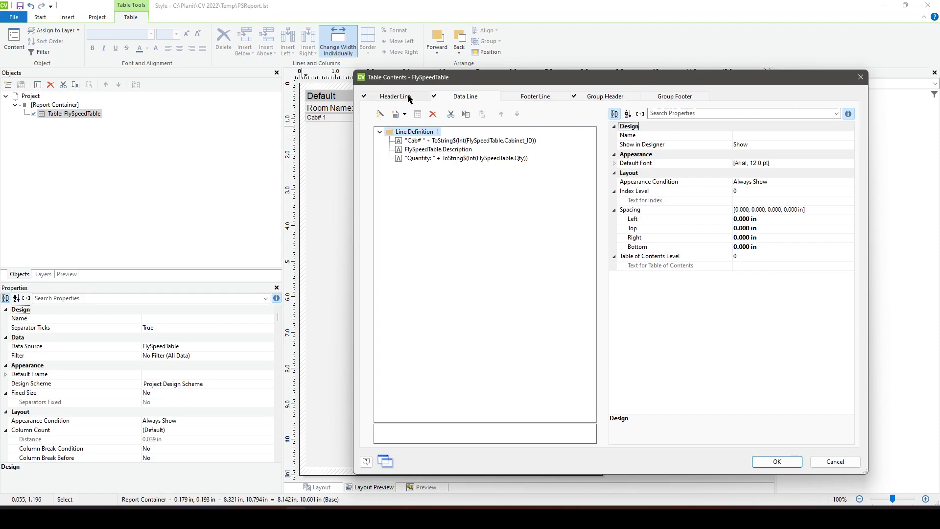
click(632, 99)
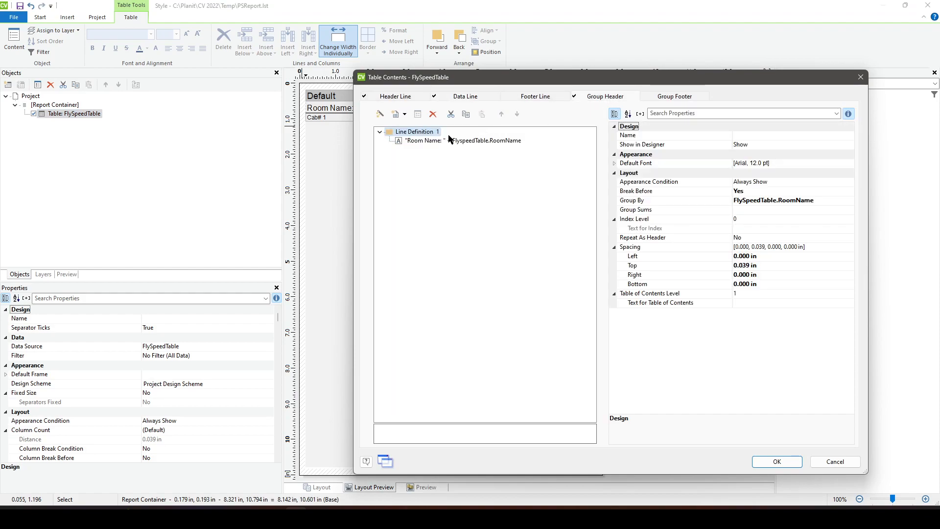
- Insert a new group header table line based on the existing group header Line Definition 1
right_click(430, 141)
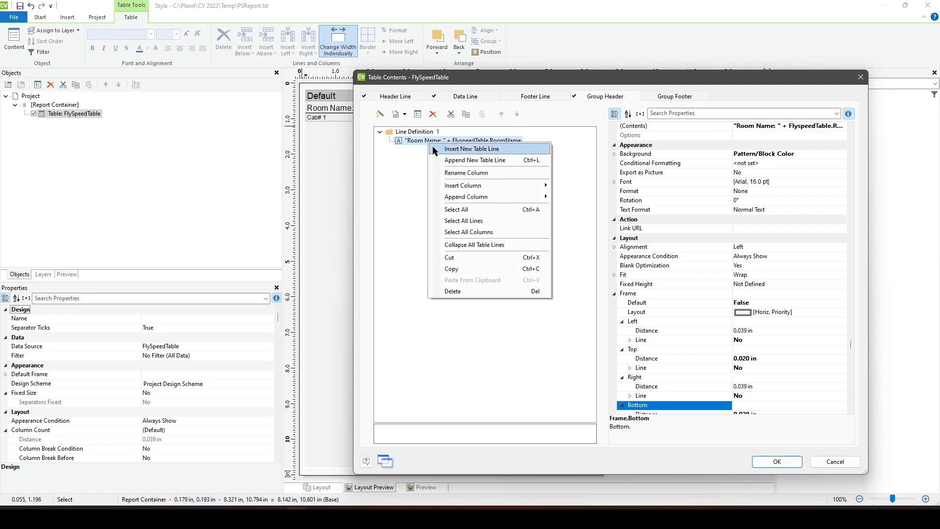
click(500, 148)
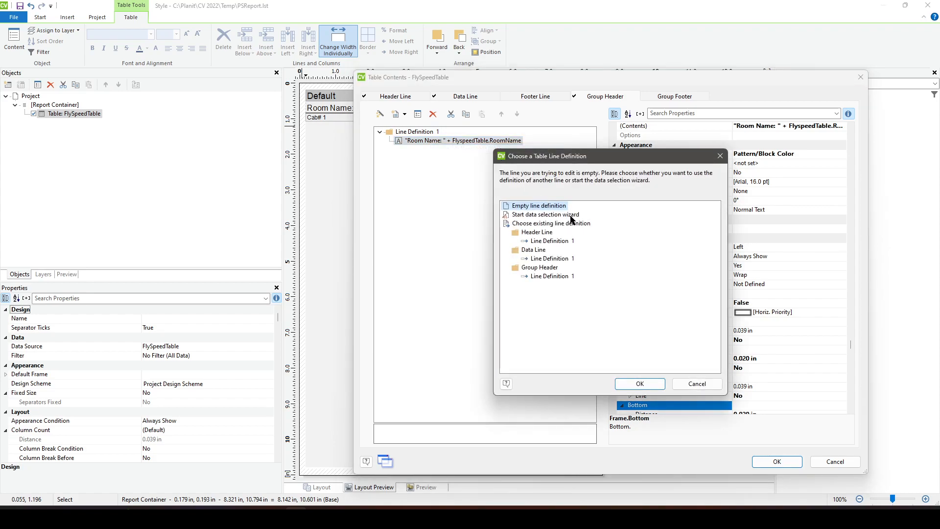
click(549, 277)
click(642, 385)
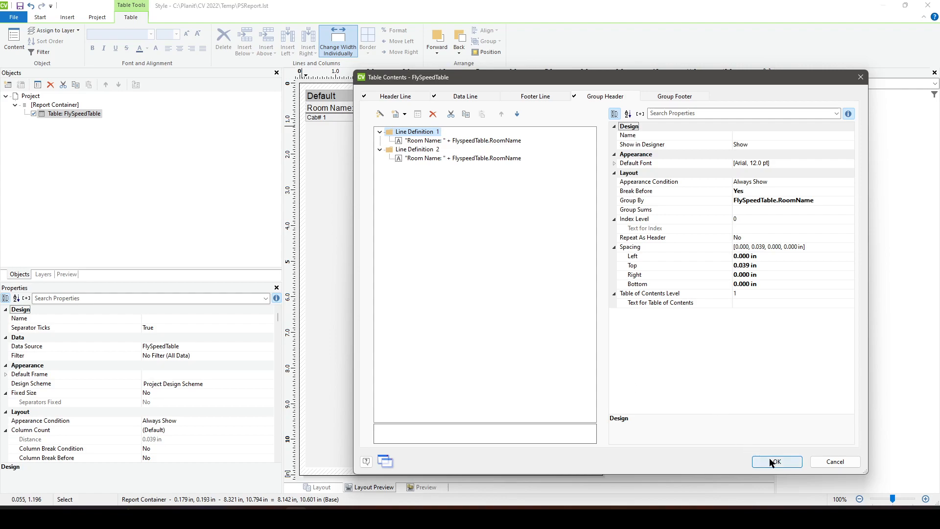
- Replace the room name expression in the group header's Line Definition 2 with "Cabinet# " + FlySpeedtable.Cabinet_ID
click(444, 158)
double_click(443, 159)
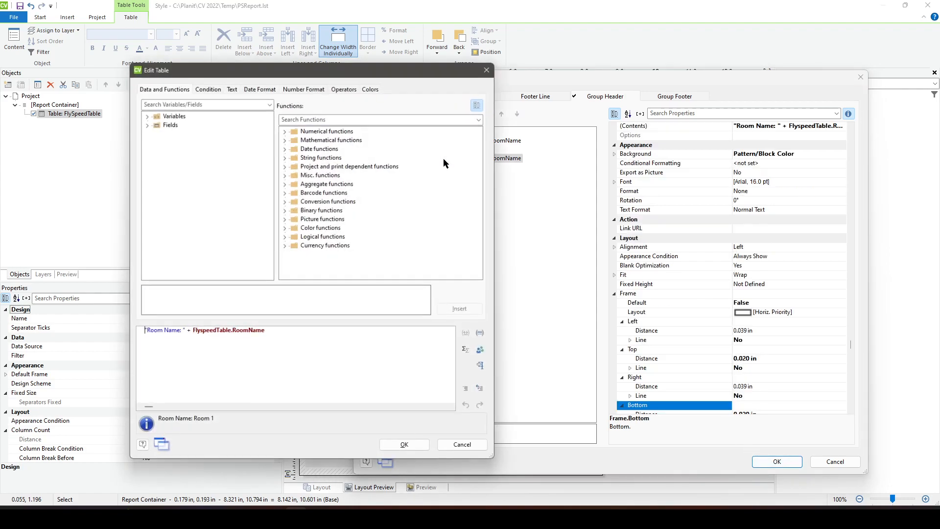
drag(295, 331, 41, 321)
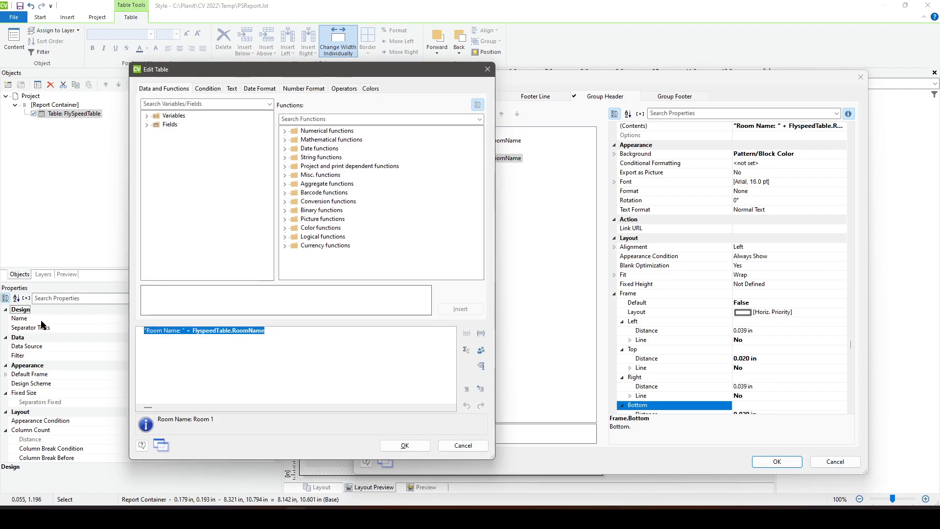
text(Ca)
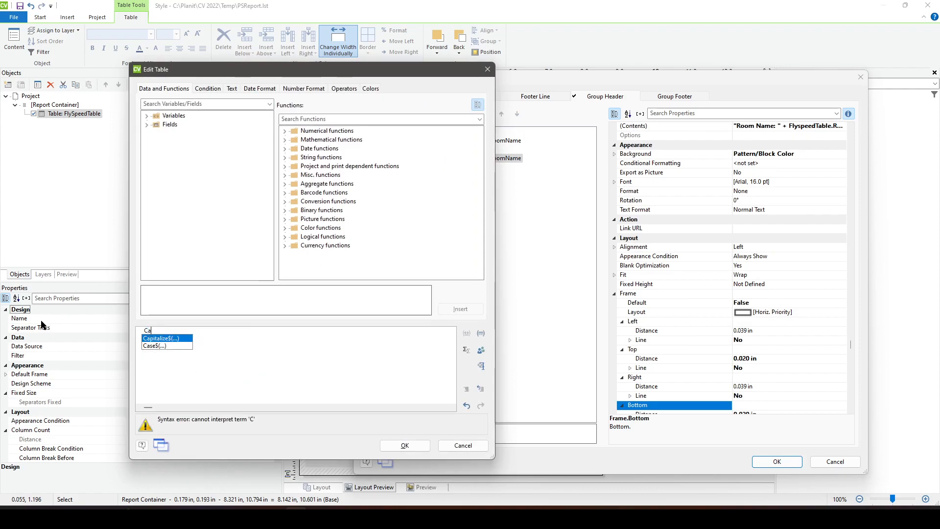
text(binet#)
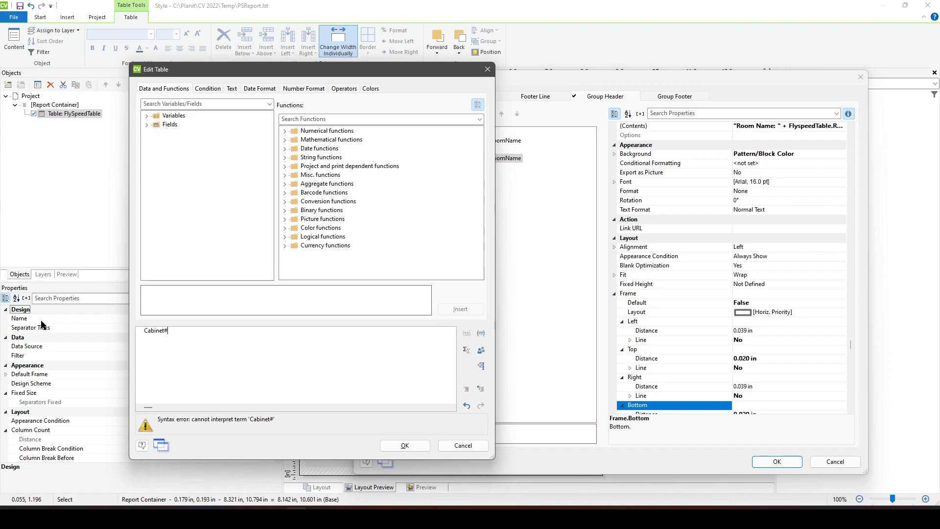
text(")
text( " +)
key(BackSpace)
key(BackSpace)
key(BackSpace)
key(BackSpace)
key(BackSpace)
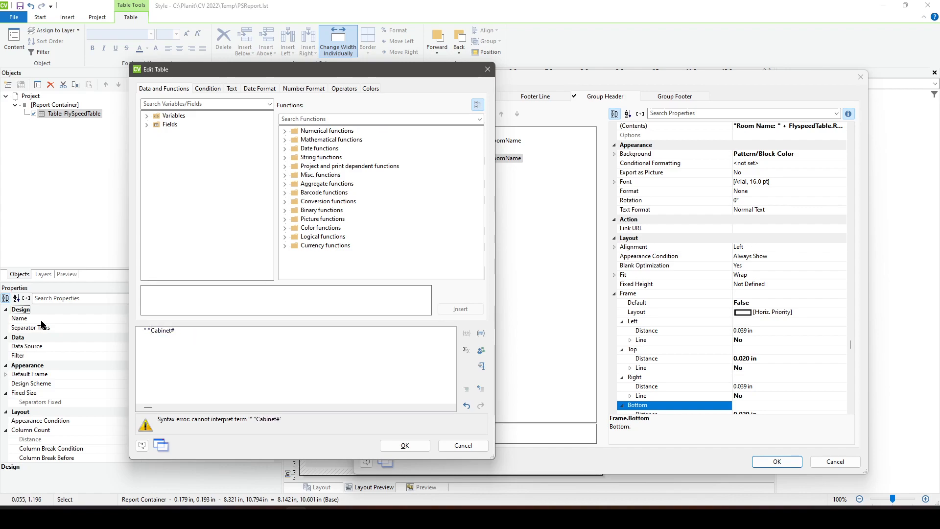
key(Escape)
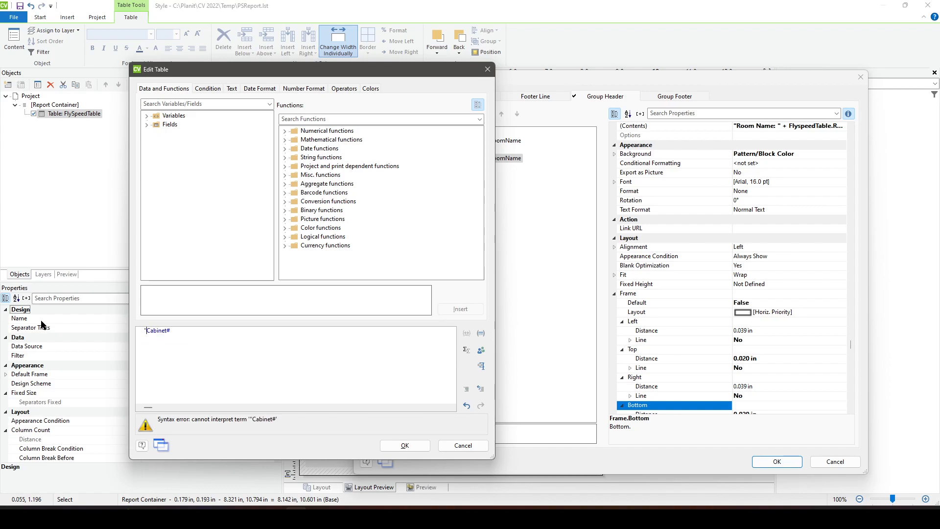
text(" + Fly)
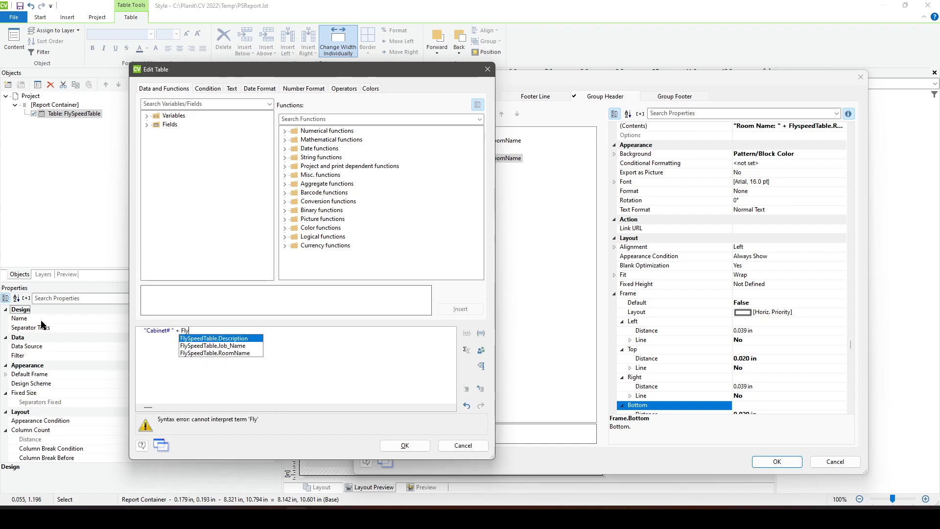
text(Speedtable.Cabinet_ID)
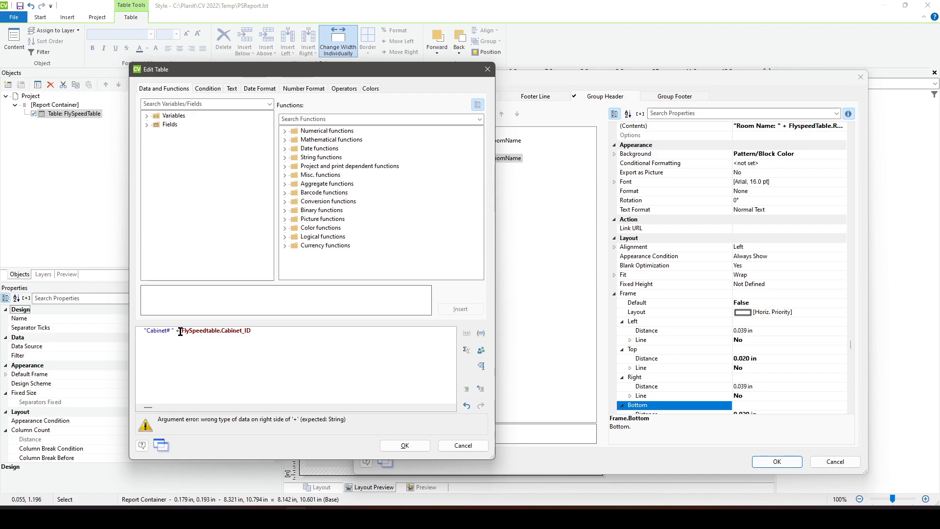
- Wrap the cabinet ID in the expression as ToString$(Int(FlySpeedtable.Cabinet_ID)) and accept the formula
text(ToString$()
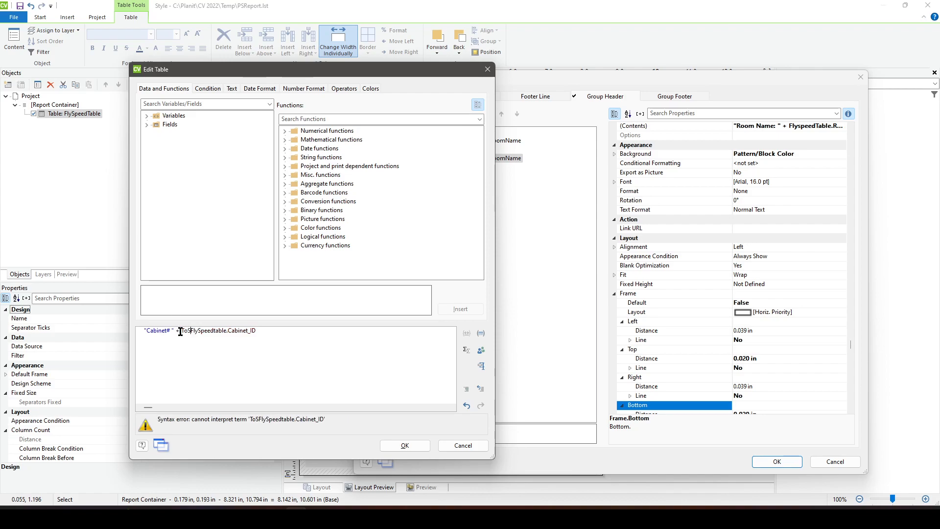
key(End)
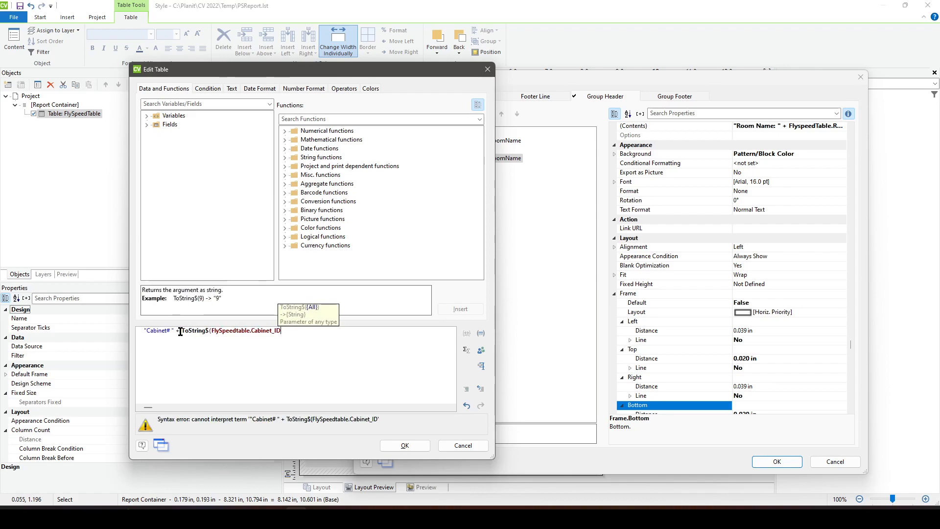
text())
key(Left)
key(Left)
key(Left)
key(Left)
key(Left)
key(Left)
key(Left)
key(Left)
key(Left)
key(Left)
key(Left)
key(Left)
key(Left)
key(Left)
key(Left)
key(Left)
key(Left)
key(Left)
key(Left)
key(Left)
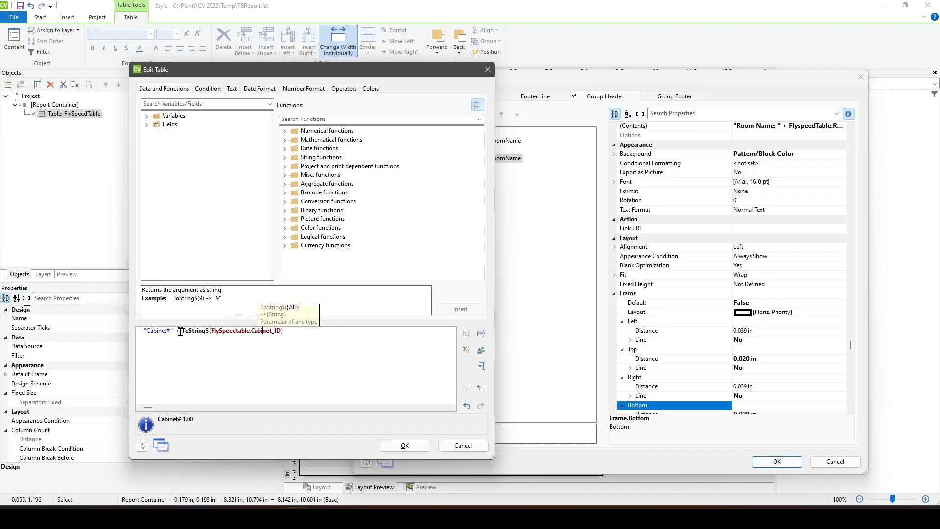
text(Int()
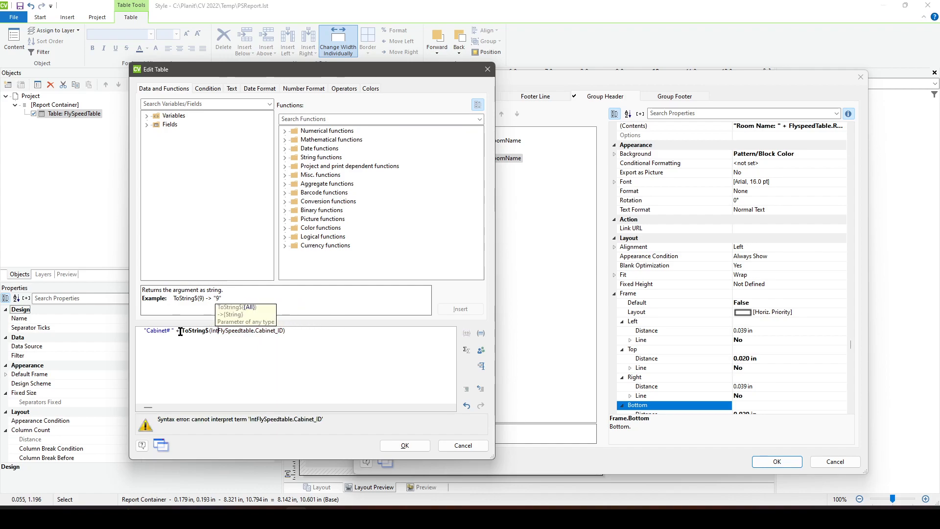
text())
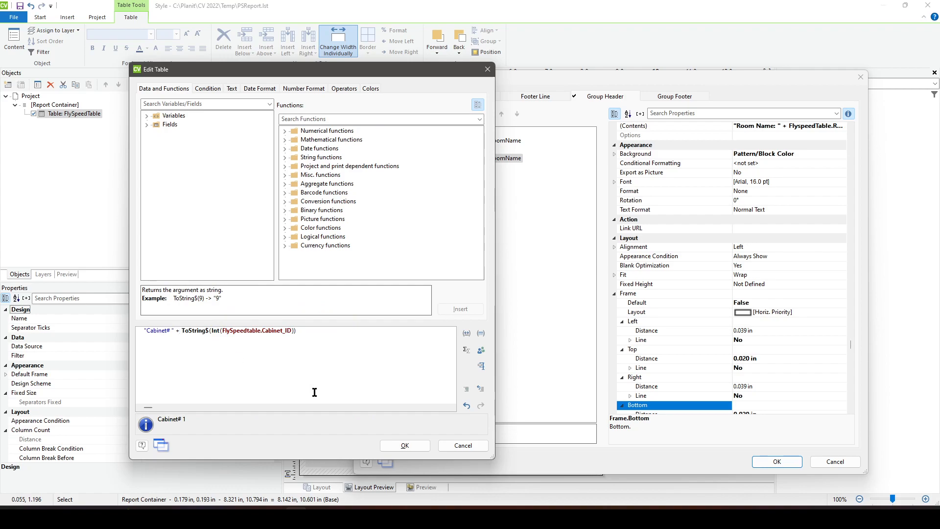
click(404, 446)
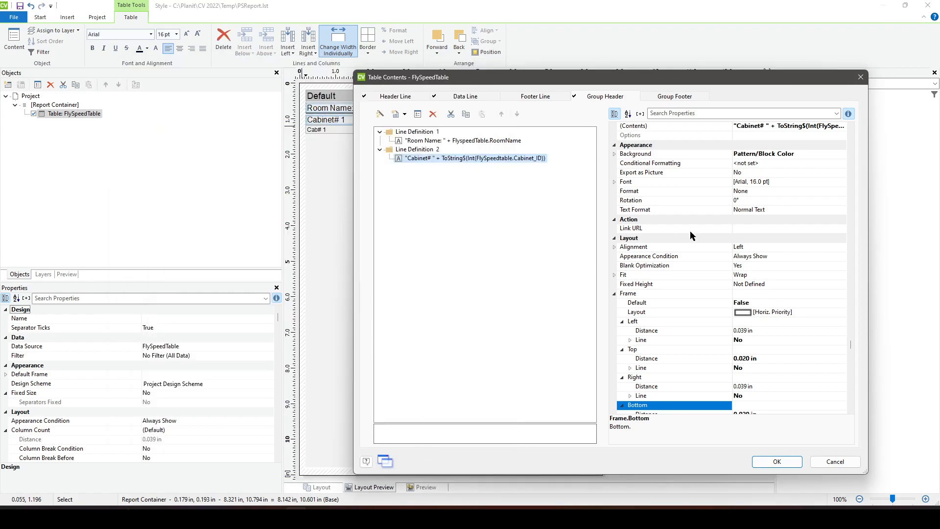
- Set Group By to FlySpeedTable.Cabinet_ID and Break Before to No for the group header's Line Definition 2
click(426, 150)
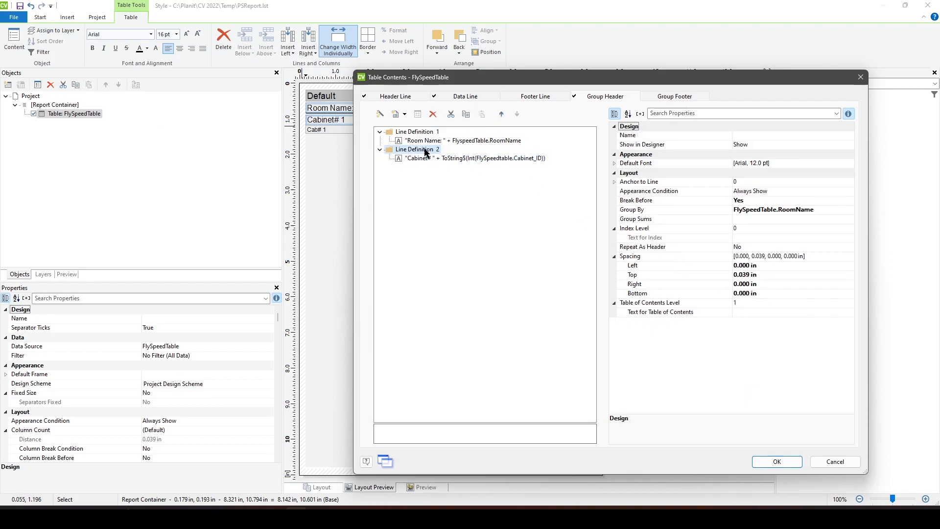
click(798, 212)
drag(824, 210, 771, 223)
text(Cabinet)
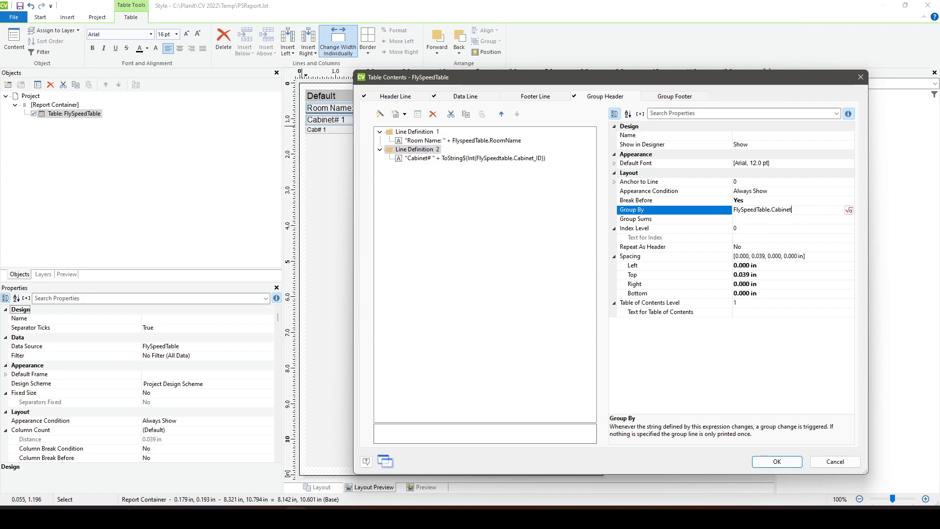
text(+ID)
click(806, 203)
click(849, 202)
click(814, 219)
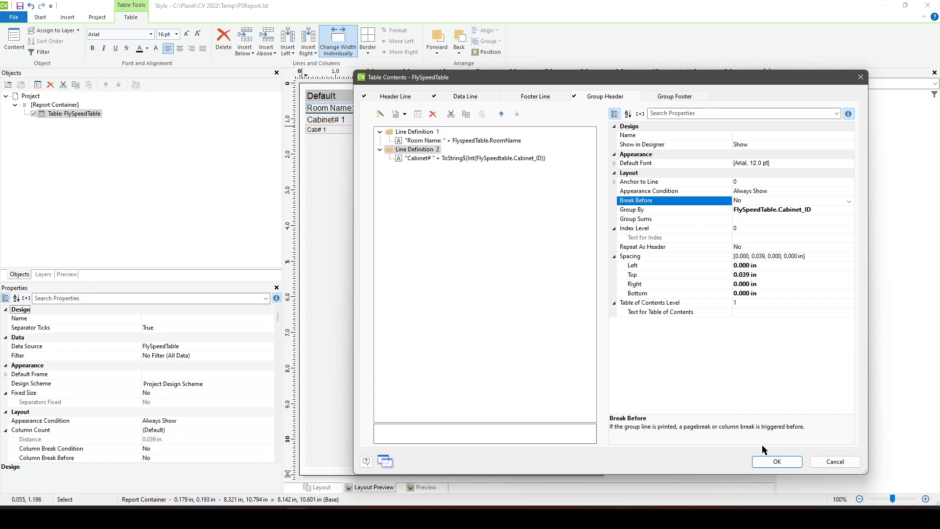
- Accept the table contents changes and close the report designer, returning from report setup to the reports view
click(782, 462)
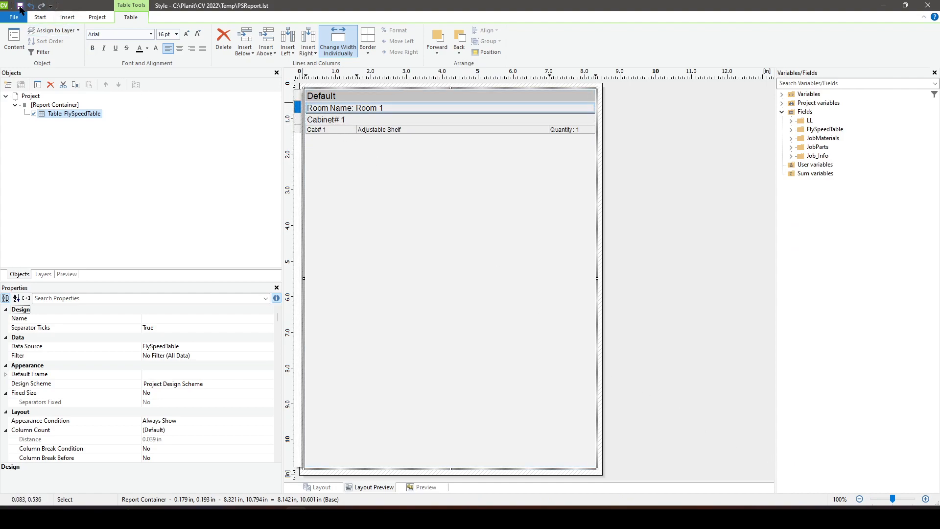
click(928, 5)
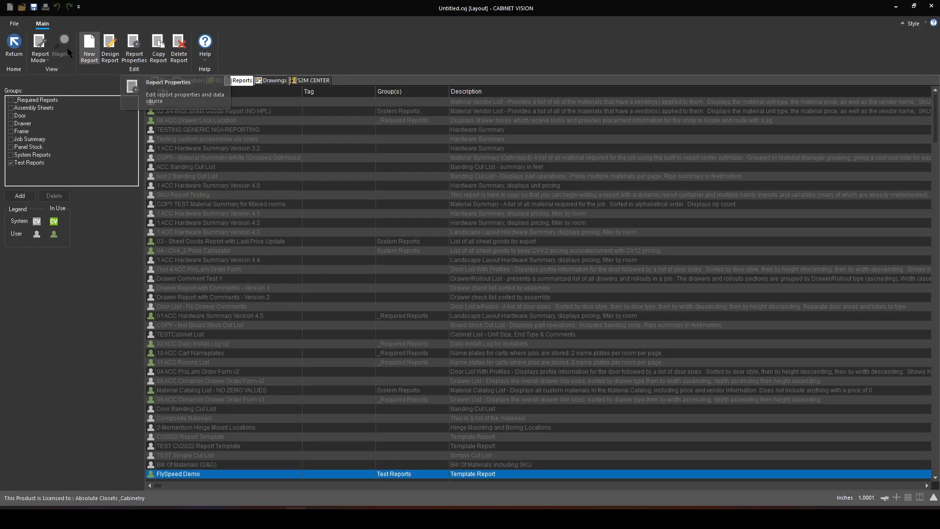
click(14, 45)
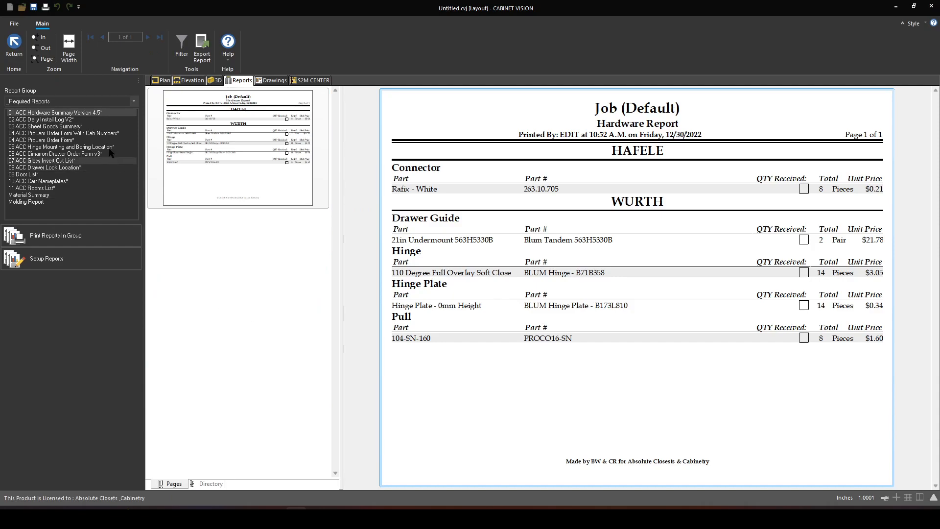
- Display the FlySpeed Demo report from the Test Reports group
click(76, 101)
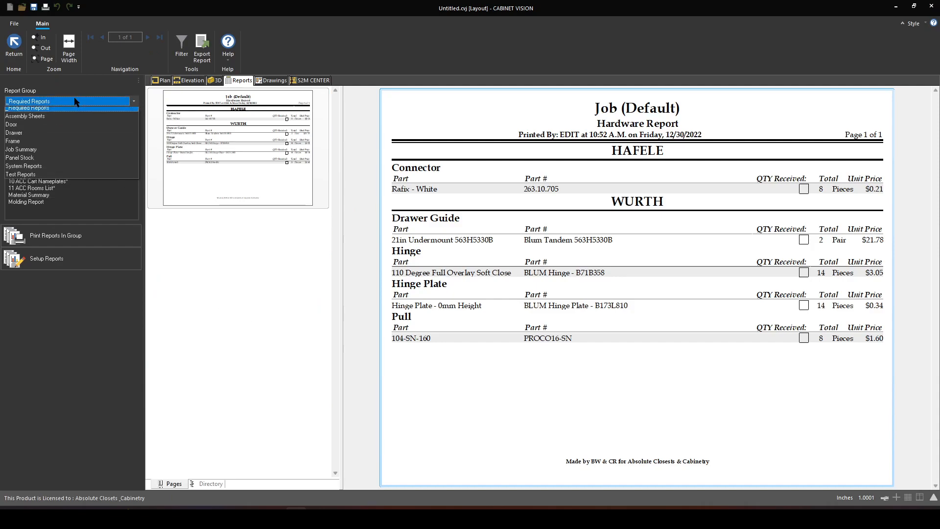
click(69, 167)
click(56, 112)
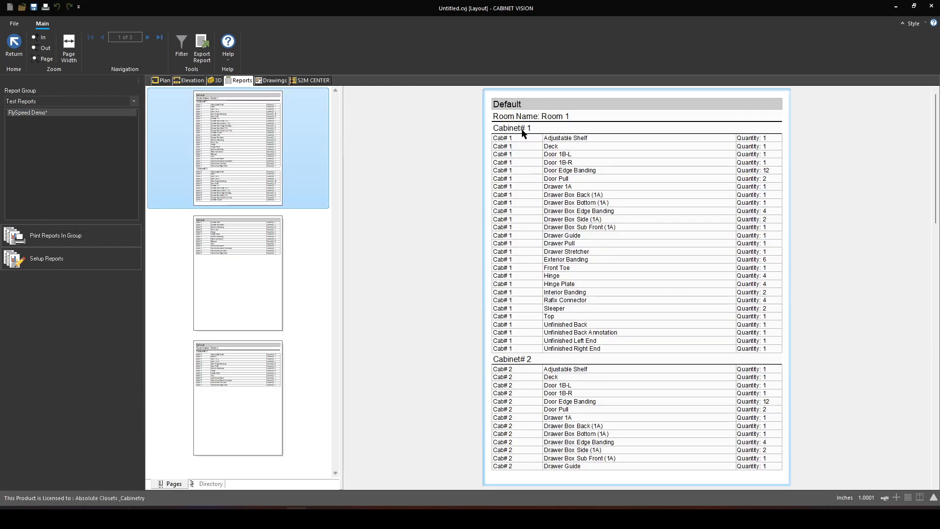
- Examine the report pages for the room page breaks and the cabinet number headings within each room
scroll(562, 204, down, 1)
scroll(562, 206, down, 8)
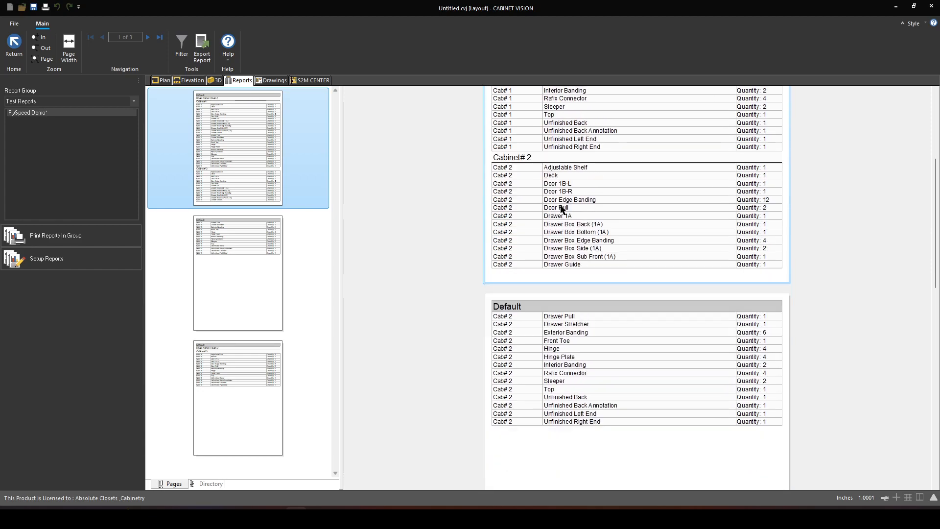
scroll(585, 265, up, 5)
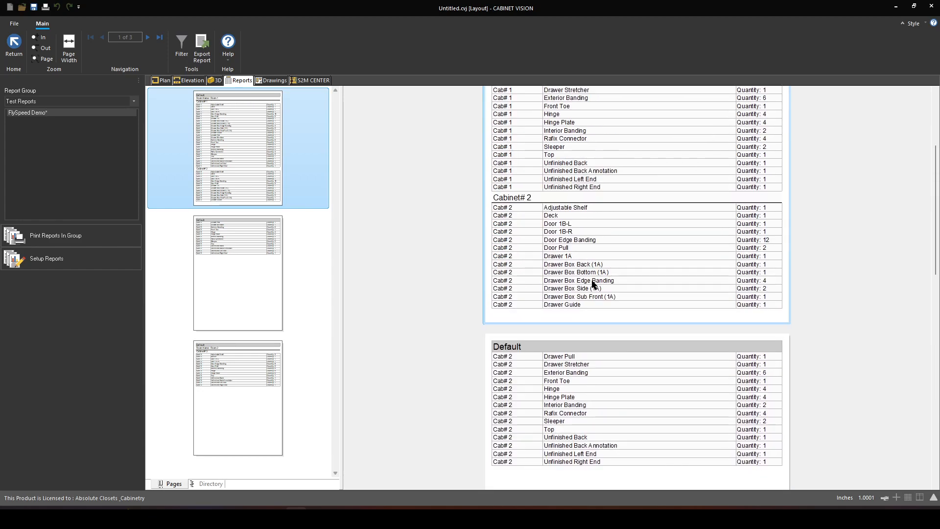
scroll(592, 281, up, 4)
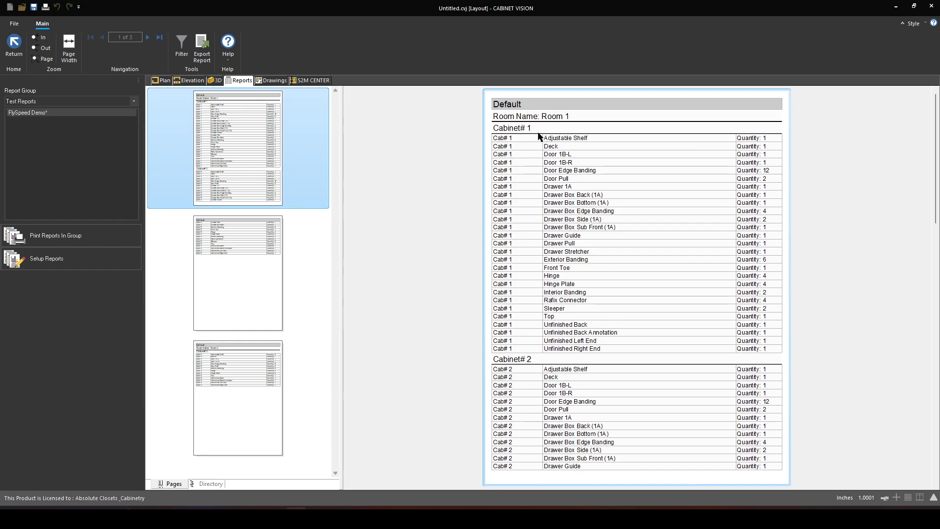
click(550, 122)
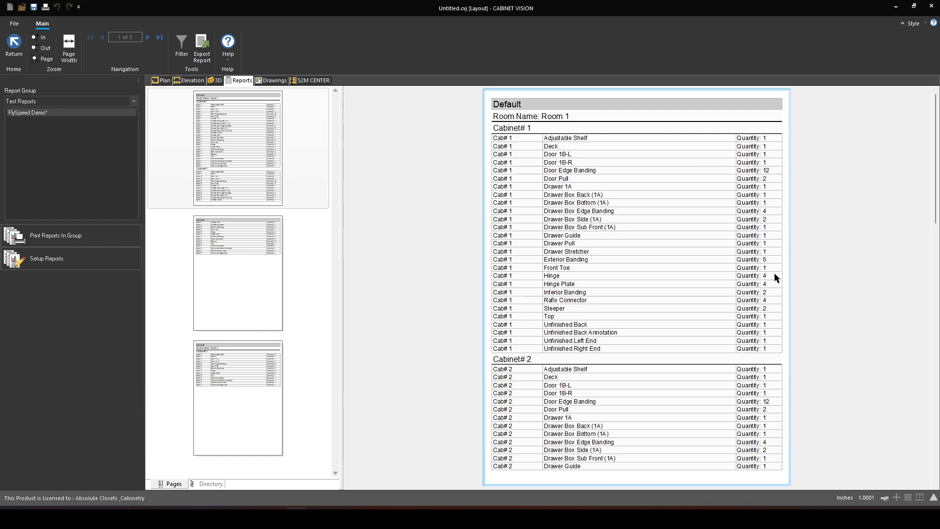
scroll(522, 266, down, 3)
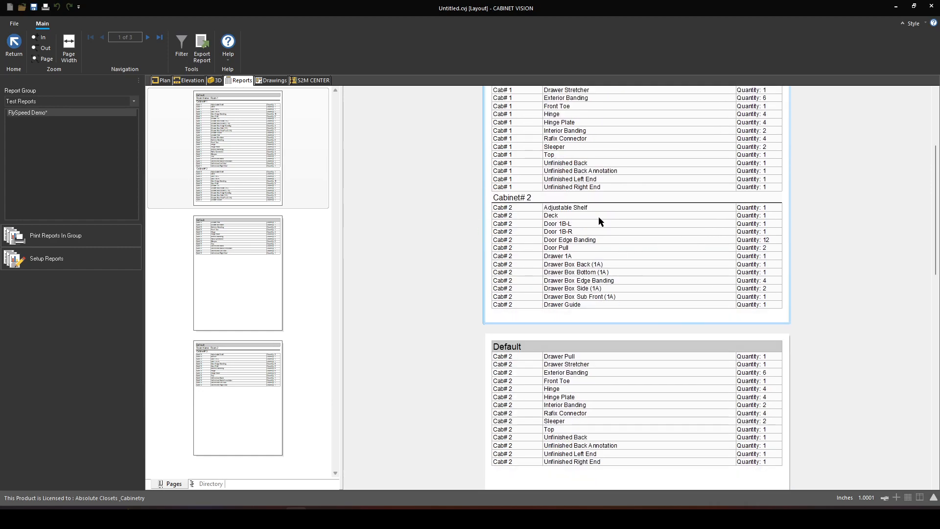
scroll(597, 235, down, 2)
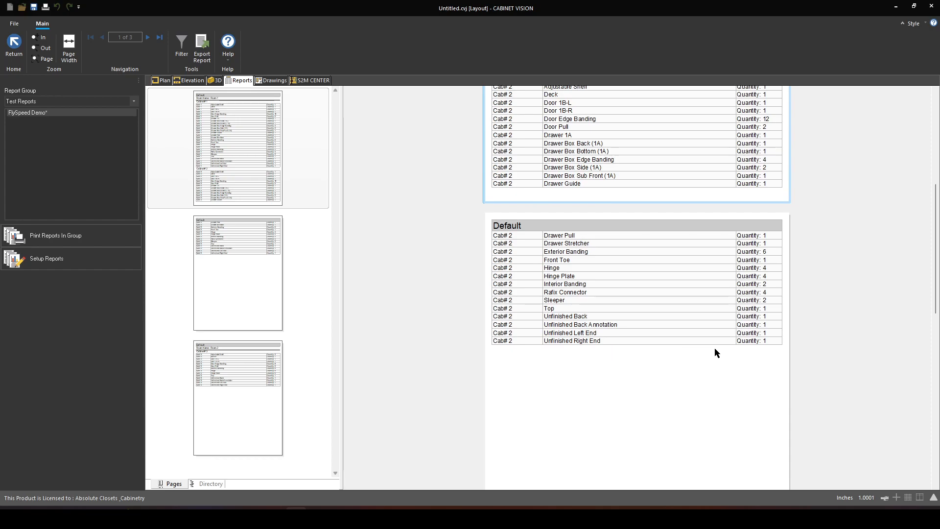
scroll(715, 349, up, 5)
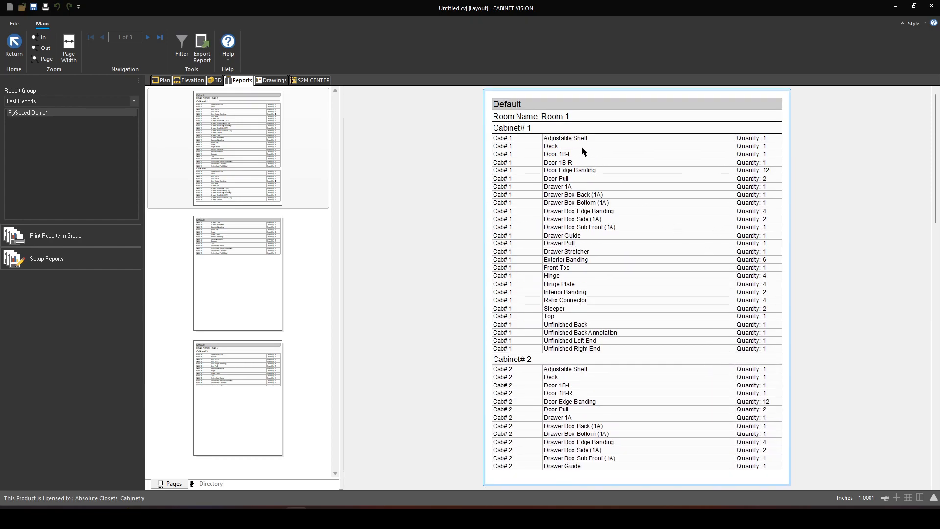
scroll(619, 188, down, 10)
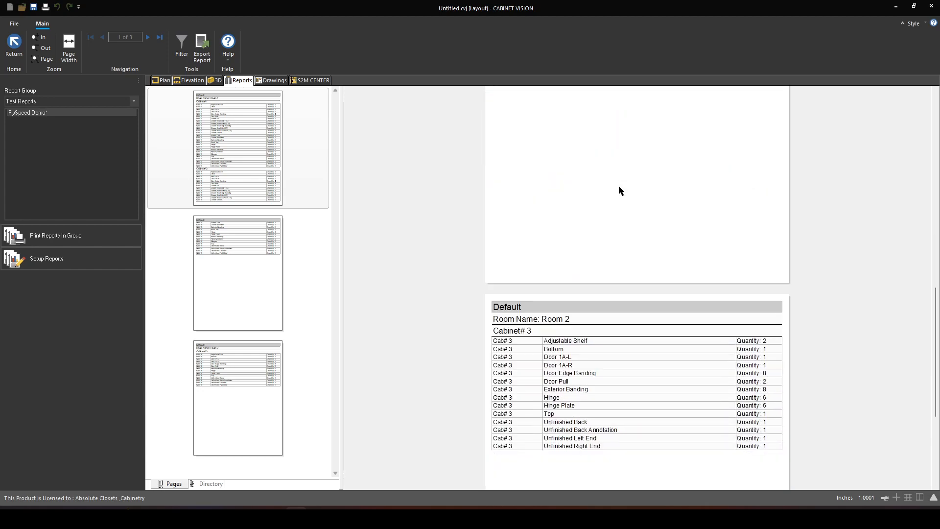
scroll(593, 320, down, 2)
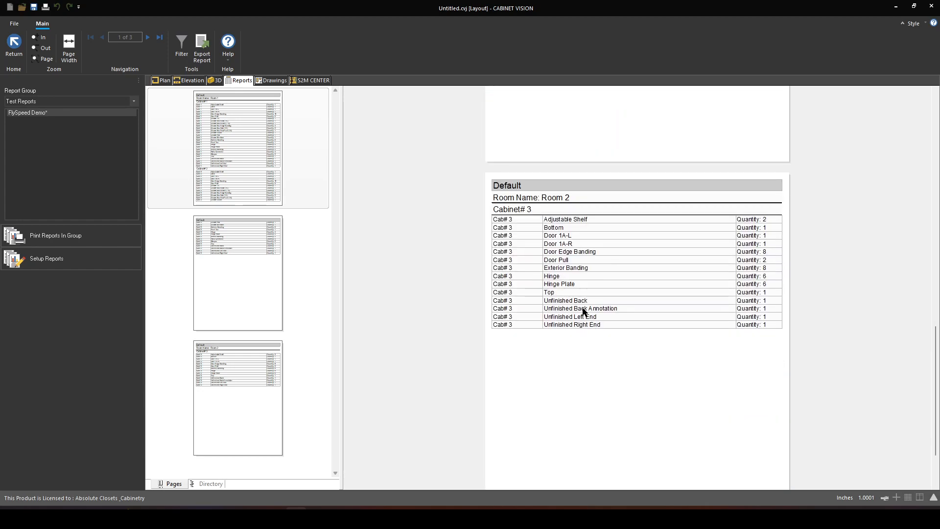
scroll(583, 308, up, 15)
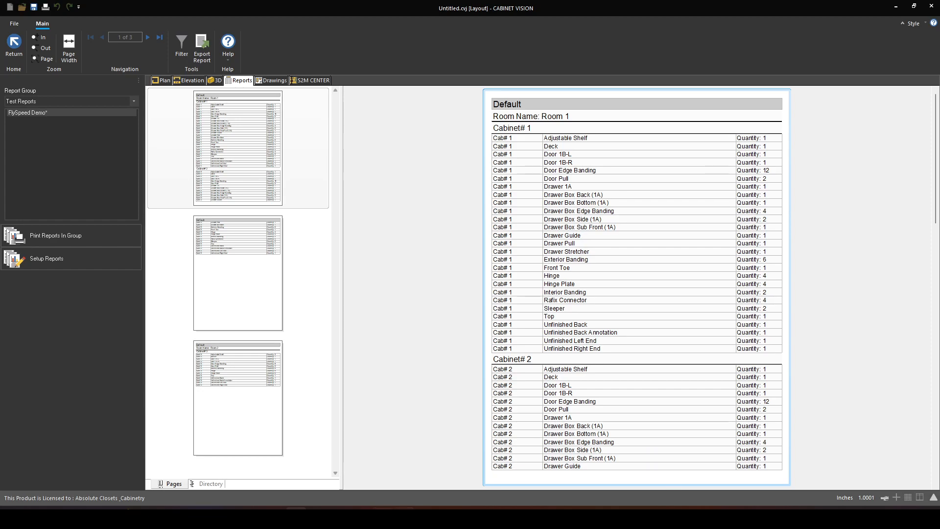
- Switch to FlySpeed SQL Query and clear the text selection in the query's SQL statement
click(404, 517)
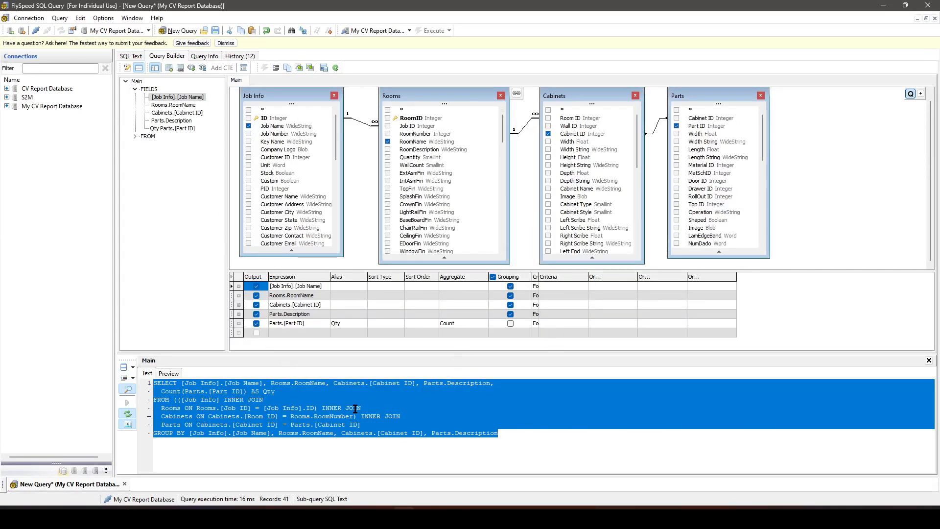
click(333, 408)
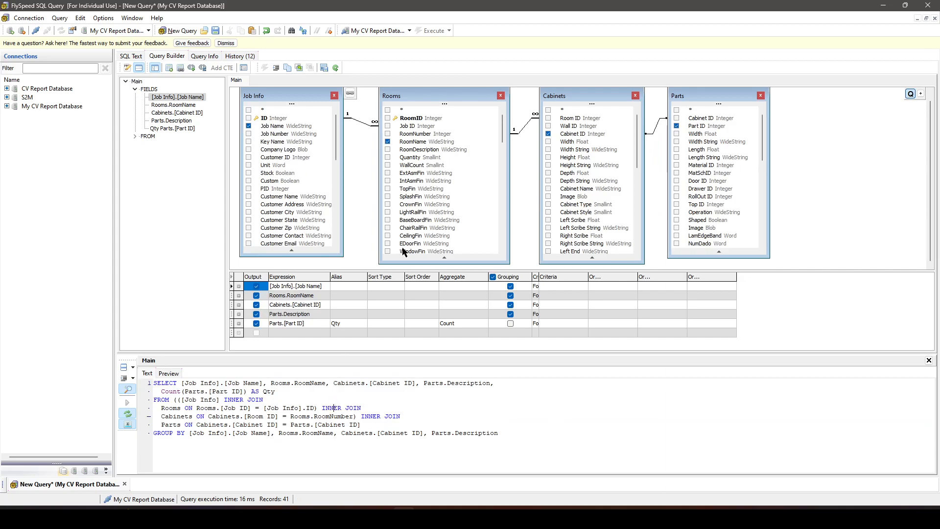